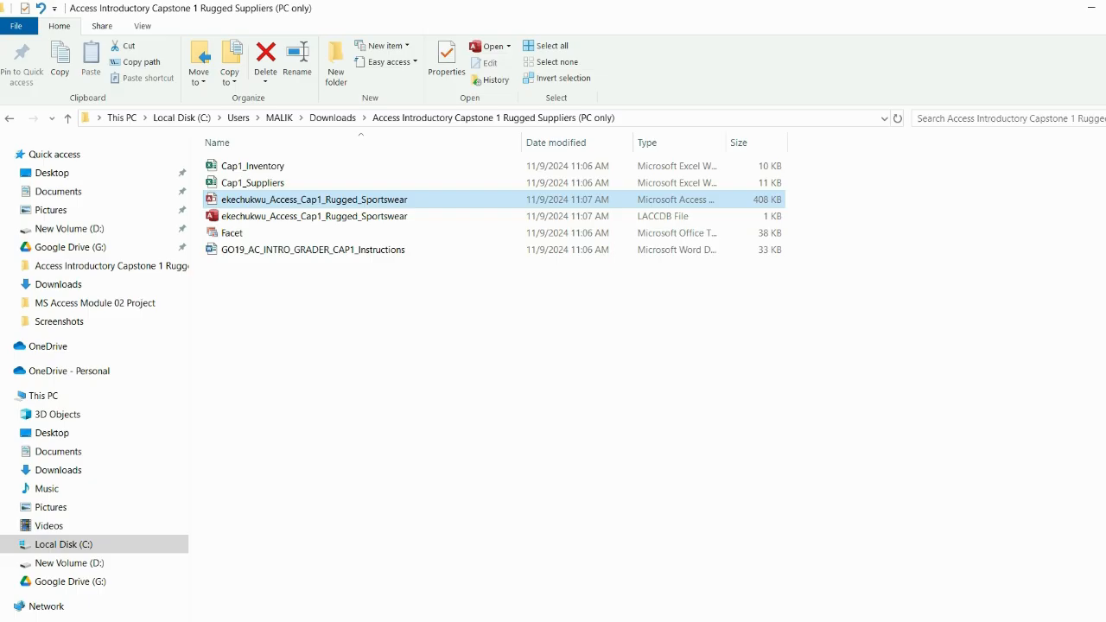
Step: Switch to the Word instructions document and highlight the step 2 instruction paragraph in yellow
mouse_move(852, 621)
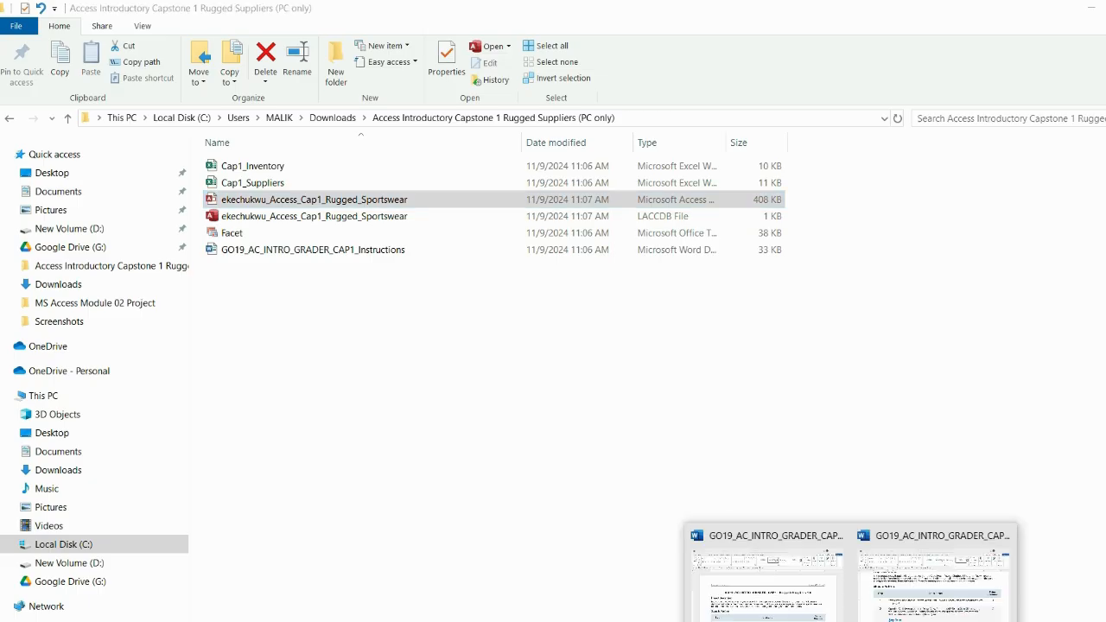
left_click(840, 589)
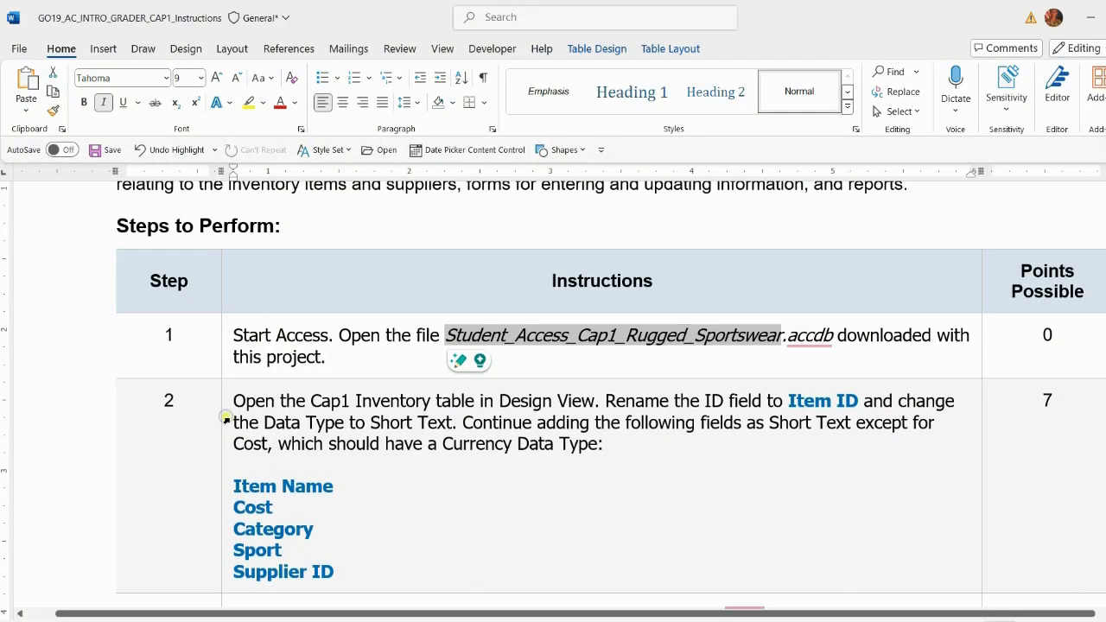
left_click(227, 413)
scroll(434, 416, "down", 1)
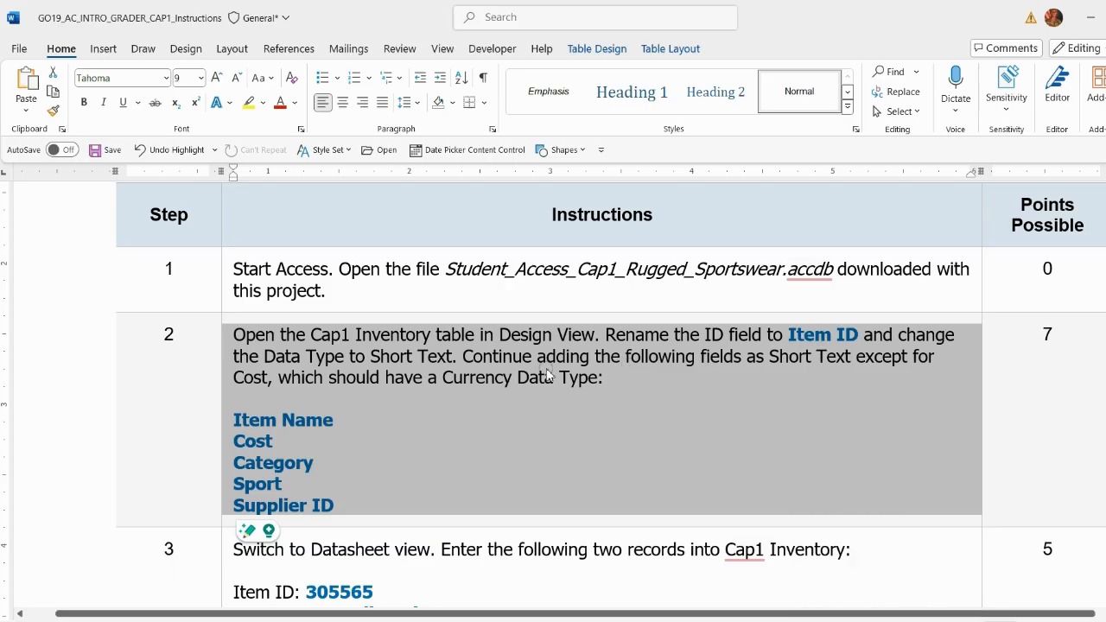
left_click_drag(622, 377, 259, 341)
left_click(327, 315)
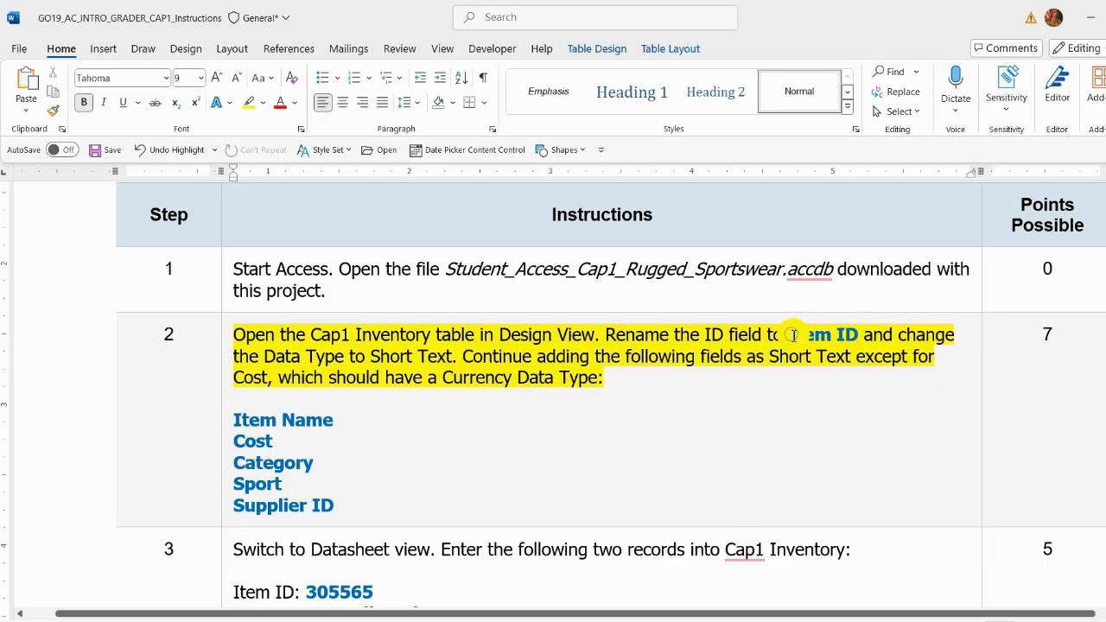
Step: In Access, open the Cap1 Inventory table in Design View and rename its ID field to Item ID, copied from the Word instructions
left_click_drag(788, 335, 857, 335)
right_click(830, 335)
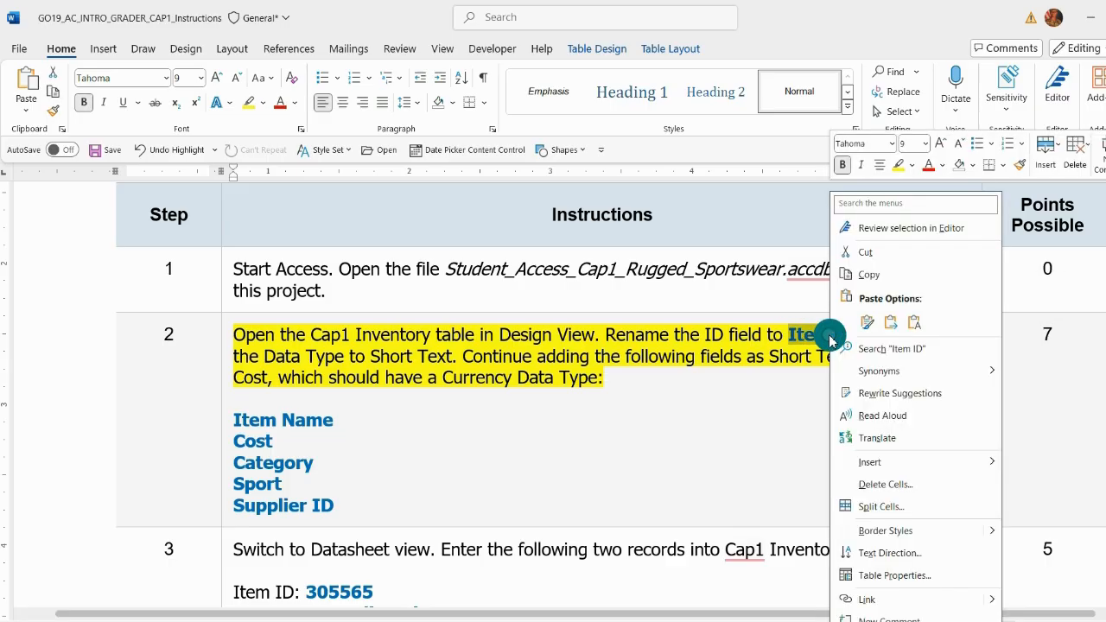
left_click(856, 273)
key("alt+Tab")
right_click(59, 234)
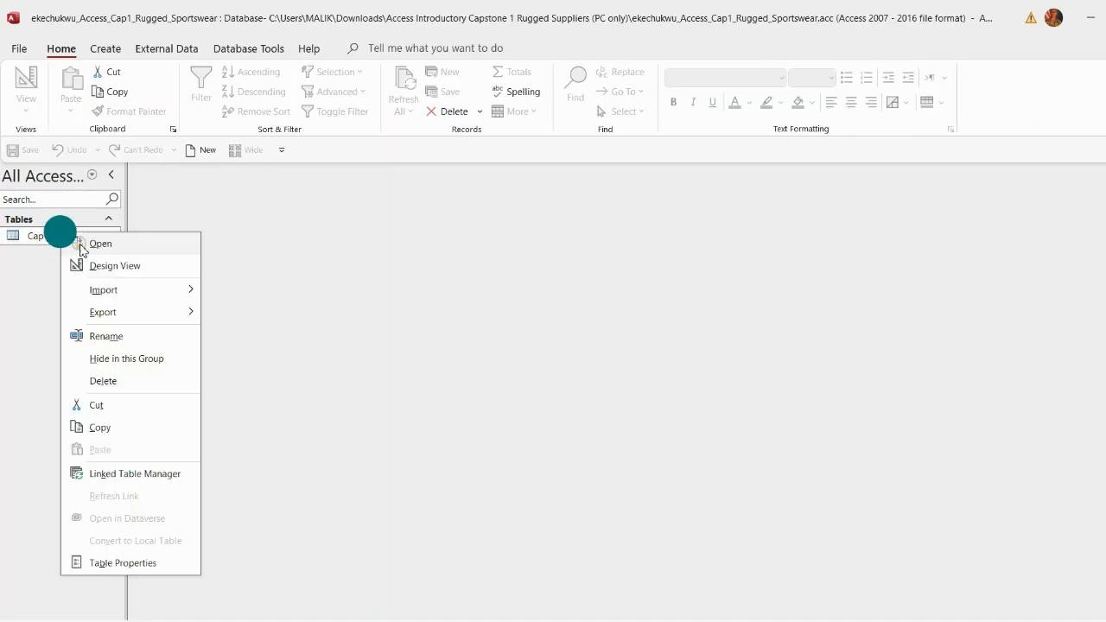
left_click(111, 264)
key("ctrl+v")
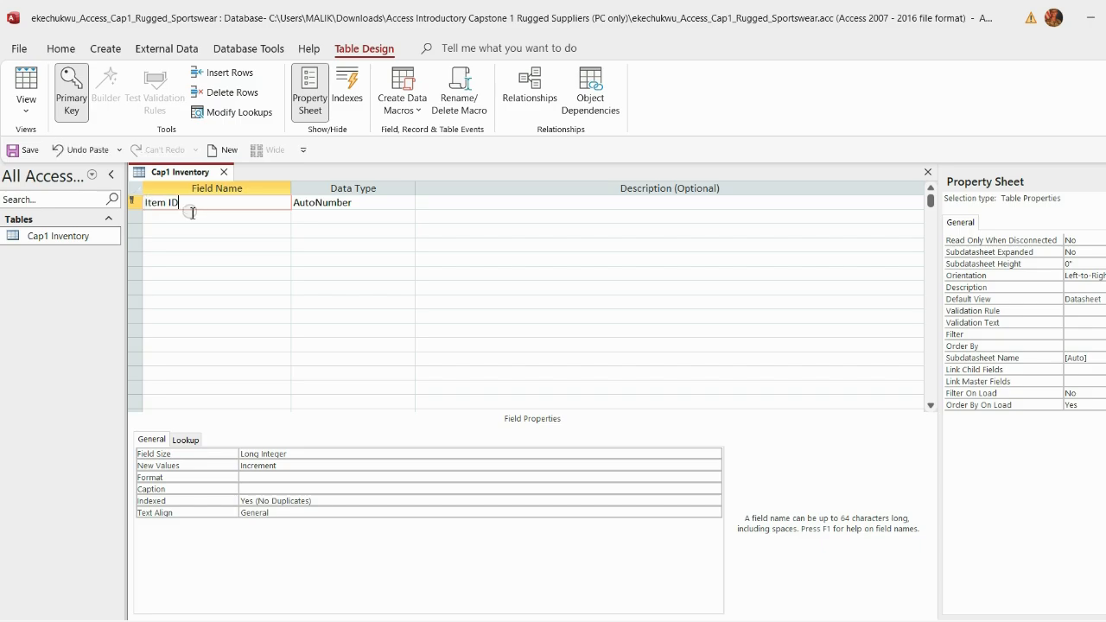
Step: Check the required data type in the Word instructions and set the Item ID field to Short Text in Access
key("alt+Tab")
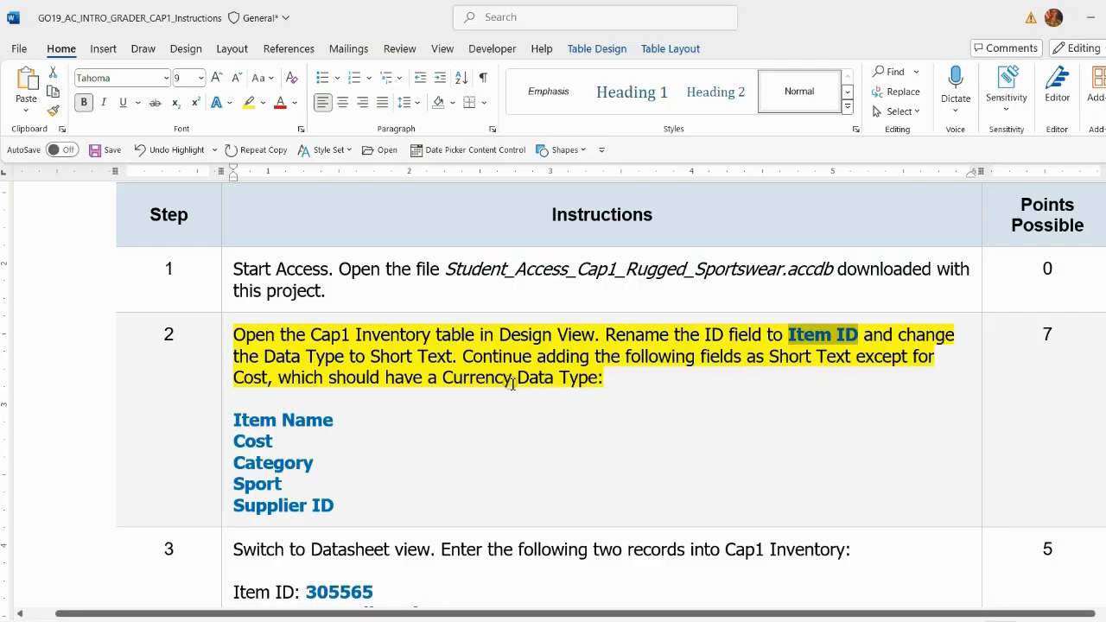
key("alt+Tab")
left_click(388, 202)
left_click(403, 214)
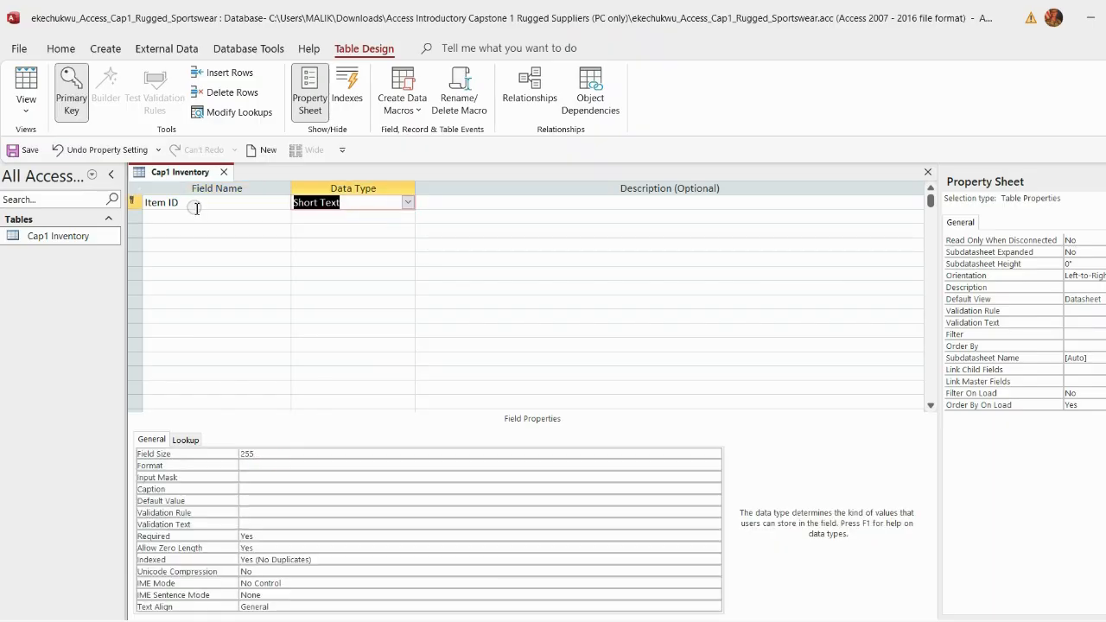
Step: Copy Item Name from the Word instructions and add it as a Short Text field below Item ID in the Access table
left_click(193, 216)
key("alt+Tab")
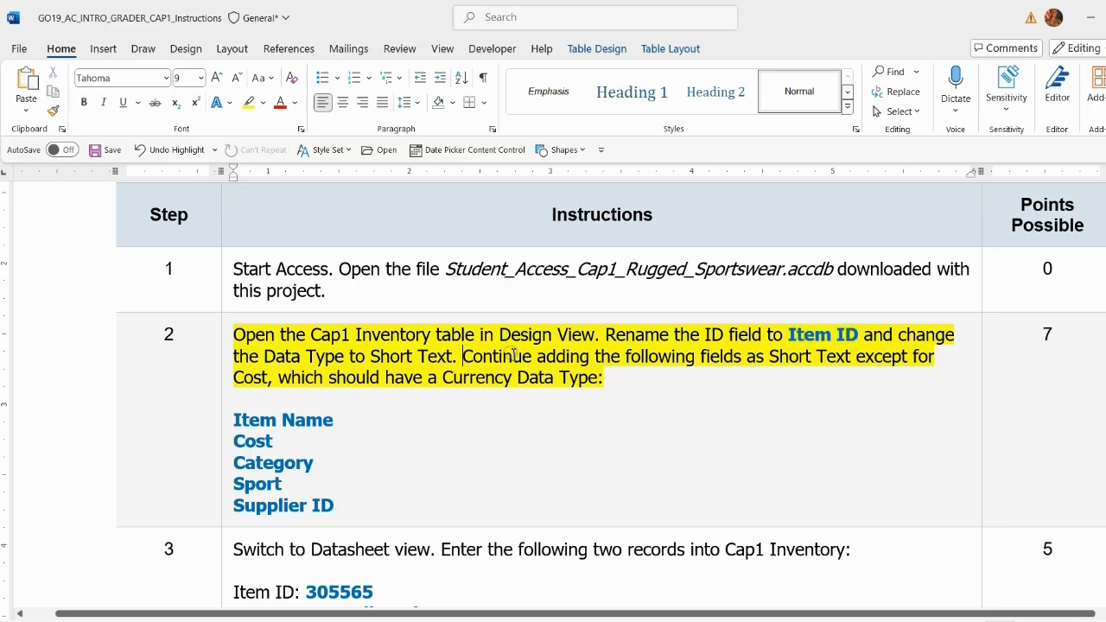
left_click_drag(463, 354, 817, 373)
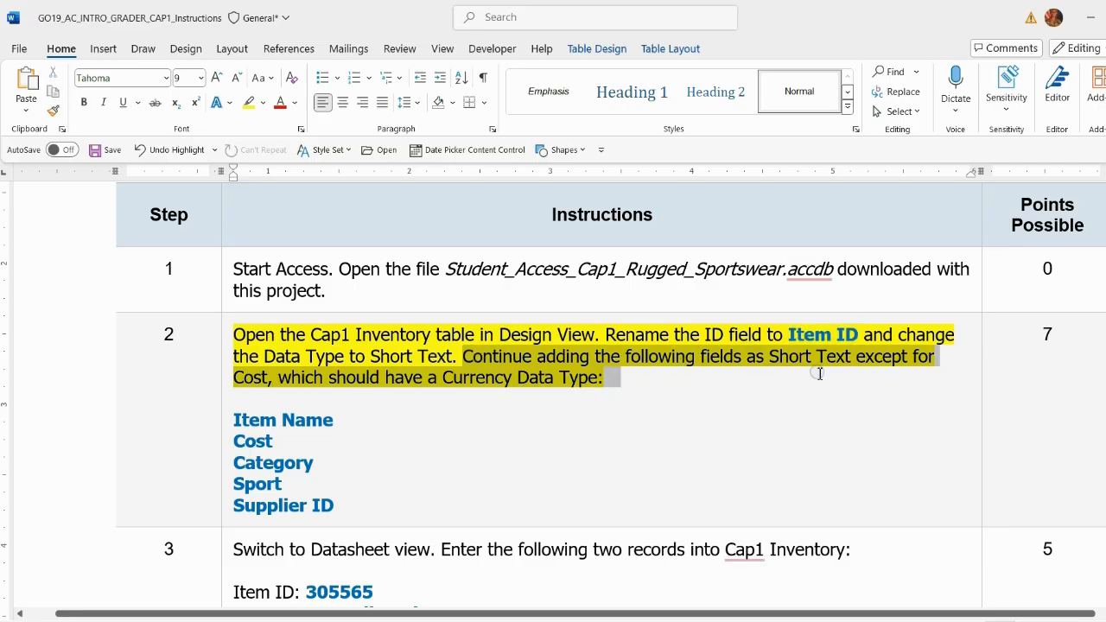
left_click(352, 429)
left_click_drag(235, 420, 333, 420)
right_click(313, 419)
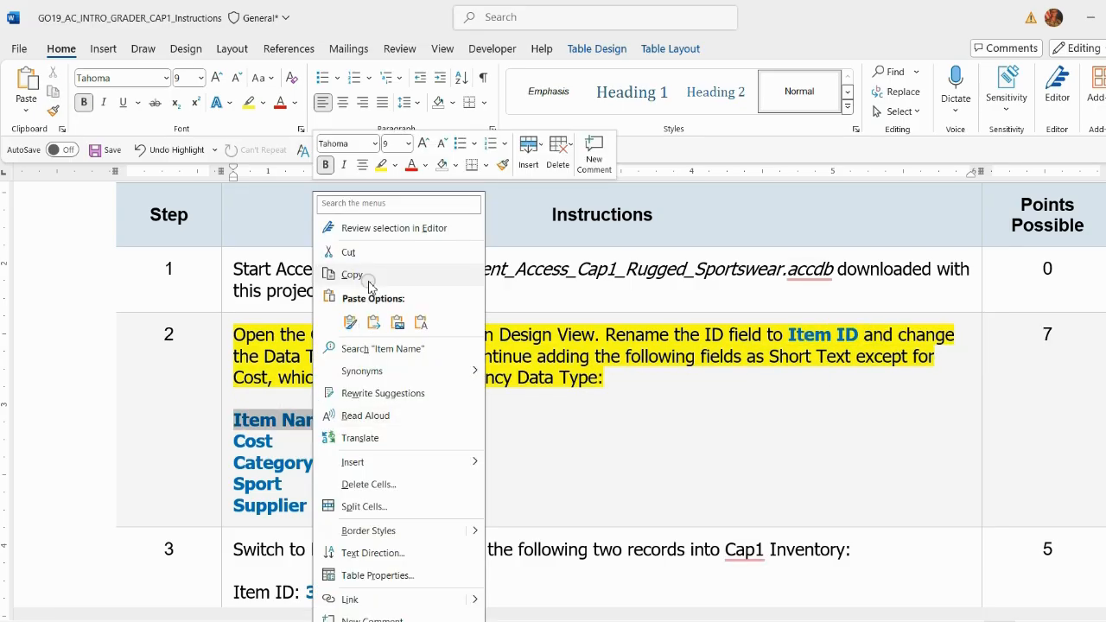
left_click(369, 282)
key("alt+Tab")
key("ctrl+v")
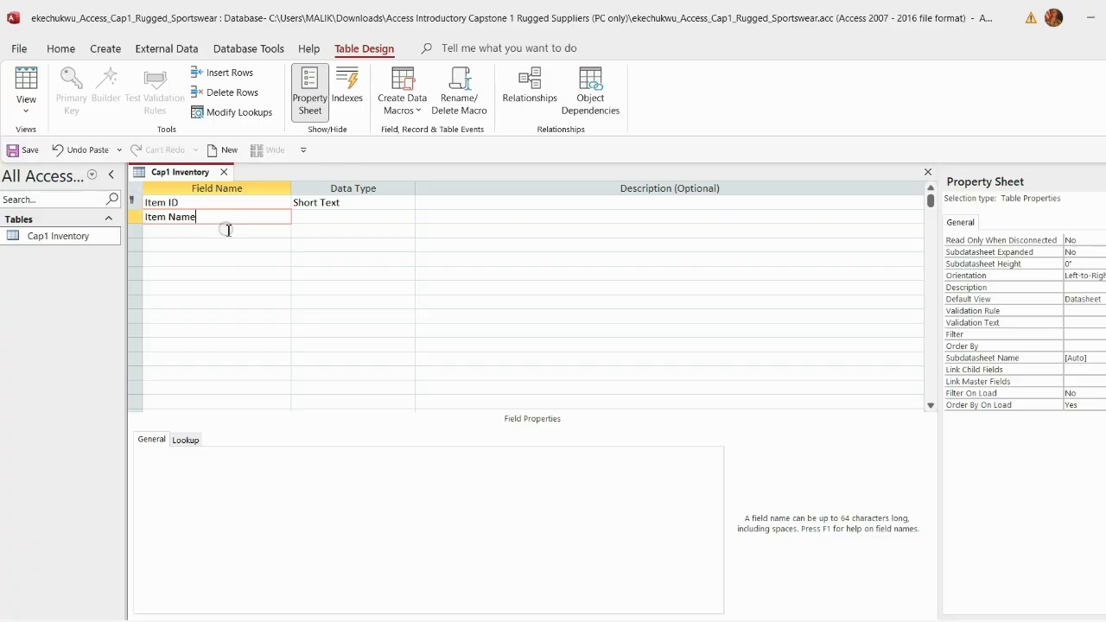
left_click(235, 232)
Step: Copy Cost from the Word instructions and add it as a field with the Currency data type in the Access table
key("alt+Tab")
left_click_drag(233, 440, 269, 440)
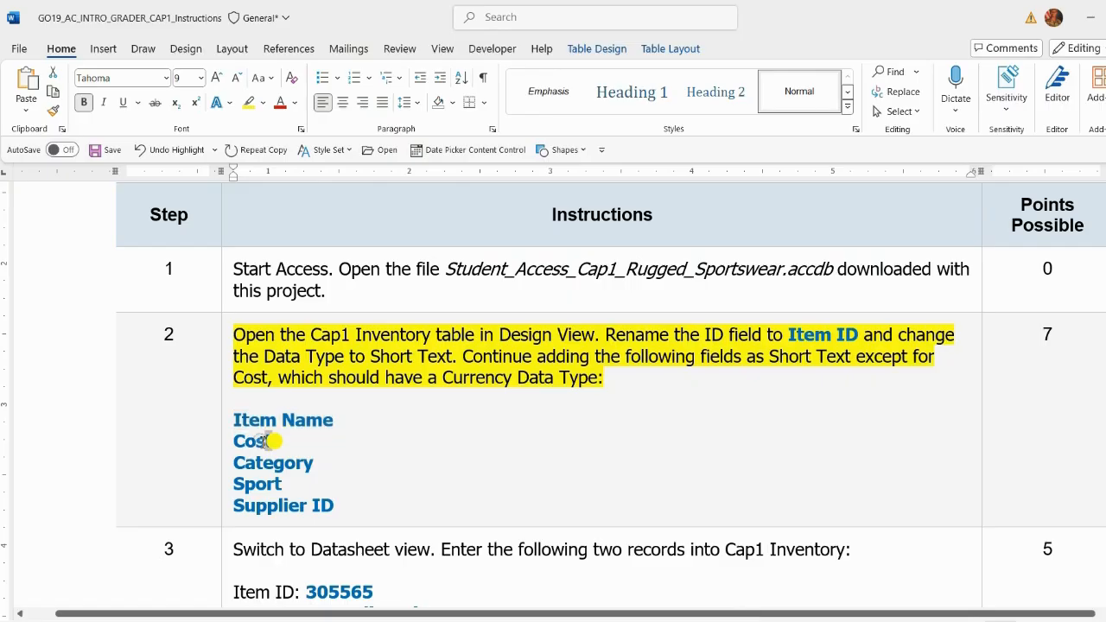
right_click(268, 441)
left_click(295, 274)
key("alt+Tab")
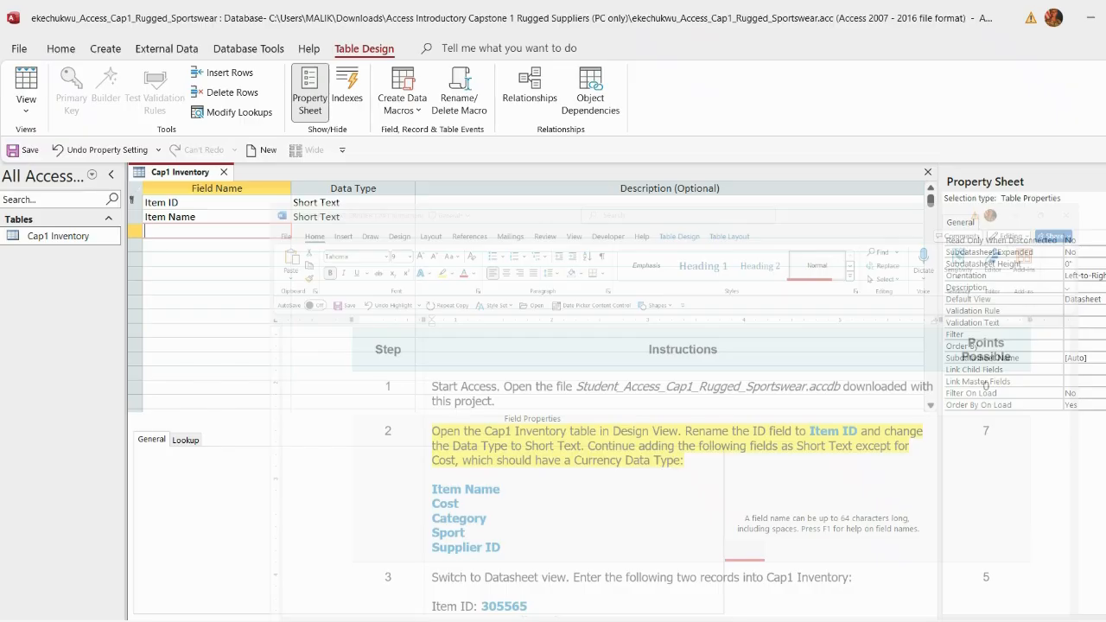
key("ctrl+v")
left_click(329, 232)
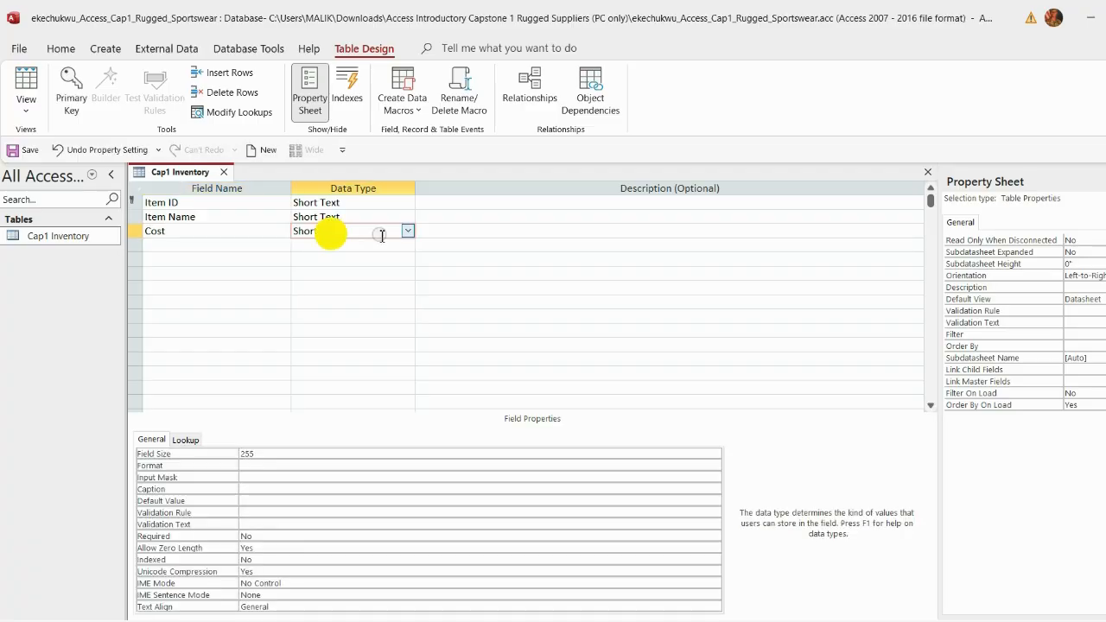
left_click(408, 231)
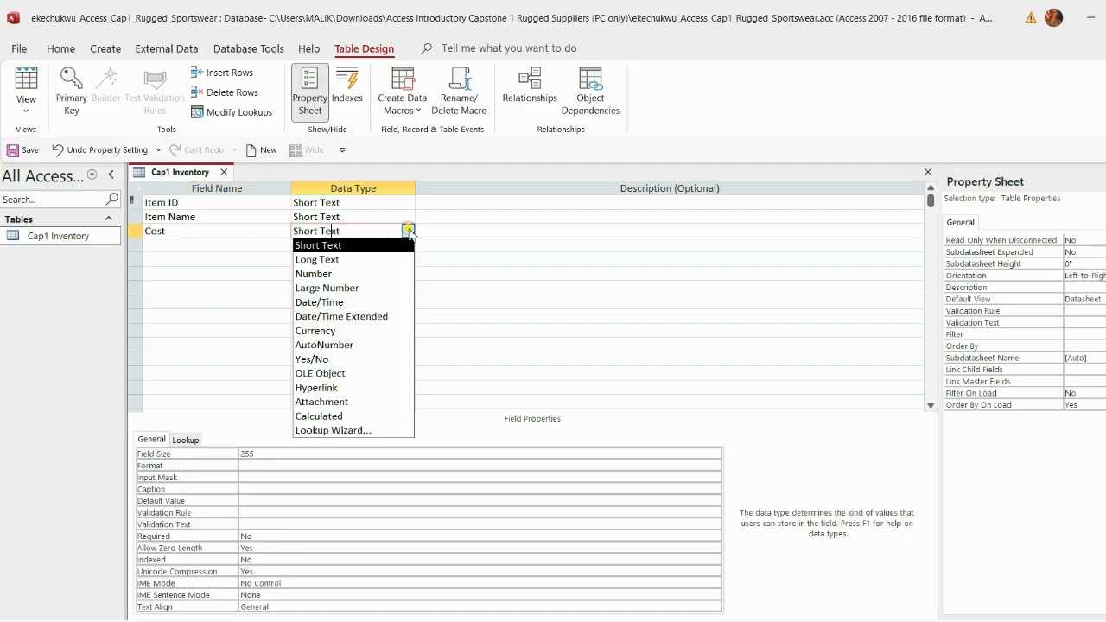
left_click(328, 331)
Step: Copy Category from the Word instructions and add it as a Short Text field below Cost in the Access table
left_click(183, 247)
key("alt+Tab")
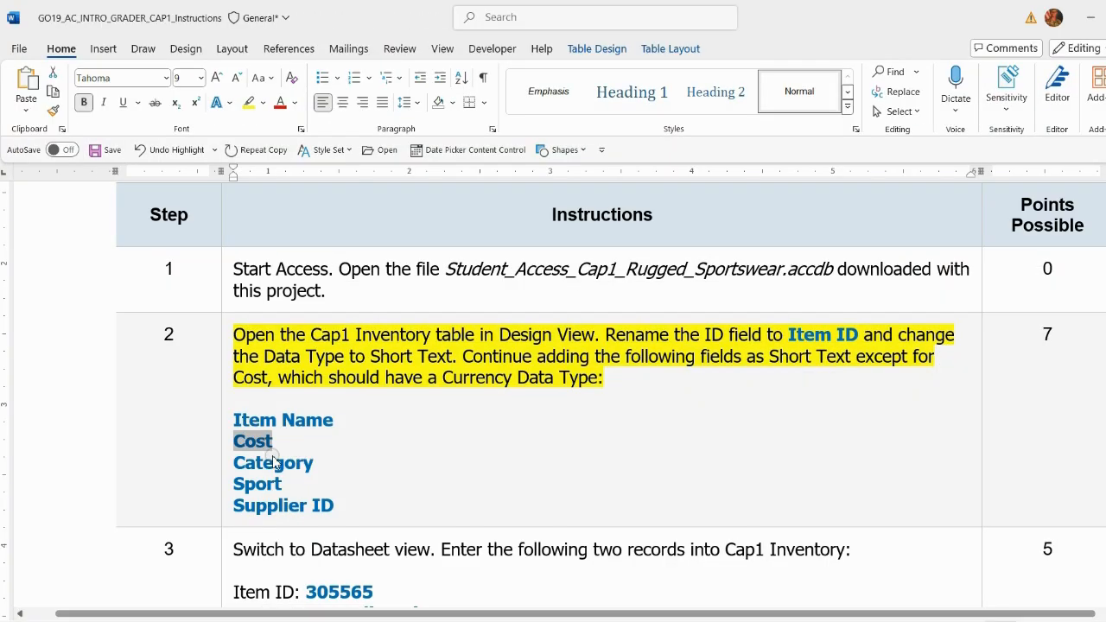
left_click_drag(232, 463, 313, 463)
right_click(311, 464)
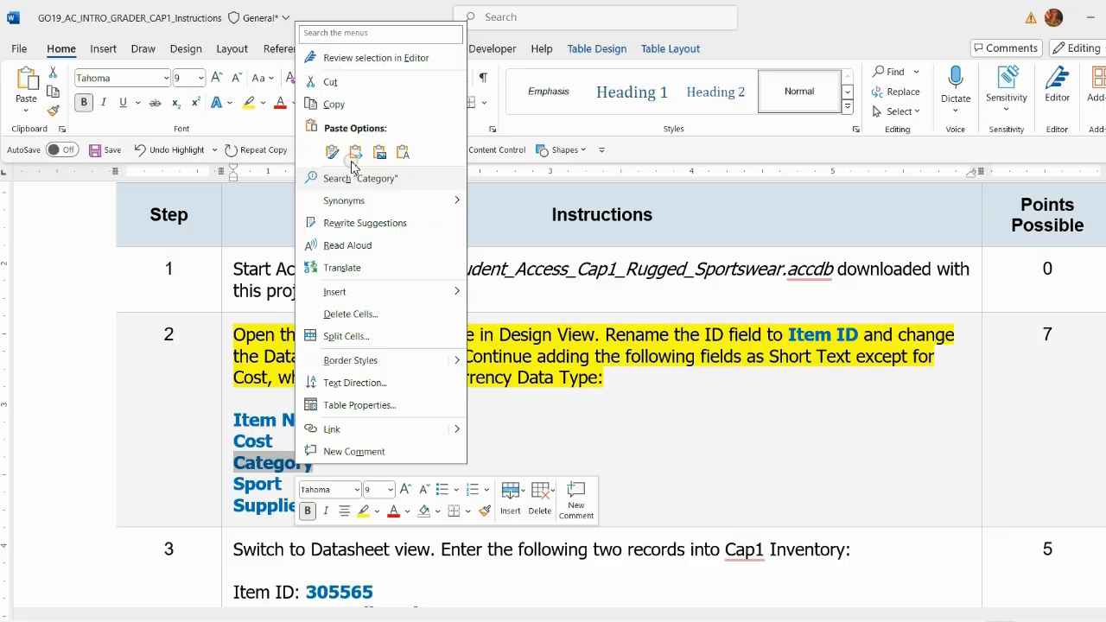
left_click(335, 103)
key("alt+Tab")
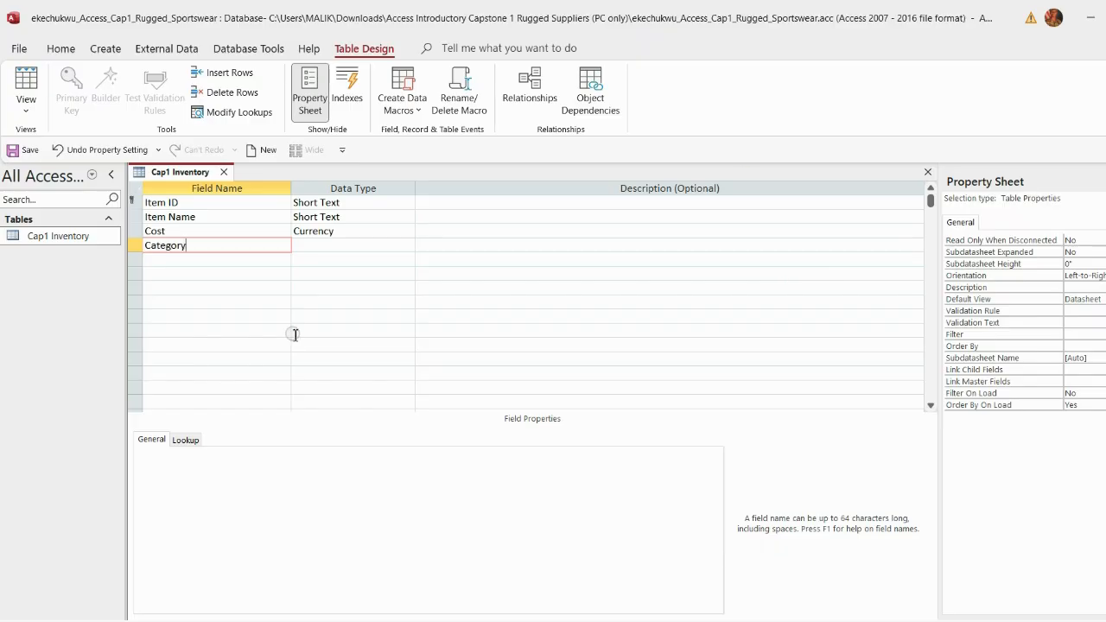
Step: Copy Sport from the Word instructions and add it as a Short Text field below Category in the Access table
key("alt+Tab")
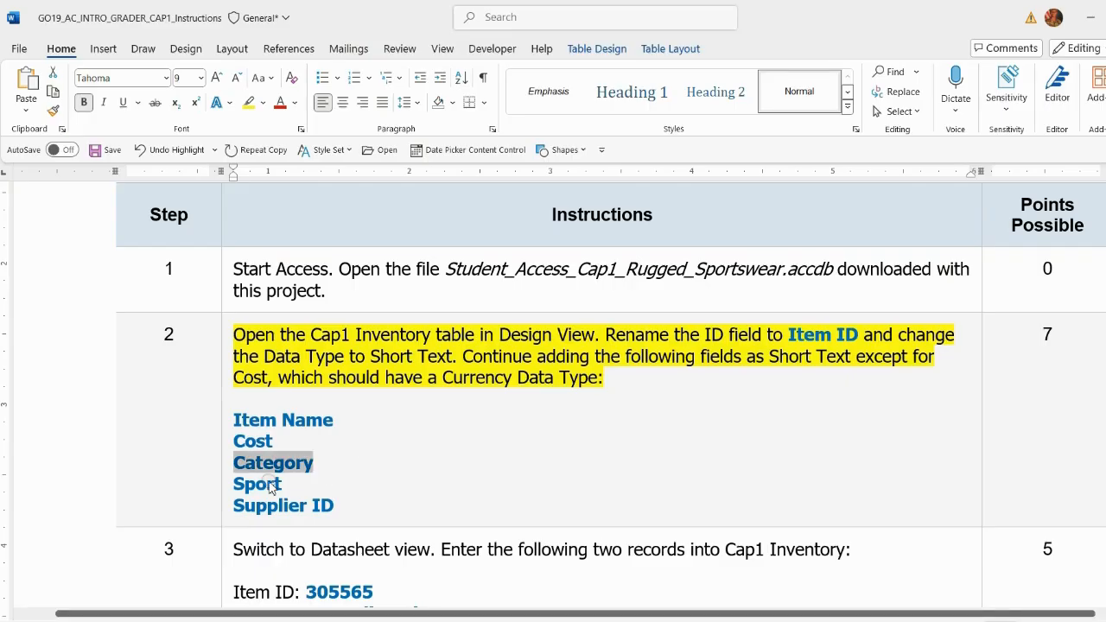
left_click_drag(236, 484, 284, 486)
right_click(272, 484)
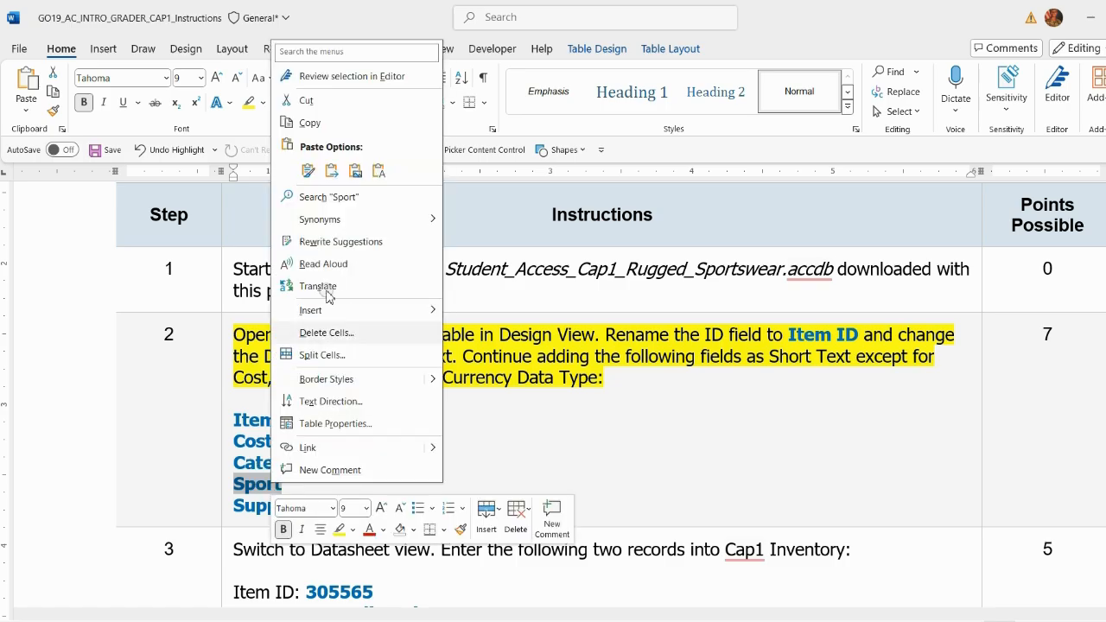
left_click(313, 123)
key("alt+Tab")
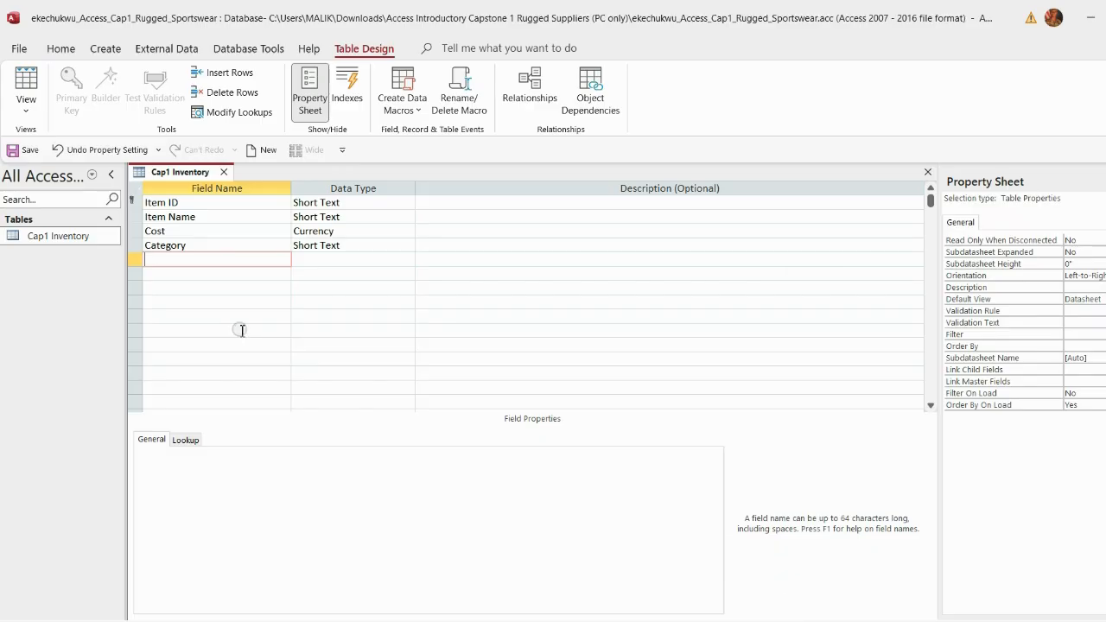
left_click(173, 274)
Step: Copy Supplier ID from the Word instructions and add it as a Short Text field below Sport in the Access table
key("alt+Tab")
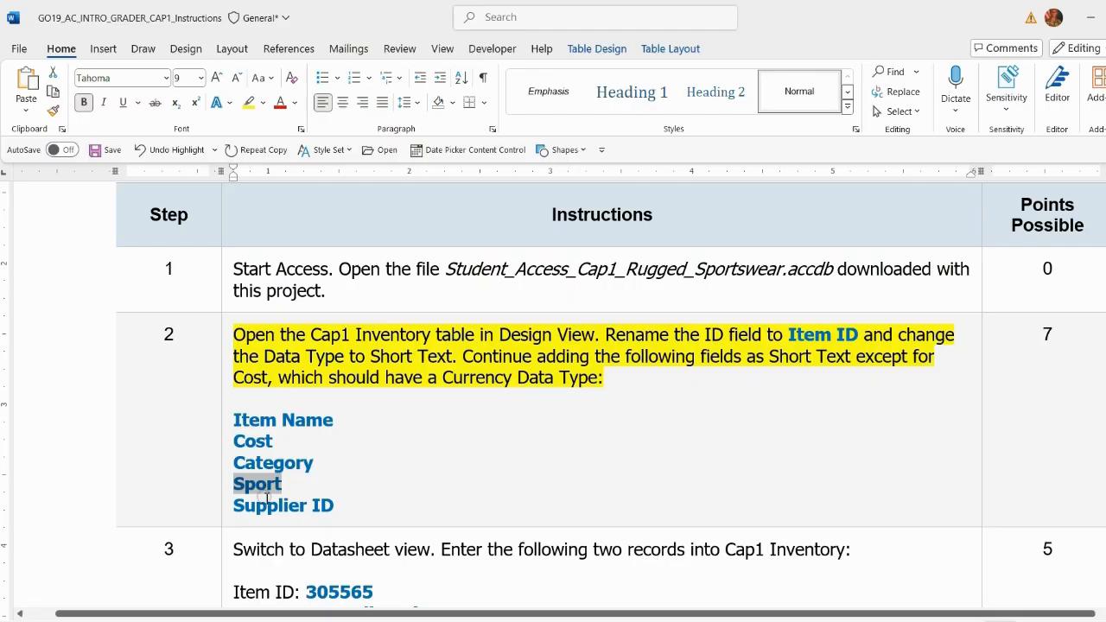
left_click_drag(237, 506, 334, 505)
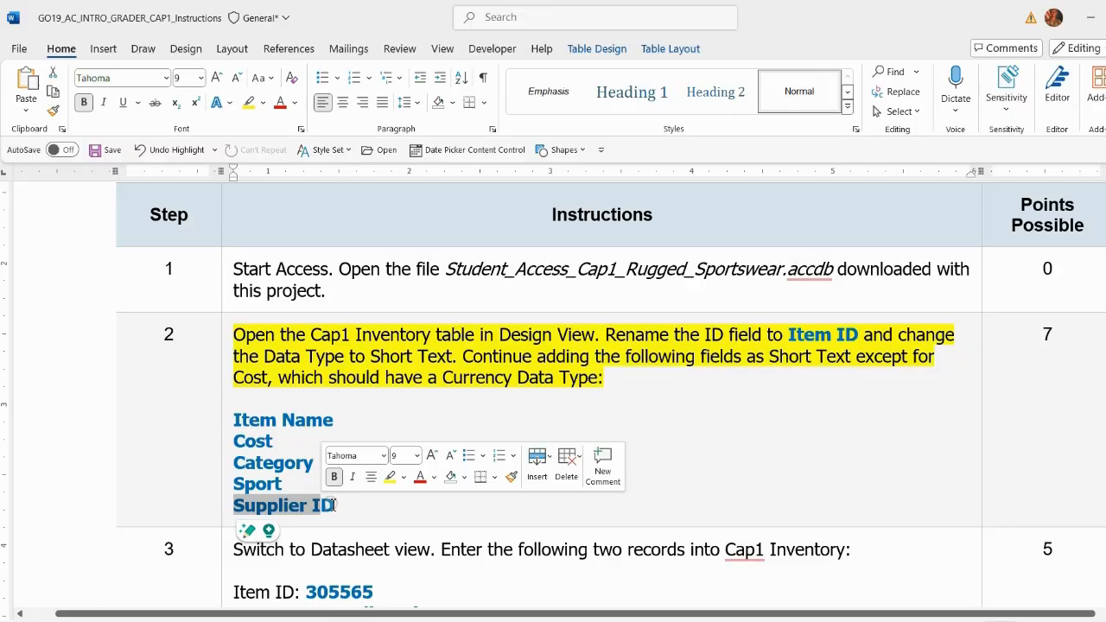
right_click(260, 506)
left_click(294, 140)
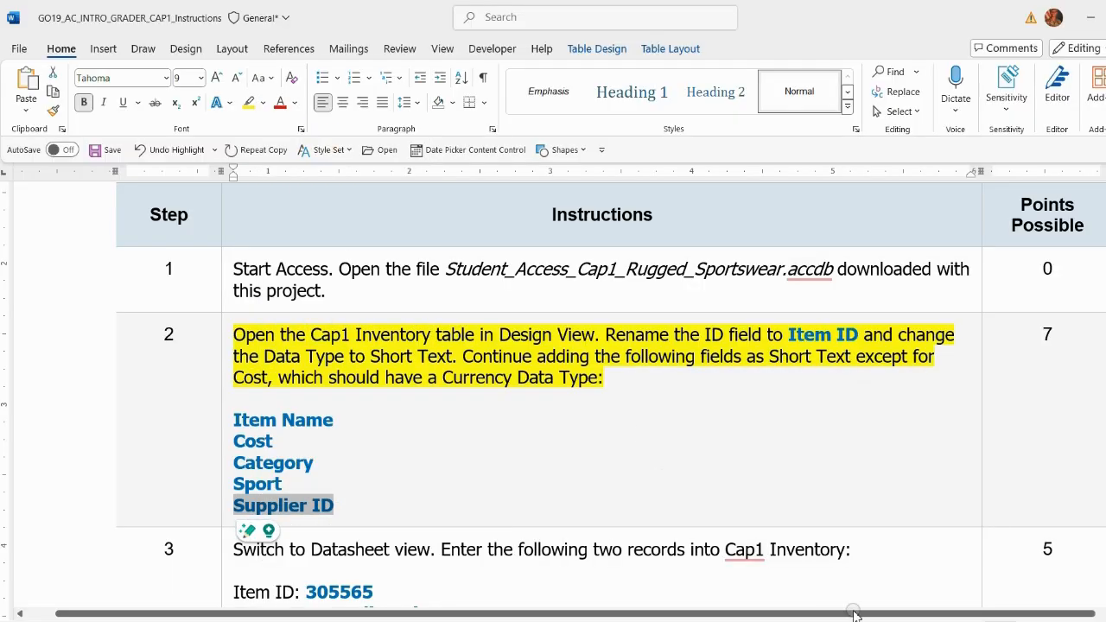
key("alt+Tab")
key("ctrl+v")
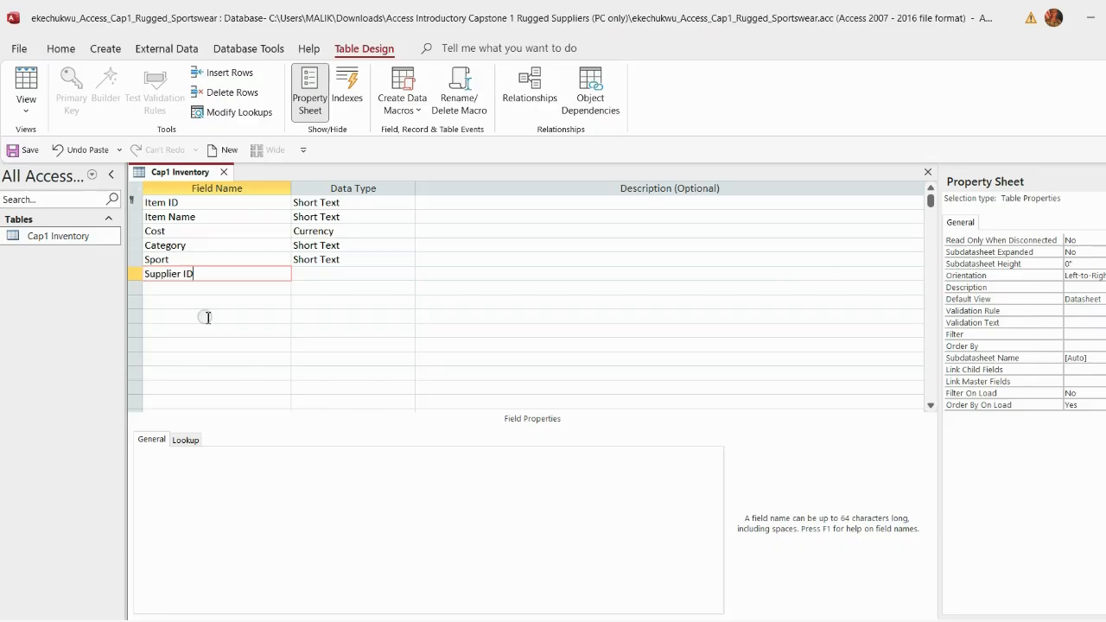
left_click(247, 259)
left_click(251, 275)
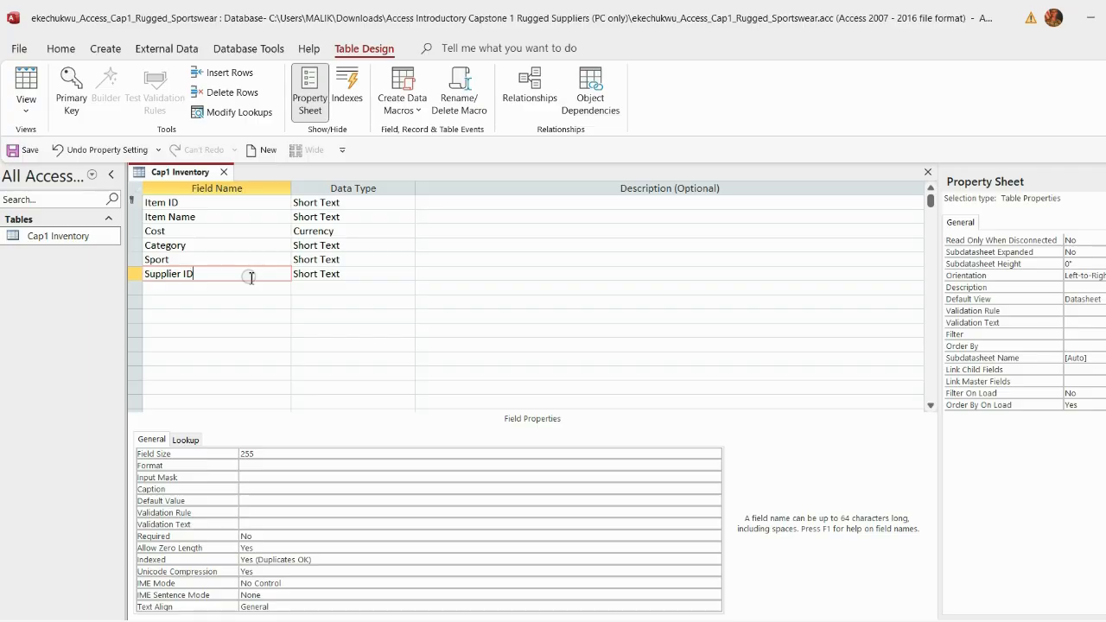
Step: Return to the Word instructions, highlight the step 3 instruction sentence in yellow and review the two records listed beneath it
key("alt+Tab")
scroll(519, 493, "down", 2)
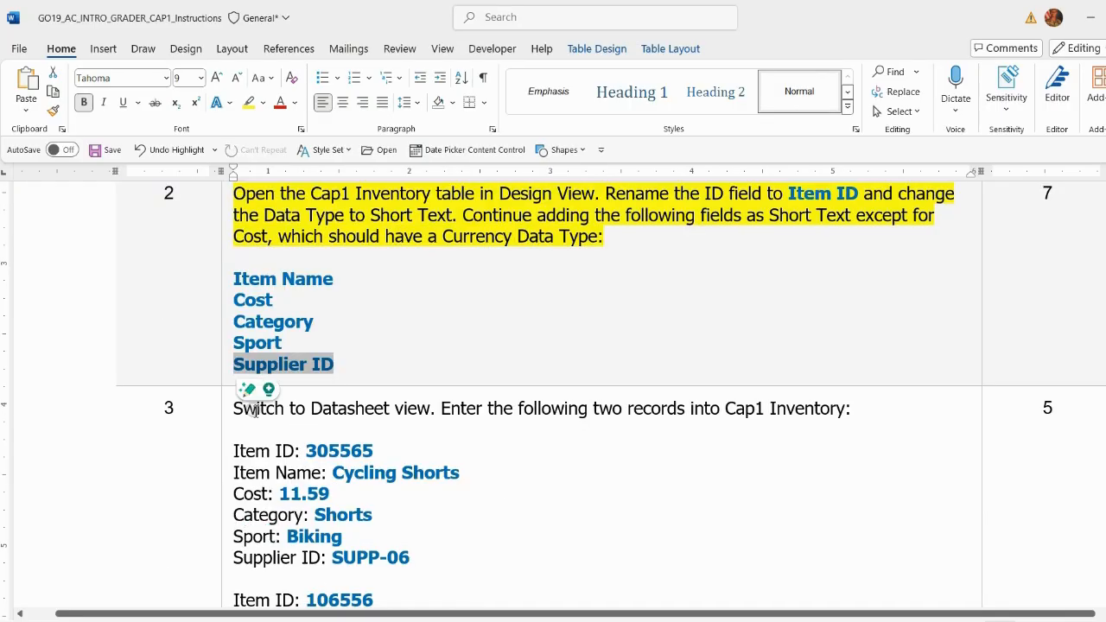
left_click_drag(236, 410, 810, 424)
left_click(898, 403)
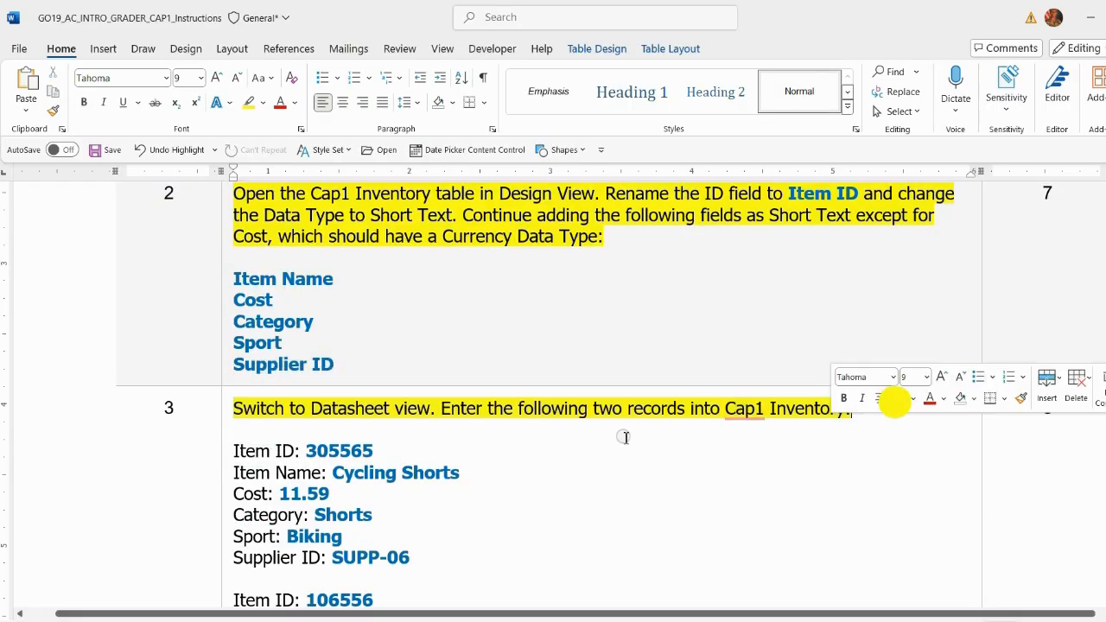
scroll(465, 370, "down", 1)
scroll(324, 339, "down", 1)
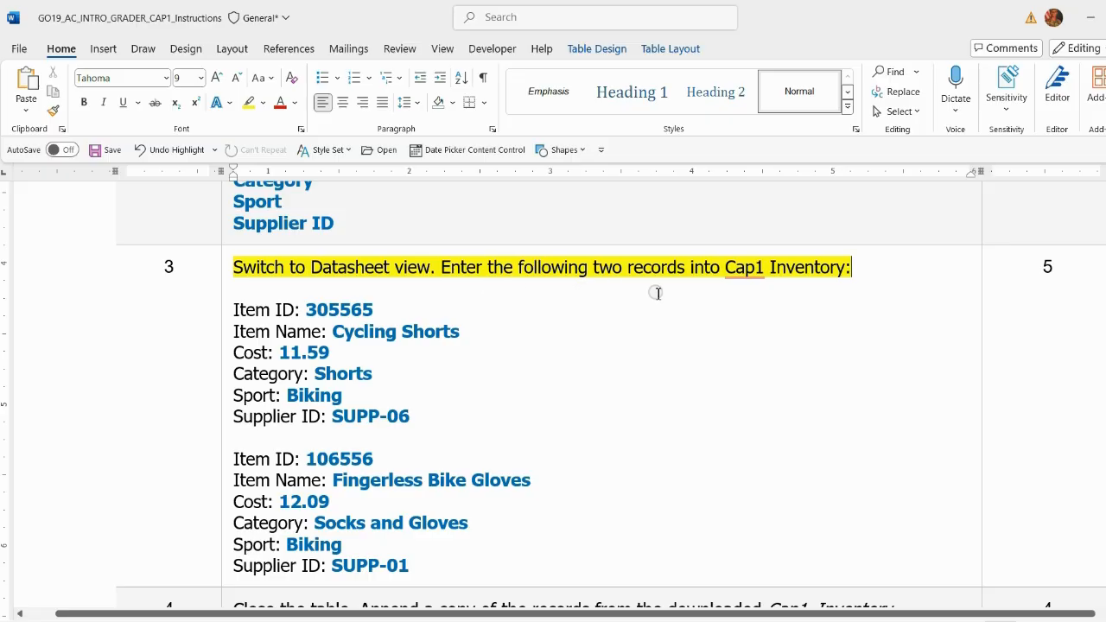
Step: In Access, save the Cap1 Inventory table design and switch the table to Datasheet View
key("alt+Tab")
left_click(26, 104)
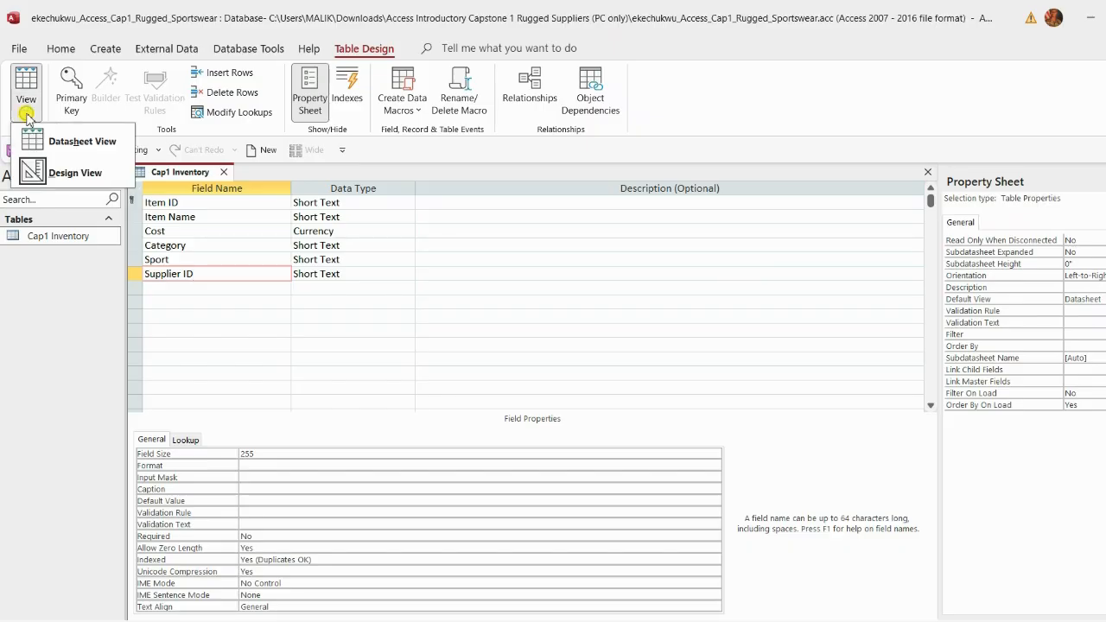
left_click(32, 141)
left_click(570, 378)
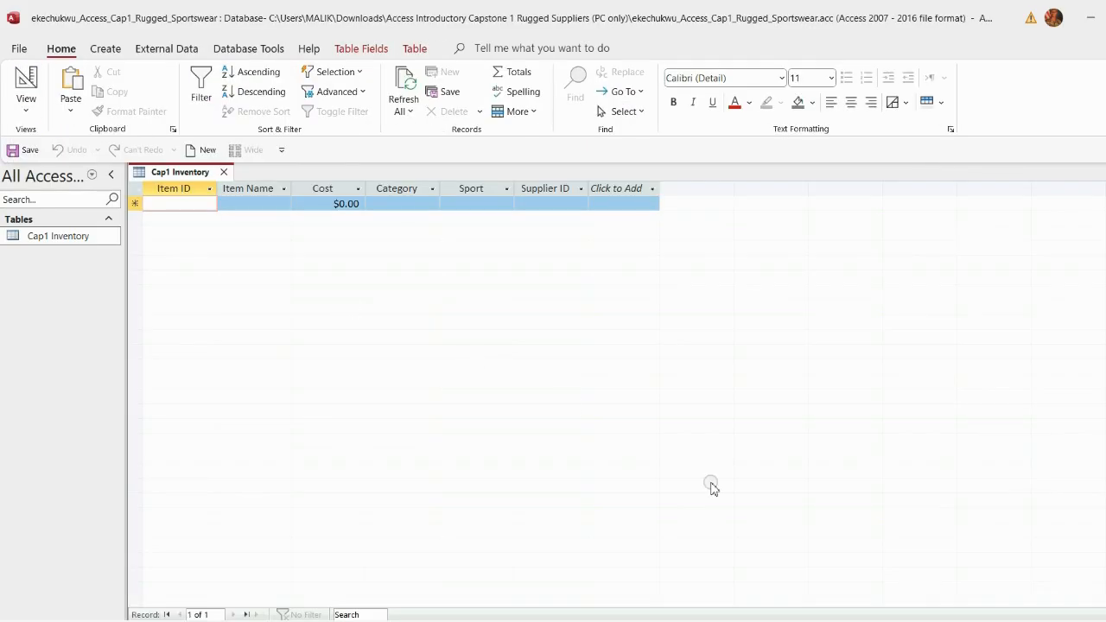
Step: Copy Item ID 305565 from the Word instructions and enter it in the first Cap1 Inventory record in Access
key("alt+Tab")
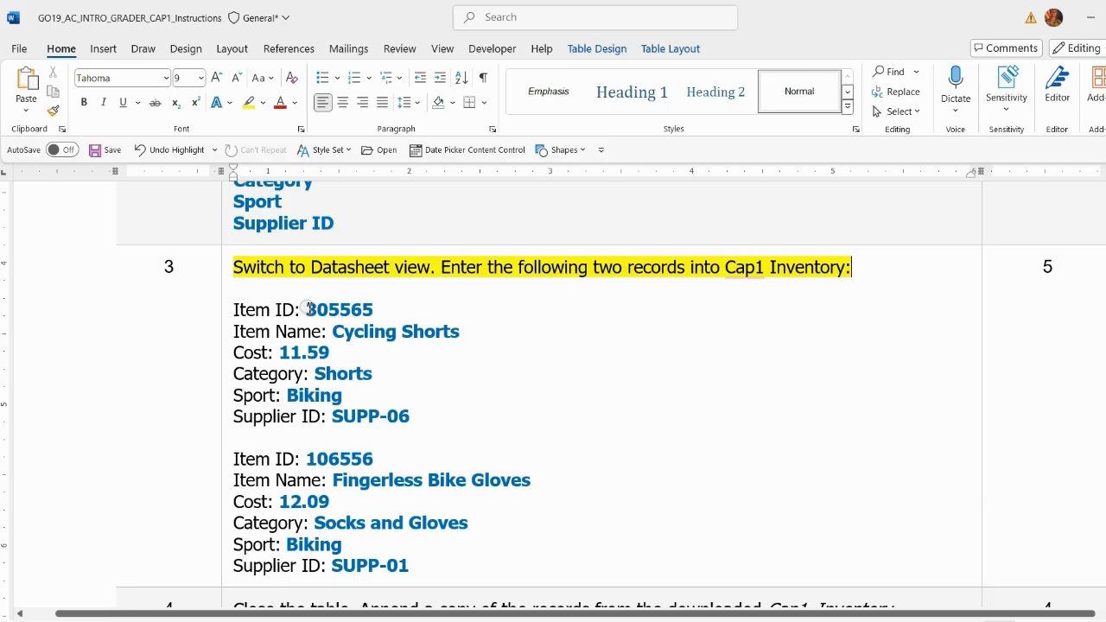
left_click_drag(307, 310, 357, 308)
right_click(372, 308)
left_click(396, 274)
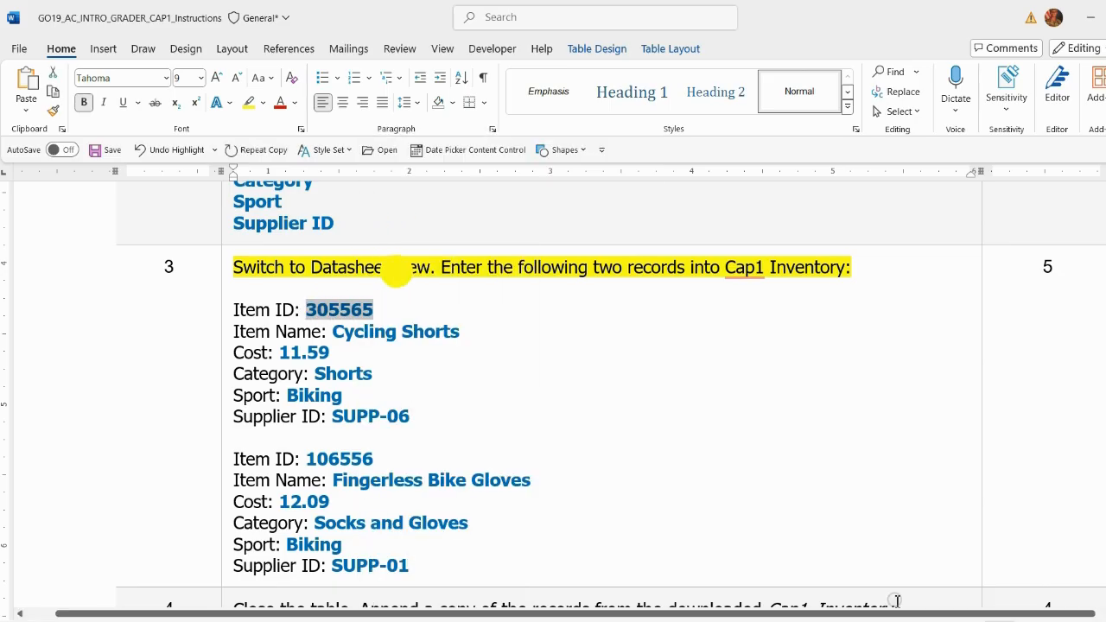
key("alt+Tab")
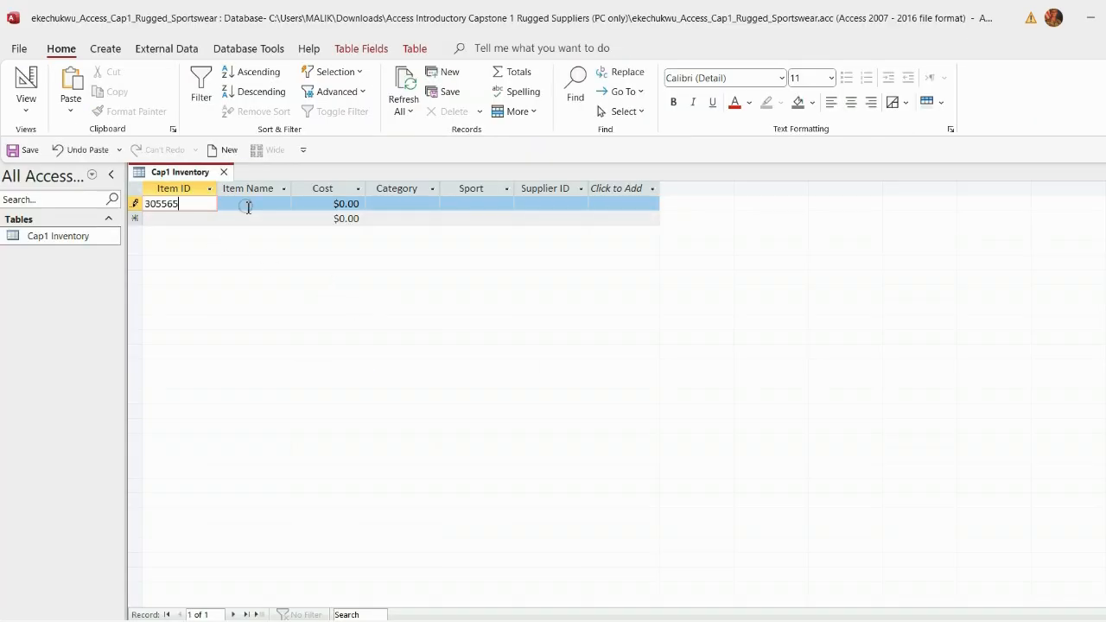
Step: Copy Cycling Shorts from the Word instructions into the Item Name field of the first Access record
left_click(247, 206)
key("alt+Tab")
left_click_drag(334, 332, 460, 332)
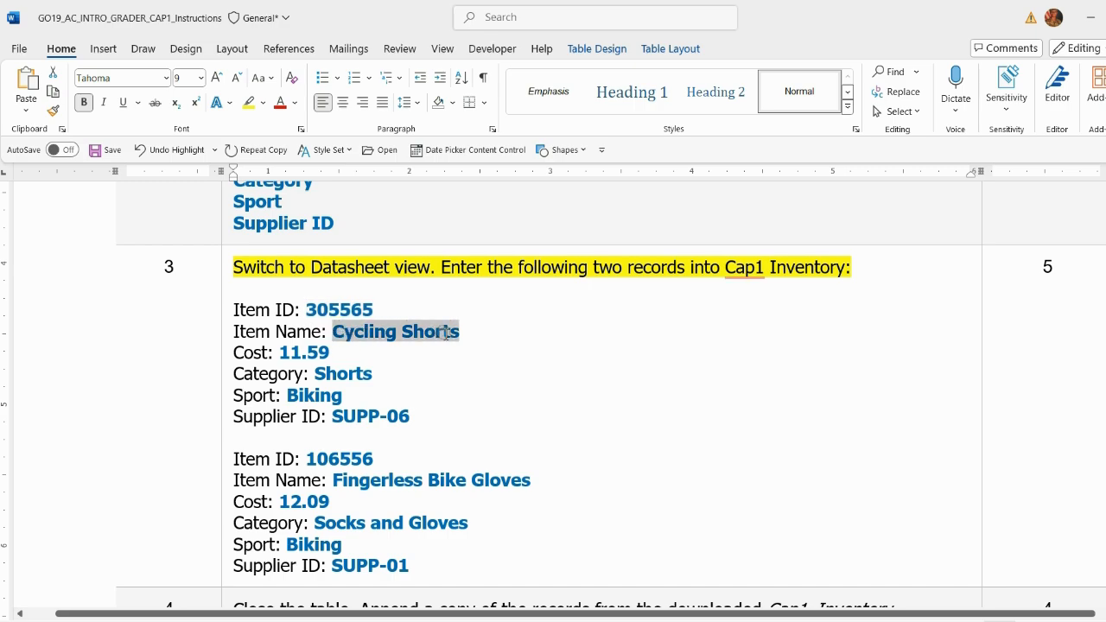
right_click(417, 329)
left_click(471, 274)
key("alt+Tab")
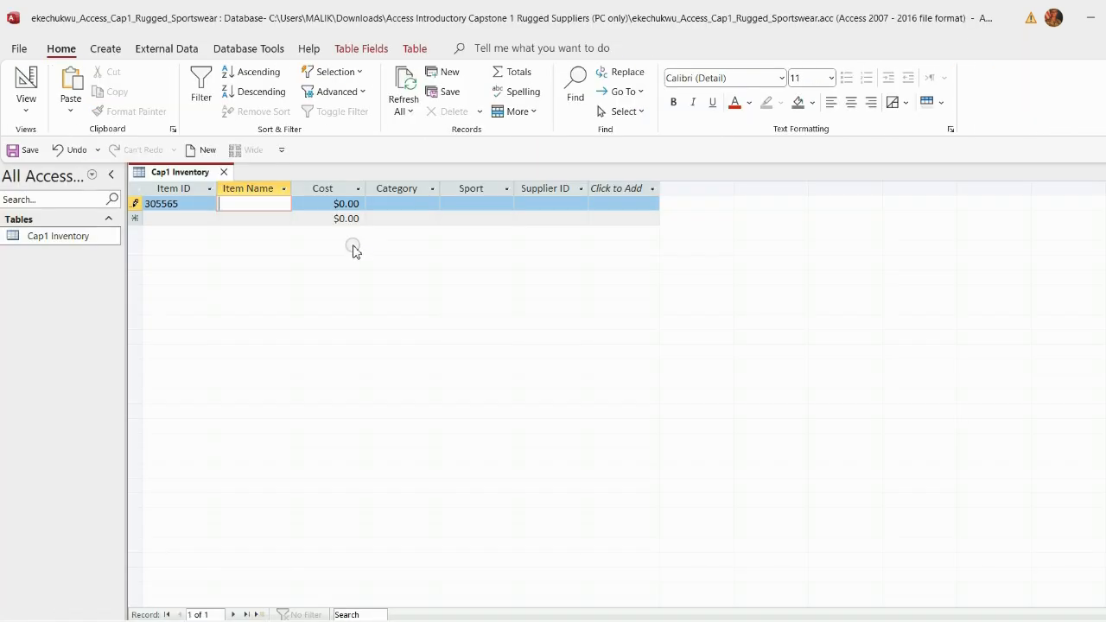
key("ctrl+v")
Step: Check the cost in the Word instructions and set the first Access record's Cost to 11.59
left_click(323, 205)
key("alt+Tab")
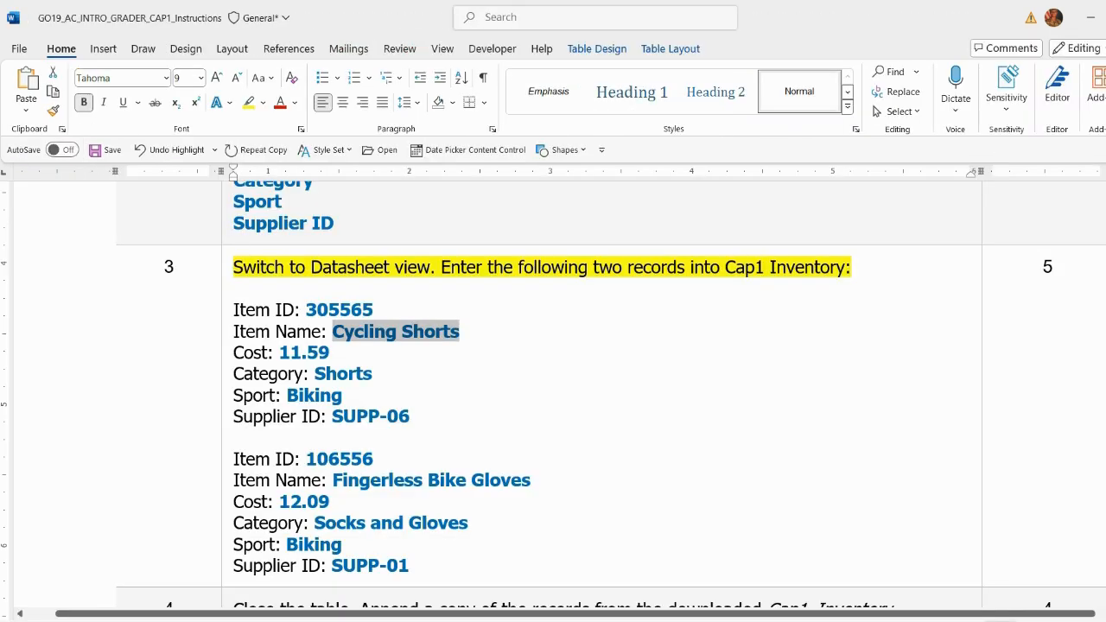
key("alt+Tab")
left_click_drag(335, 204, 363, 207)
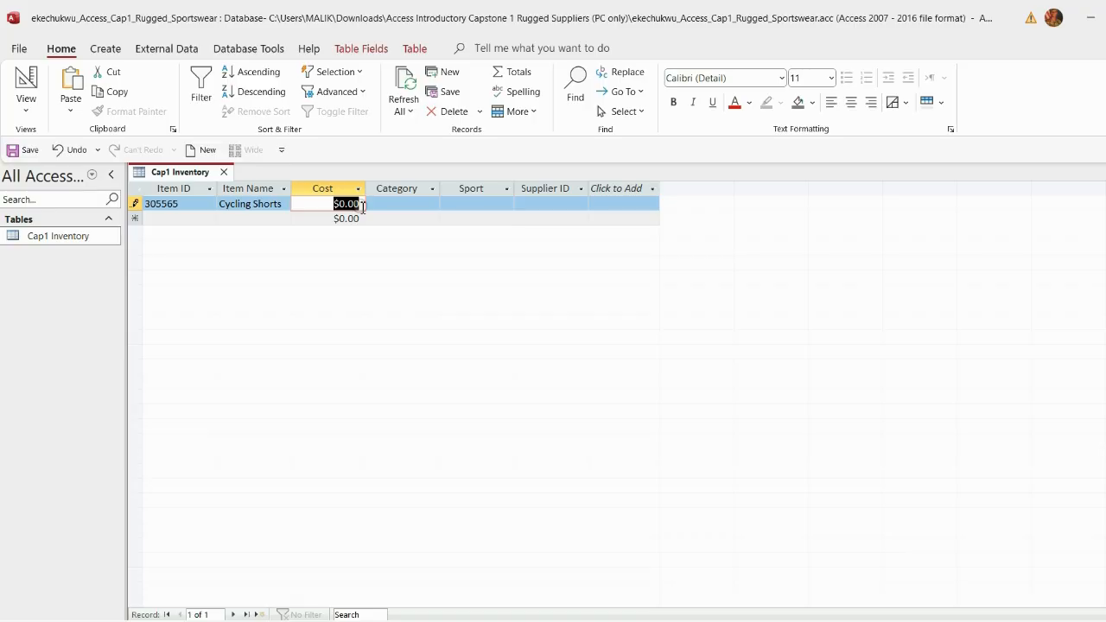
type("11.59")
key("Tab")
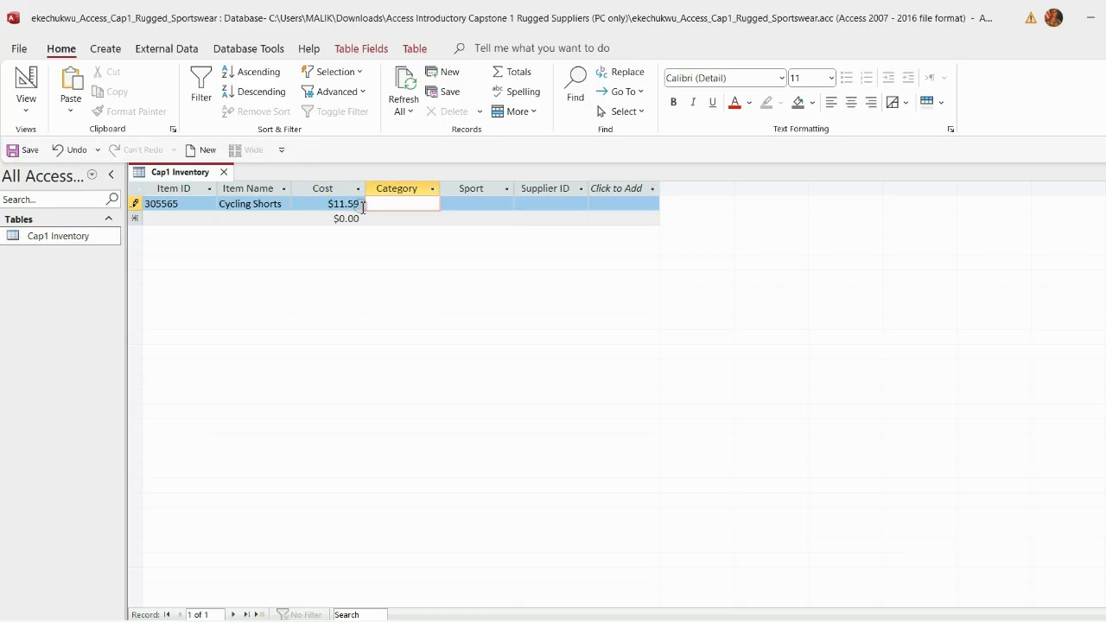
Step: Copy the category Shorts from the Word instructions into the Category field of the first Access record
key("alt+Tab")
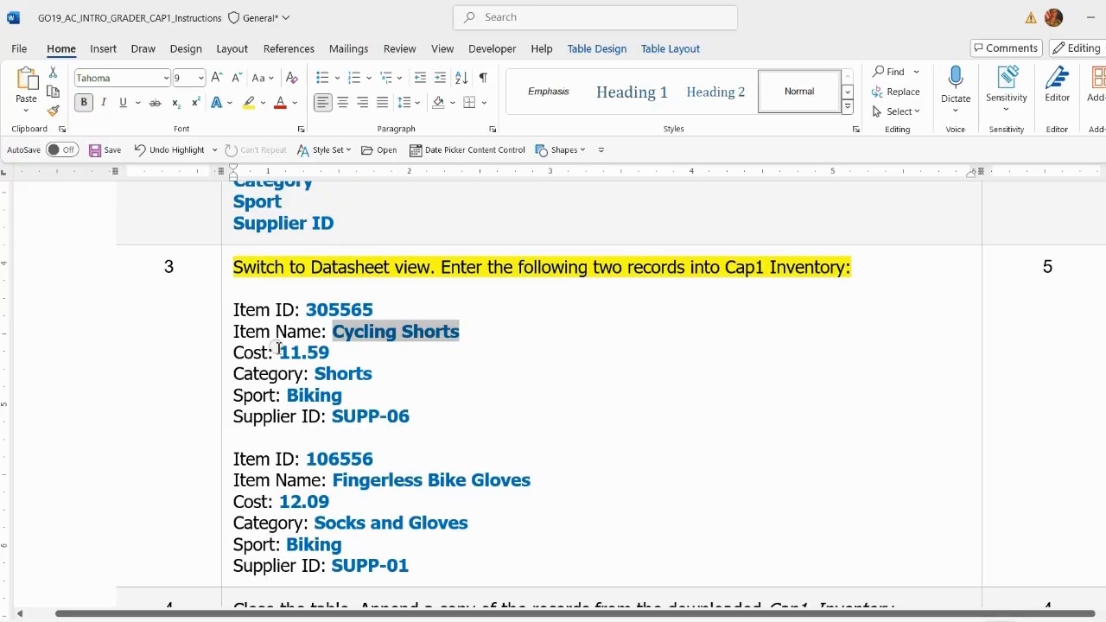
double_click(316, 371)
right_click(352, 372)
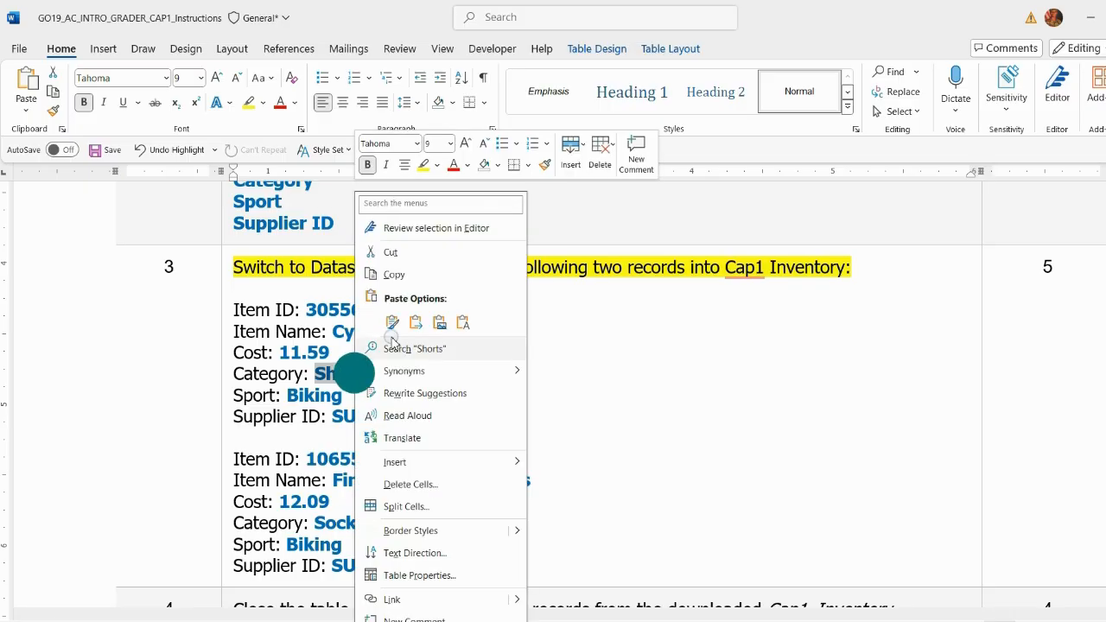
left_click(396, 270)
key("alt+Tab")
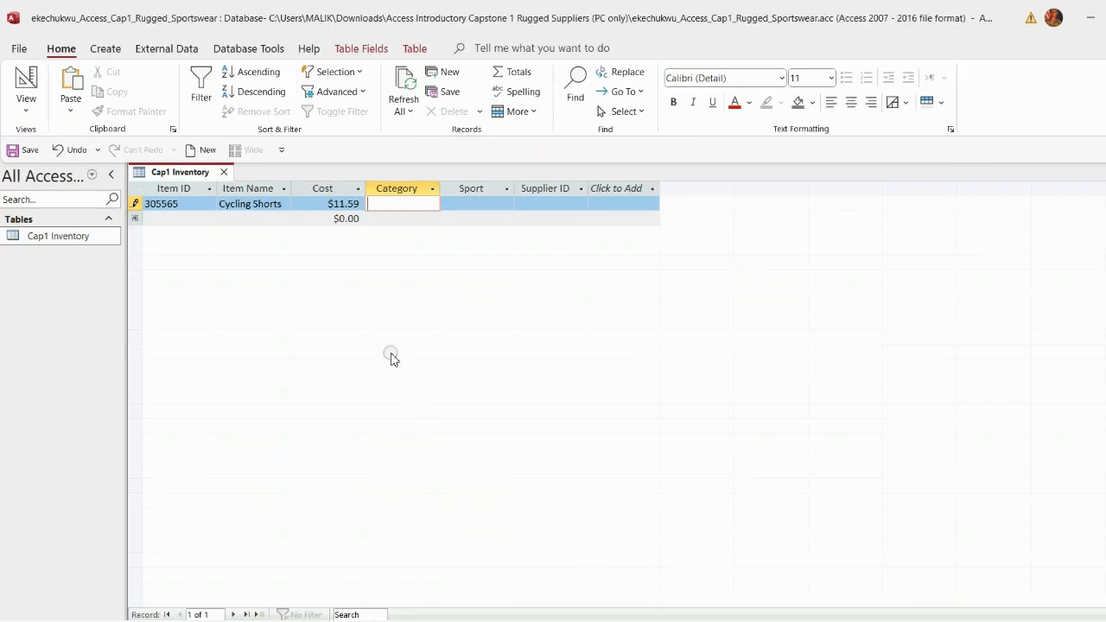
Step: Copy Biking from the Word instructions into the Sport field of the first Access record
left_click(472, 210)
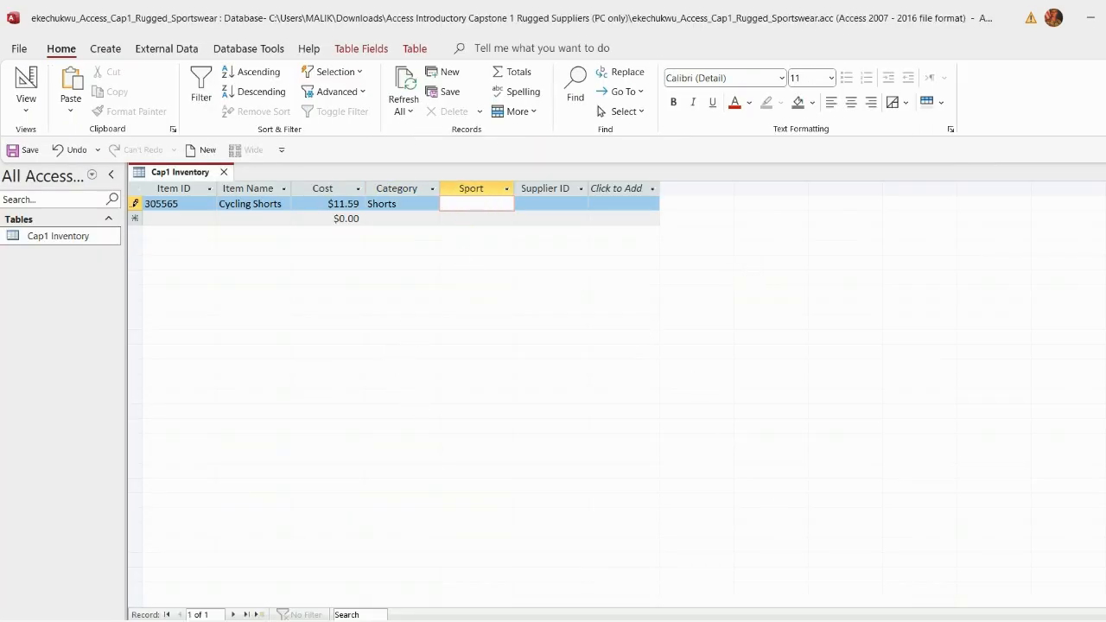
key("alt+Tab")
double_click(294, 395)
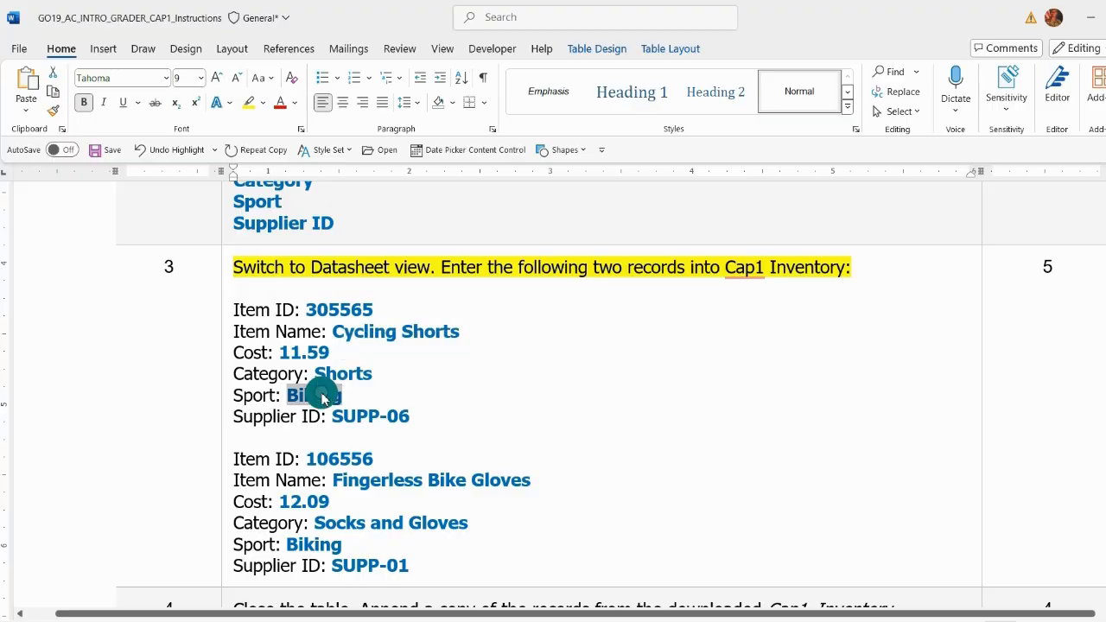
right_click(325, 388)
left_click(370, 277)
key("alt+Tab")
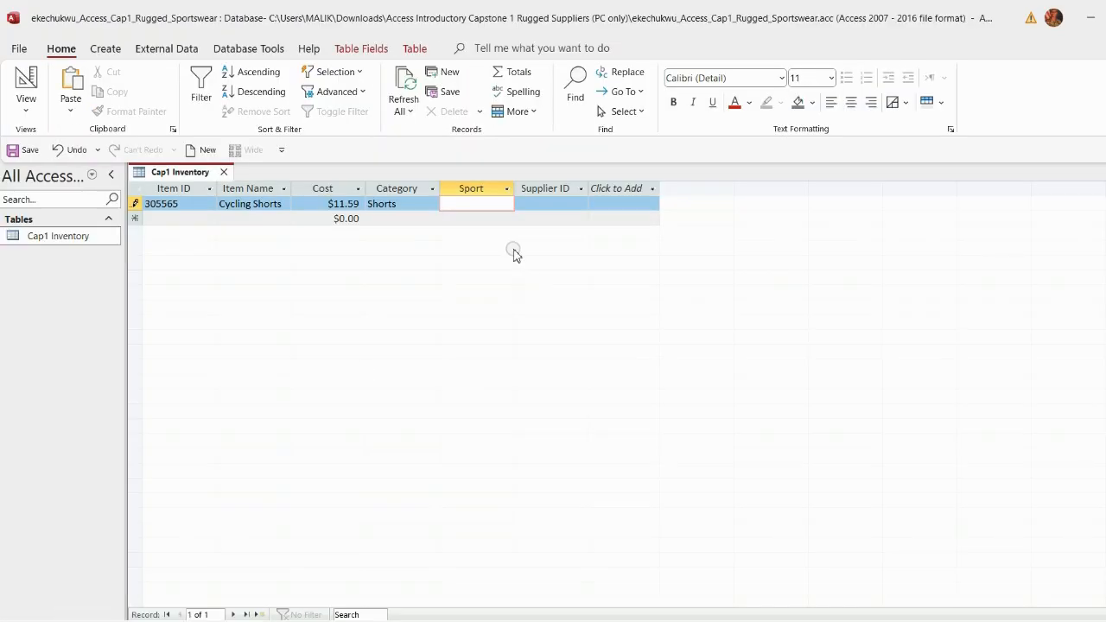
key("ctrl+v")
Step: Copy SUPP-06 from the Word instructions into the Supplier ID field of the first Access record
left_click(555, 205)
key("alt+Tab")
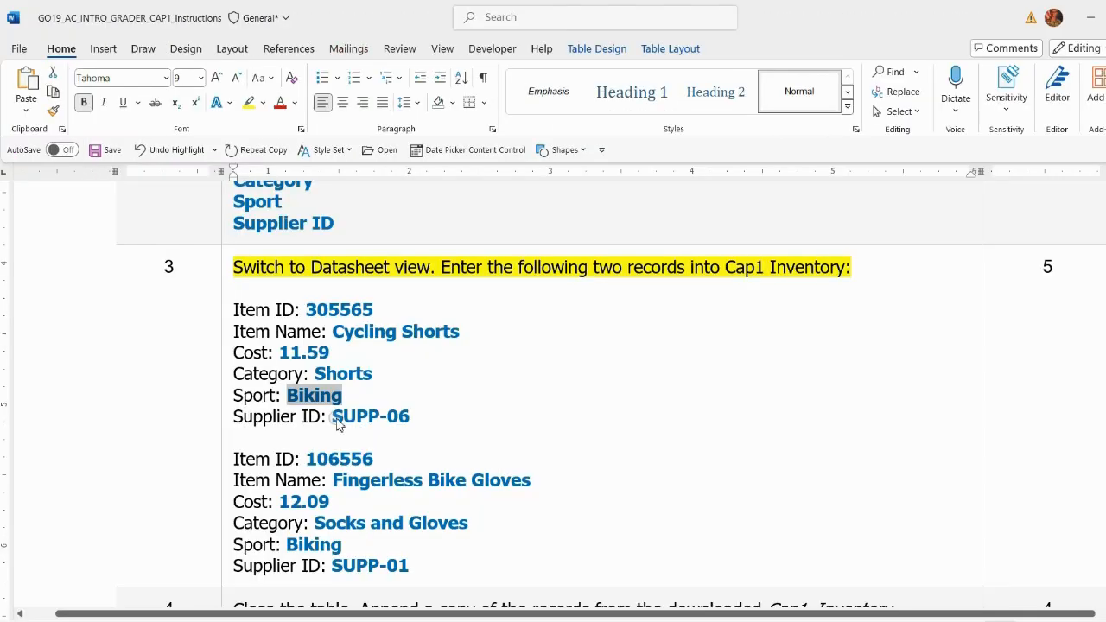
double_click(334, 415)
right_click(382, 416)
left_click(415, 274)
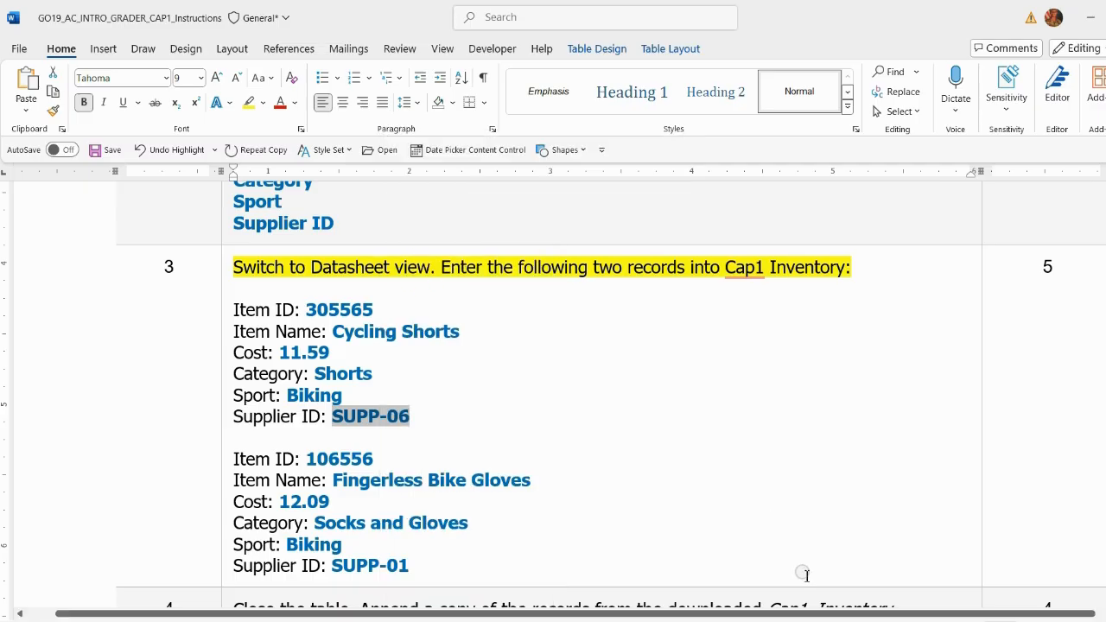
key("alt+Tab")
key("ctrl+v")
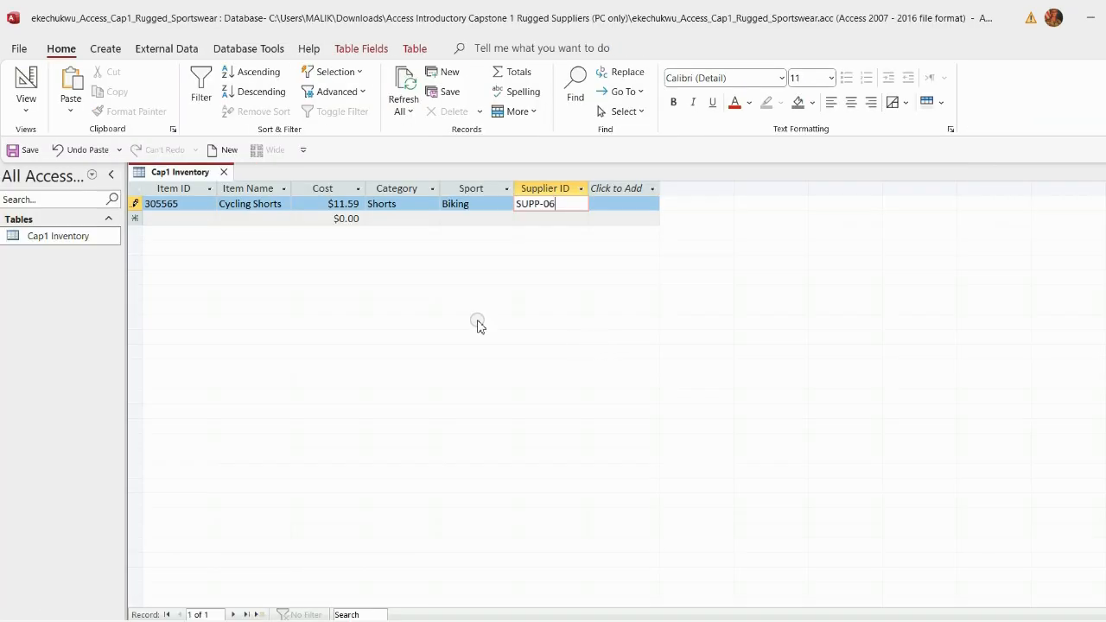
Step: Start a second Cap1 Inventory record with Item ID 106556 copied from the Word instructions
left_click(196, 223)
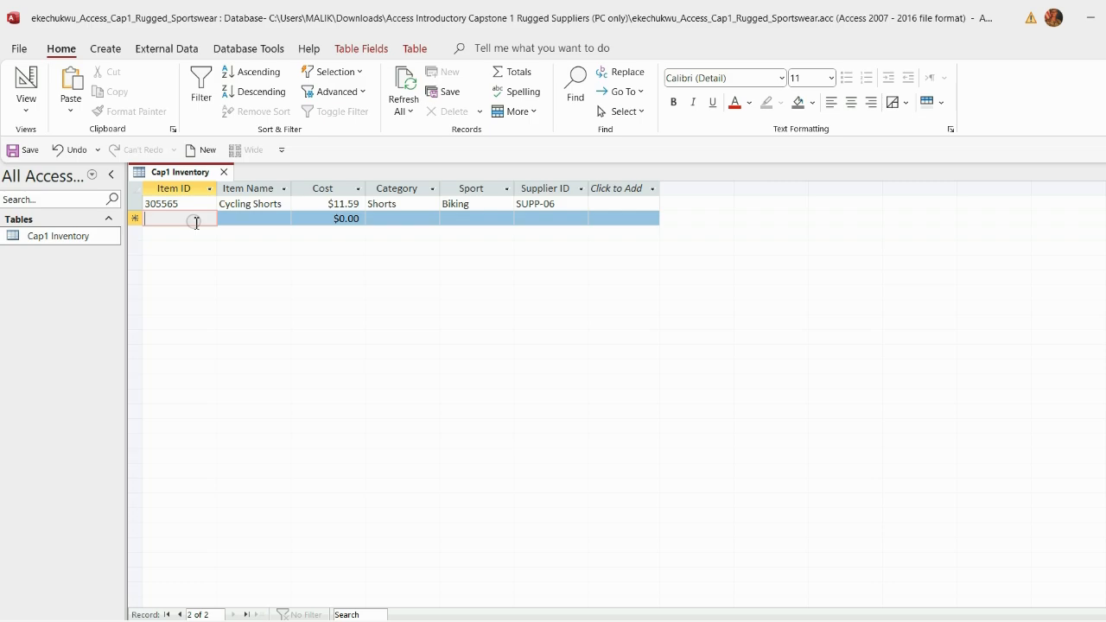
key("alt+Tab")
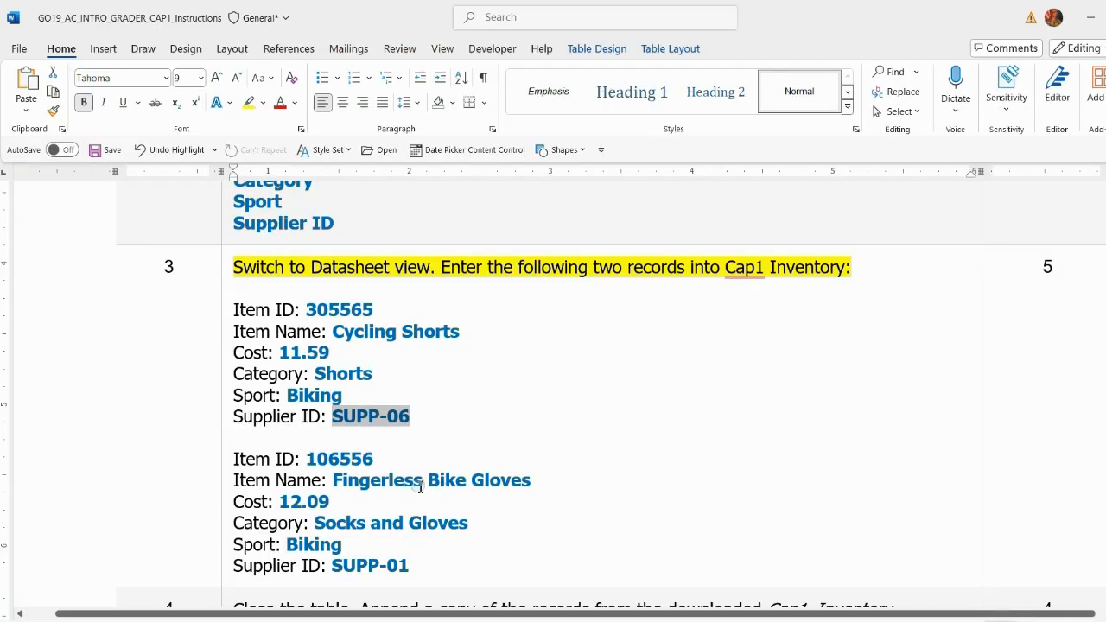
scroll(357, 492, "down", 3)
left_click_drag(306, 317, 370, 315)
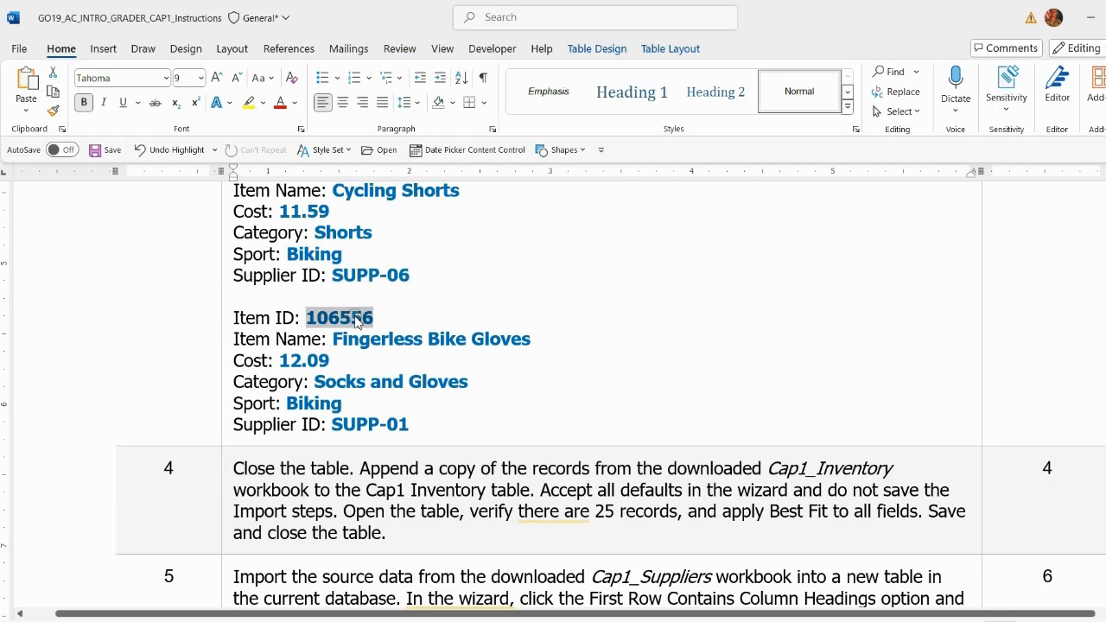
key("ctrl+c")
key("alt+Tab")
key("ctrl+v")
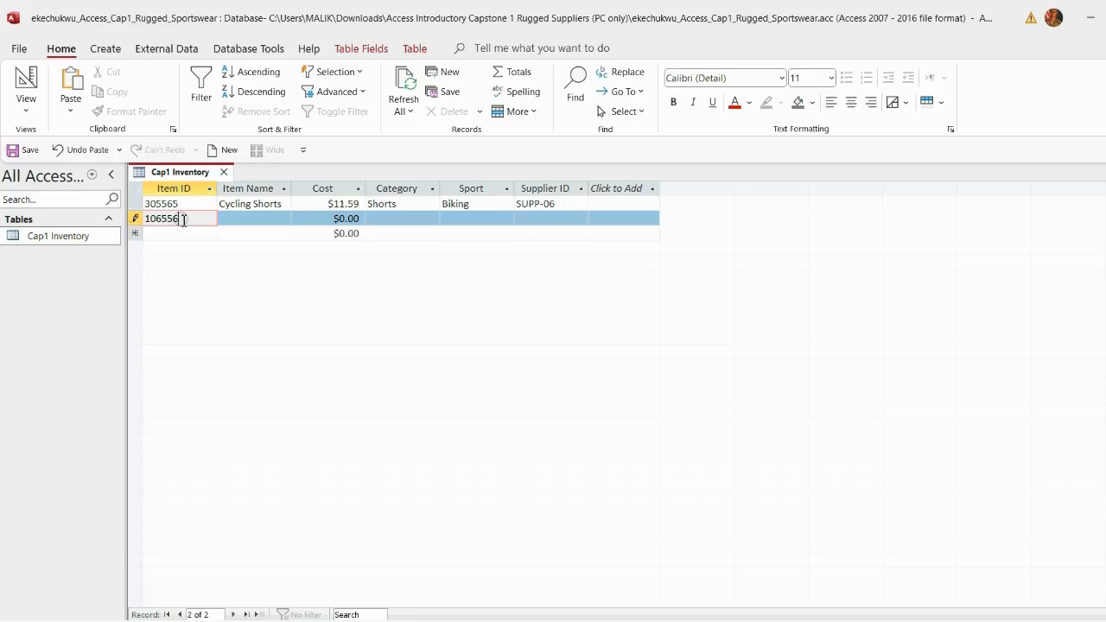
Step: Copy Fingerless Bike Gloves from the Word instructions into the Item Name field of the second Access record
left_click(256, 219)
left_click(798, 619)
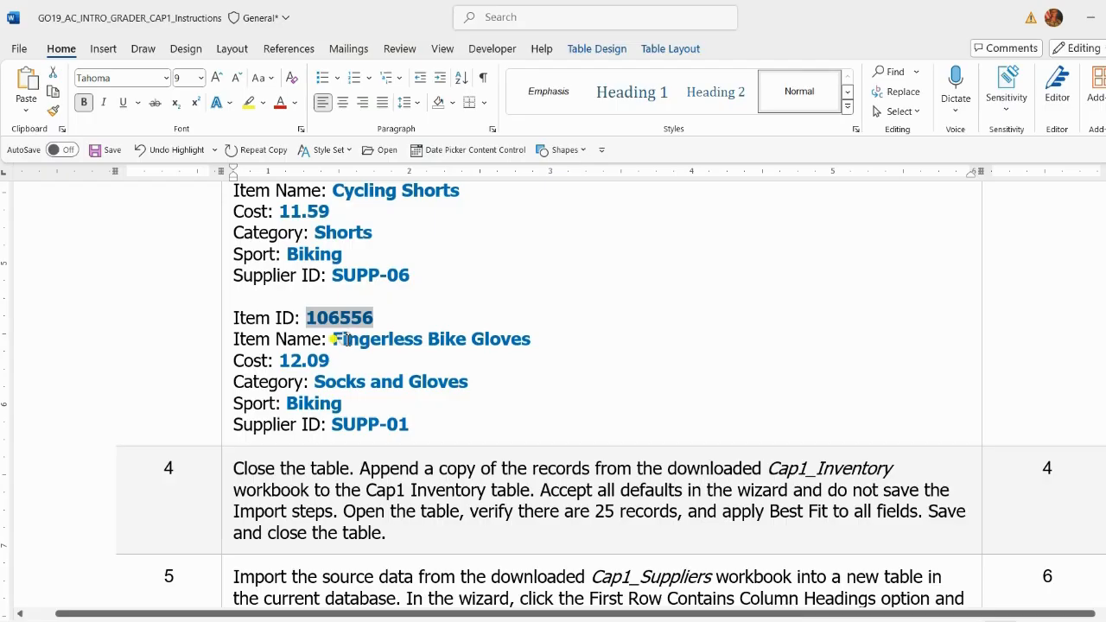
left_click_drag(335, 339, 490, 344)
key("ctrl+c")
key("alt+Tab")
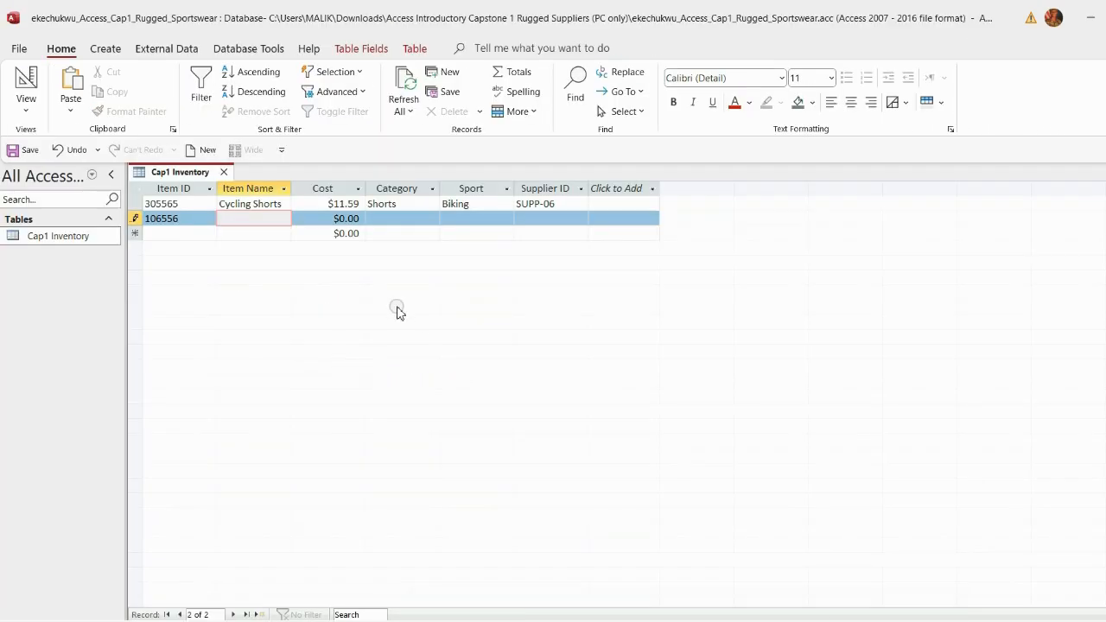
key("ctrl+v")
key("Tab")
Step: Copy the cost 12.09 from the Word instructions into the Cost field of the second Access record
key("alt+Tab")
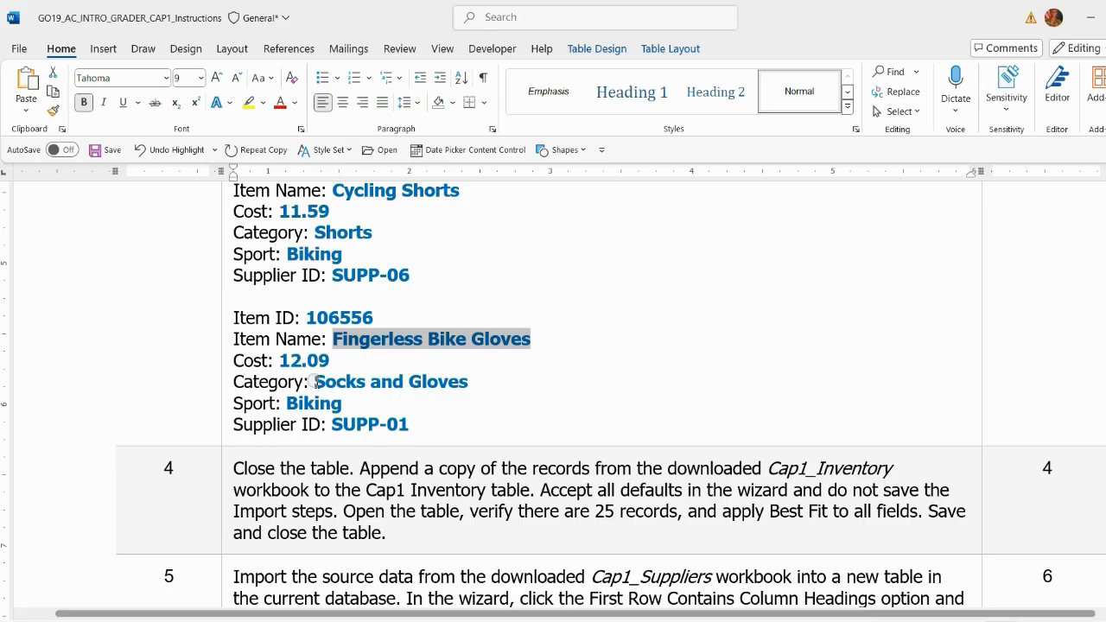
left_click_drag(279, 360, 330, 361)
key("ctrl+c")
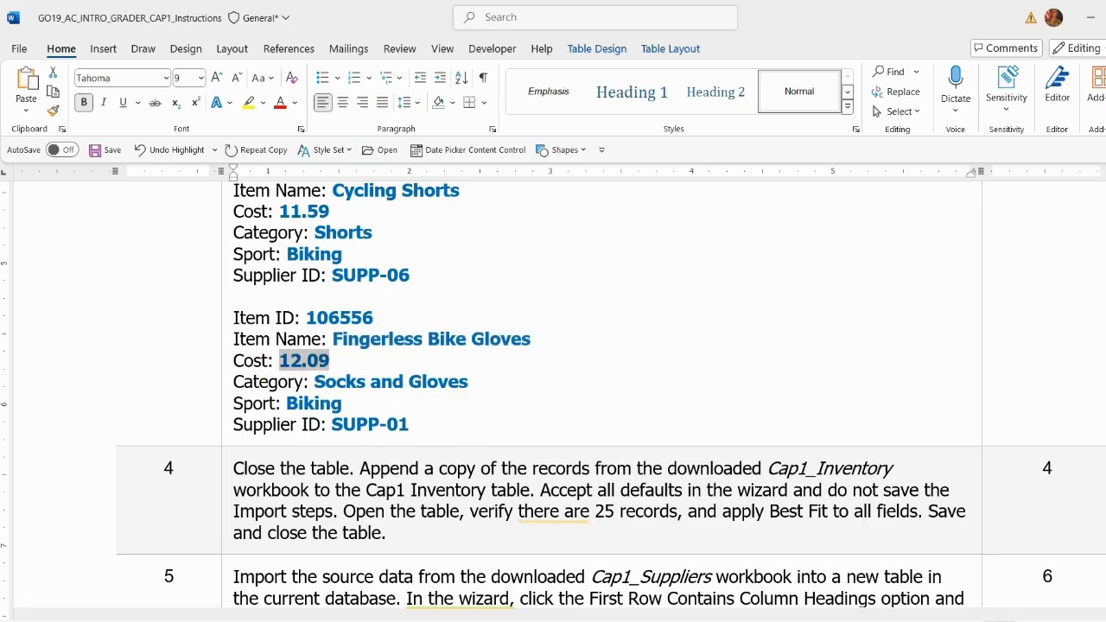
key("alt+Tab")
key("ctrl+v")
key("Tab")
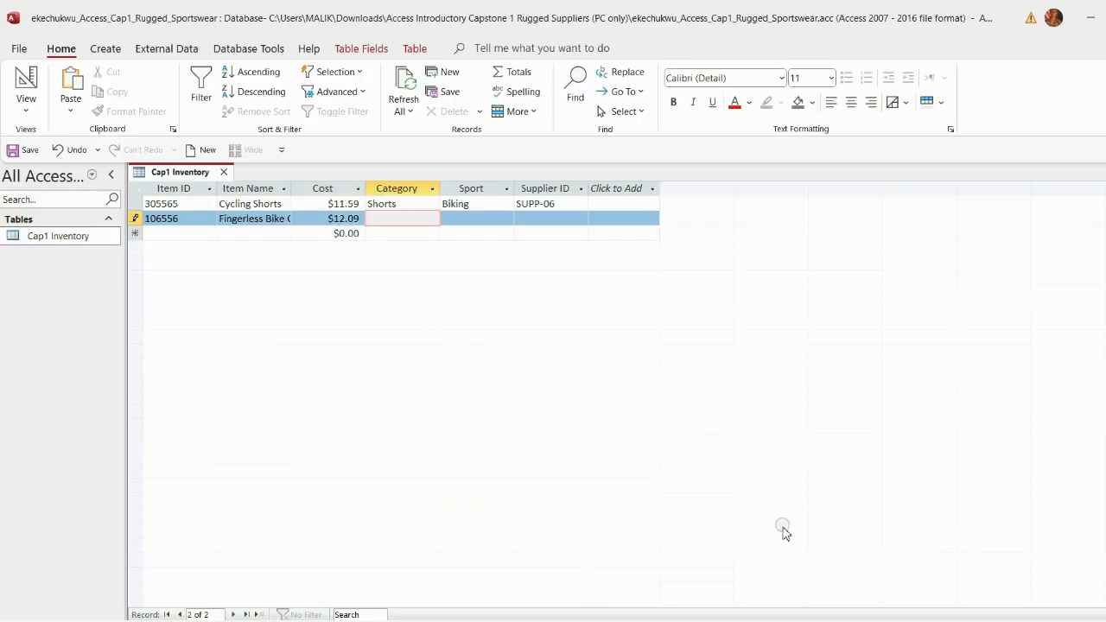
Step: Copy Socks and Gloves from the Word instructions into the Category field of the second Access record
key("alt+Tab")
left_click_drag(315, 382, 468, 382)
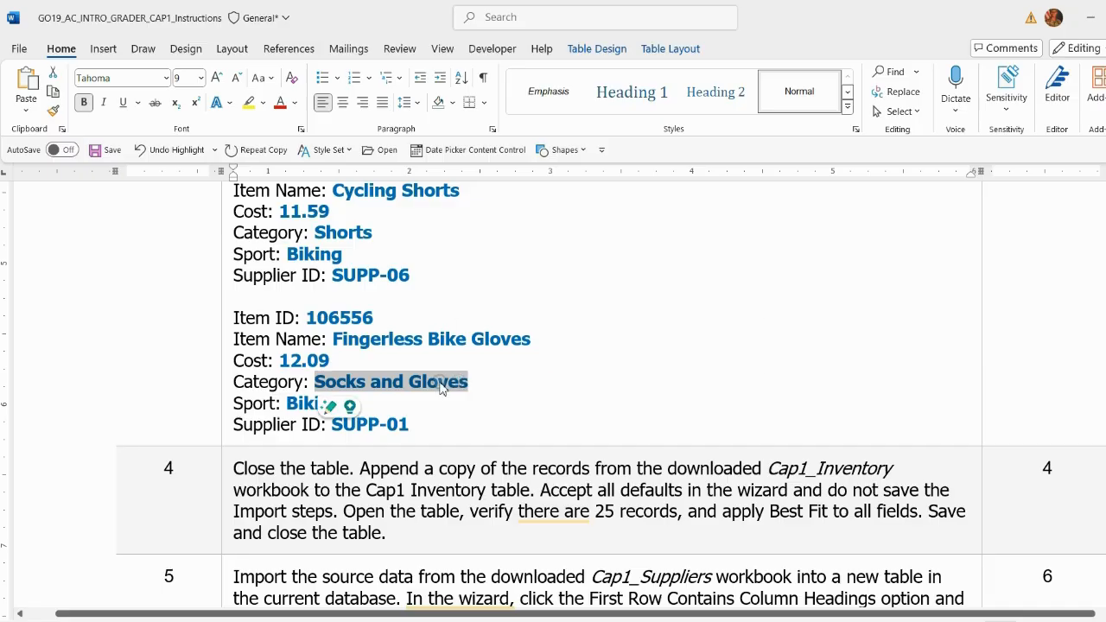
key("ctrl+c")
key("alt+Tab")
key("ctrl+v")
key("Tab")
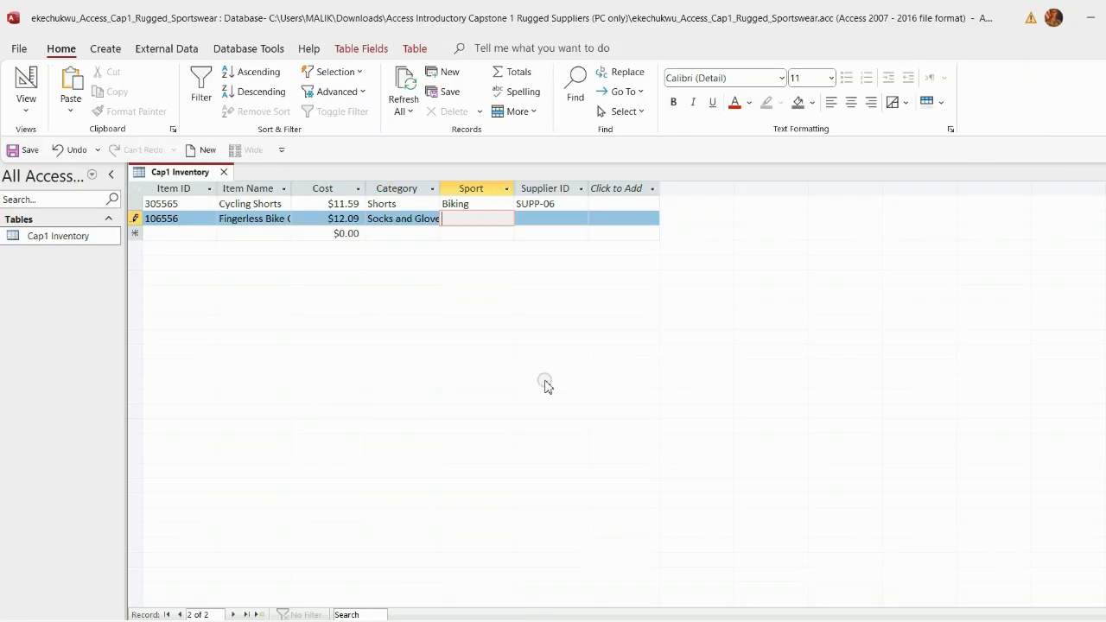
Step: Copy Biking from the Word instructions into the Sport field of the second Access record
key("alt+Tab")
left_click_drag(286, 403, 342, 403)
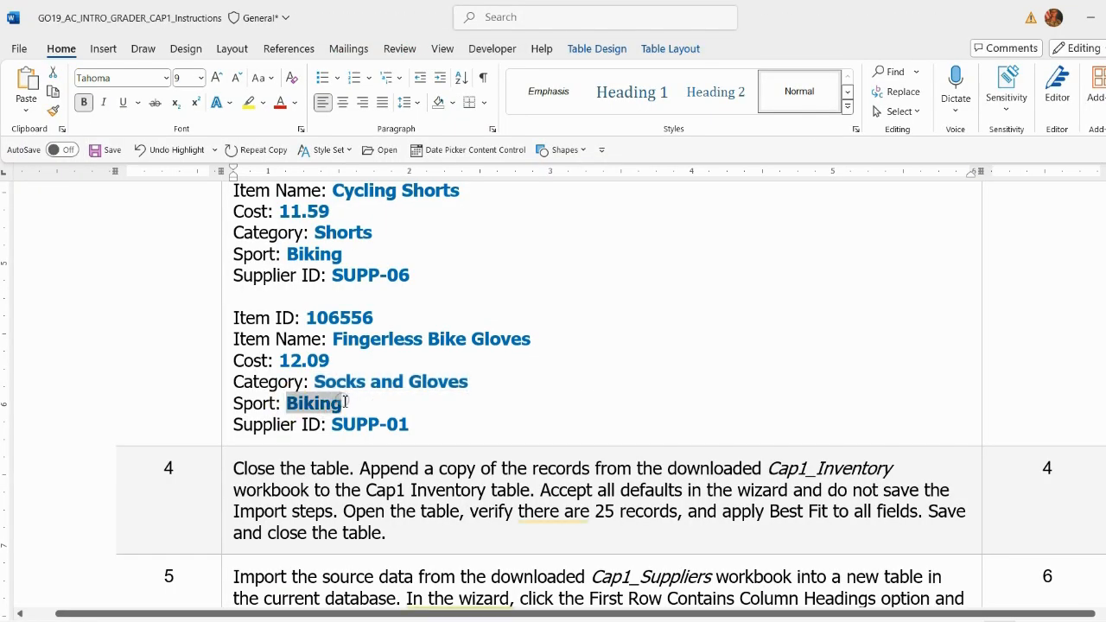
key("ctrl+c")
key("alt+Tab")
key("ctrl+v")
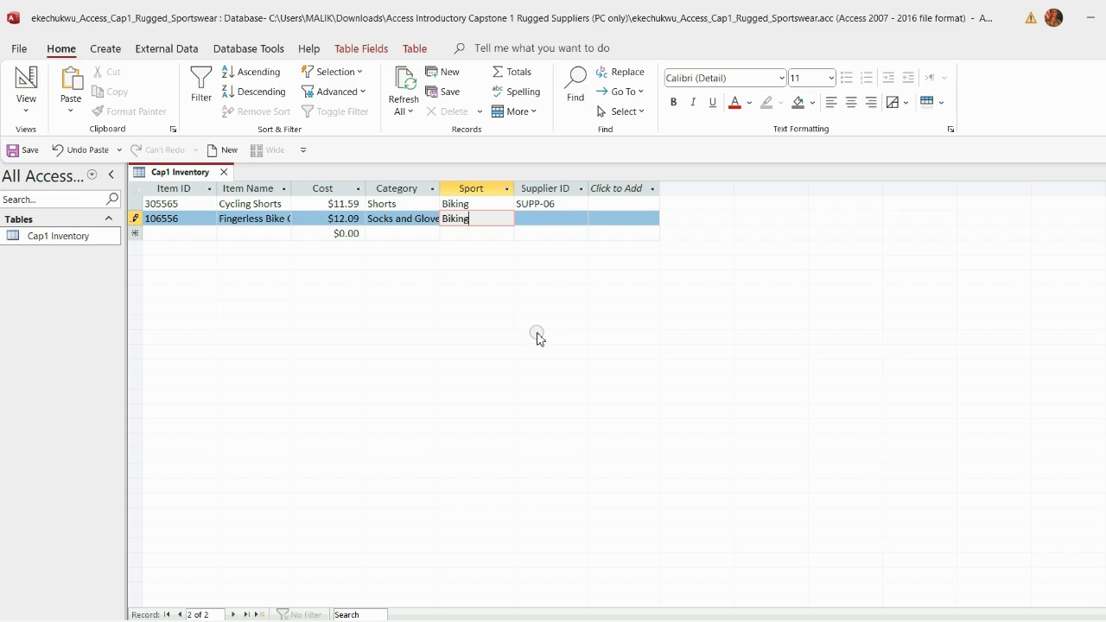
key("Tab")
Step: Copy SUPP-01 from the Word instructions into the second Access record's Supplier ID, and save and close the Cap1 Inventory table
key("alt+Tab")
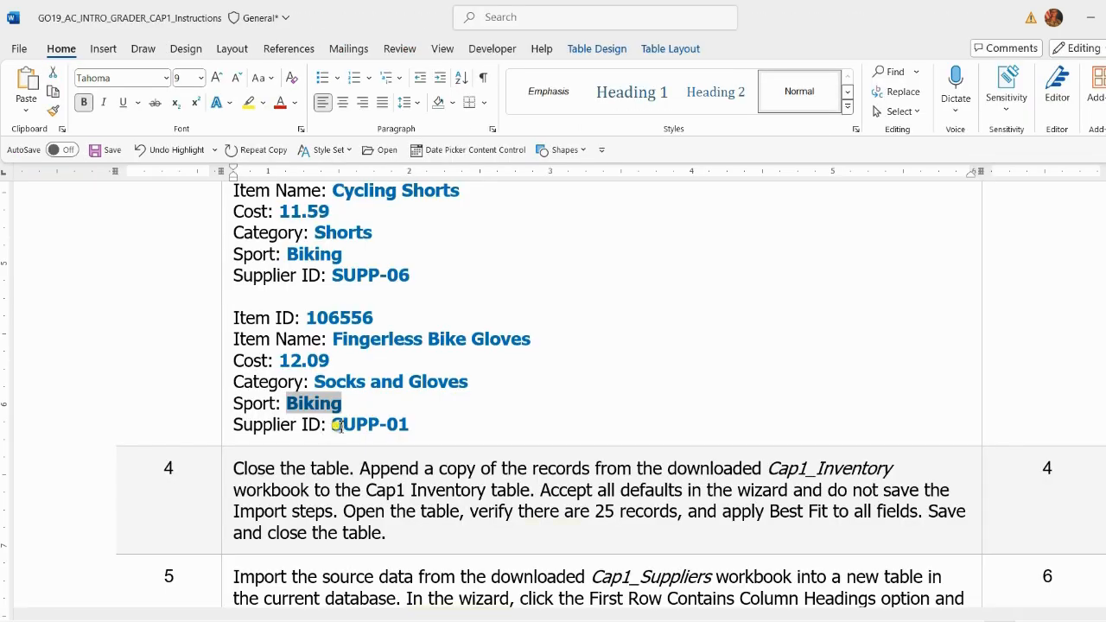
left_click_drag(332, 424, 404, 430)
key("ctrl+c")
key("alt+Tab")
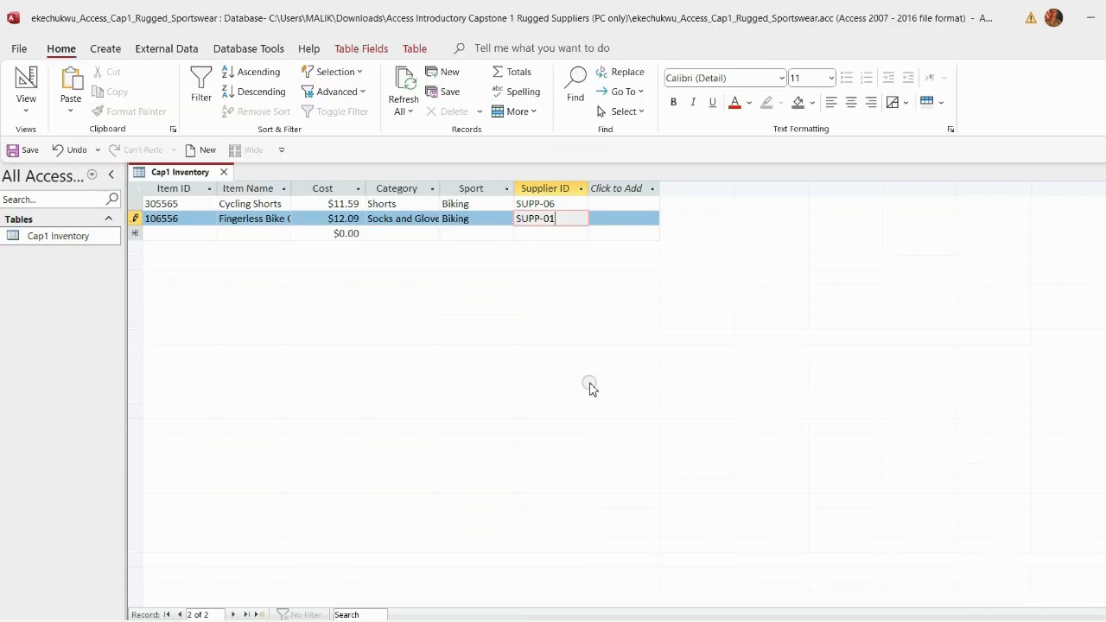
left_click(12, 149)
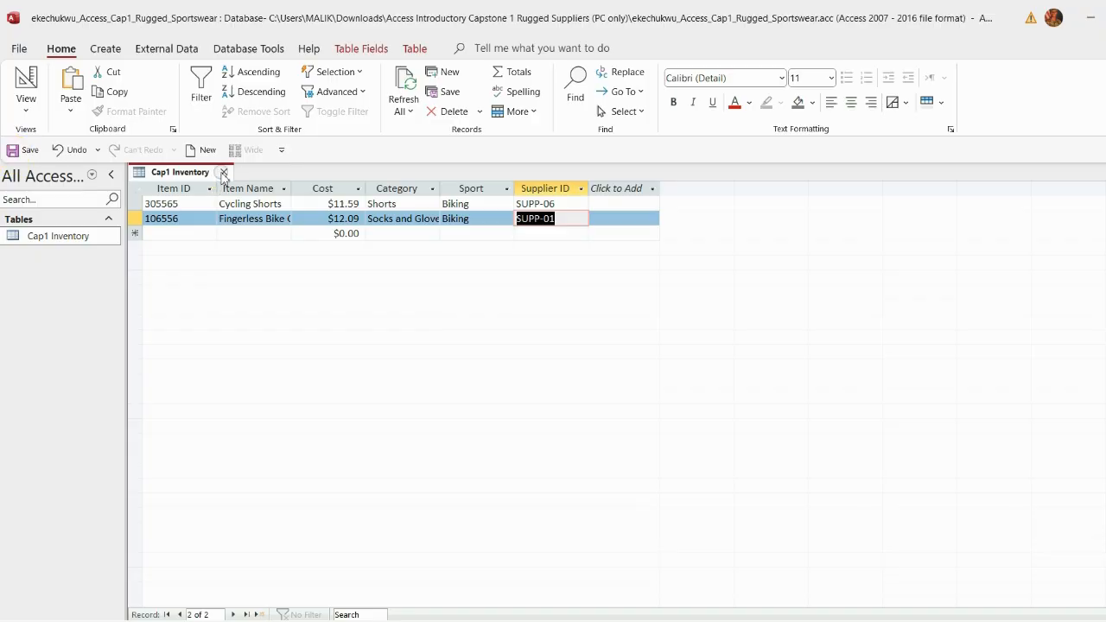
left_click(224, 172)
Step: Return to the Word instructions and highlight the whole step 4 instruction in yellow
key("alt+Tab")
scroll(518, 388, "up", 1)
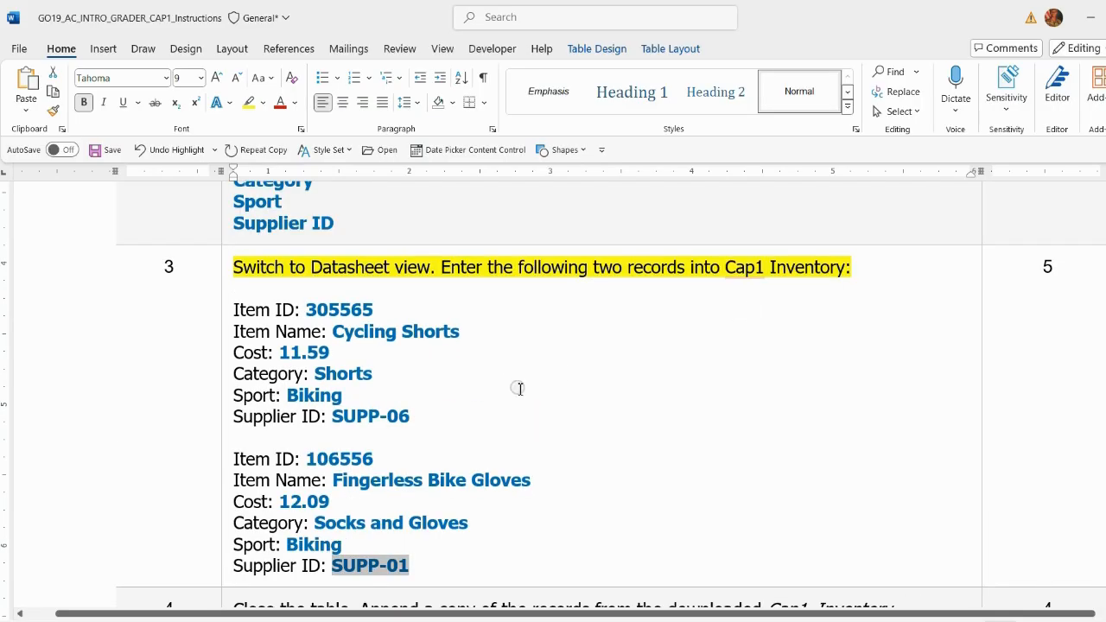
scroll(519, 388, "down", 3)
left_click_drag(233, 399, 434, 458)
scroll(434, 459, "down", 1)
left_click(249, 102)
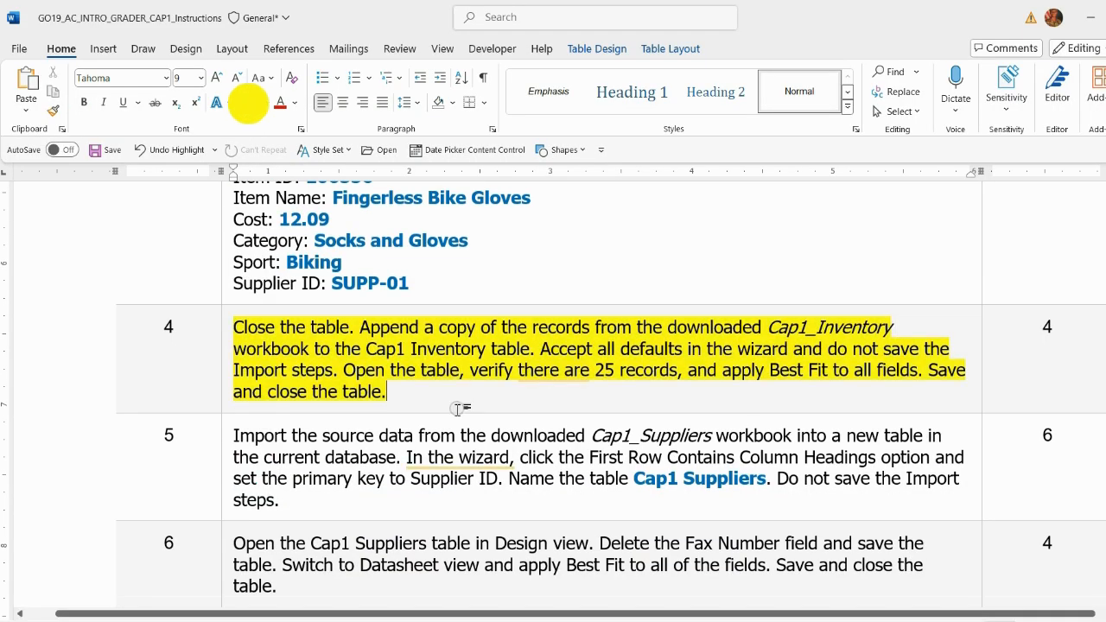
Step: Select the step 4 text about appending the Cap1_Inventory workbook records, and switch to the Access database
scroll(441, 349, "down", 1)
left_click_drag(409, 257, 797, 316)
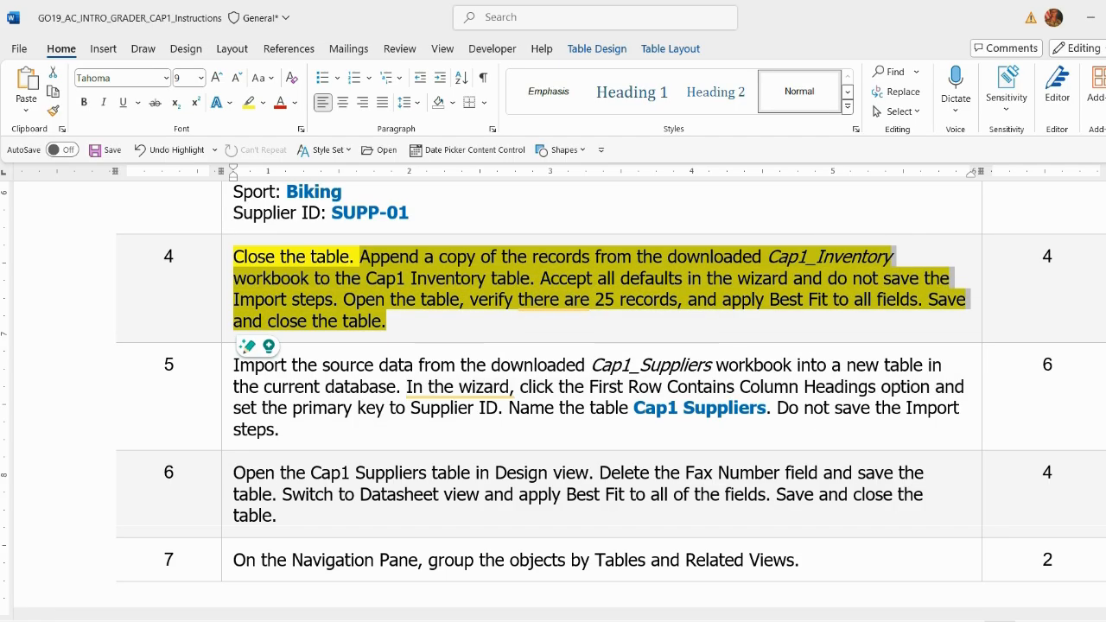
key("alt+Tab")
left_click(167, 49)
left_click(31, 86)
mouse_move(65, 171)
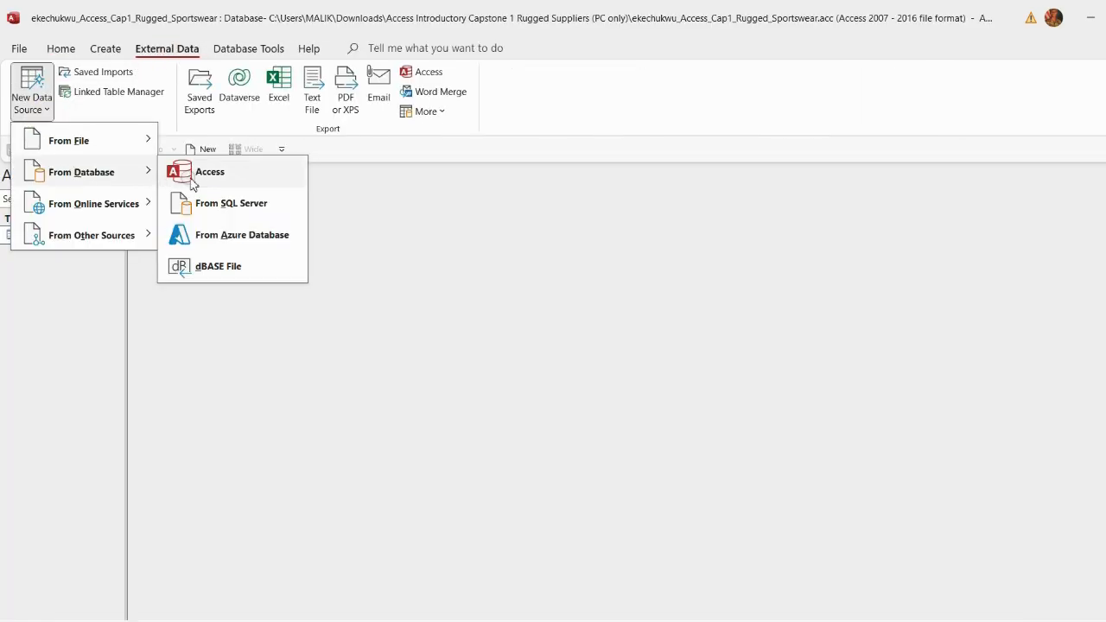
left_click(213, 172)
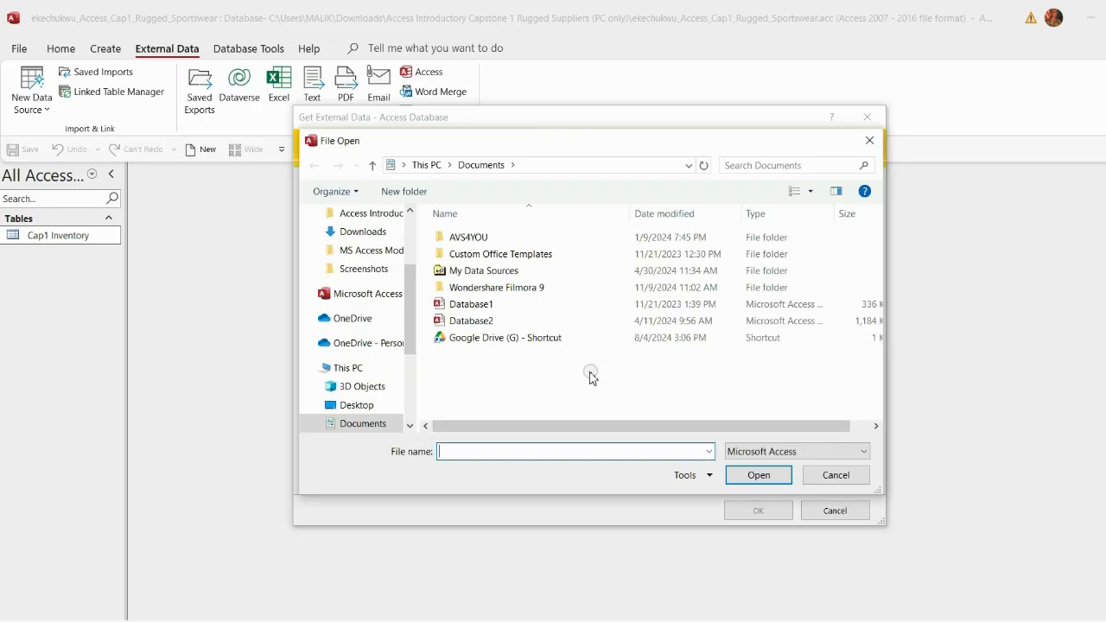
left_click(363, 232)
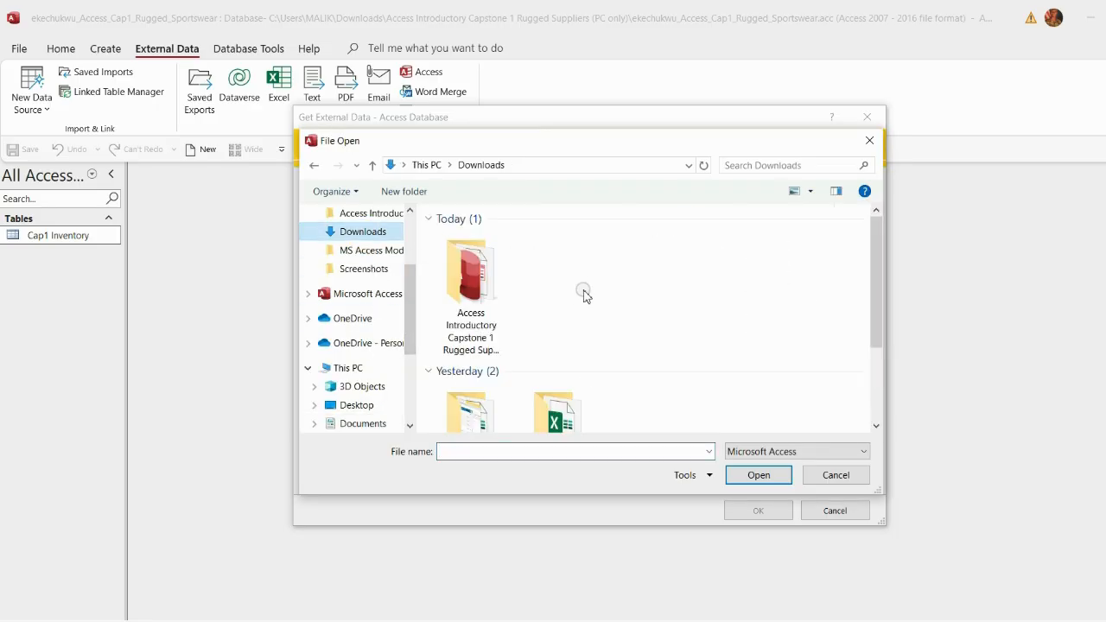
double_click(469, 319)
double_click(637, 219)
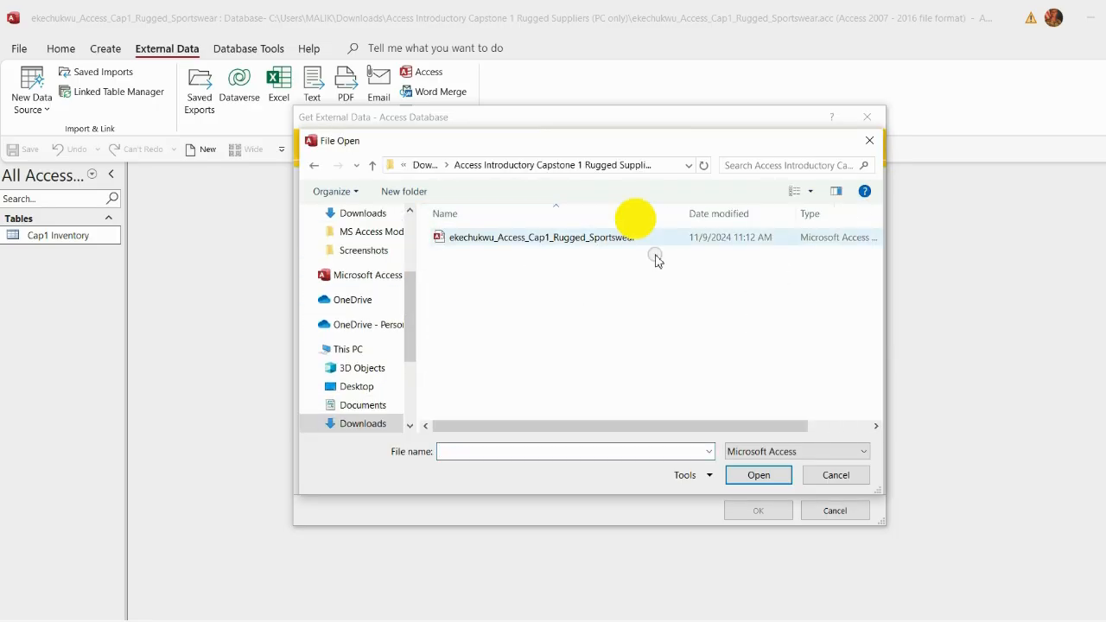
left_click(822, 511)
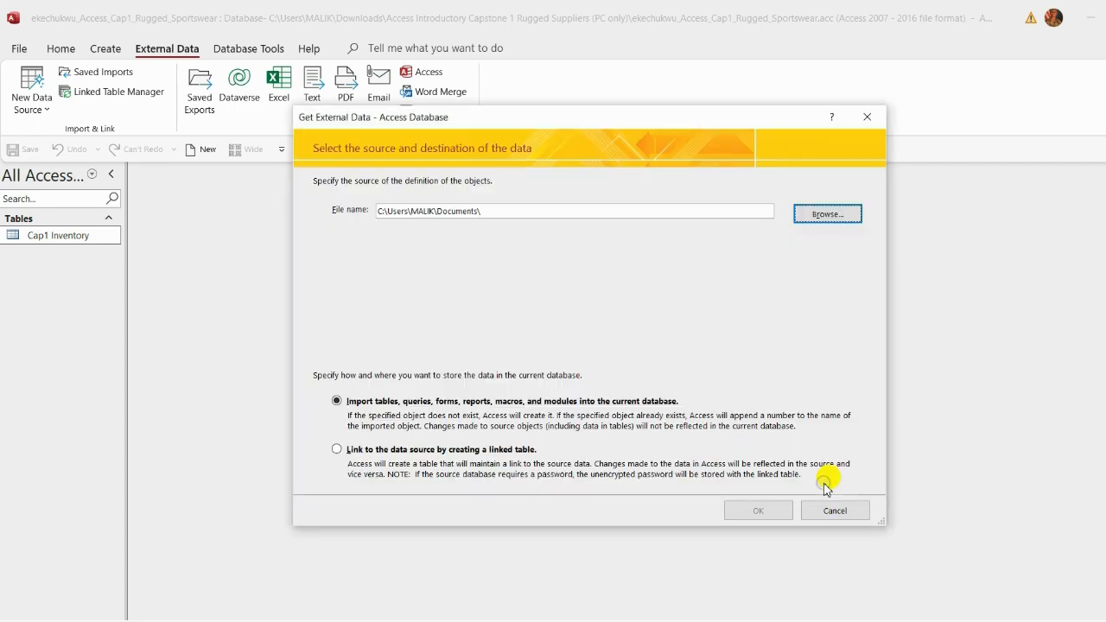
left_click(823, 508)
Step: Check the source workbooks' file types in the File Explorer capstone folder, and return to the Access database
key("alt+Tab")
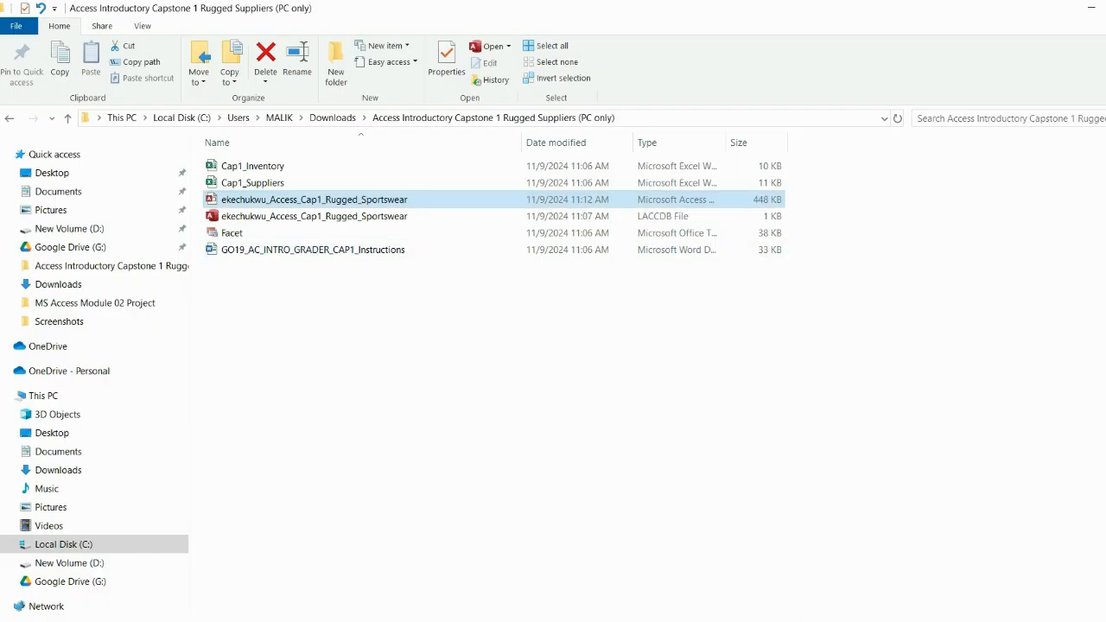
left_click(790, 591)
left_click(191, 418)
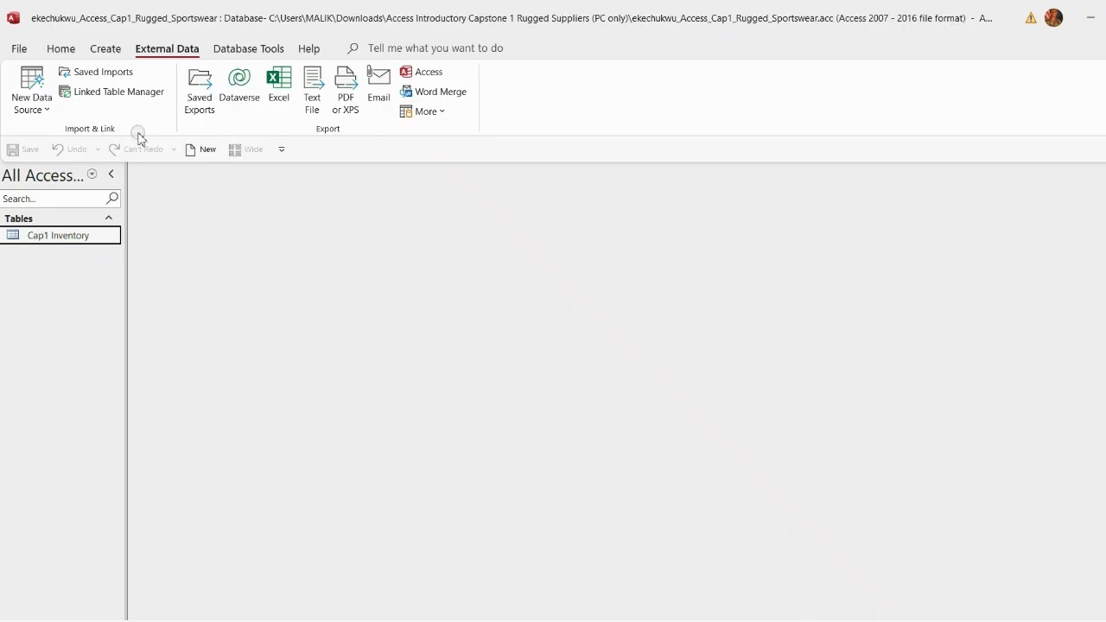
Step: Start an import from an Excel file and choose Cap1_Inventory from the capstone folder in Downloads as the source
left_click(39, 108)
mouse_move(89, 141)
left_click(198, 141)
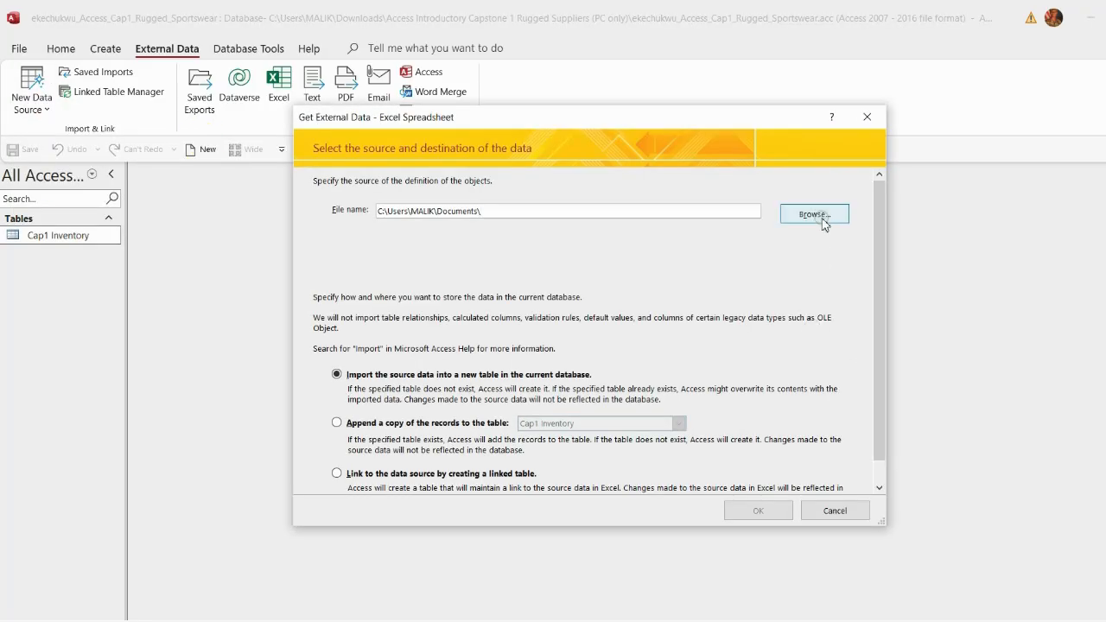
left_click(823, 223)
left_click(368, 232)
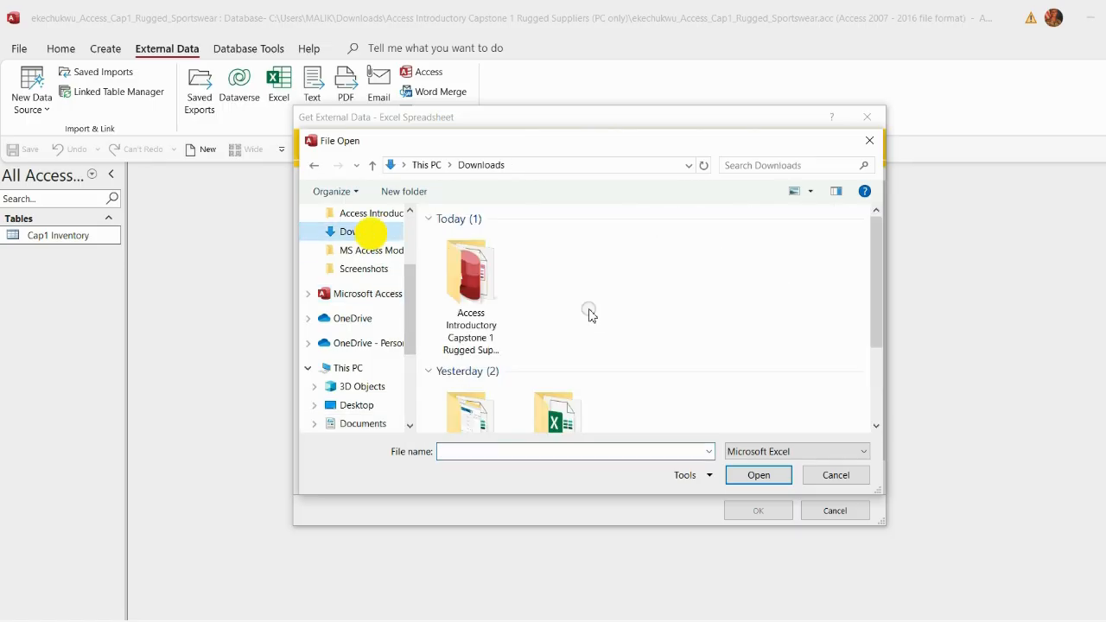
double_click(471, 277)
left_click(507, 240)
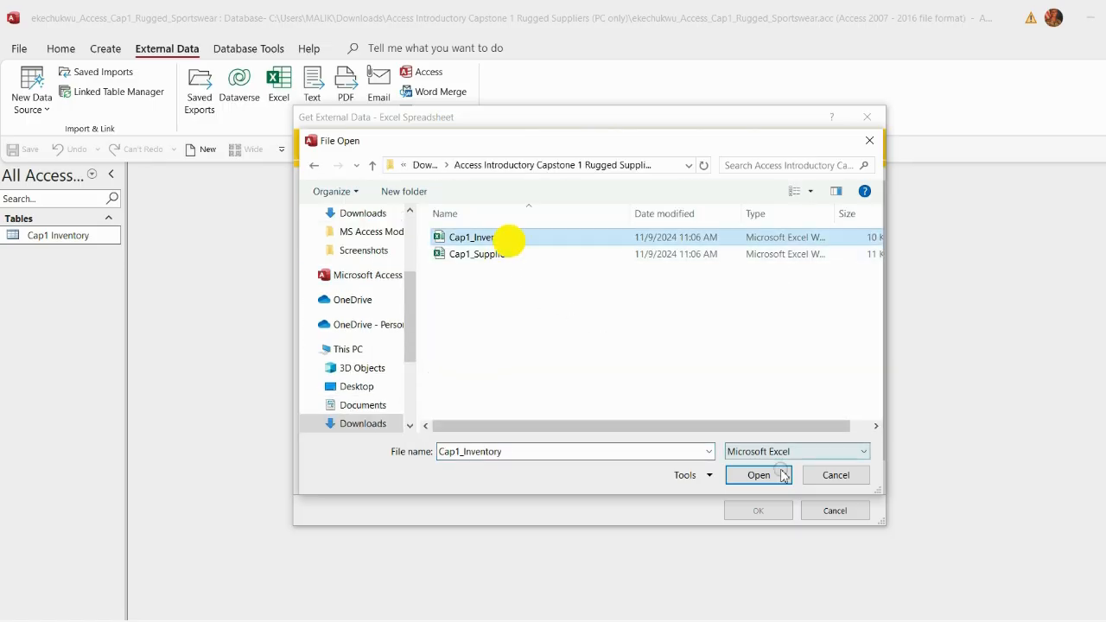
left_click(783, 475)
Step: Append the workbook's records to the Cap1 Inventory table with the wizard's defaults, without saving the import steps
left_click(337, 423)
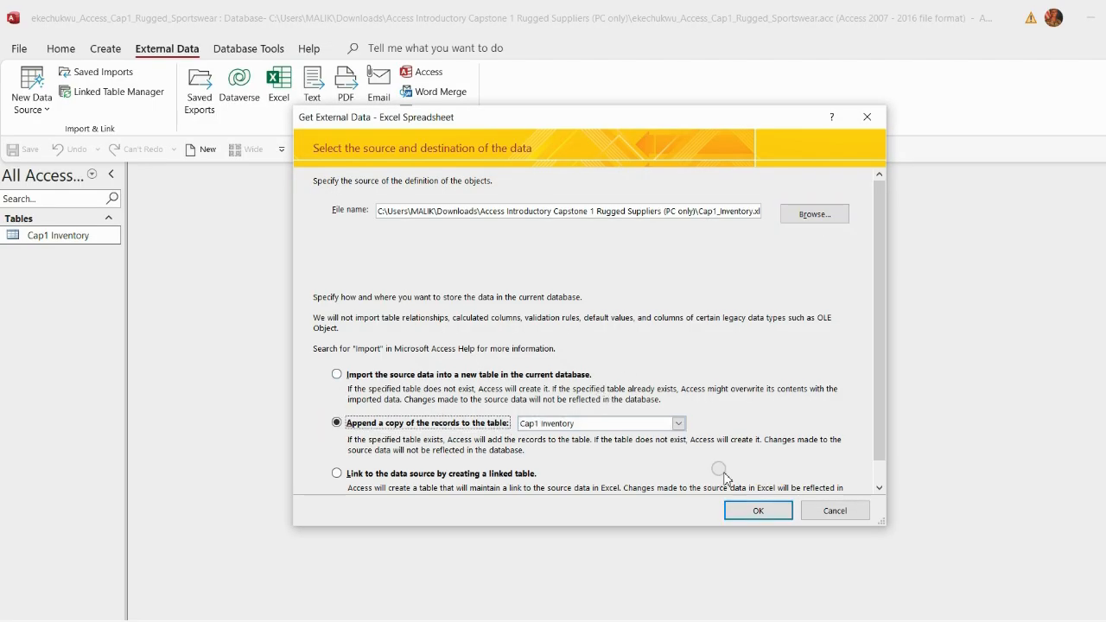
left_click(679, 423)
left_click(679, 424)
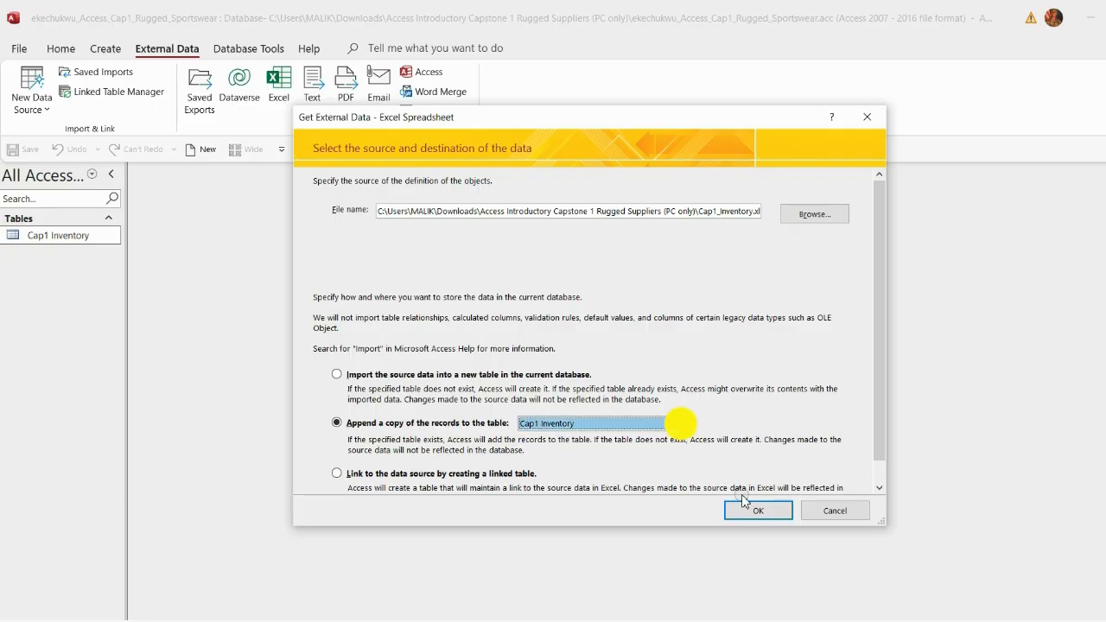
left_click(746, 509)
left_click(749, 464)
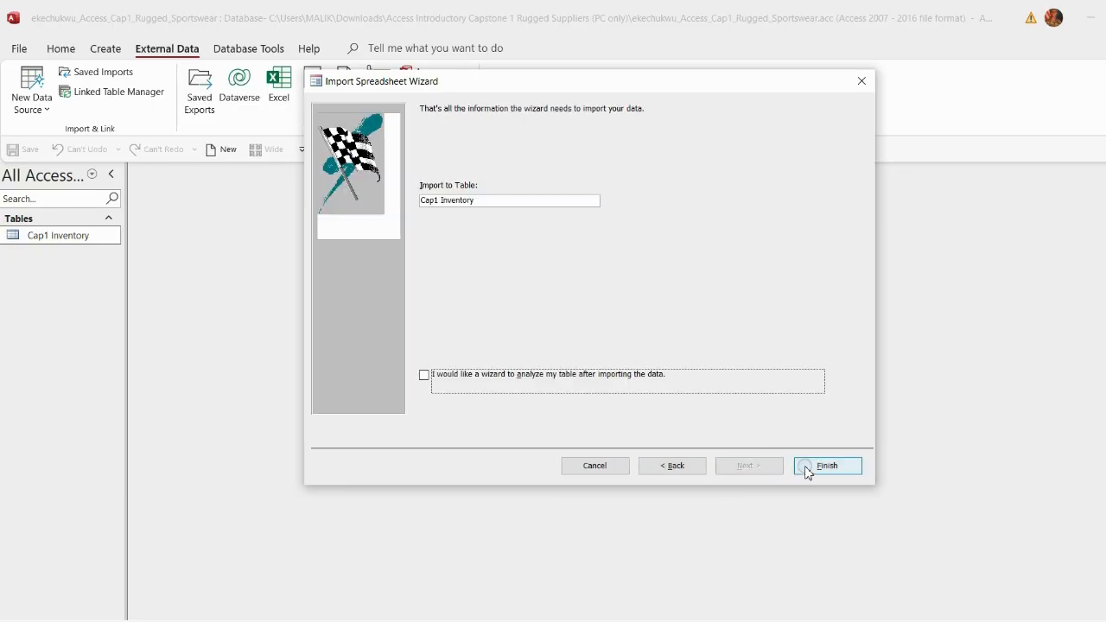
left_click(810, 467)
left_click(850, 513)
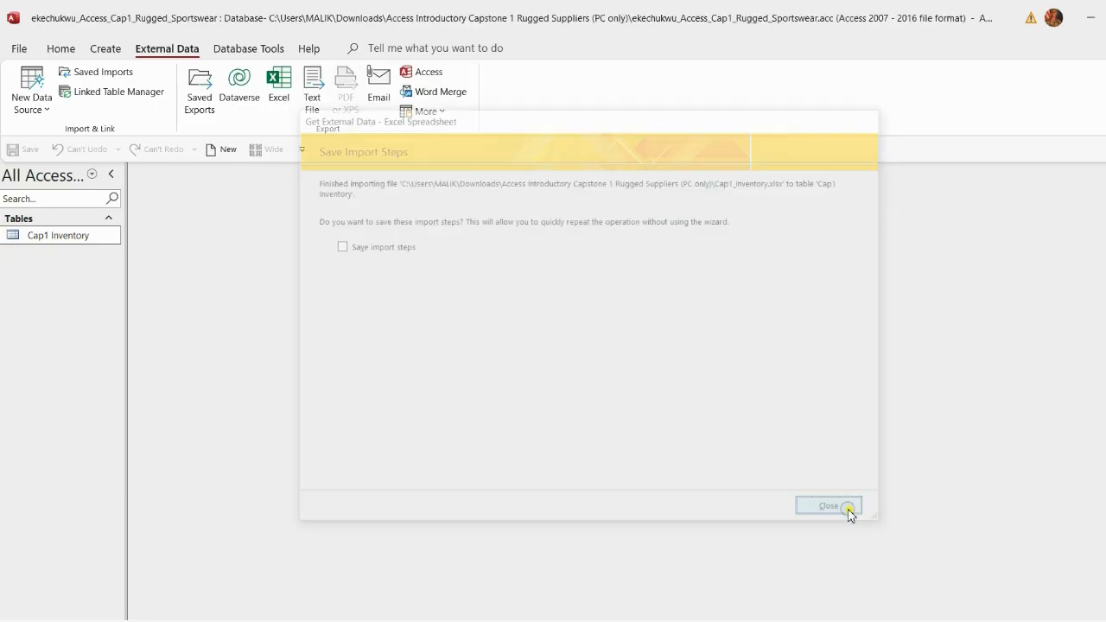
Step: Open the Cap1 Inventory table and apply Best Fit to all of its fields
double_click(94, 240)
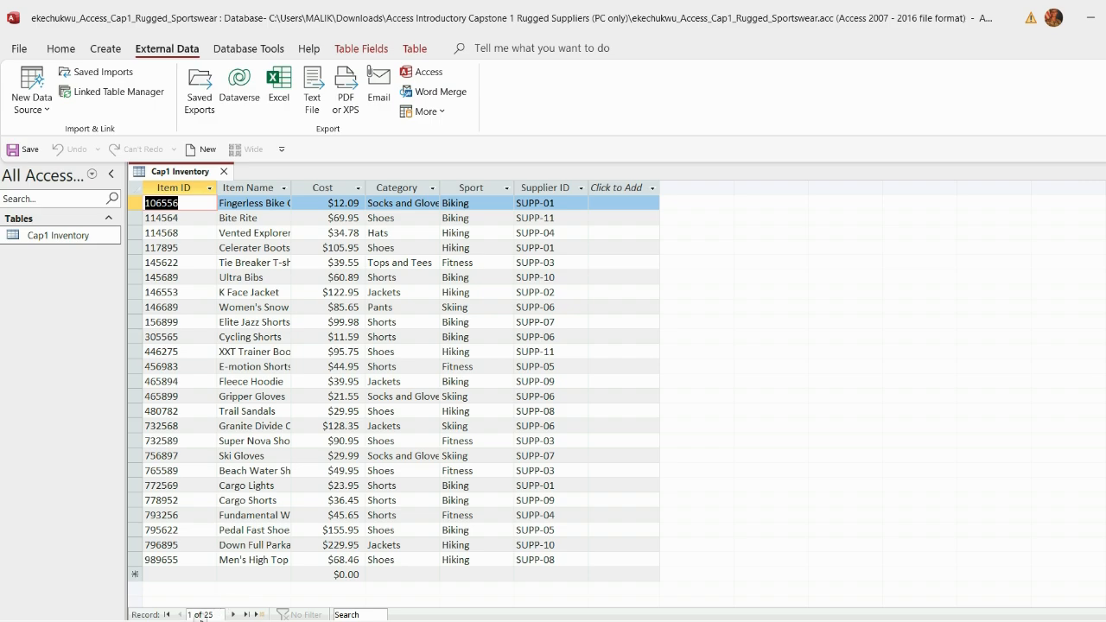
key("ctrl+a")
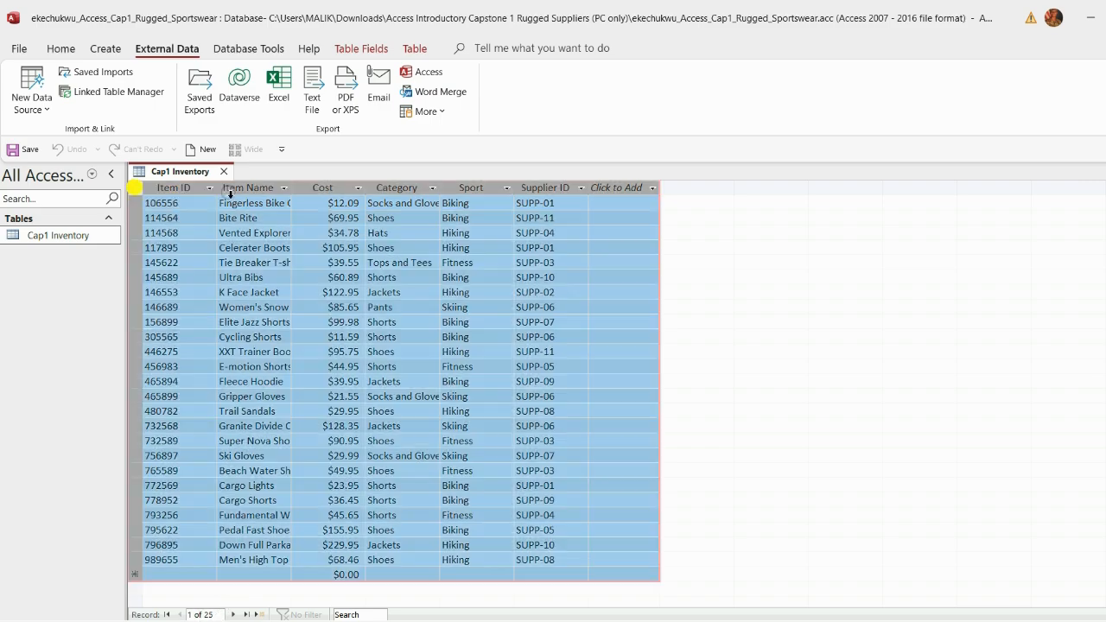
double_click(218, 189)
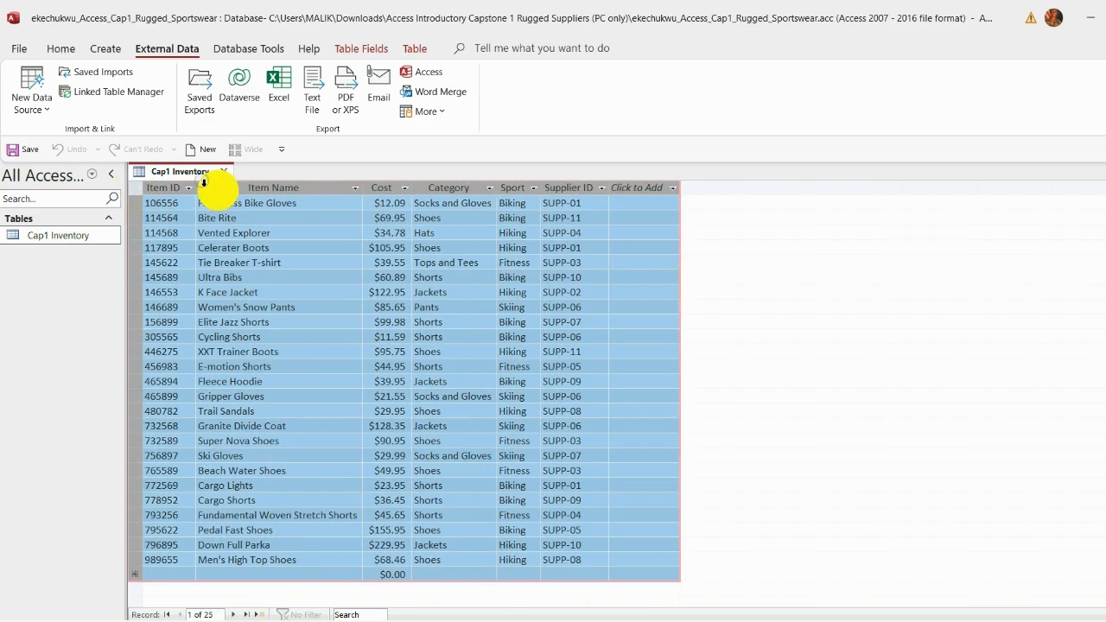
right_click(198, 171)
key("Escape")
Step: Return to the Word instructions and remove the highlighting from the whole step 4 instruction
key("alt+Tab")
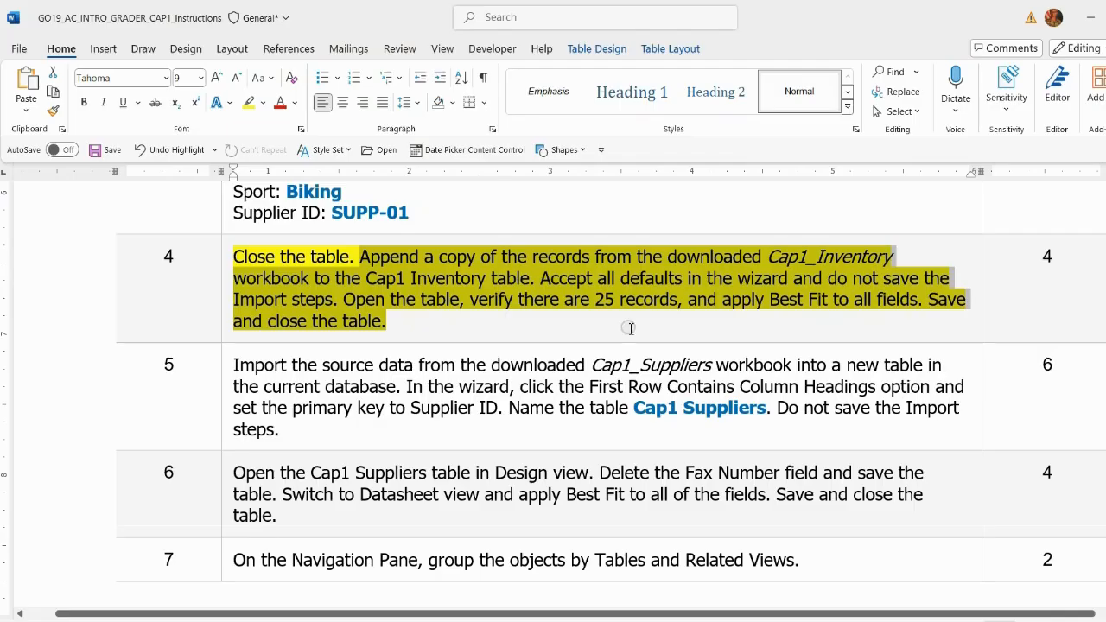
left_click(694, 306)
left_click_drag(614, 306, 960, 322)
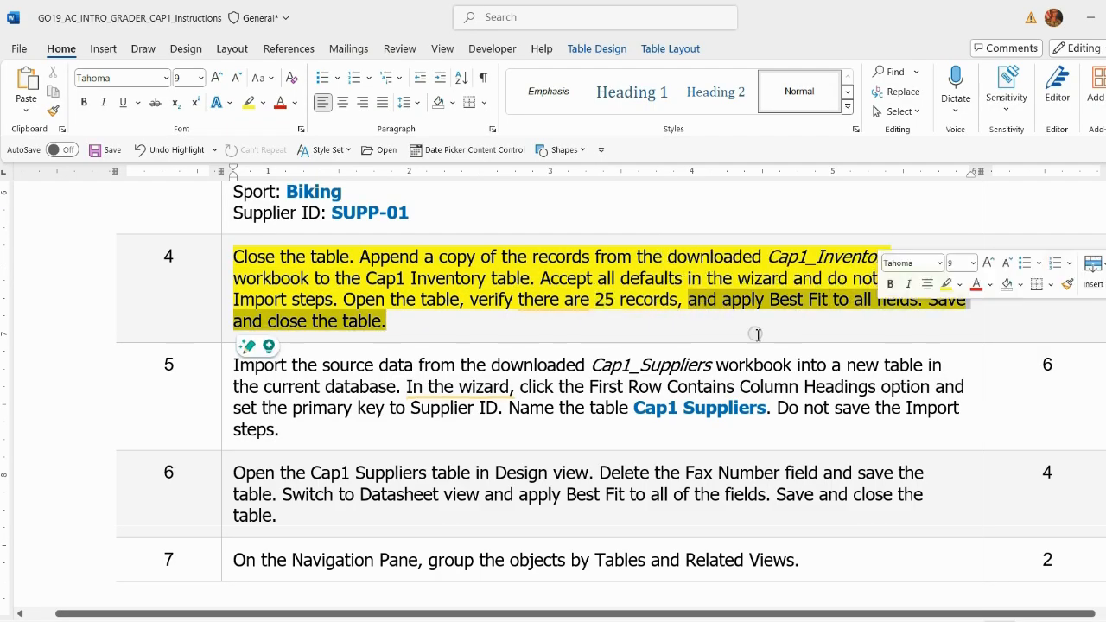
left_click(224, 318)
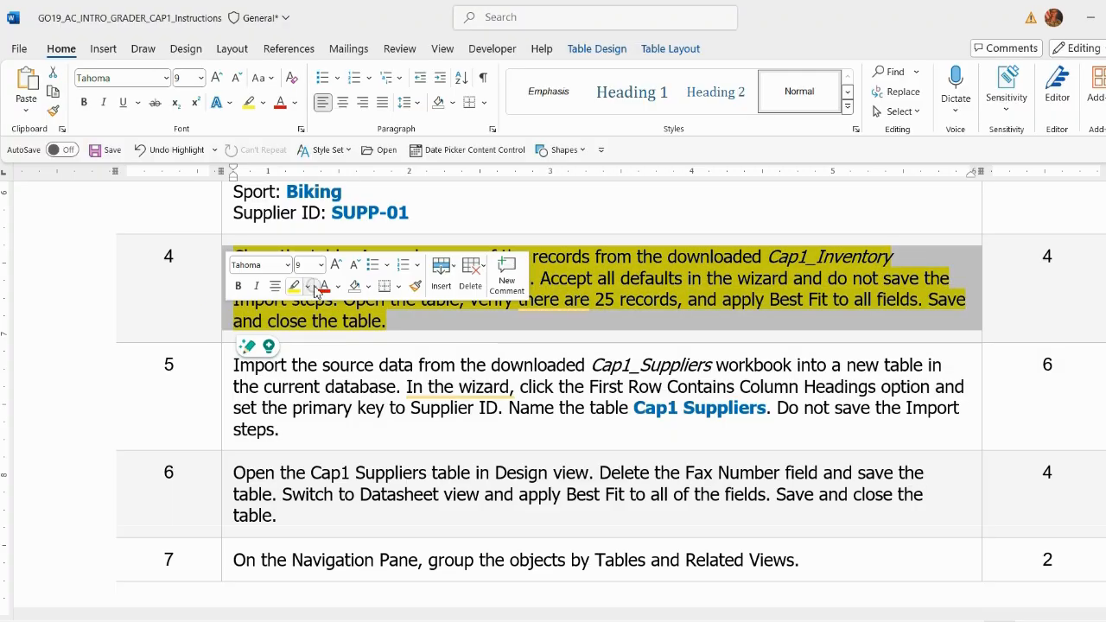
left_click(307, 286)
left_click(303, 412)
Step: Highlight the whole step 5 instruction in yellow
left_click(227, 413)
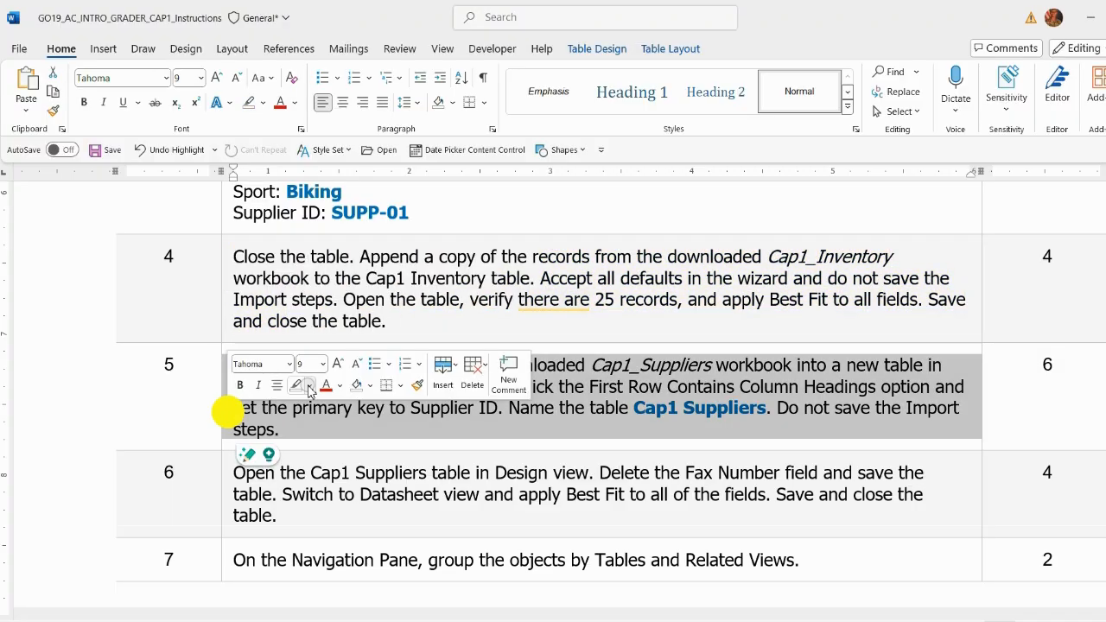
left_click(307, 388)
left_click(299, 440)
scroll(433, 341, "down", 3)
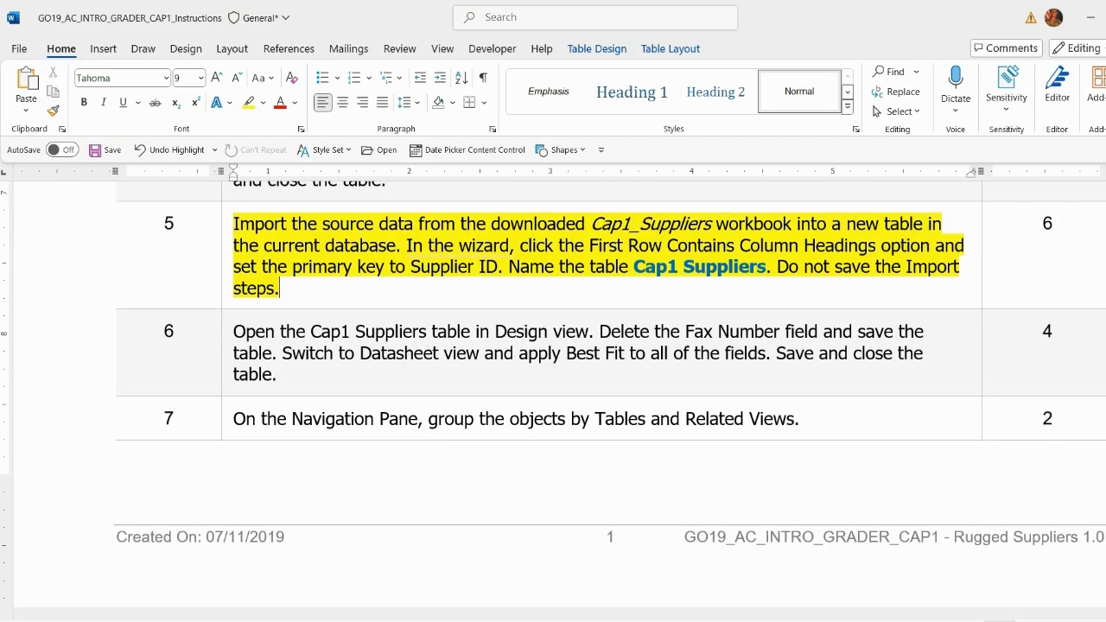
Step: Switch to the Access database and close the Cap1 Inventory table
key("alt+Tab")
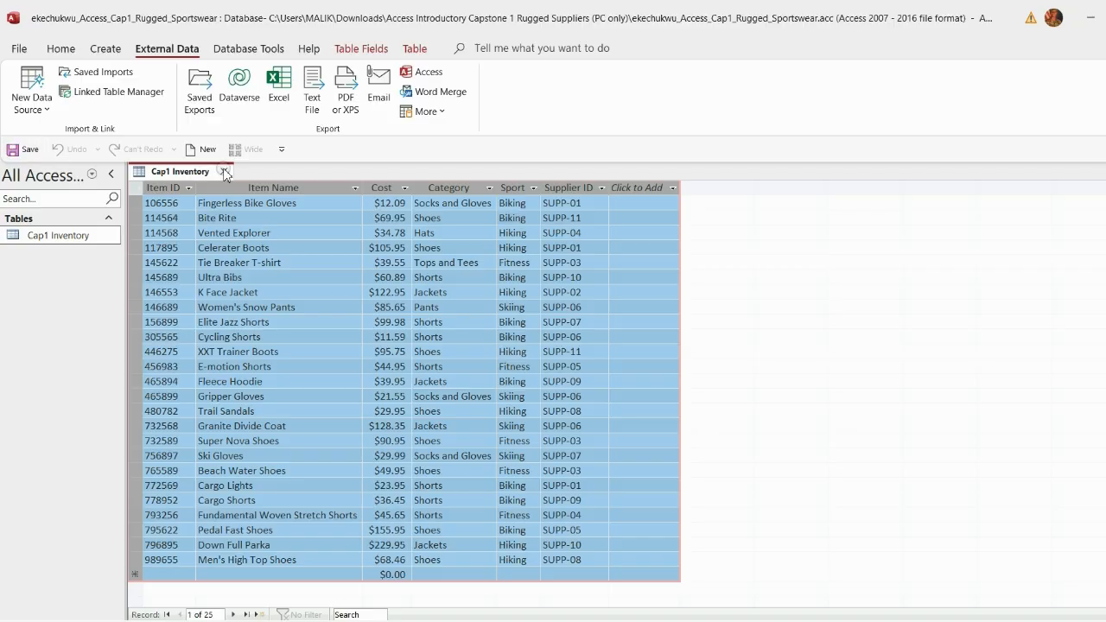
left_click(223, 171)
left_click(62, 48)
Step: Review the step 5 instruction in Word, selecting its text up to the Supplier ID primary key
key("alt+Tab")
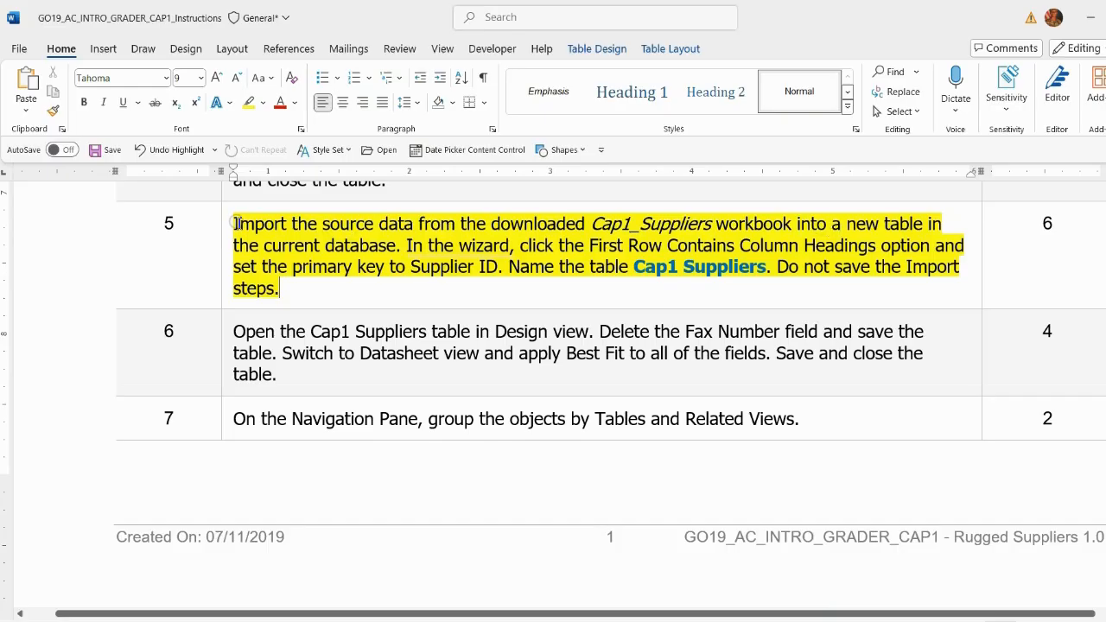
left_click_drag(235, 224, 500, 266)
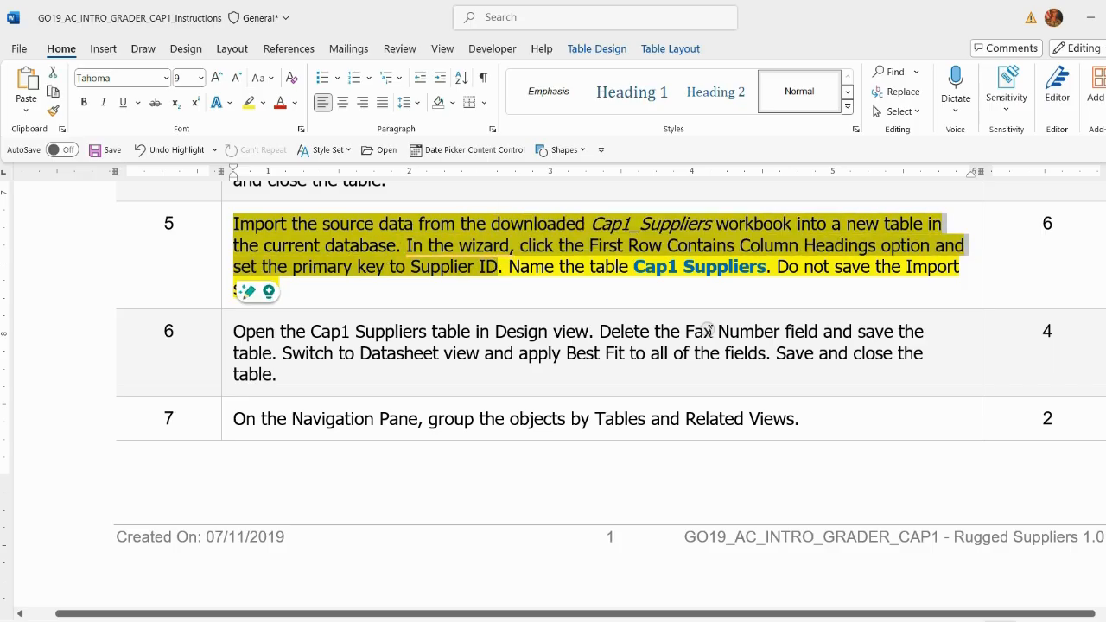
Step: In Access, start importing the Cap1_Suppliers Excel workbook into a new table in the current database
key("alt+Tab")
left_click(158, 47)
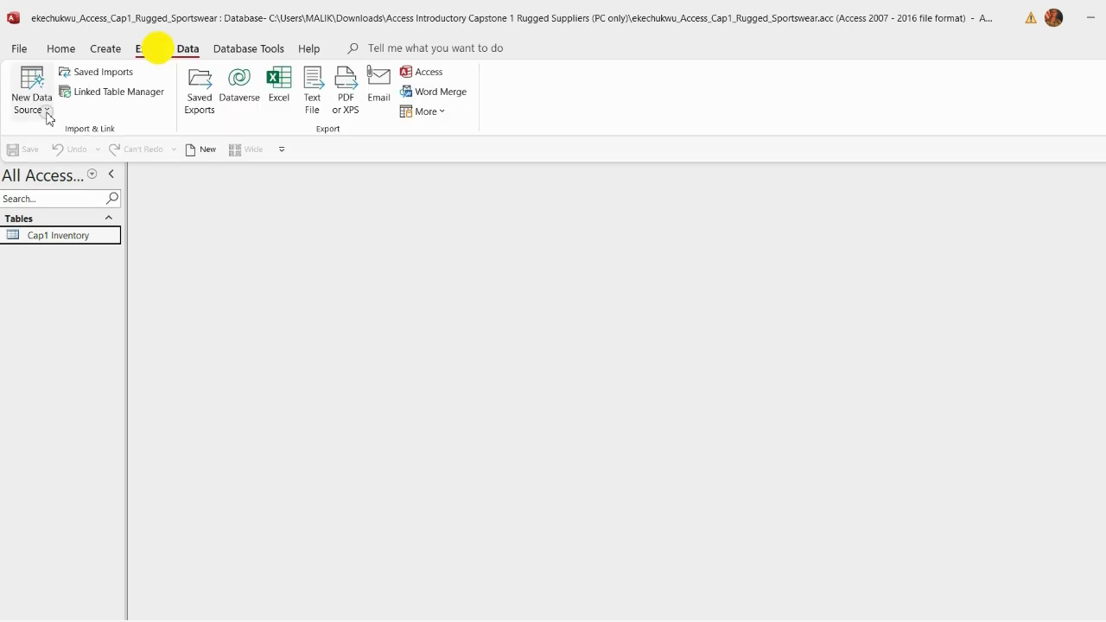
left_click(39, 105)
mouse_move(109, 156)
left_click(182, 139)
left_click(809, 217)
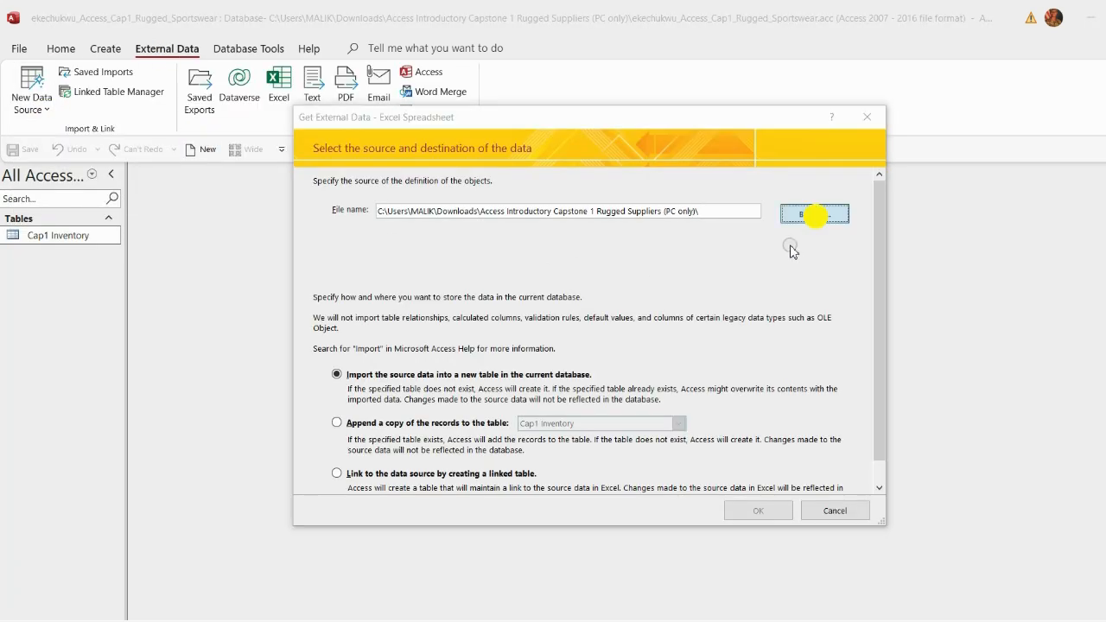
left_click(480, 254)
left_click(756, 475)
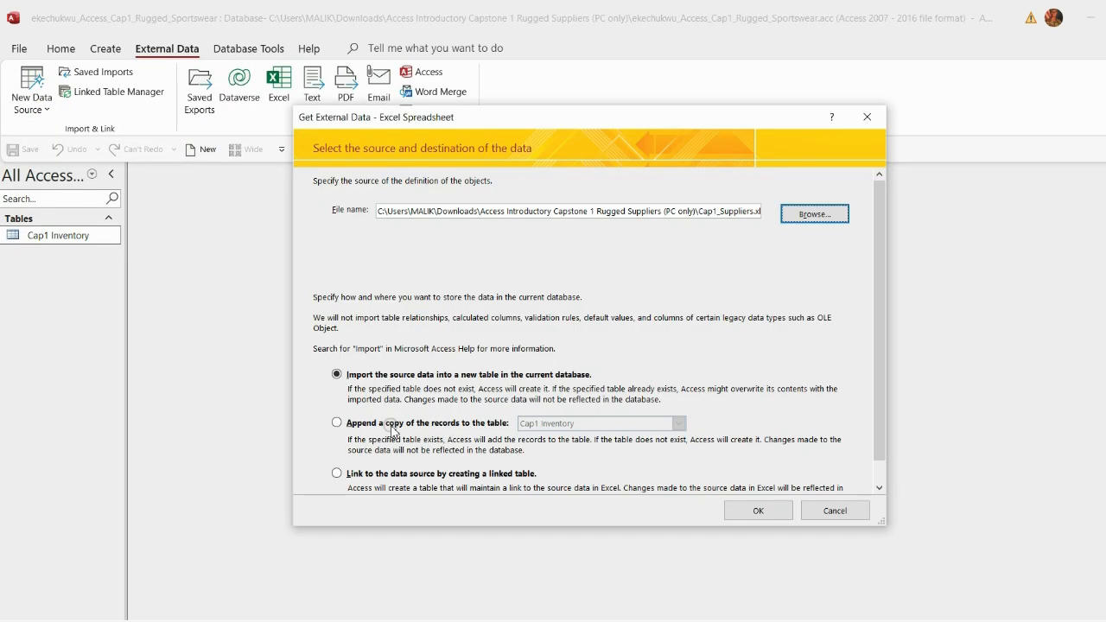
left_click(789, 505)
Step: Treat the first row as column headings and choose Supplier ID as the primary key in the import wizard
left_click(333, 154)
left_click(752, 466)
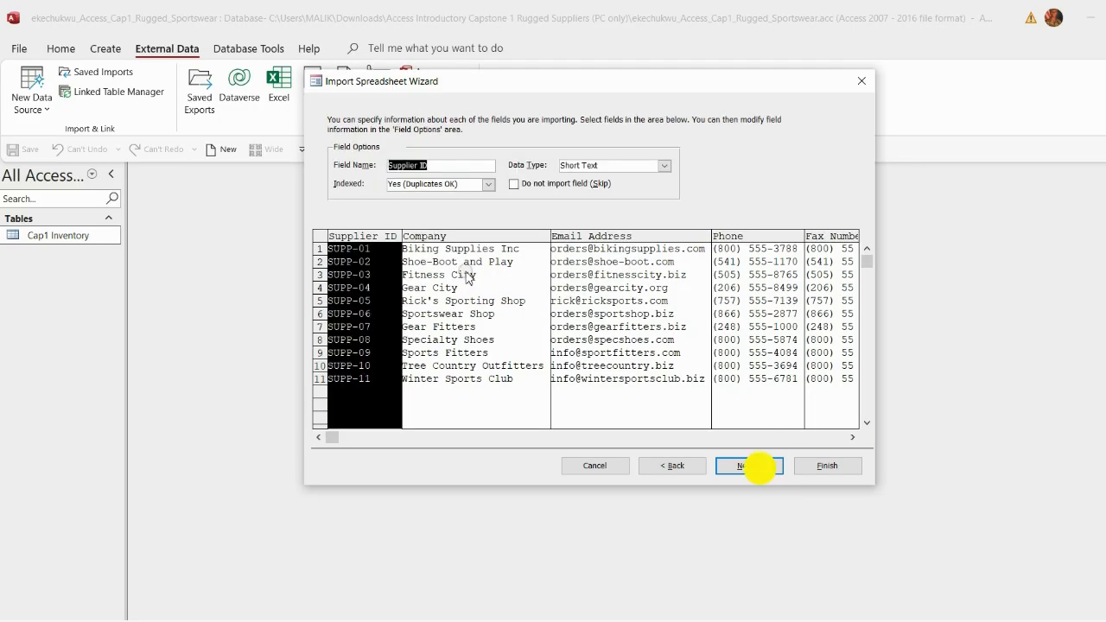
left_click(749, 466)
left_click(437, 175)
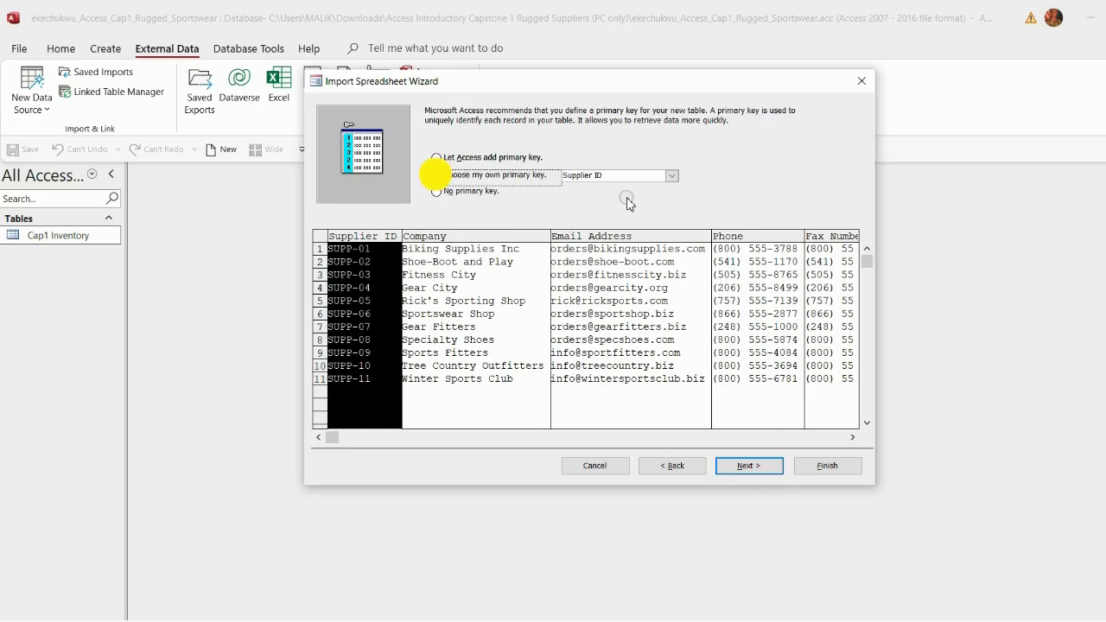
left_click(760, 468)
Step: Name the new table Cap1 Suppliers by copying the name from the Word instructions, and finish the import without saving the steps
key("alt+Tab")
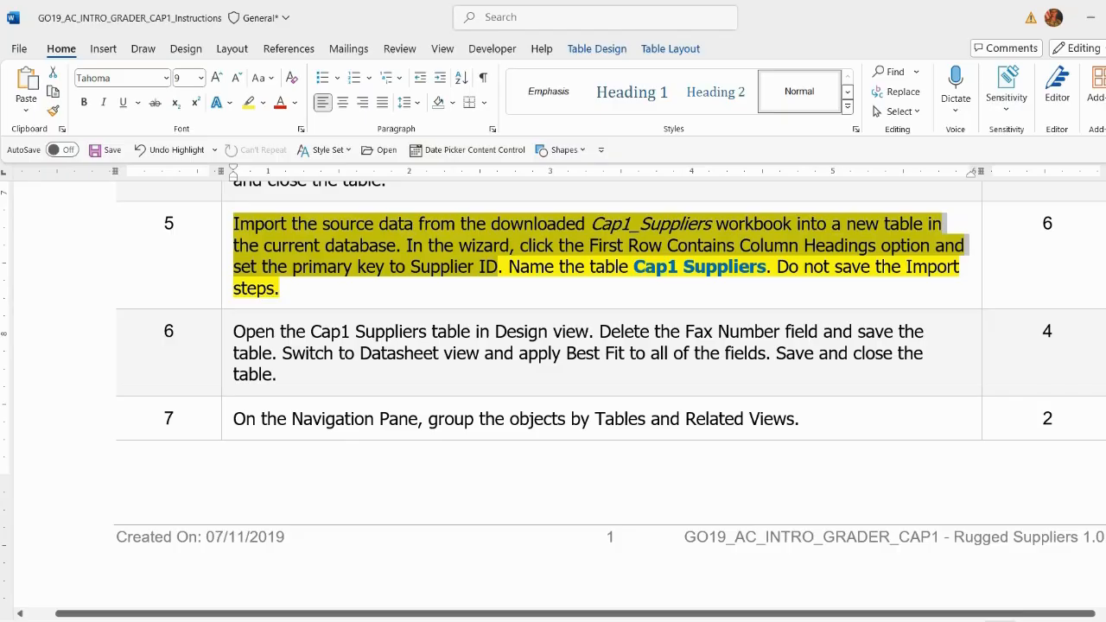
left_click_drag(637, 267, 705, 274)
key("ctrl+c")
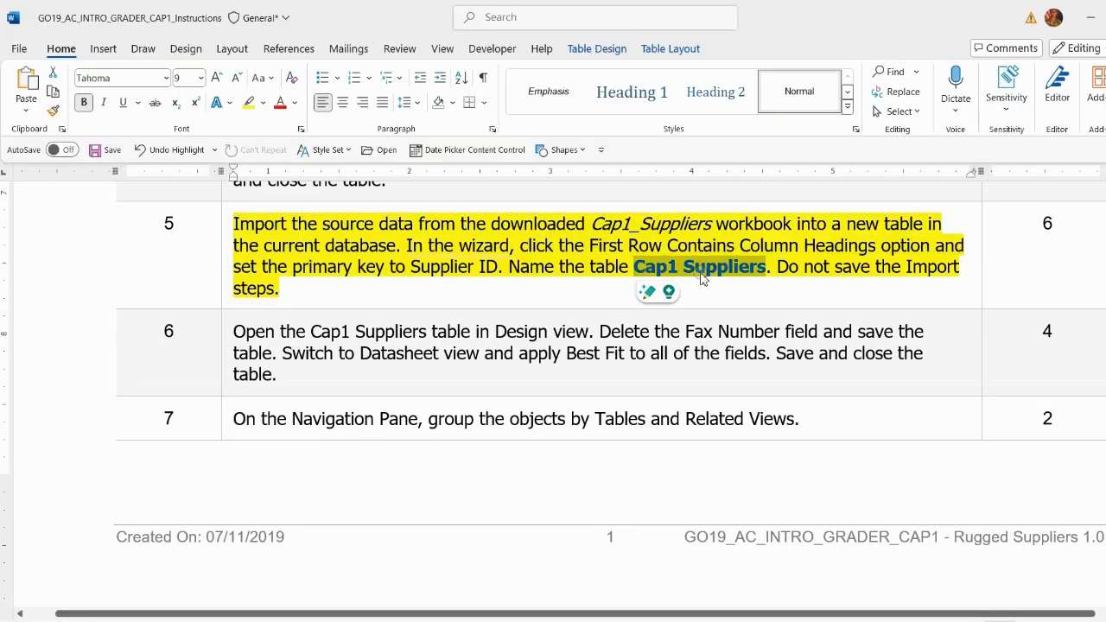
key("alt+Tab")
key("ctrl+v")
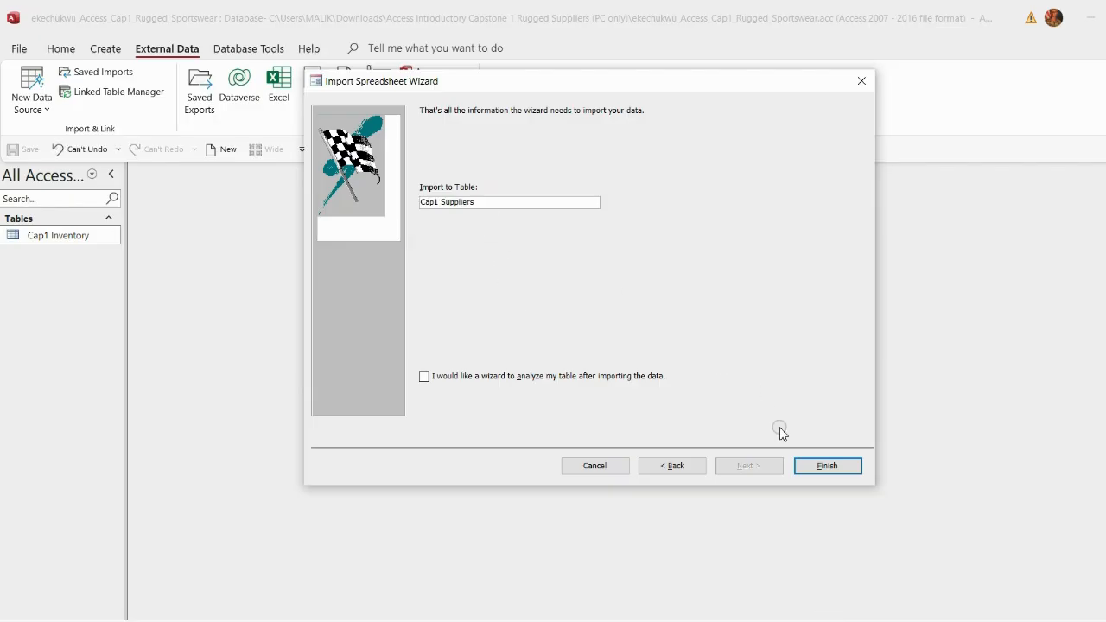
left_click(823, 466)
left_click(832, 510)
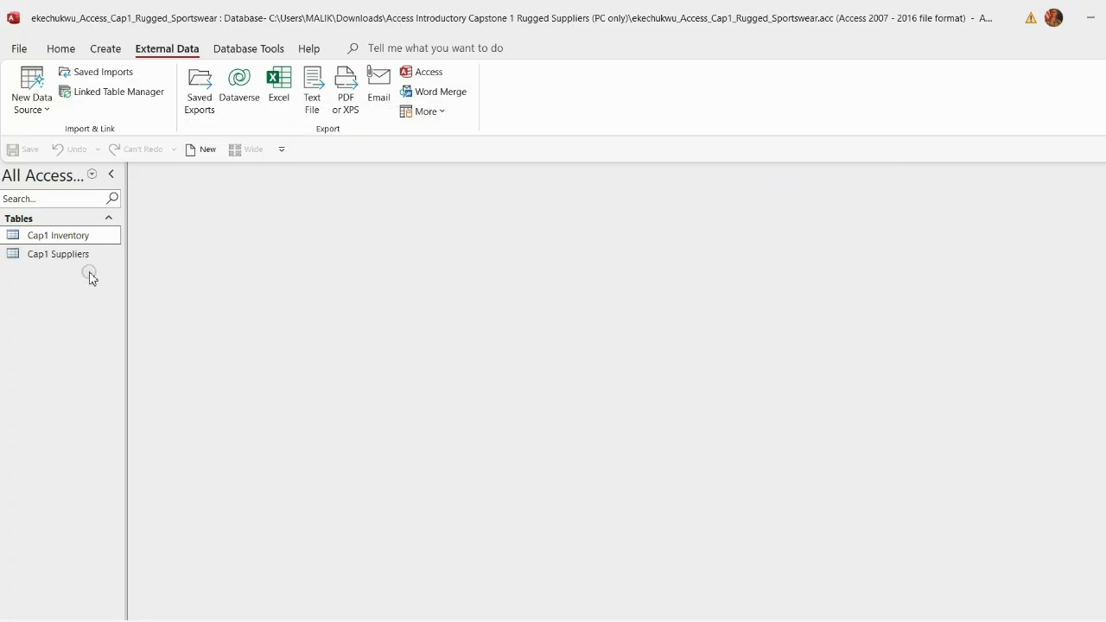
Step: Open the Cap1 Suppliers table to check the imported records, close it, and switch to the Word instructions
double_click(64, 257)
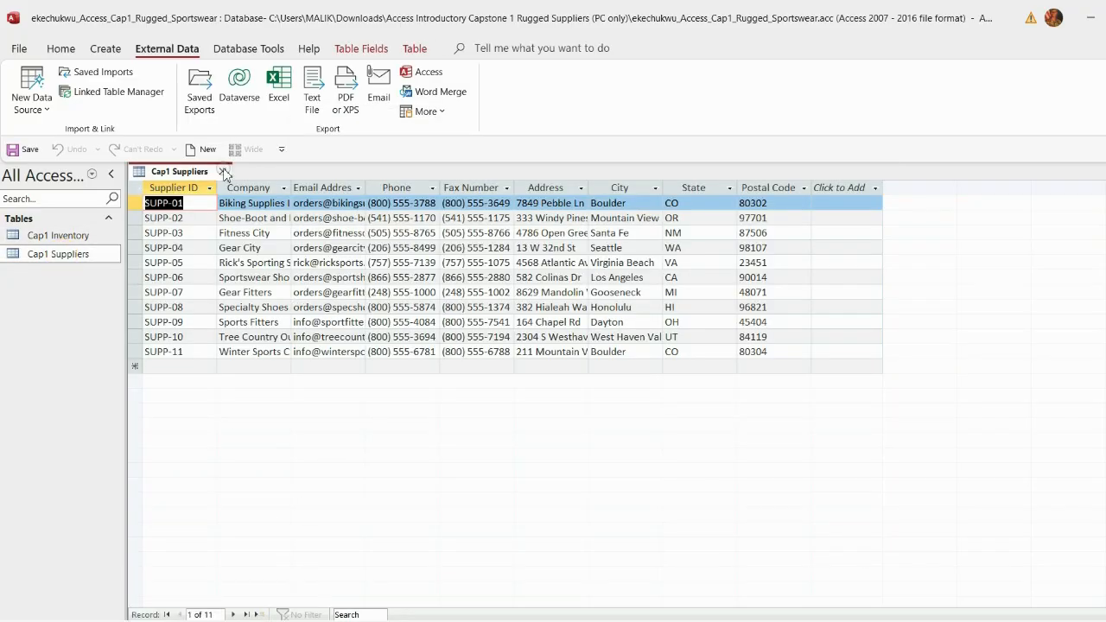
left_click(223, 171)
key("alt+Tab")
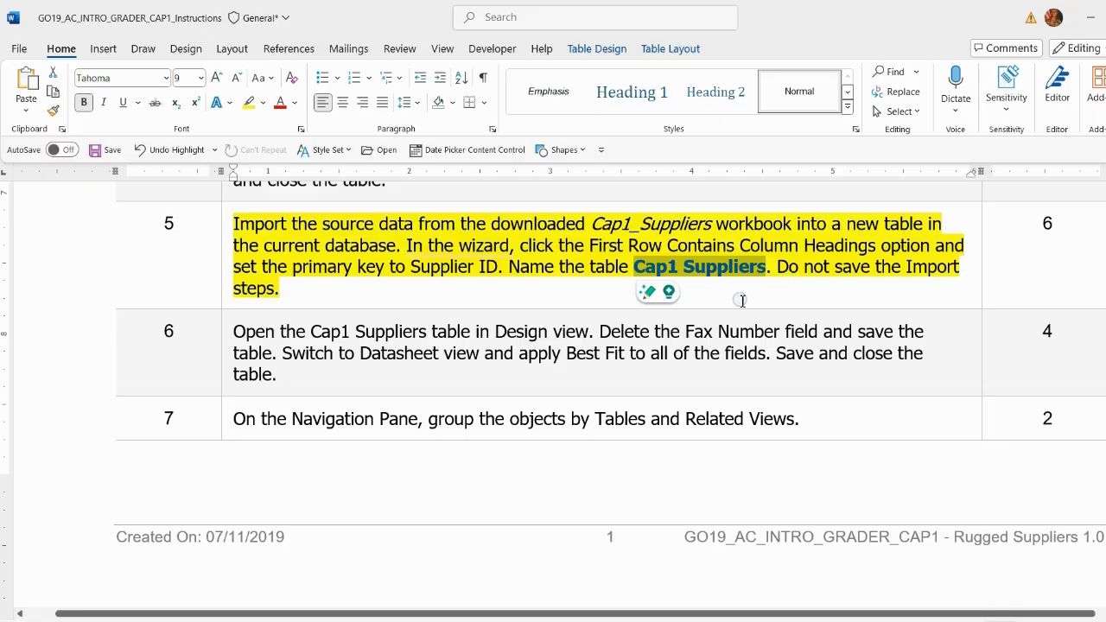
Step: Remove the highlight from the step 5 instruction and highlight the step 6 instruction in yellow
left_click(236, 297)
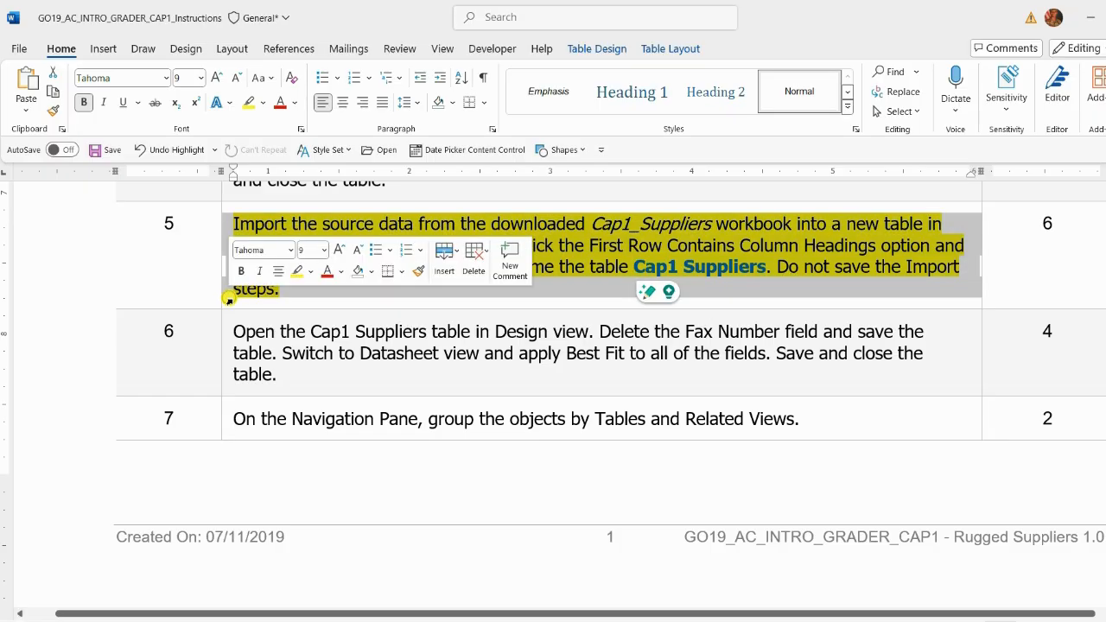
left_click(310, 271)
left_click(302, 392)
left_click(227, 383)
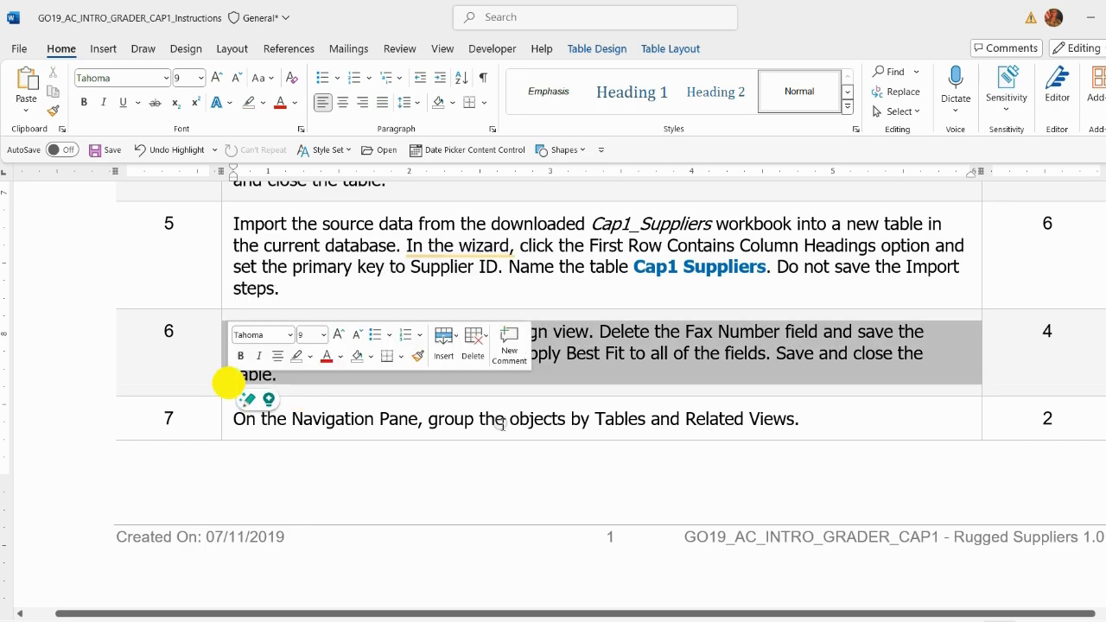
scroll(501, 424, "down", 1)
left_click(263, 103)
left_click(249, 145)
left_click(333, 301)
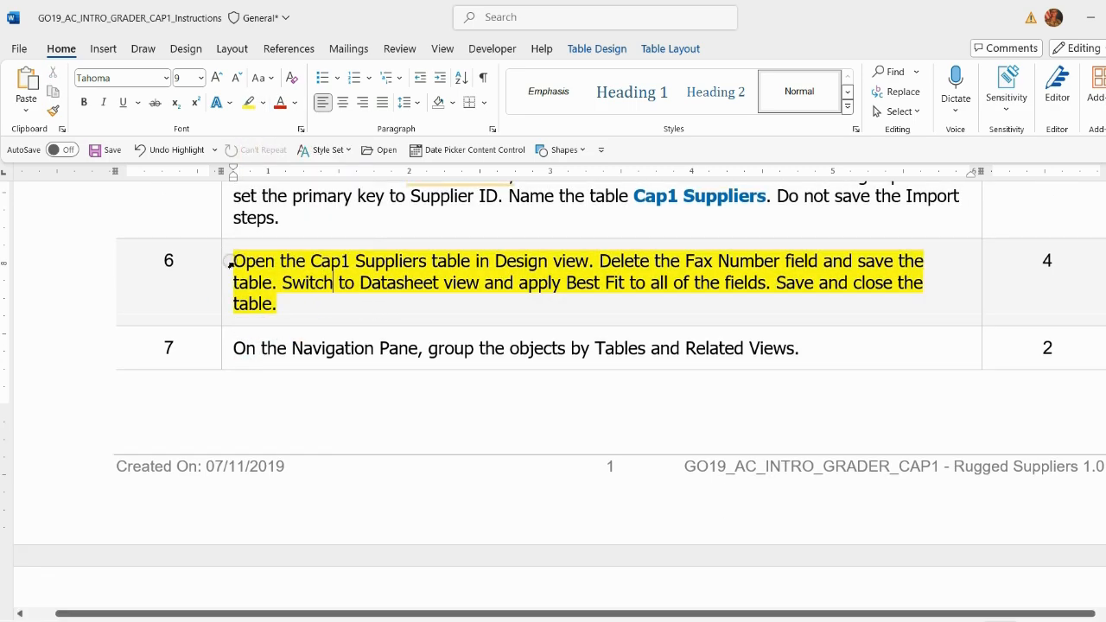
left_click_drag(235, 260, 732, 297)
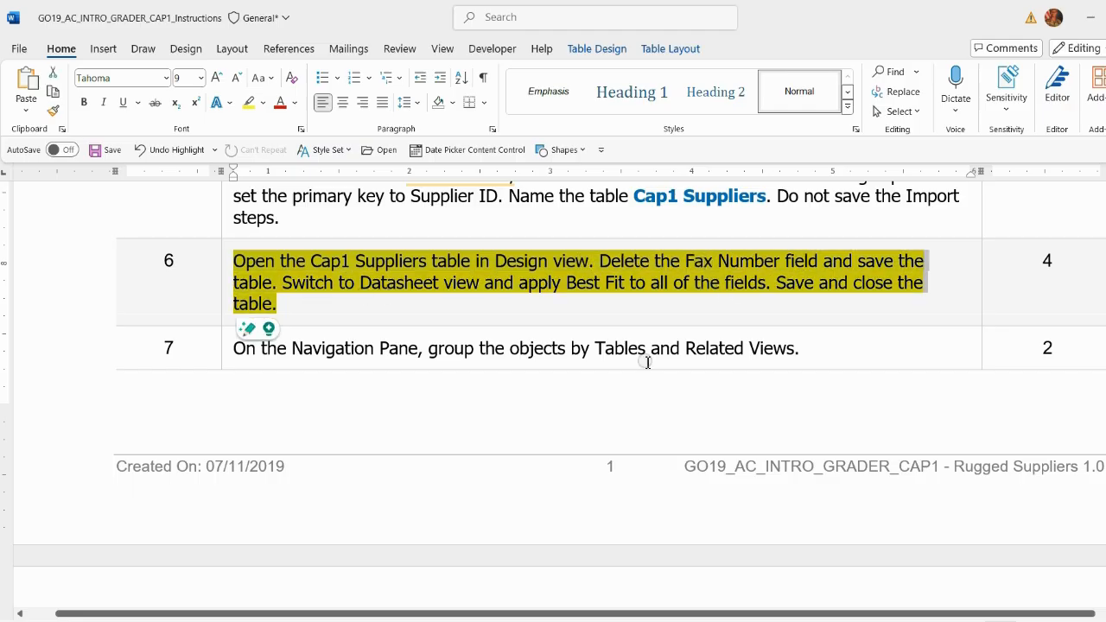
Step: Switch to Access and open the Cap1 Suppliers table in Design view
mouse_move(890, 621)
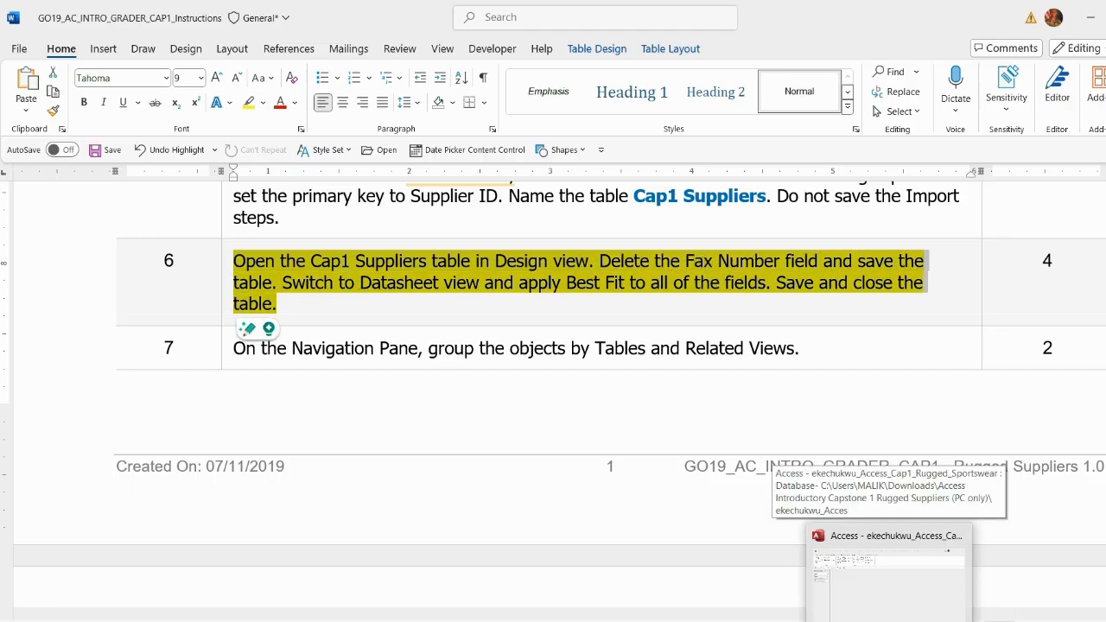
left_click(890, 570)
right_click(51, 256)
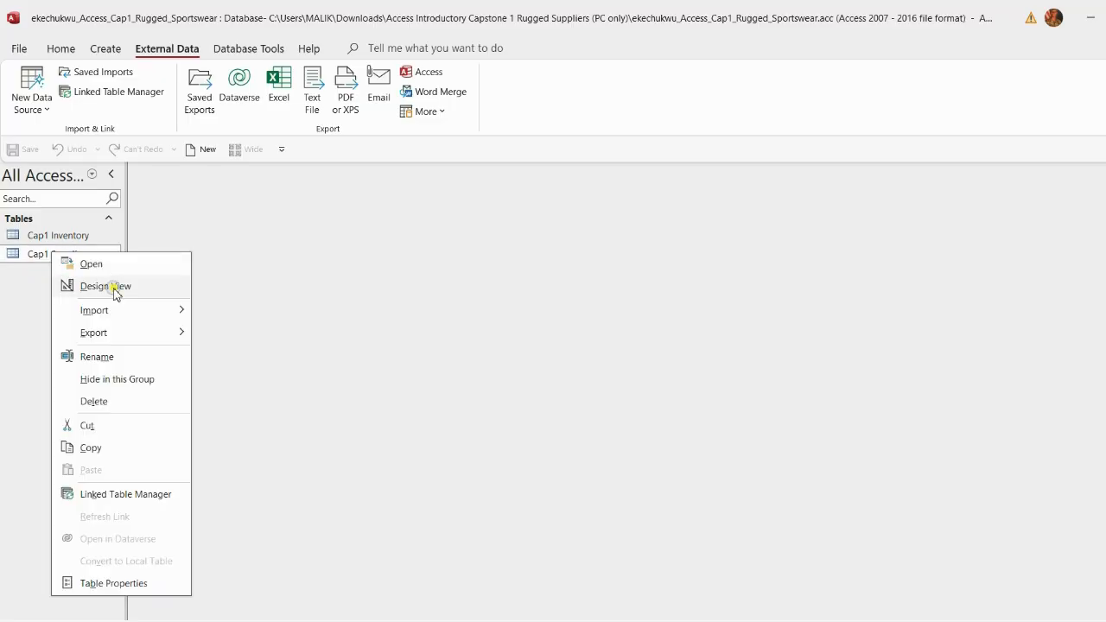
left_click(112, 287)
Step: Check the step 6 instruction in Word, then delete the Fax Number field from the Cap1 Suppliers table in Access
left_click(862, 619)
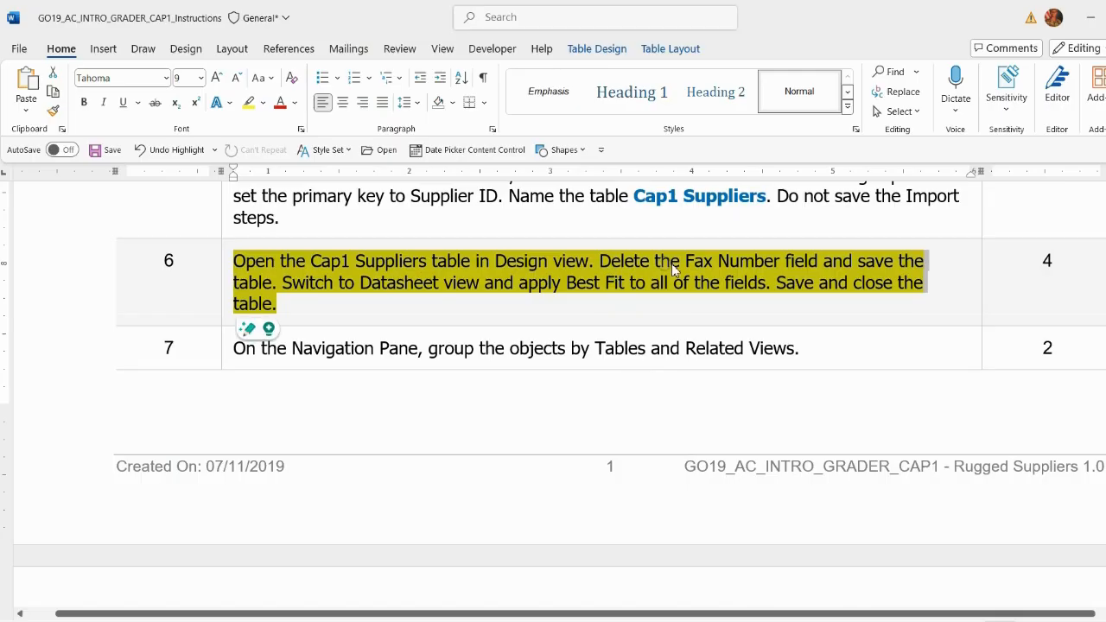
left_click_drag(600, 261, 806, 261)
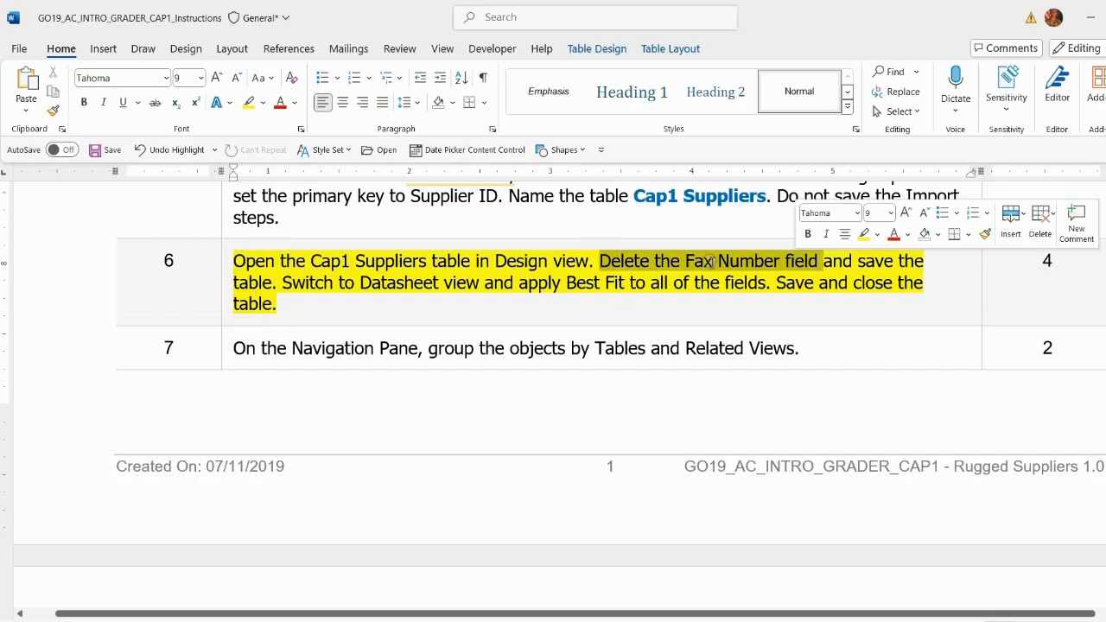
left_click(865, 619)
left_click(138, 259)
right_click(138, 259)
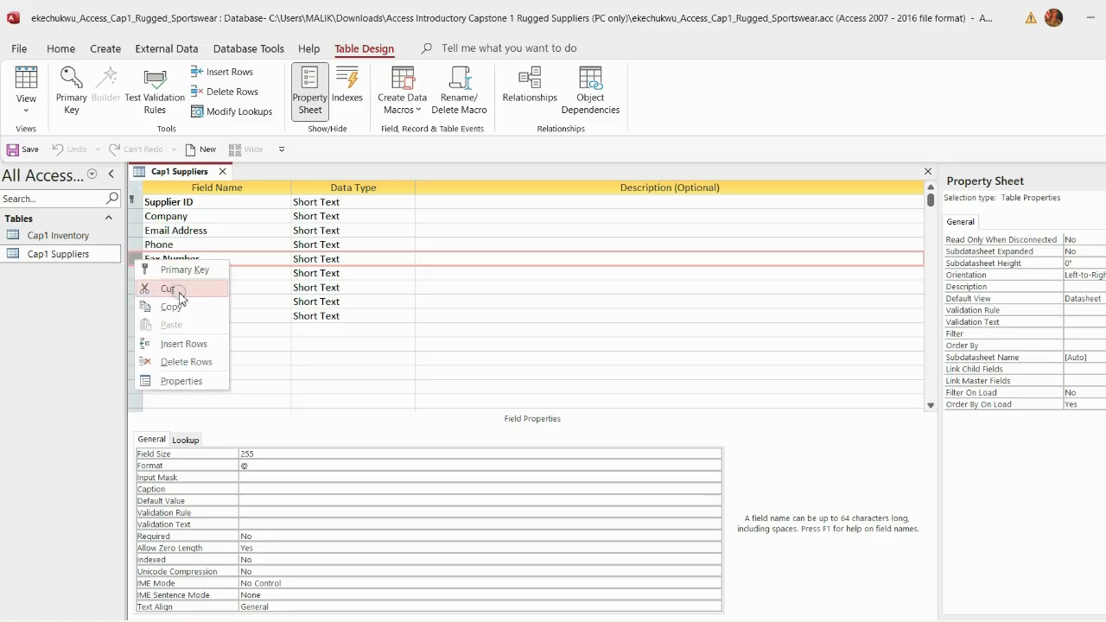
left_click(190, 361)
left_click(562, 375)
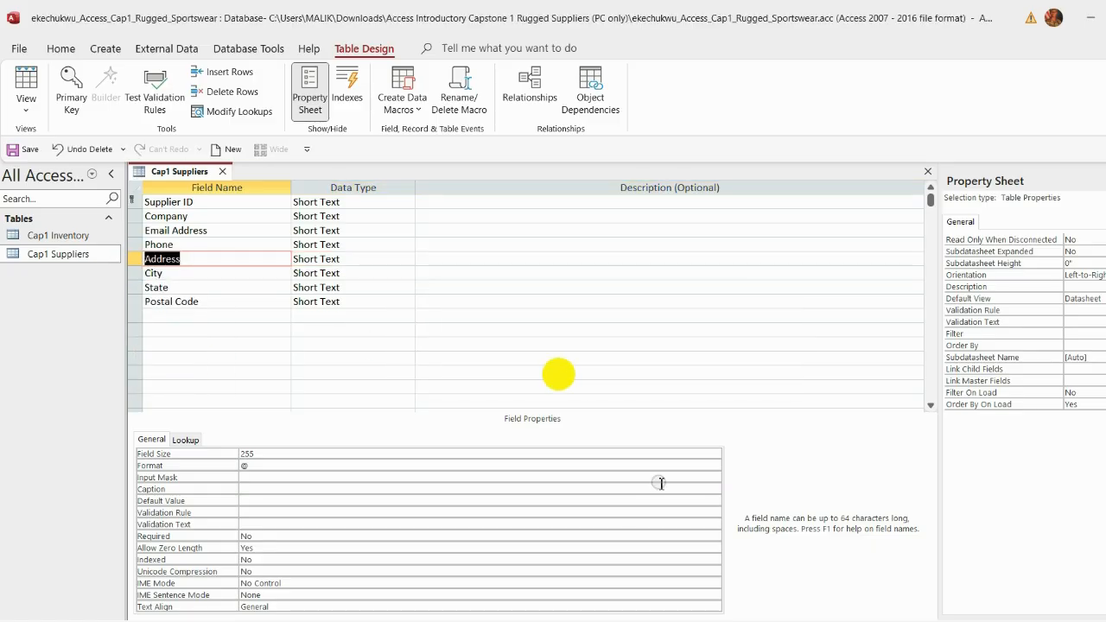
Step: Read the rest of step 6 in Word, then save the Cap1 Suppliers design in Access and switch to Datasheet view
left_click(864, 619)
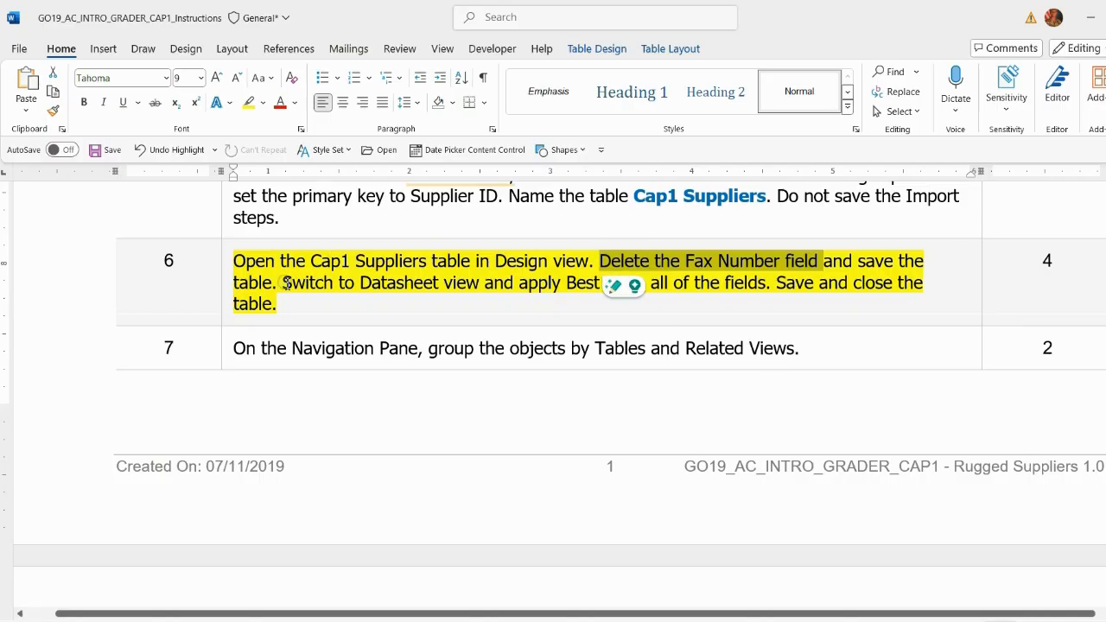
left_click_drag(286, 284, 666, 293)
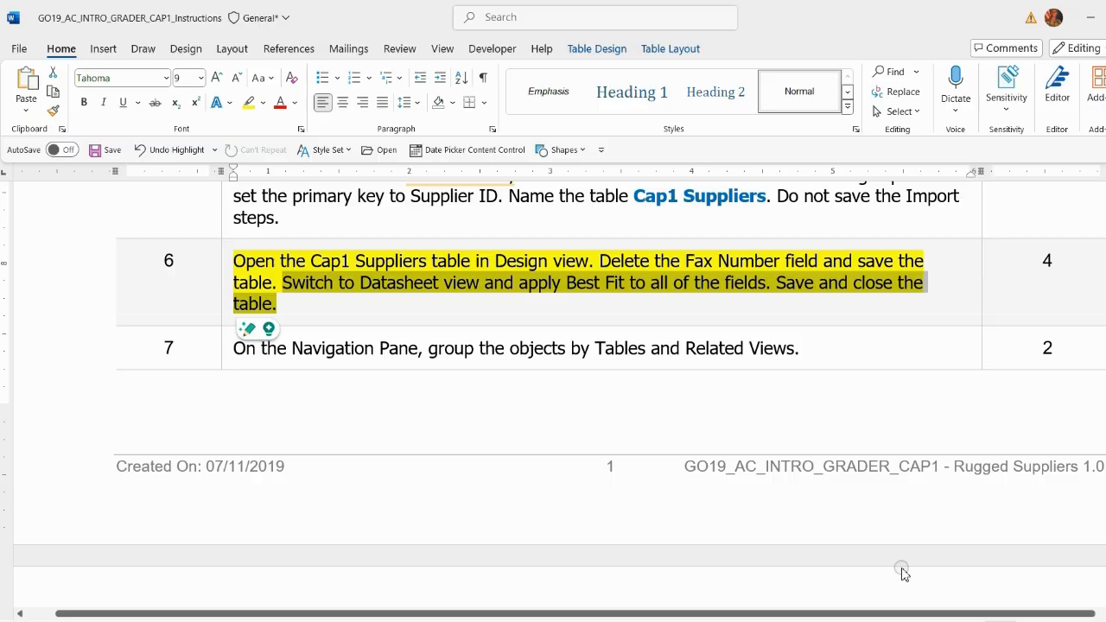
left_click(903, 619)
left_click(26, 104)
left_click(65, 140)
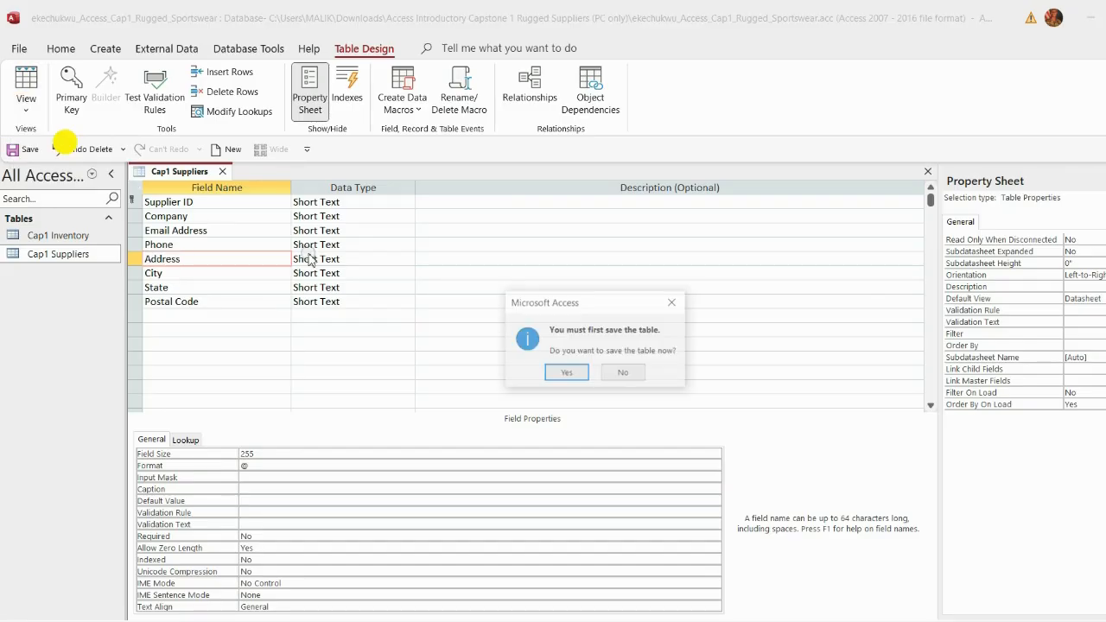
left_click(567, 373)
Step: Apply Best Fit to all fields of the Cap1 Suppliers datasheet, then save and close the table
left_click(136, 189)
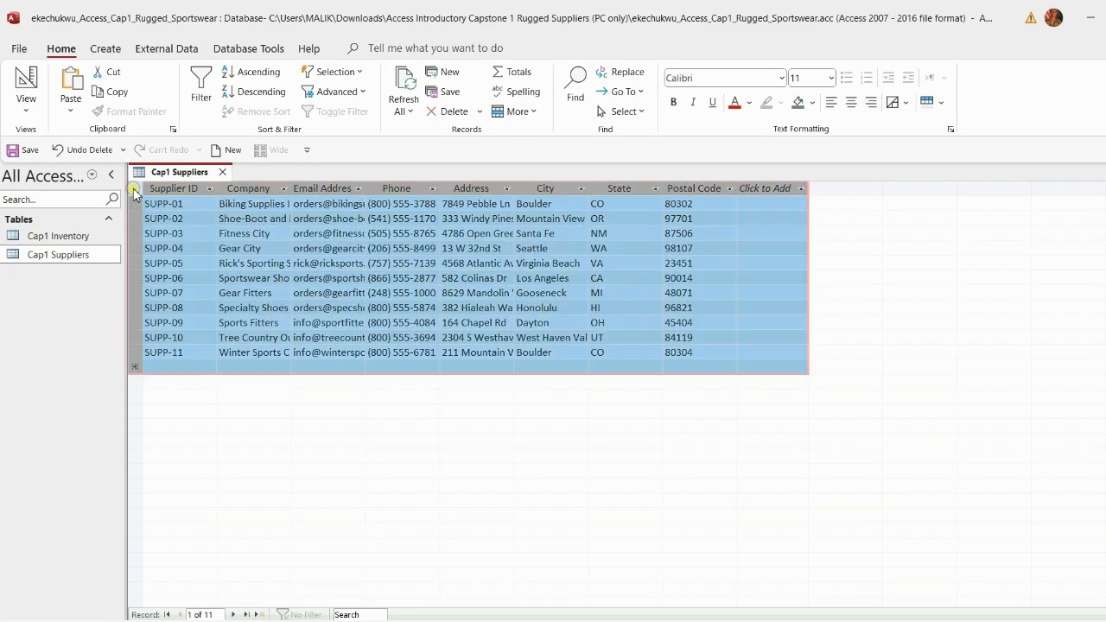
double_click(221, 190)
right_click(190, 172)
left_click(224, 180)
left_click(224, 173)
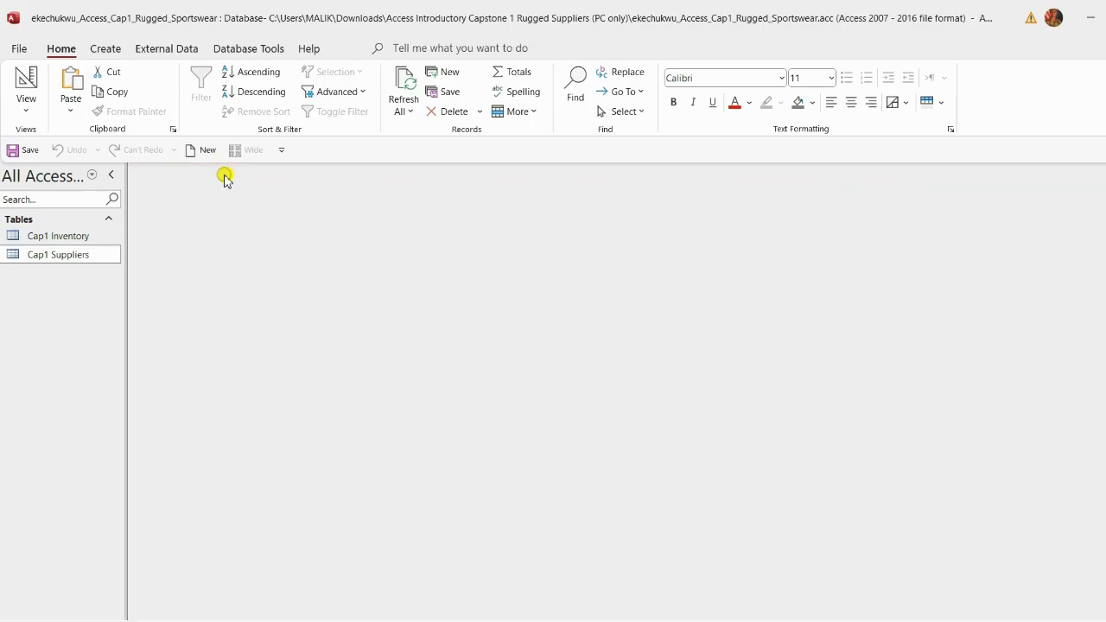
Step: In the Word instructions, remove the highlight from step 6 and highlight step 7 in yellow
key("alt+Tab")
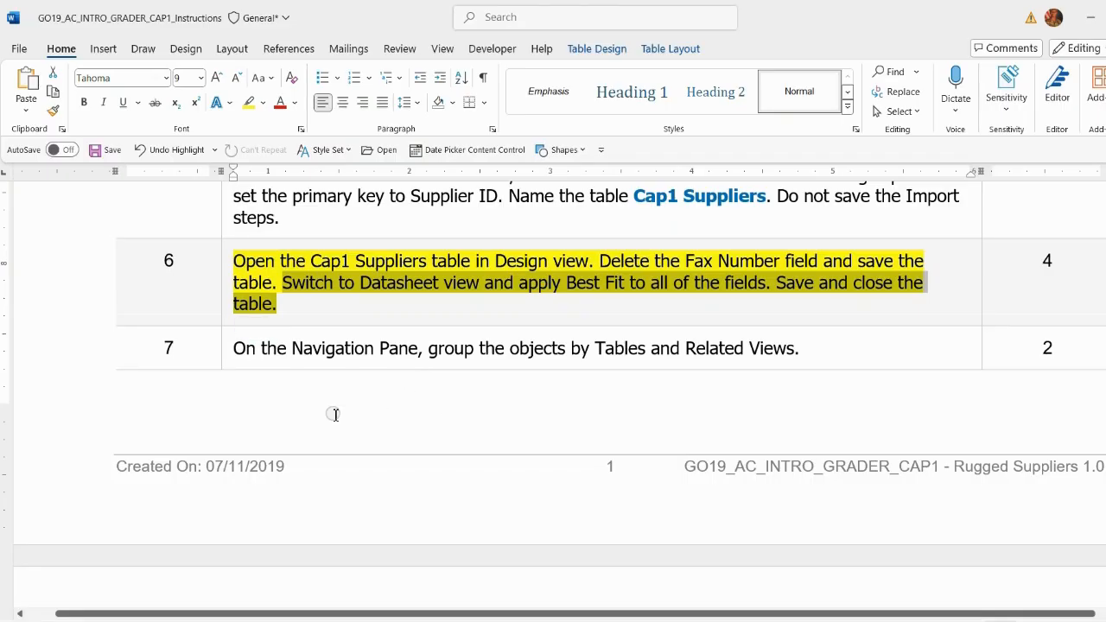
left_click(228, 352)
left_click(225, 312)
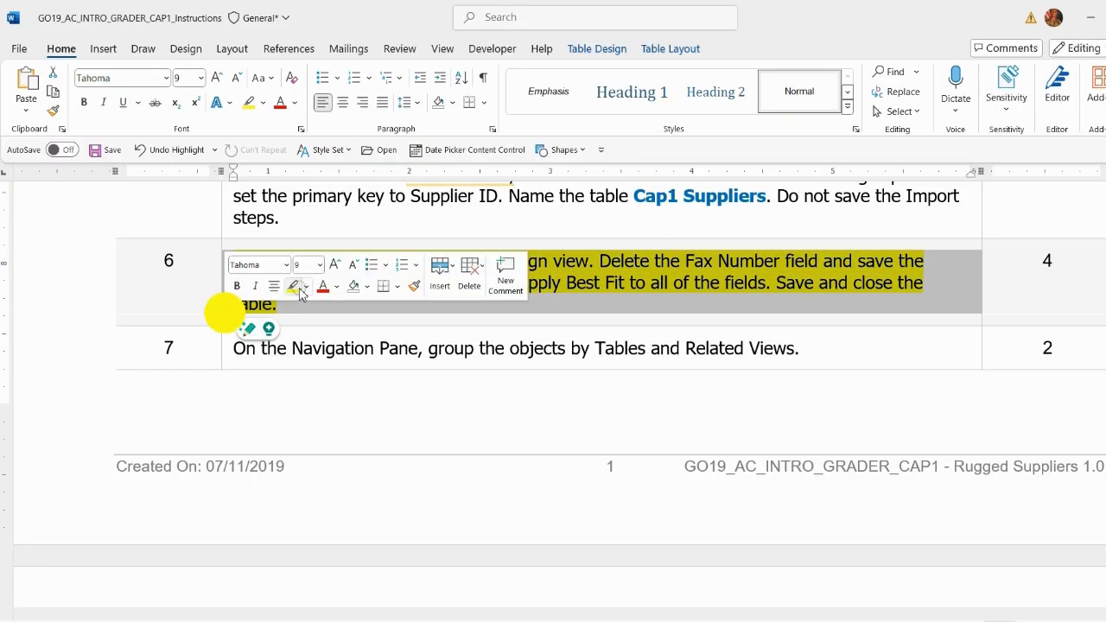
left_click(304, 286)
left_click(302, 410)
left_click(226, 363)
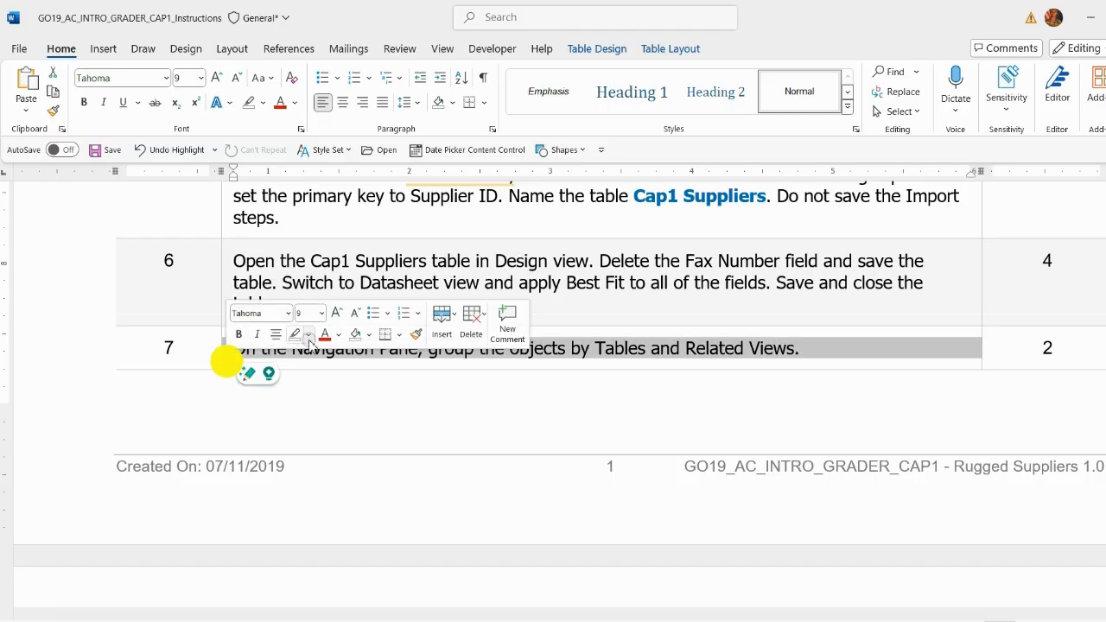
left_click(307, 334)
left_click(302, 388)
left_click(303, 349)
scroll(477, 373, "down", 1)
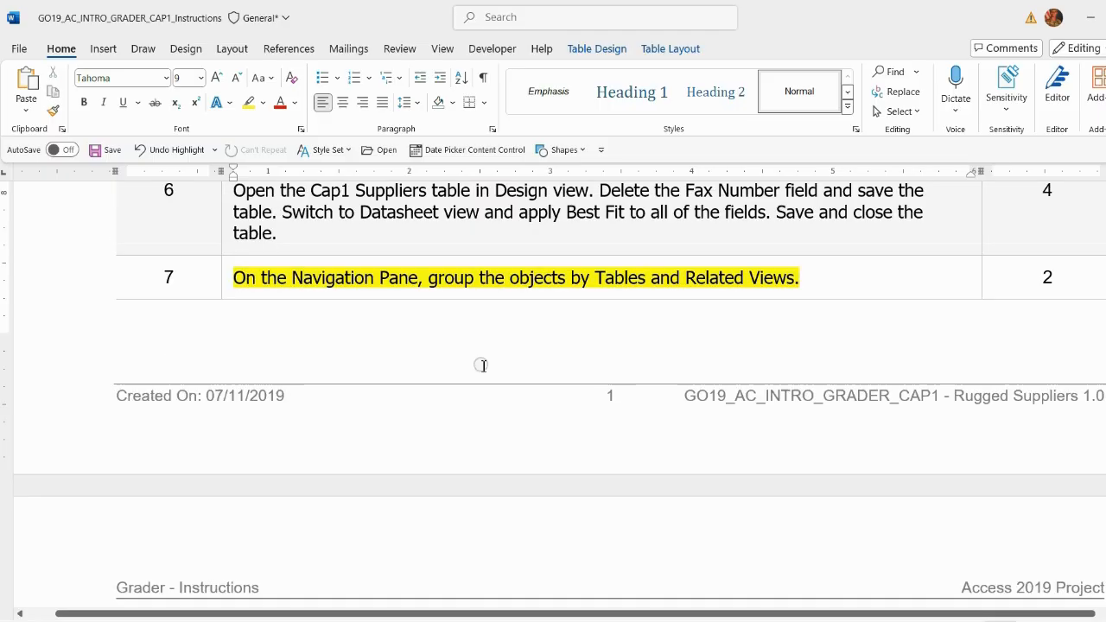
Step: In Access, group the Navigation Pane objects by Tables and Related Views
left_click(519, 620)
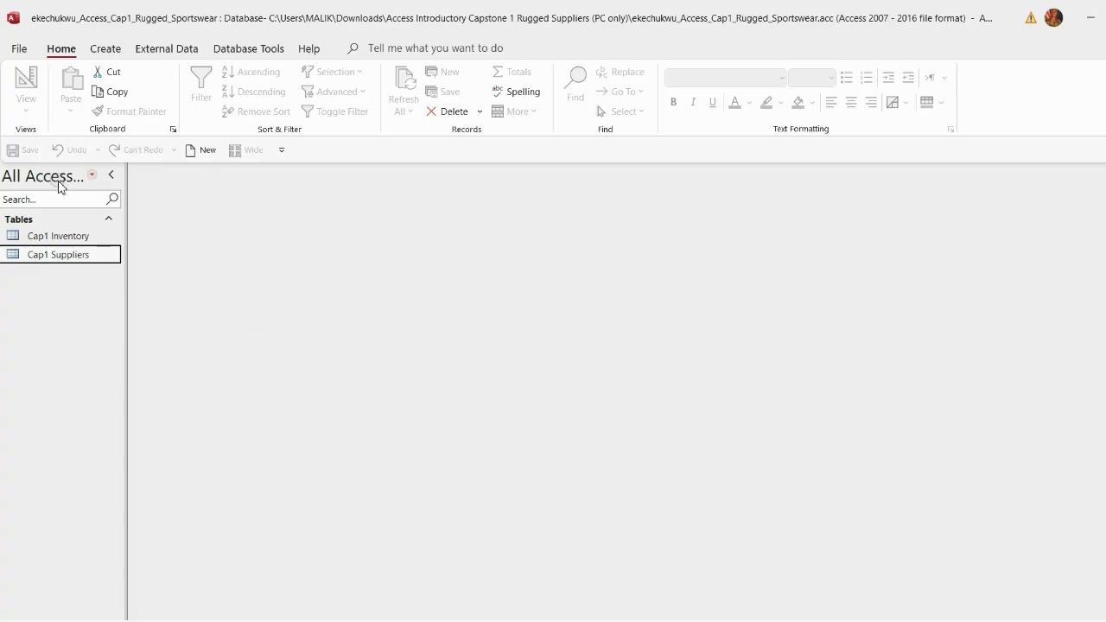
left_click(92, 175)
left_click(75, 254)
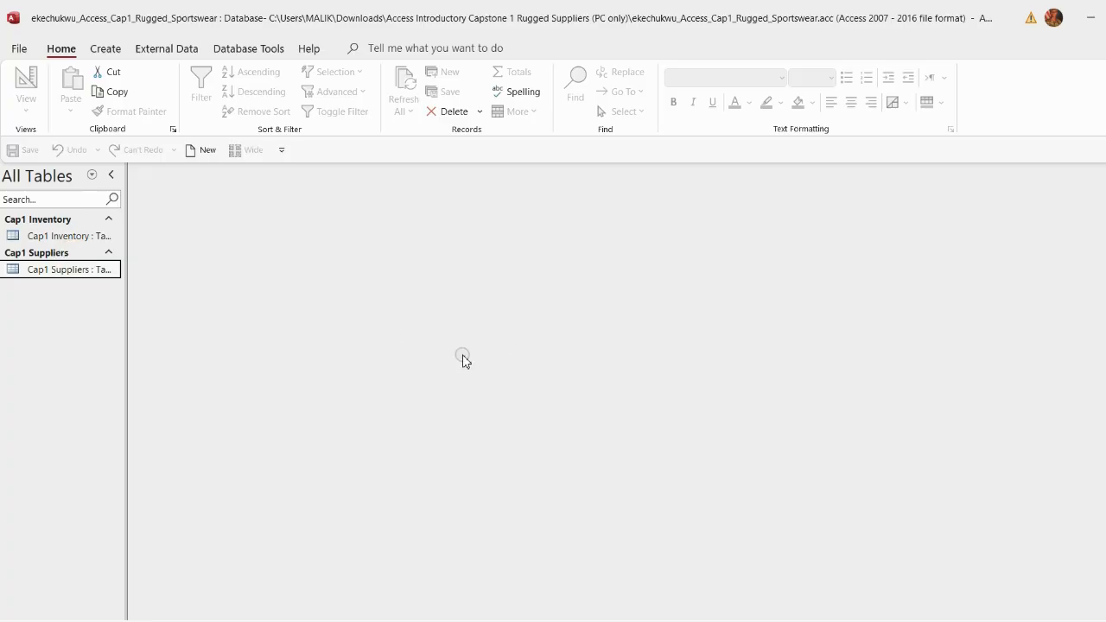
Step: In the Word instructions, highlight step 8 in yellow and read its text about the Supplier ID relationship
left_click(553, 621)
scroll(554, 421, "down", 5)
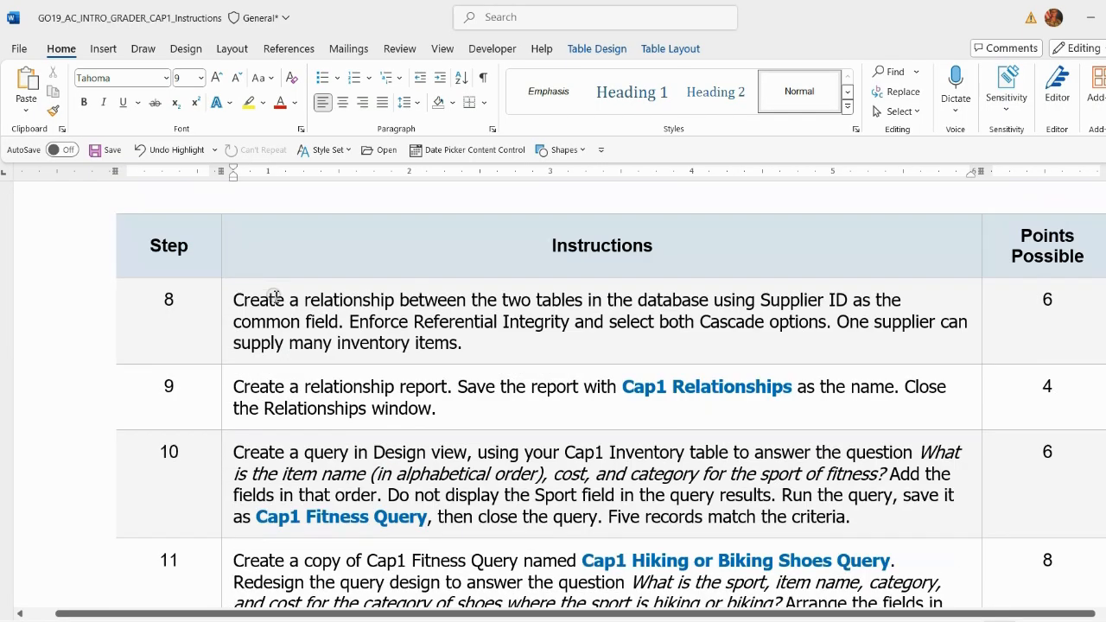
left_click(229, 354)
left_click(291, 327)
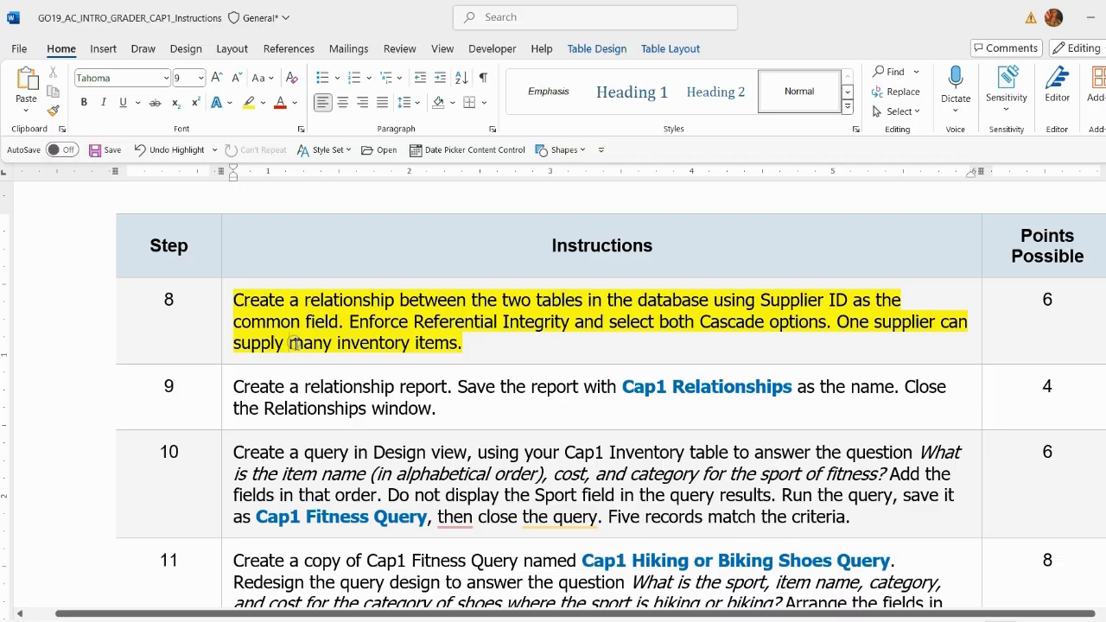
left_click(232, 303)
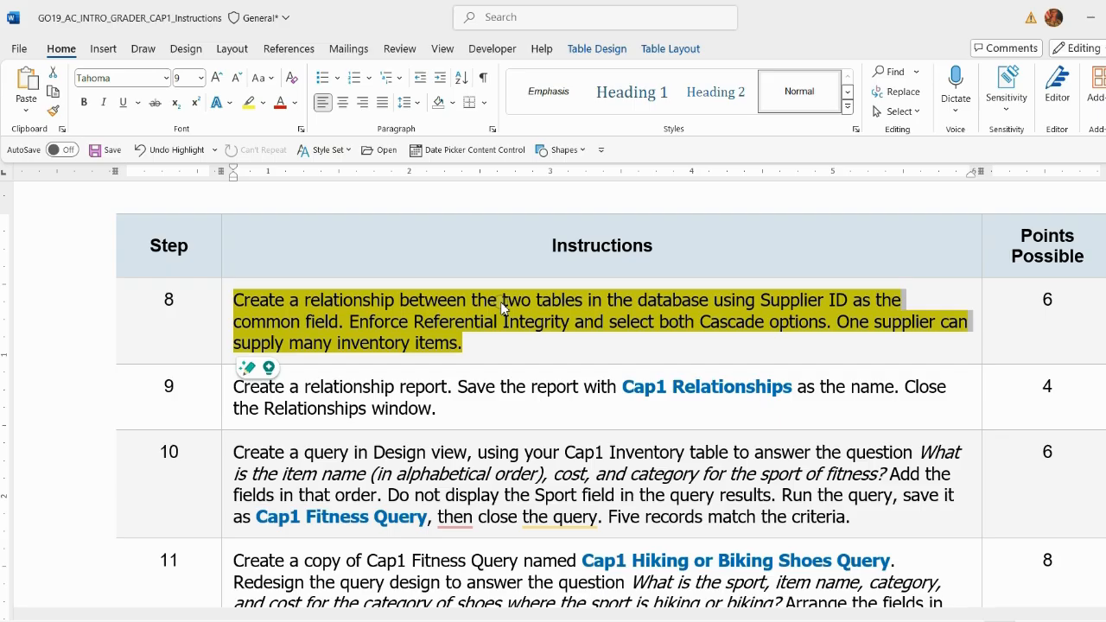
scroll(409, 337, "up", 1)
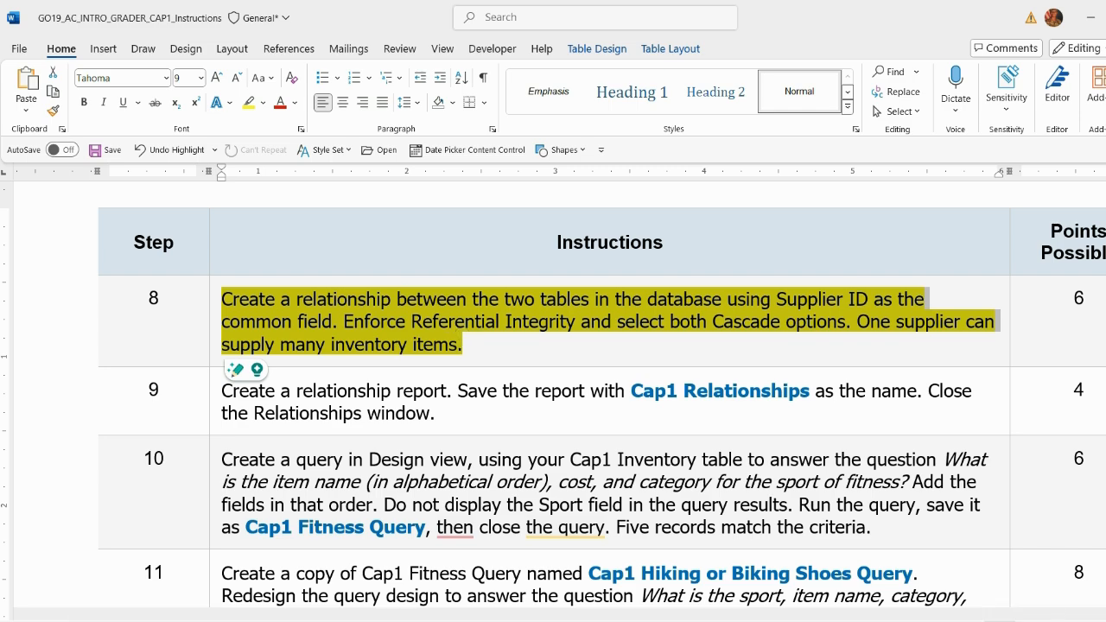
Step: In Access, add the Cap1 Inventory and Cap1 Suppliers tables to the Relationships window and enlarge their field lists to show all fields
left_click(899, 621)
left_click(242, 48)
left_click(208, 99)
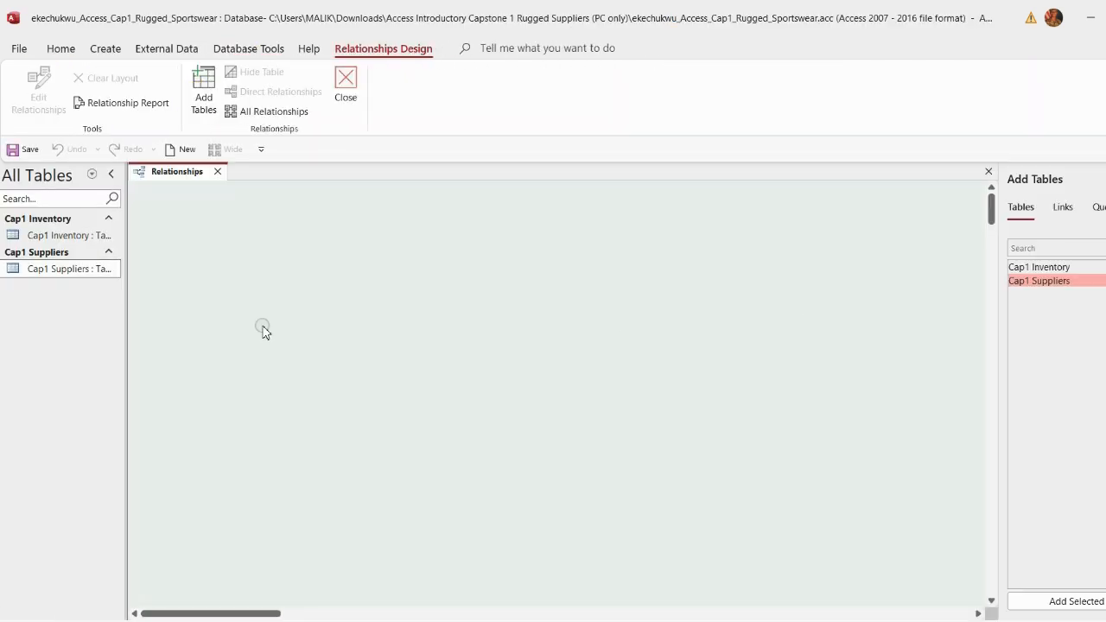
double_click(1037, 267)
double_click(1041, 282)
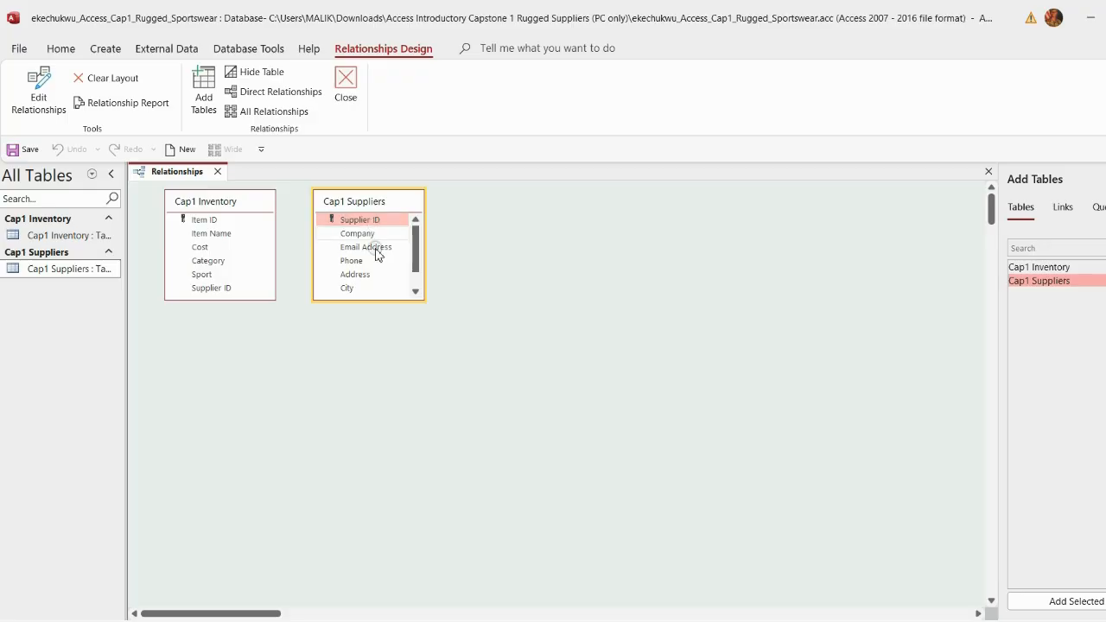
left_click_drag(420, 298, 443, 346)
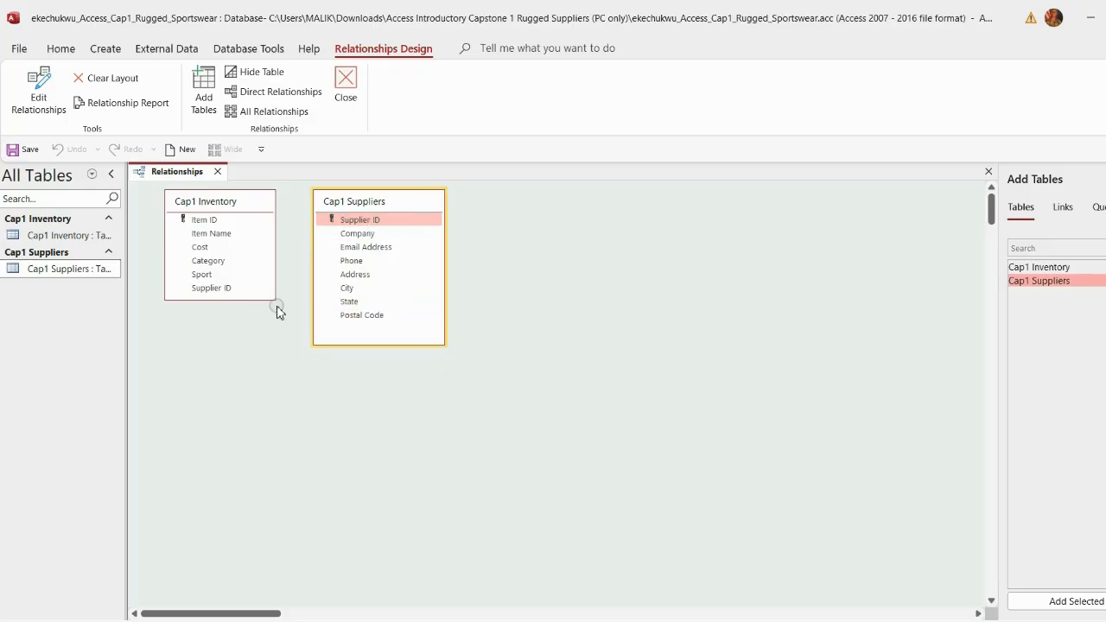
mouse_move(270, 299)
left_mouse_down()
mouse_move(270, 338)
mouse_move(274, 317)
left_mouse_up()
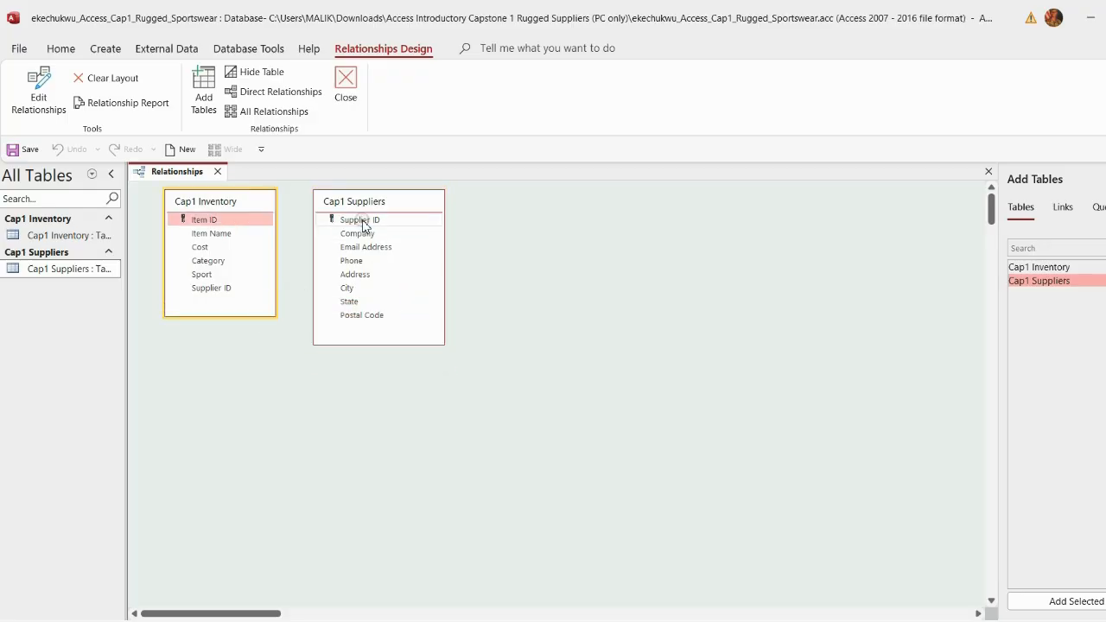
Step: Create a one-to-many relationship from Supplier ID in Cap1 Suppliers to Supplier ID in Cap1 Inventory, enforcing referential integrity
left_click_drag(361, 221, 235, 290)
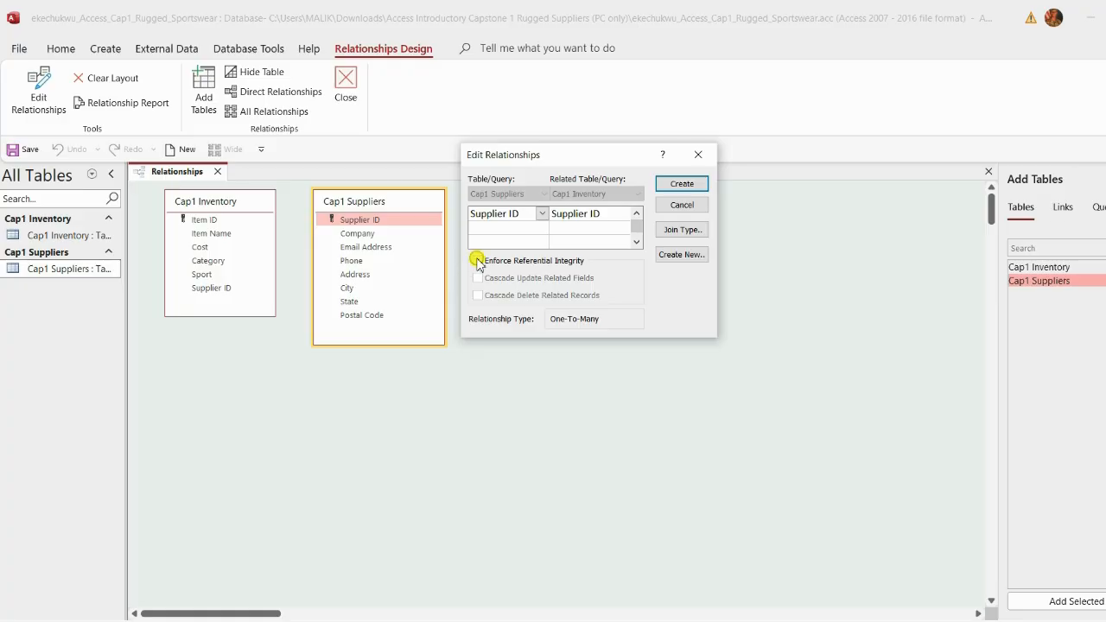
left_click(478, 260)
left_click(867, 621)
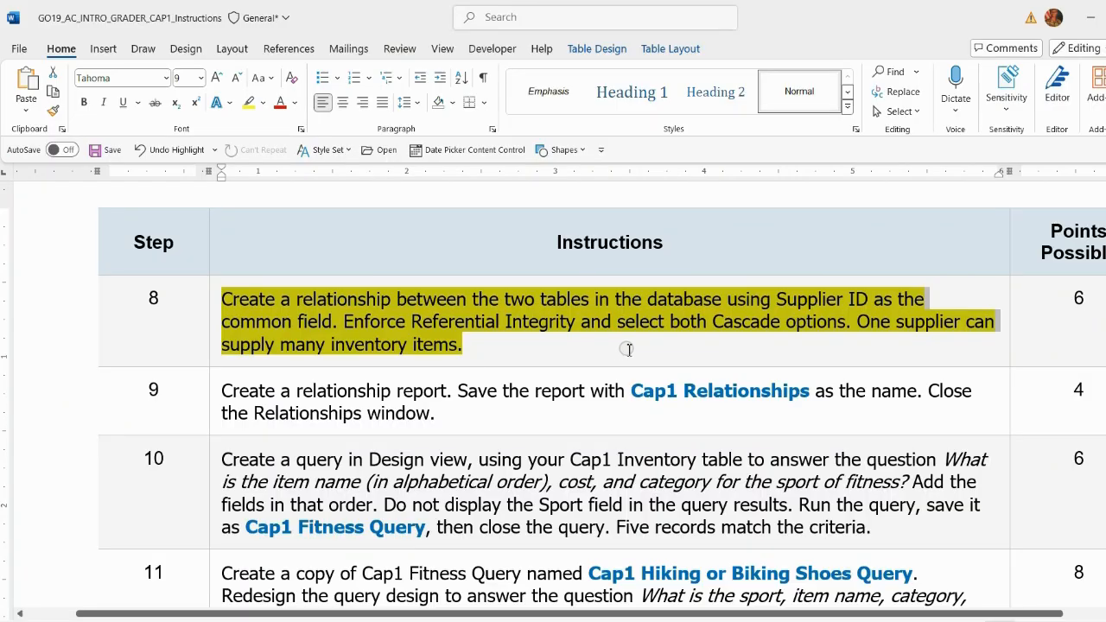
left_click(700, 621)
left_click(675, 182)
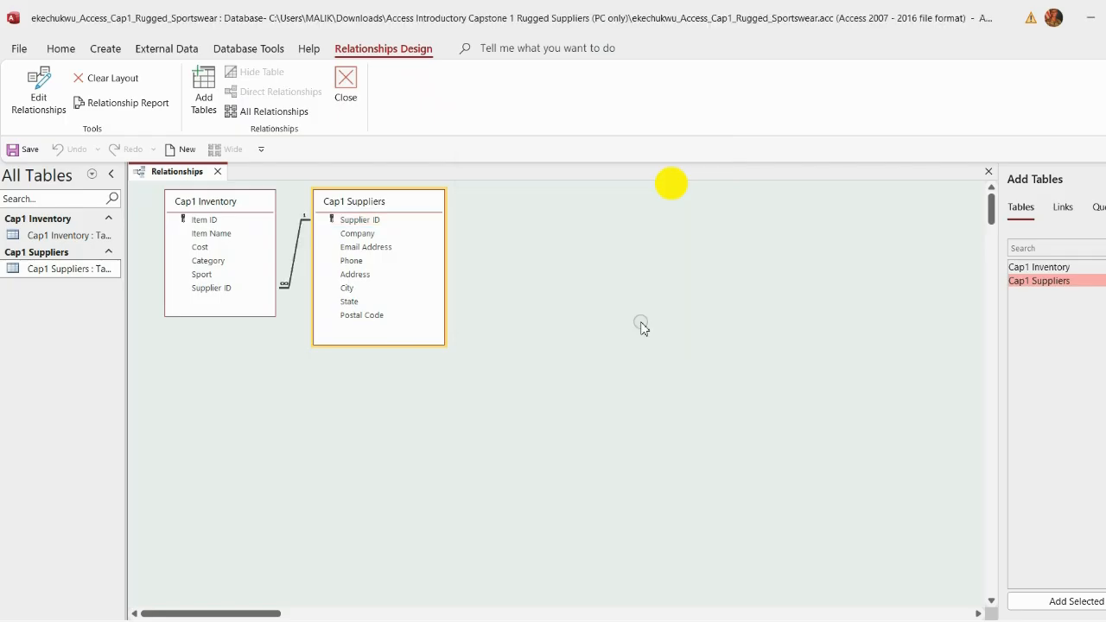
Step: In the Word instructions, remove the highlight from step 8 and highlight step 9 in yellow
left_click(868, 621)
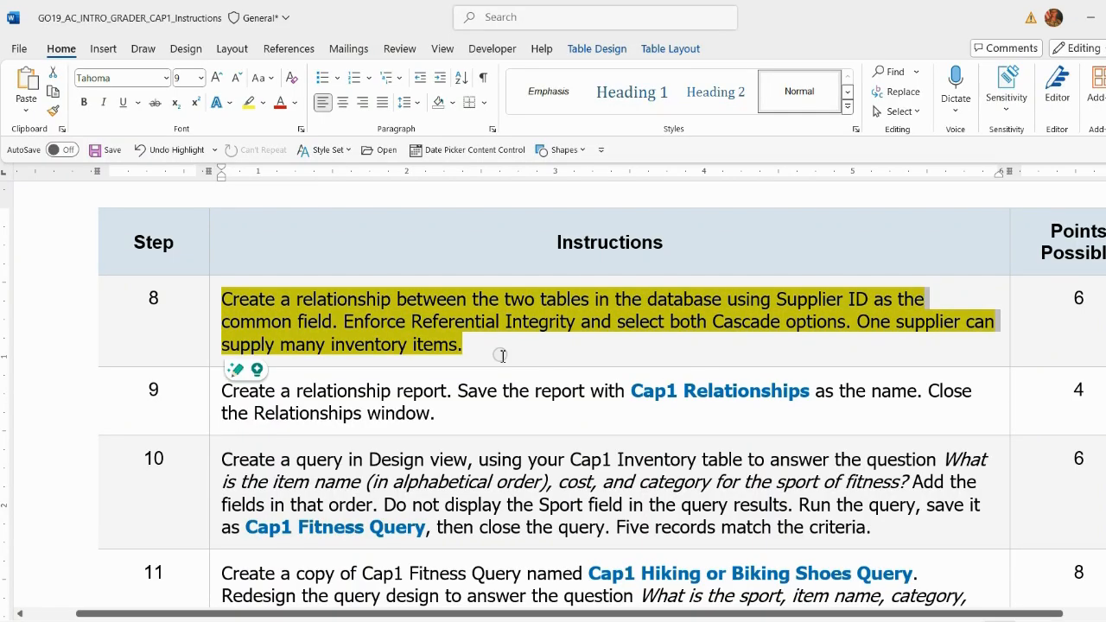
left_click_drag(493, 351, 239, 303)
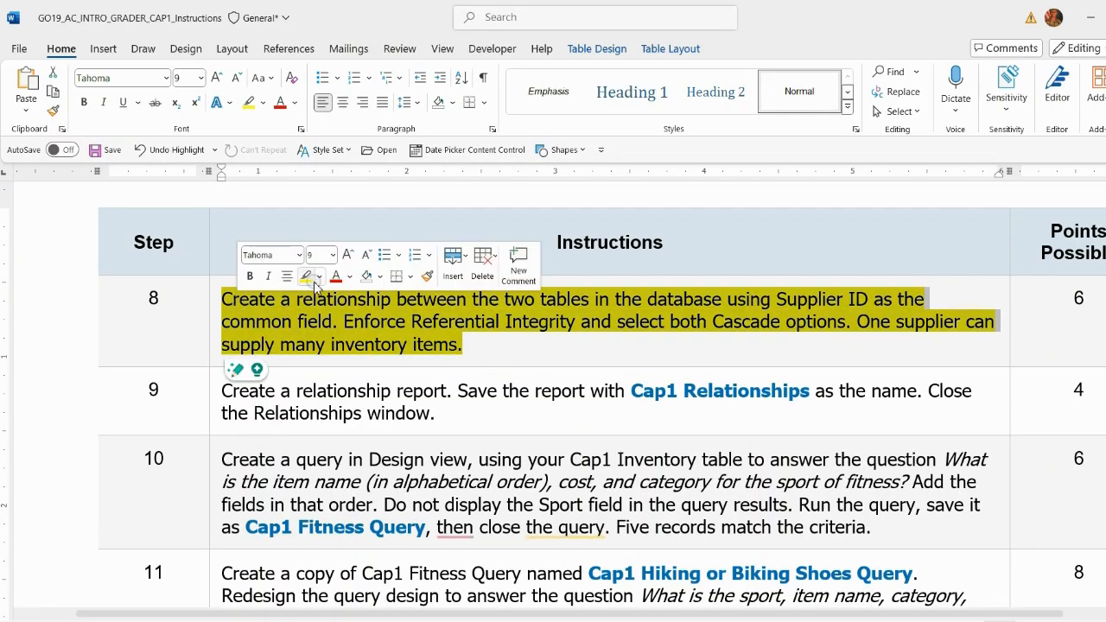
left_click(318, 275)
left_click(294, 393)
left_click(218, 394)
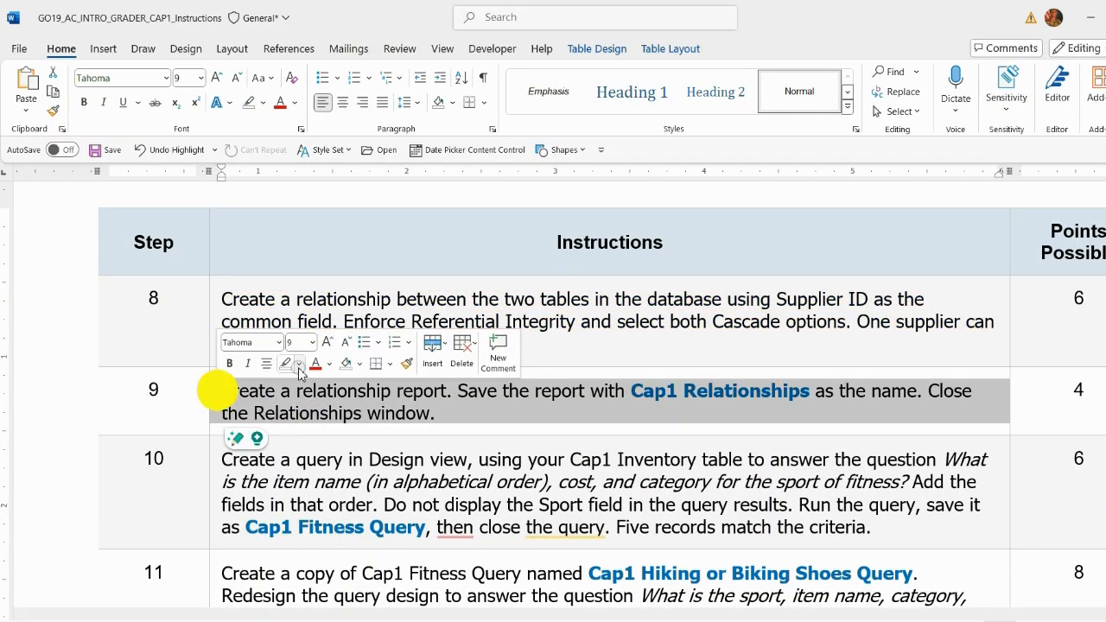
left_click(281, 367)
left_click(286, 410)
scroll(478, 421, "down", 1)
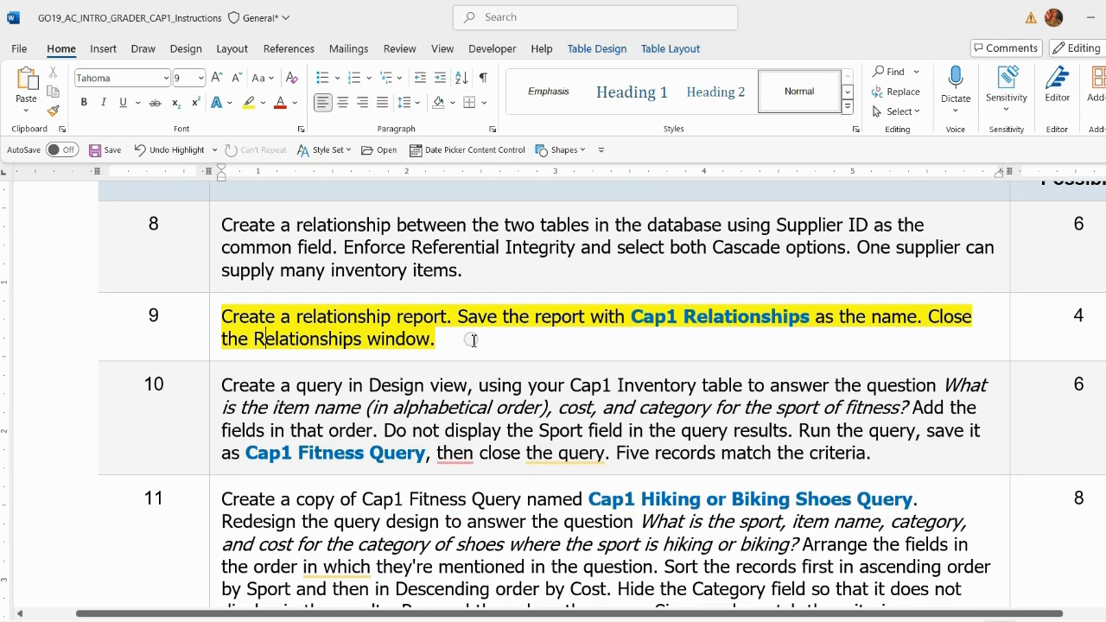
Step: Copy the report name Cap1 Relationships from step 9 of the instructions
left_click_drag(633, 317, 803, 312)
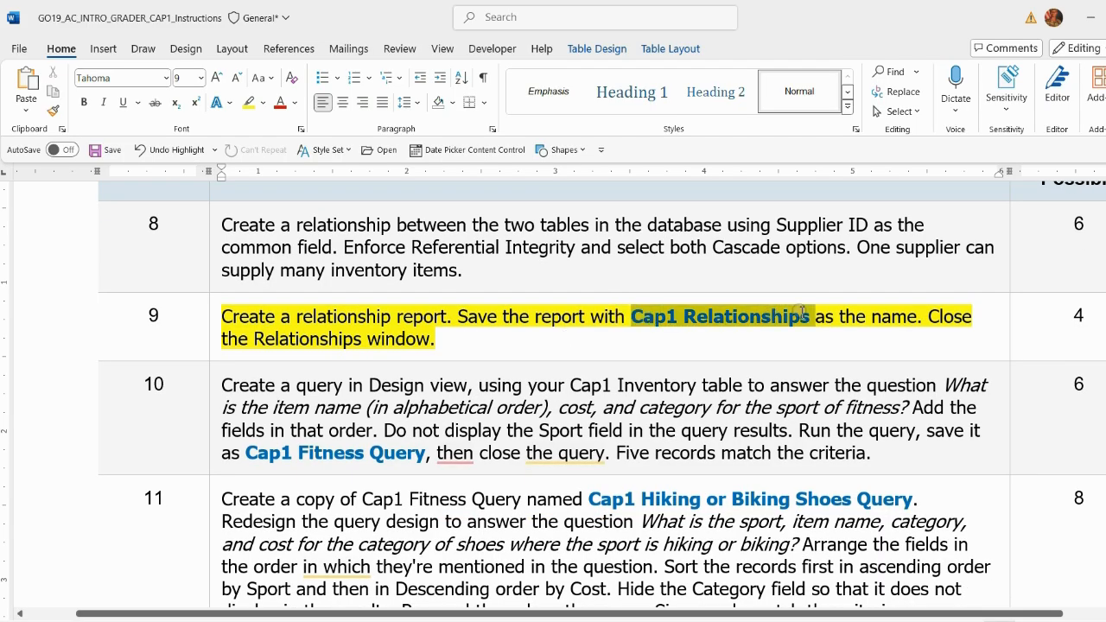
right_click(733, 318)
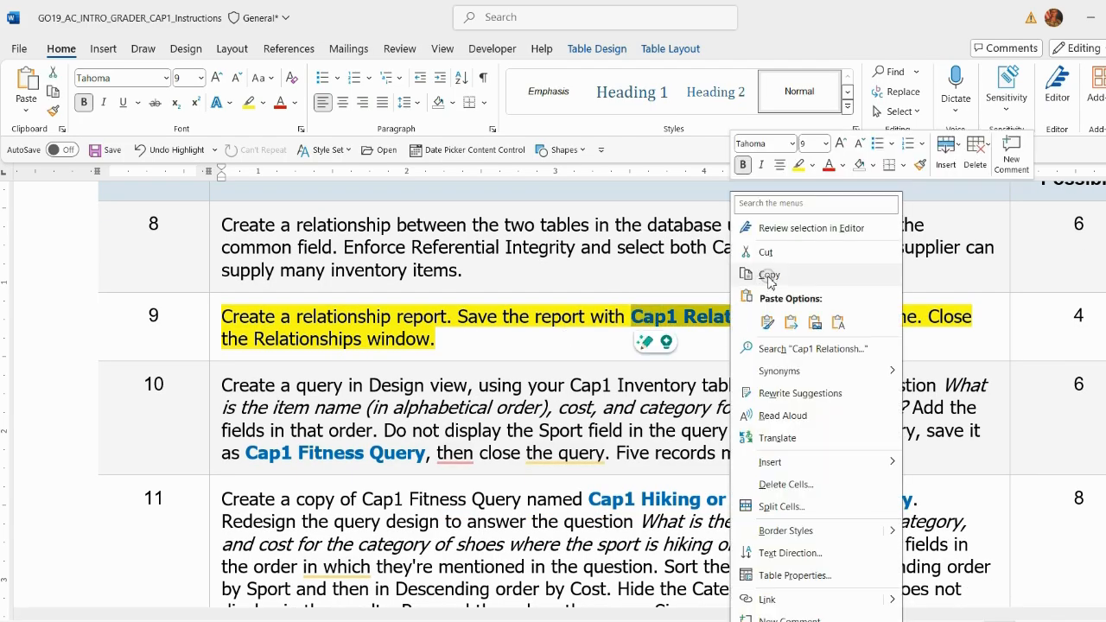
left_click(765, 277)
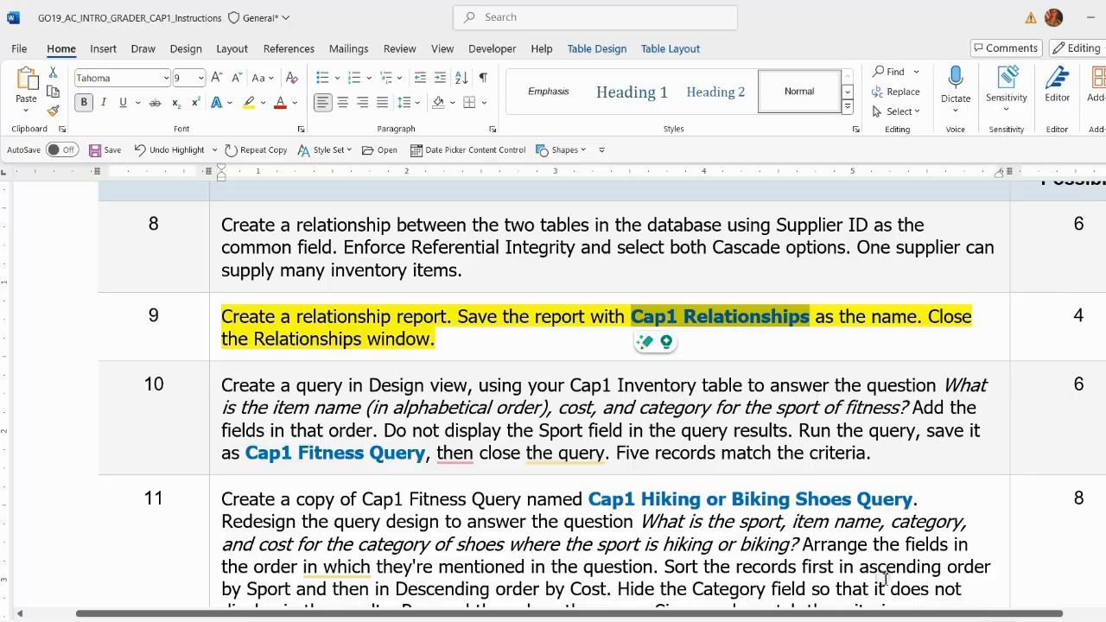
Step: In Access, create a relationship report, save it as Cap1 Relationships, and close all open objects
key("alt+Tab")
left_click(125, 104)
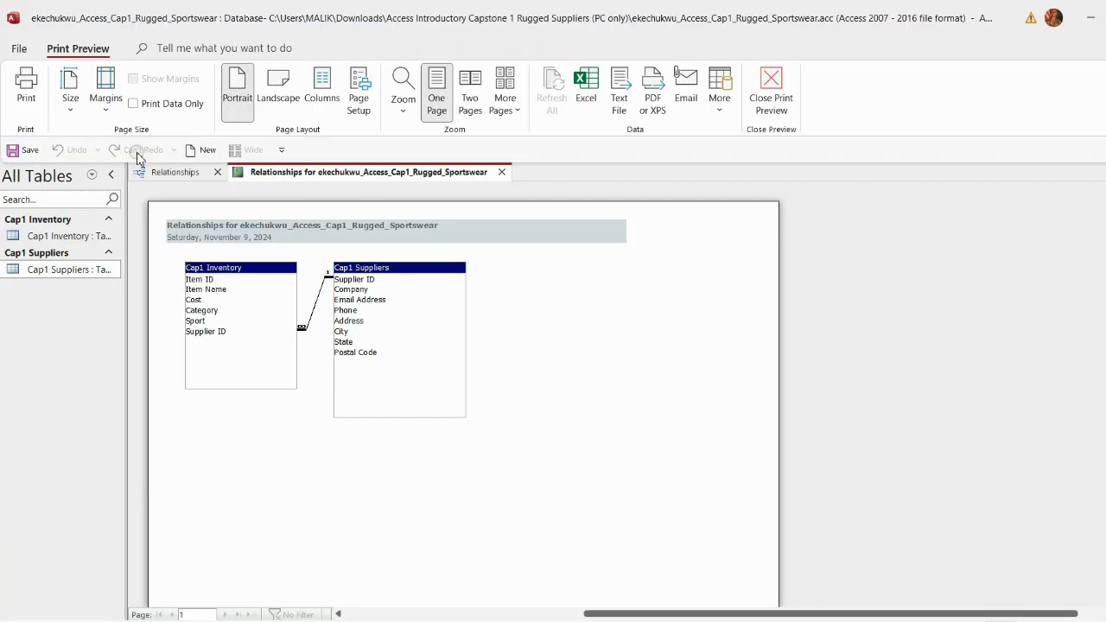
right_click(344, 179)
left_click(403, 185)
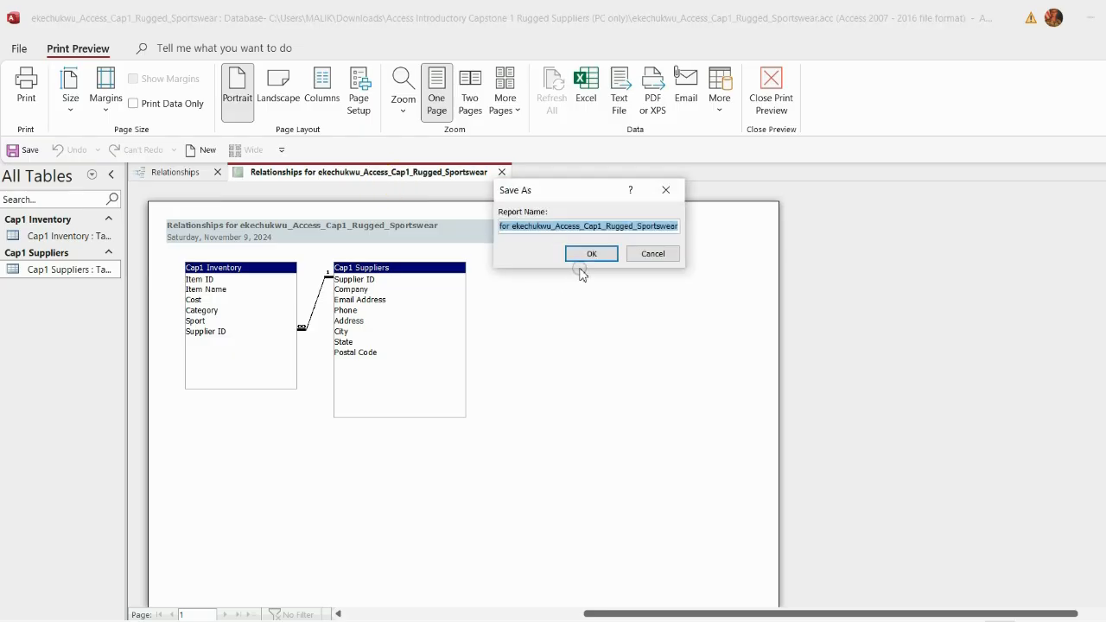
key("ctrl+v")
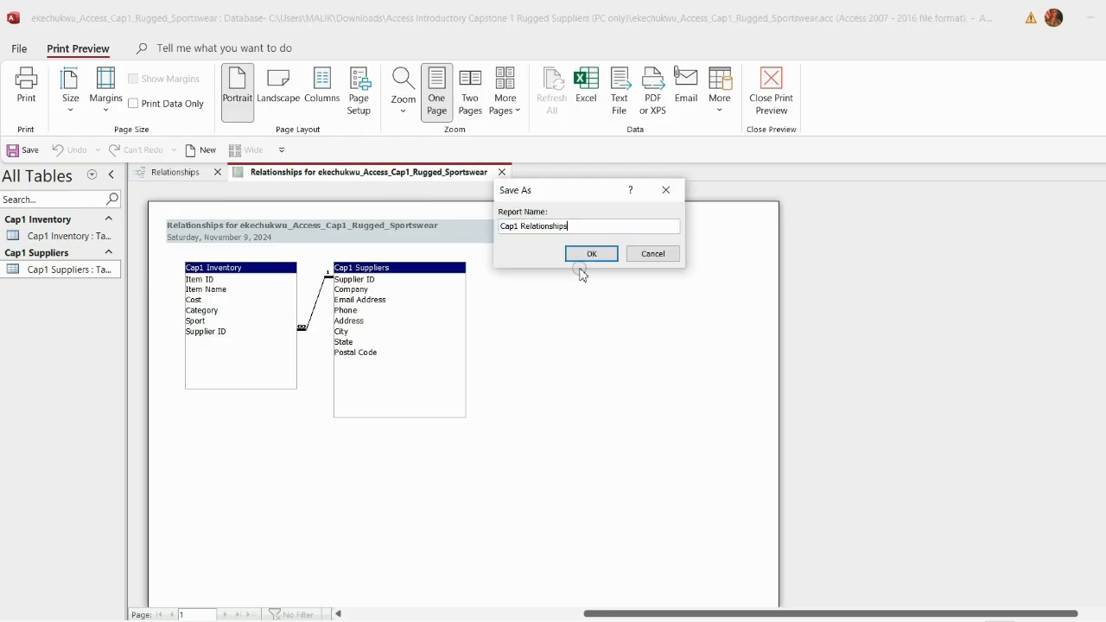
left_click(589, 255)
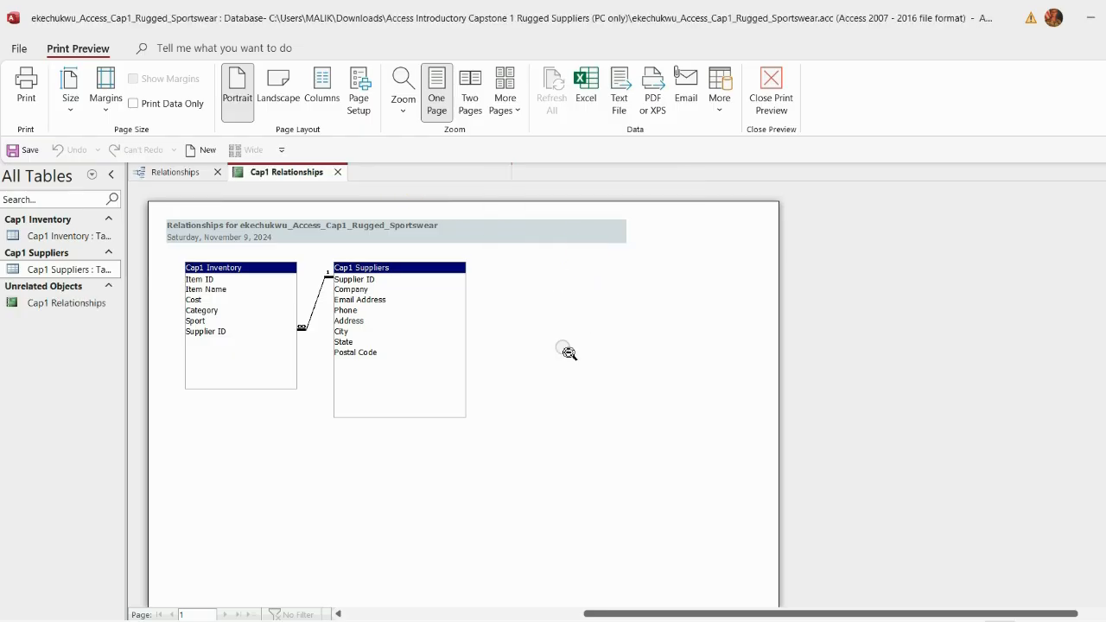
right_click(309, 172)
left_click(352, 230)
Step: In the Word instructions, clear the highlight from step 9 and highlight the step 10 text in yellow
key("alt+Tab")
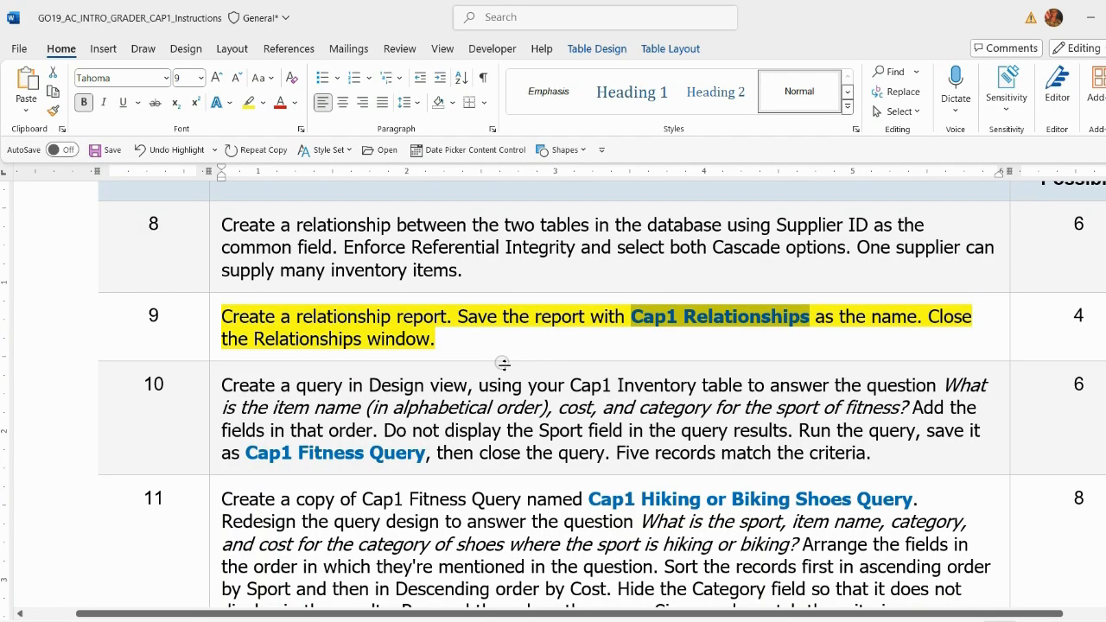
left_click(213, 348)
left_click(289, 322)
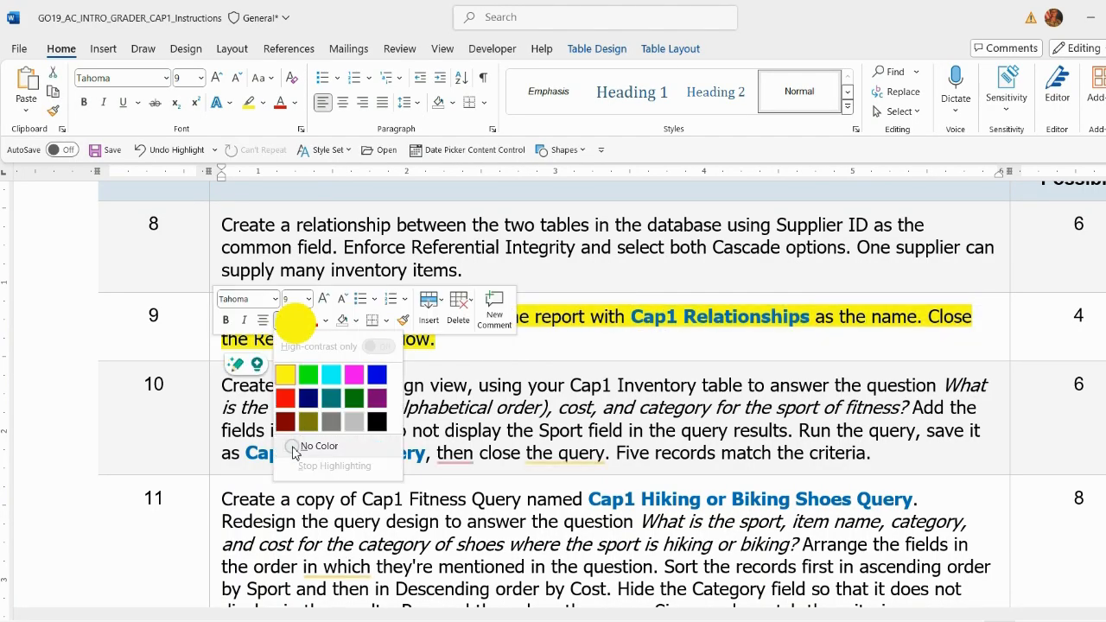
left_click(337, 447)
left_click(213, 414)
scroll(284, 250, "down", 3)
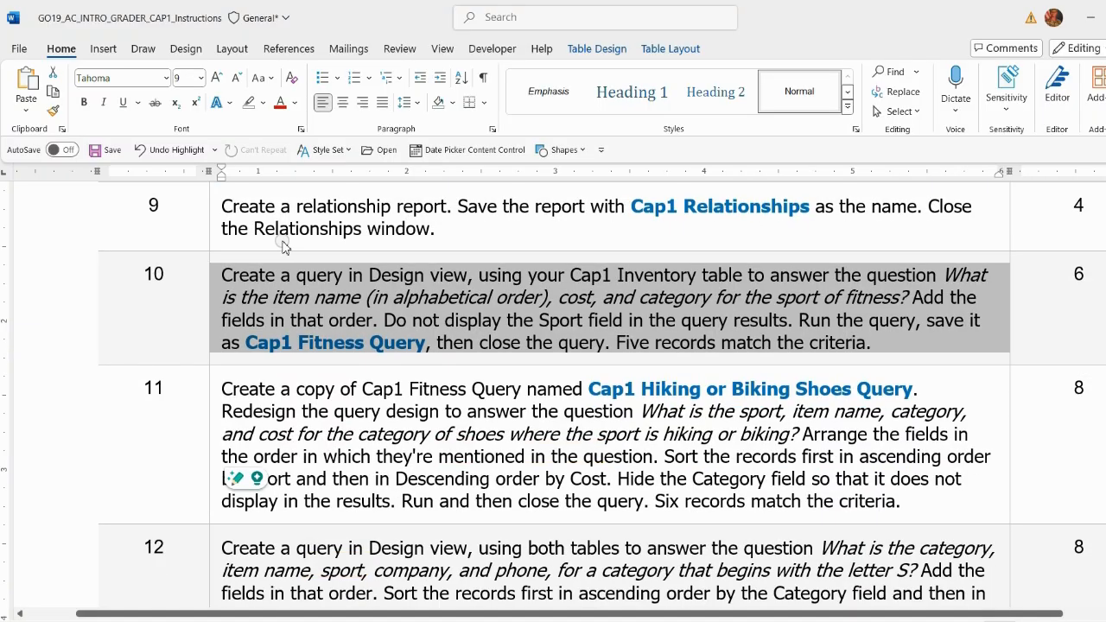
left_click(263, 102)
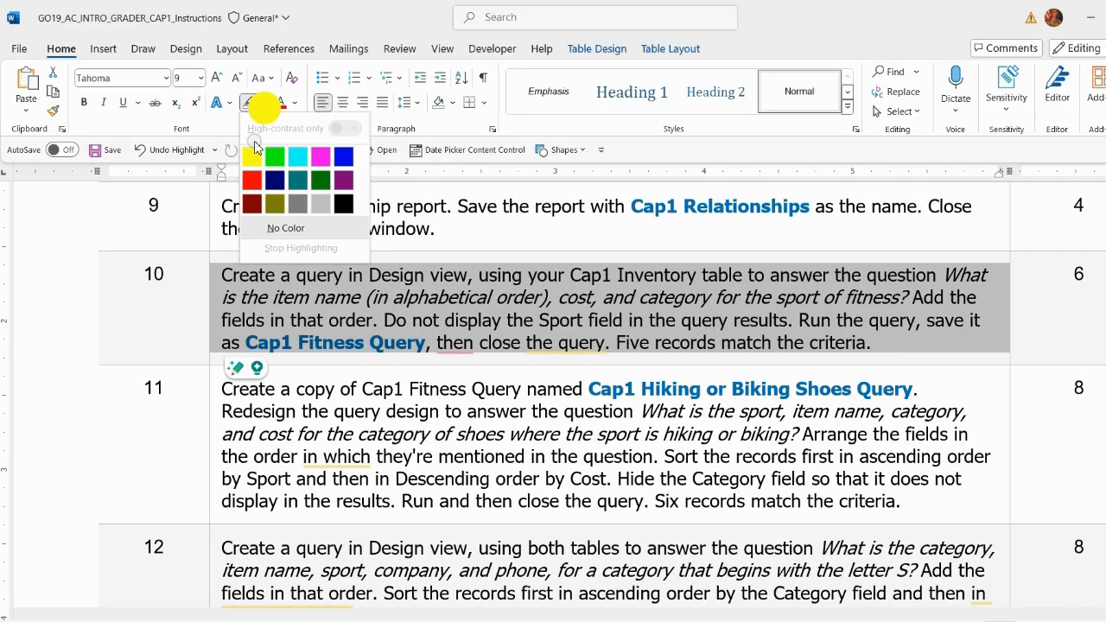
left_click(261, 154)
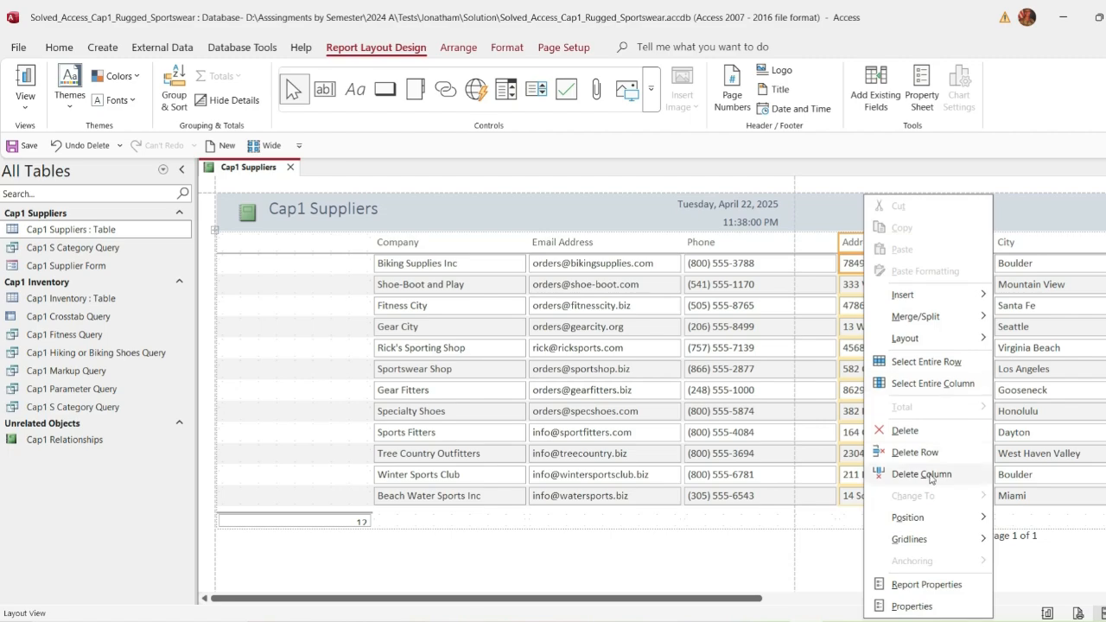
Step: In the Cap1 Suppliers report in Access, delete the Address column and the empty column before Company
left_click(930, 475)
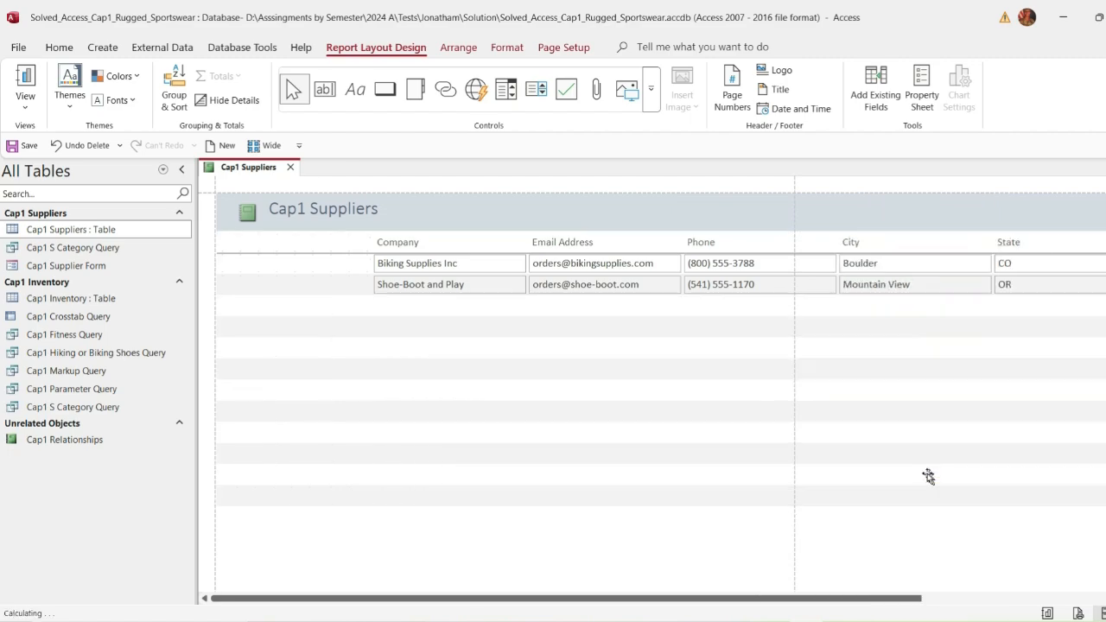
left_click(282, 246)
right_click(277, 243)
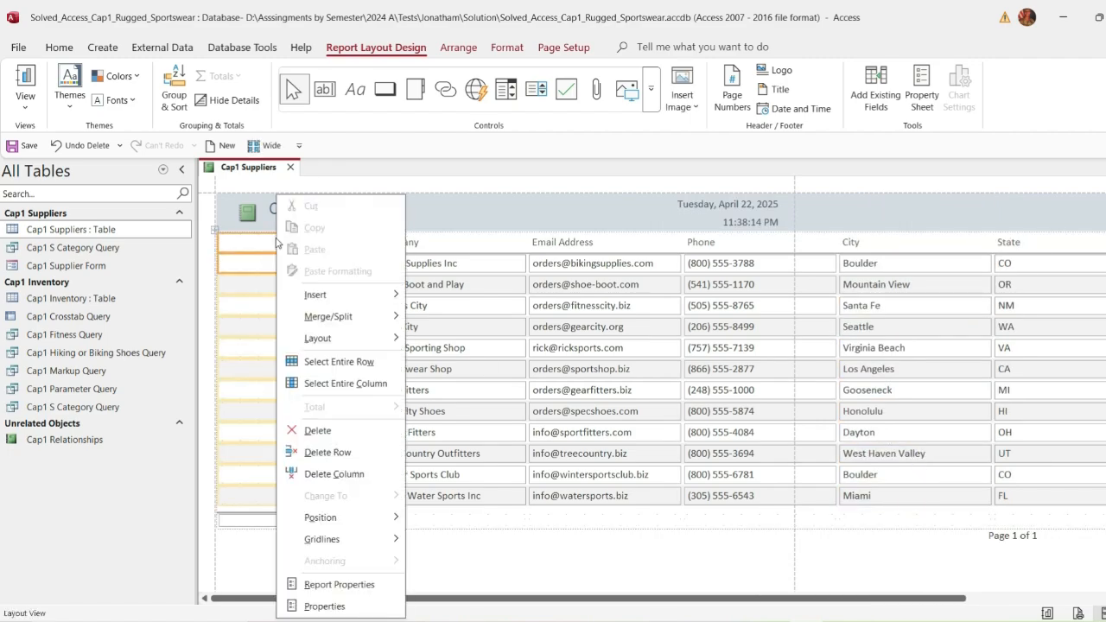
left_click(341, 472)
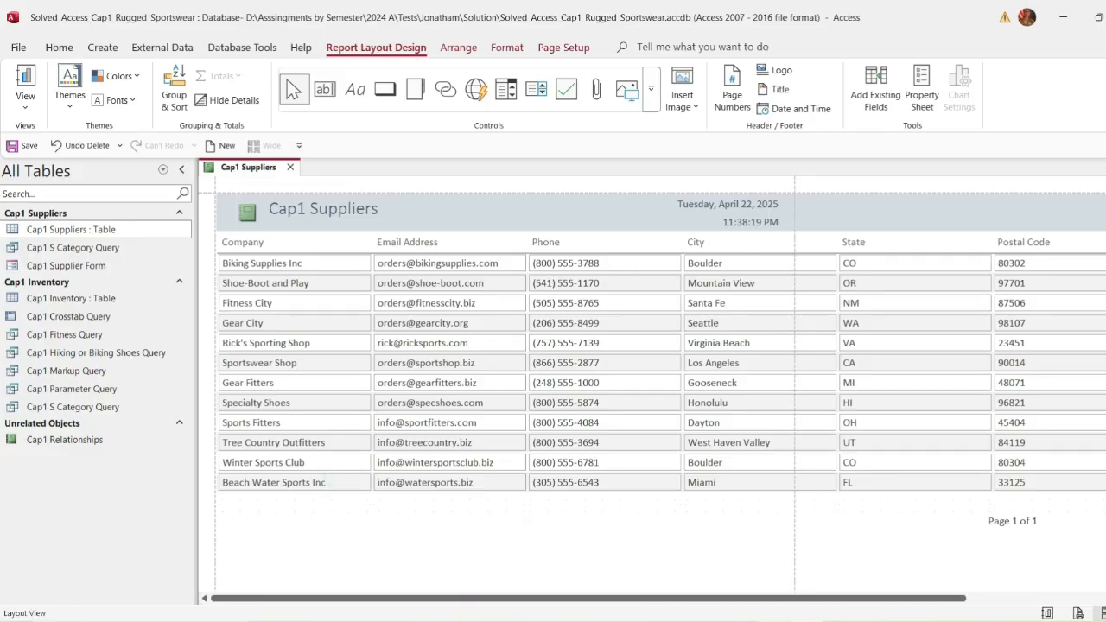
Step: Check the fields to delete in step 17 of the Word instructions and delete the City column from the Access report
key("alt+Tab")
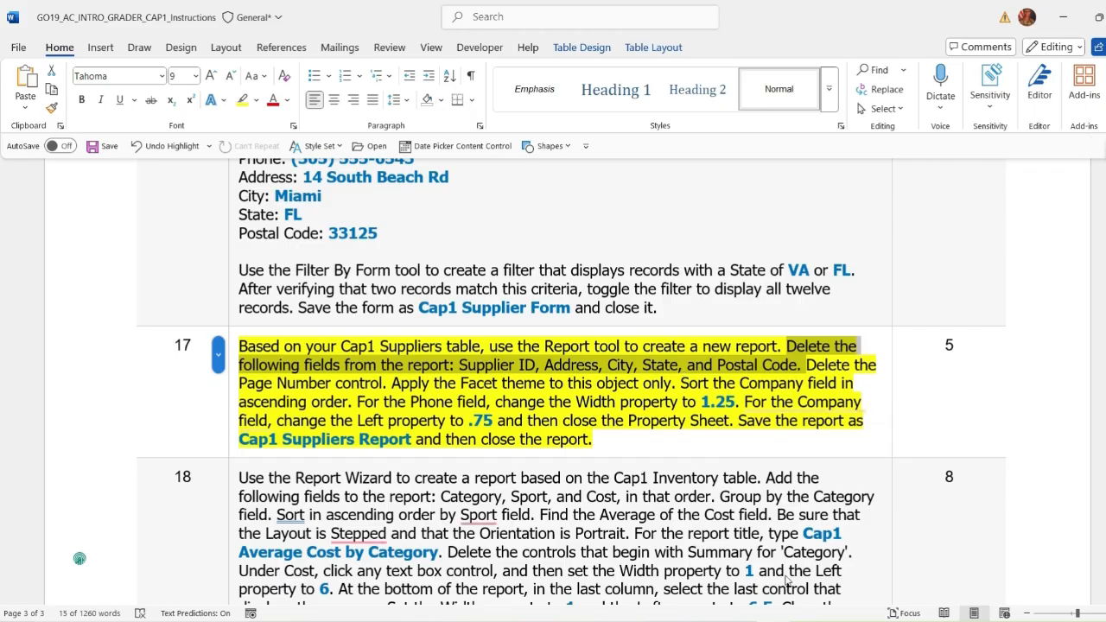
key("alt+Tab")
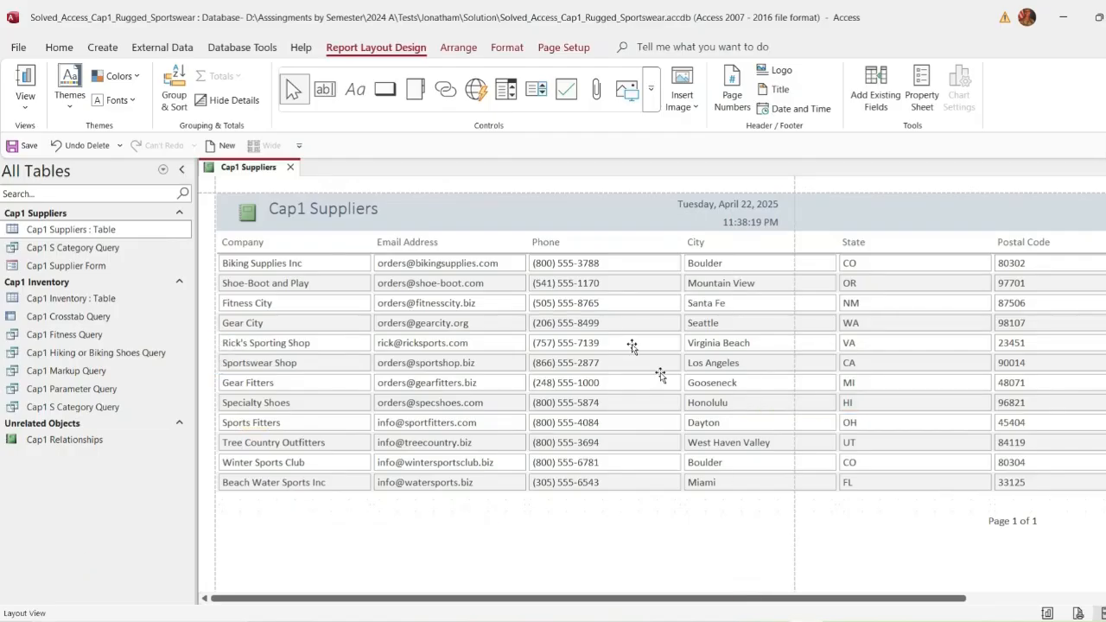
left_click(705, 245)
left_click(711, 263, "shift")
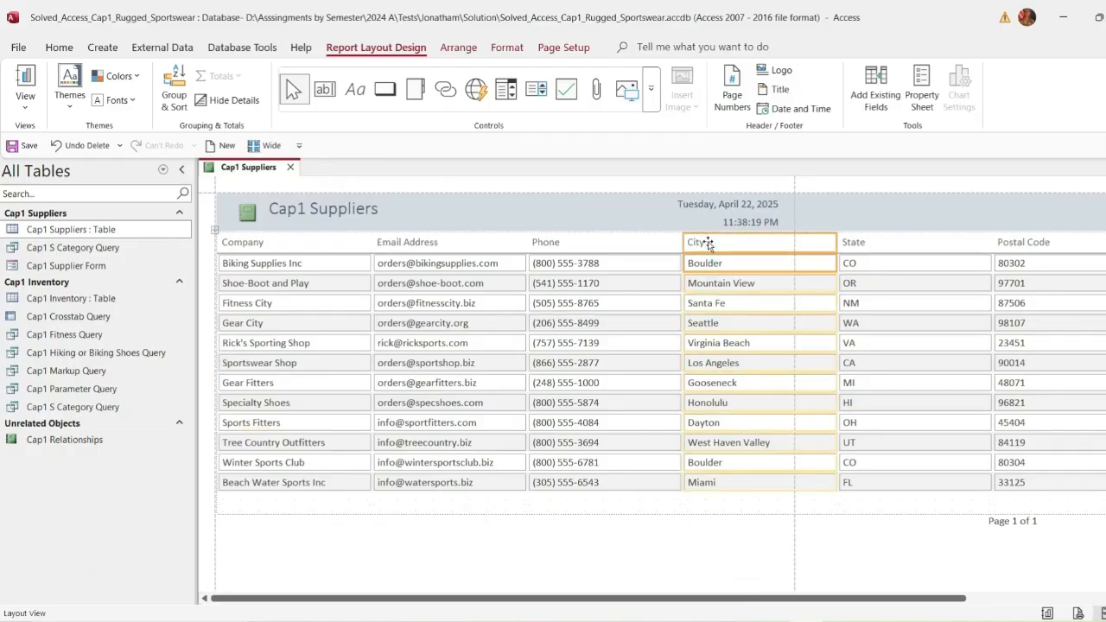
right_click(707, 245)
left_click(754, 472)
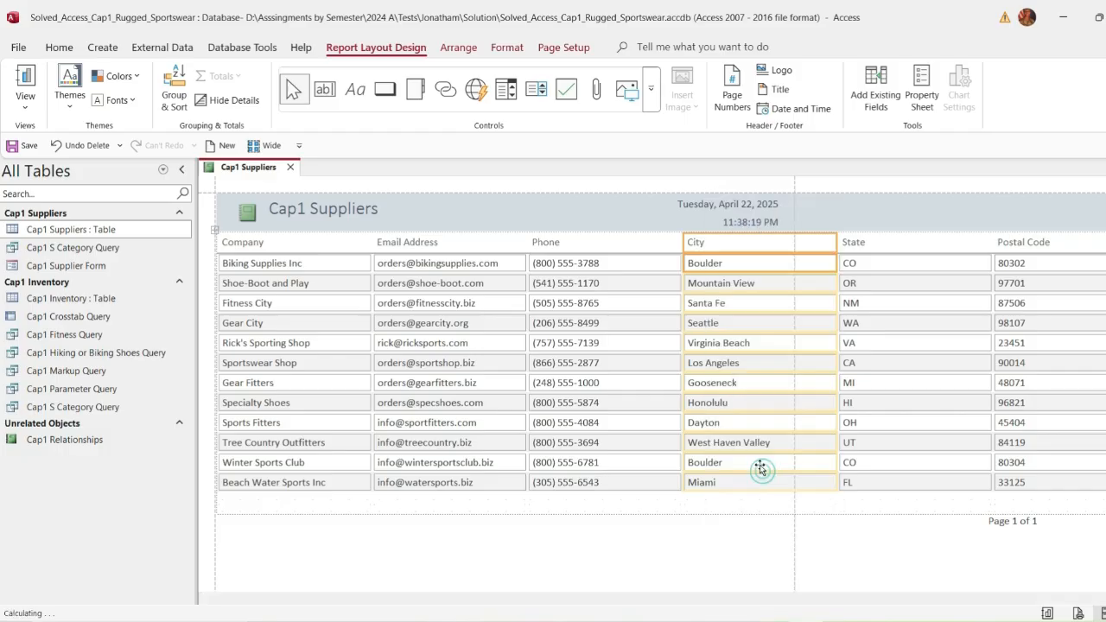
Step: Delete the State column, heading and data, from the Cap1 Suppliers report
left_click(722, 245)
left_click(717, 263)
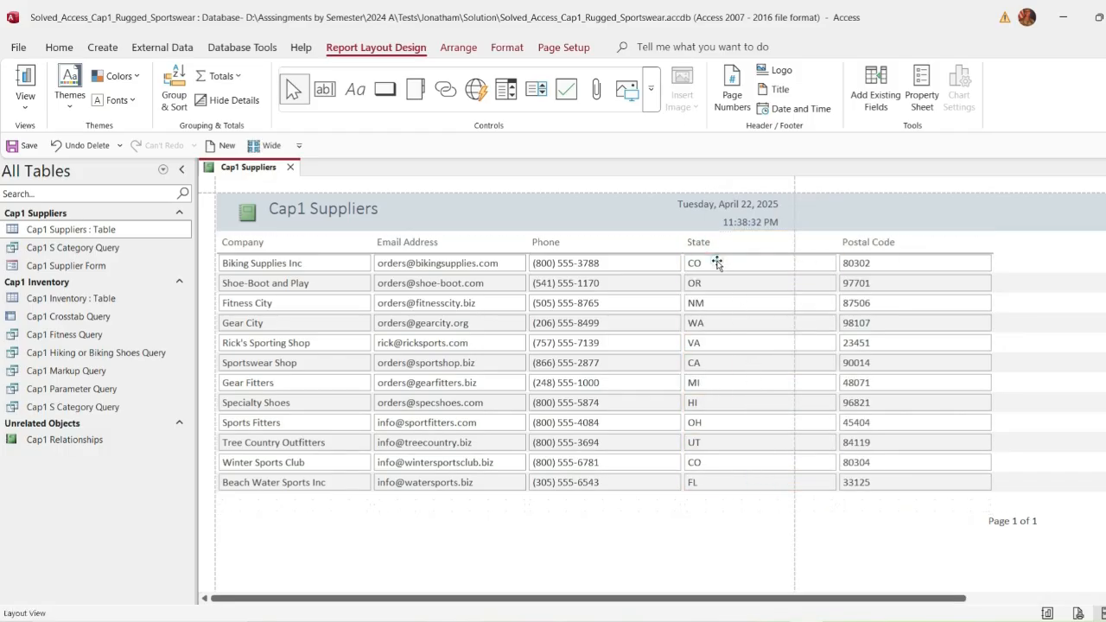
left_click(718, 244, "shift")
right_click(719, 251)
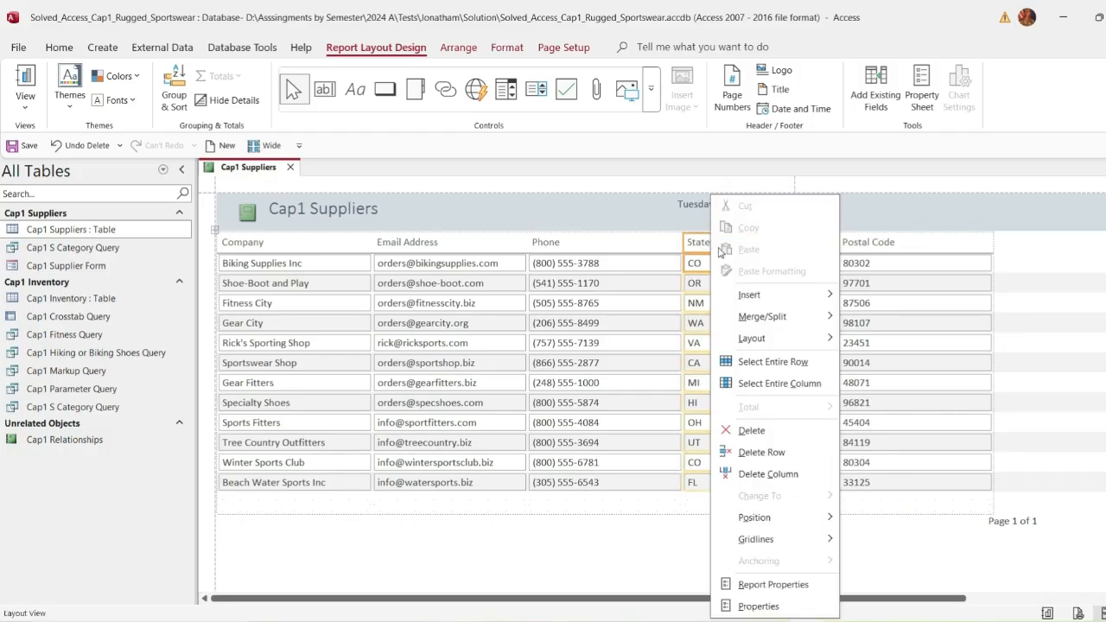
left_click(772, 474)
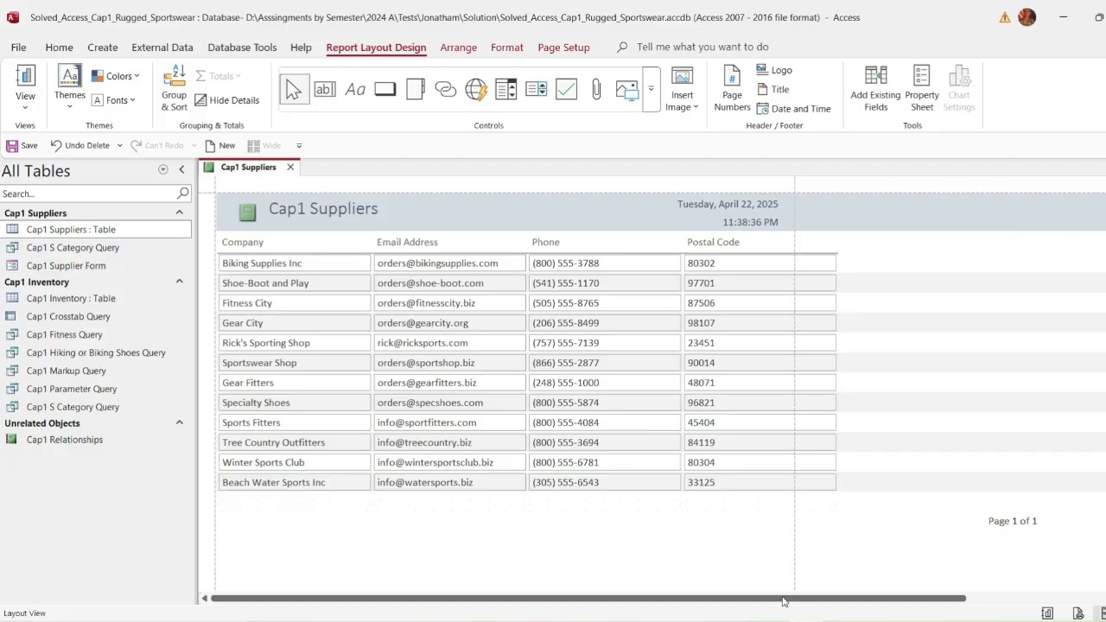
Step: Recheck step 17's field list in Word and delete the Postal Code column from the Access report
key("alt+Tab")
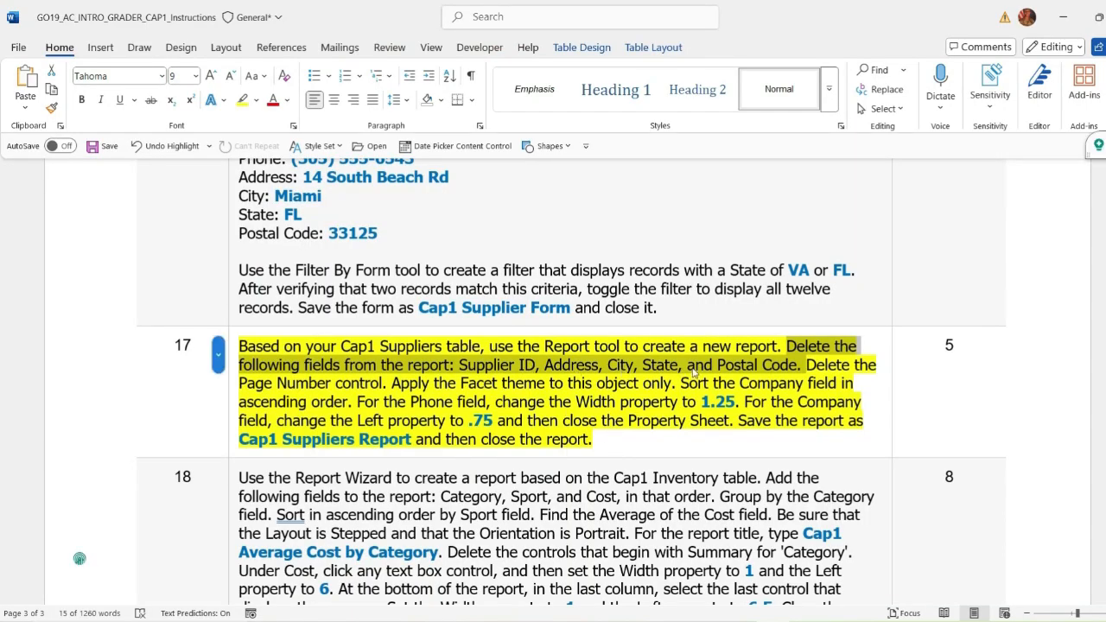
key("alt+Tab")
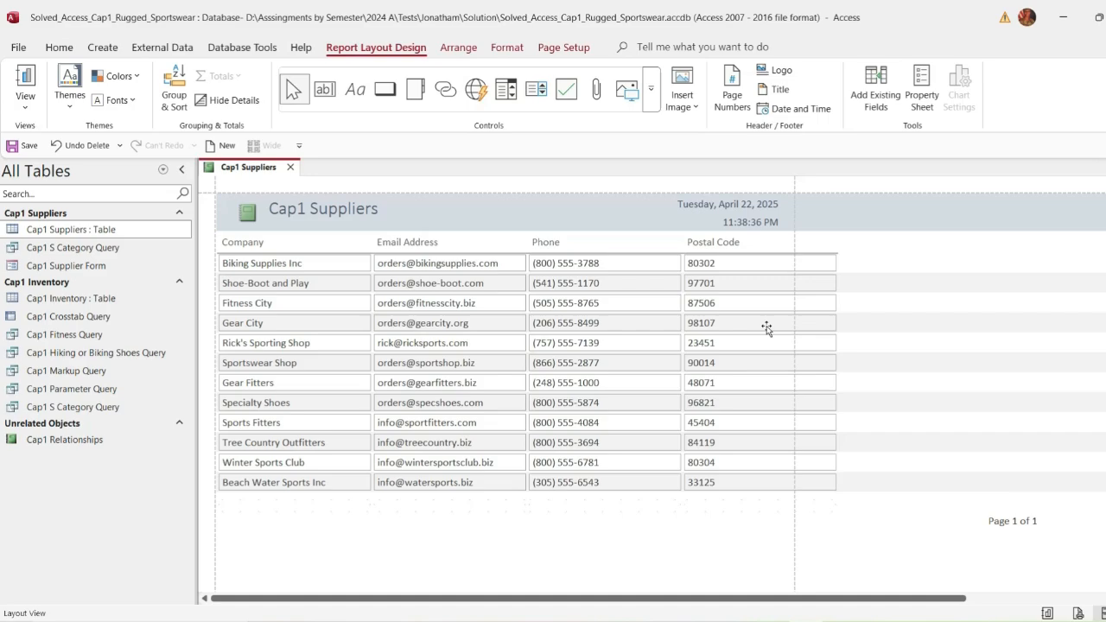
left_click(719, 244)
left_click(723, 263, "shift")
right_click(722, 263)
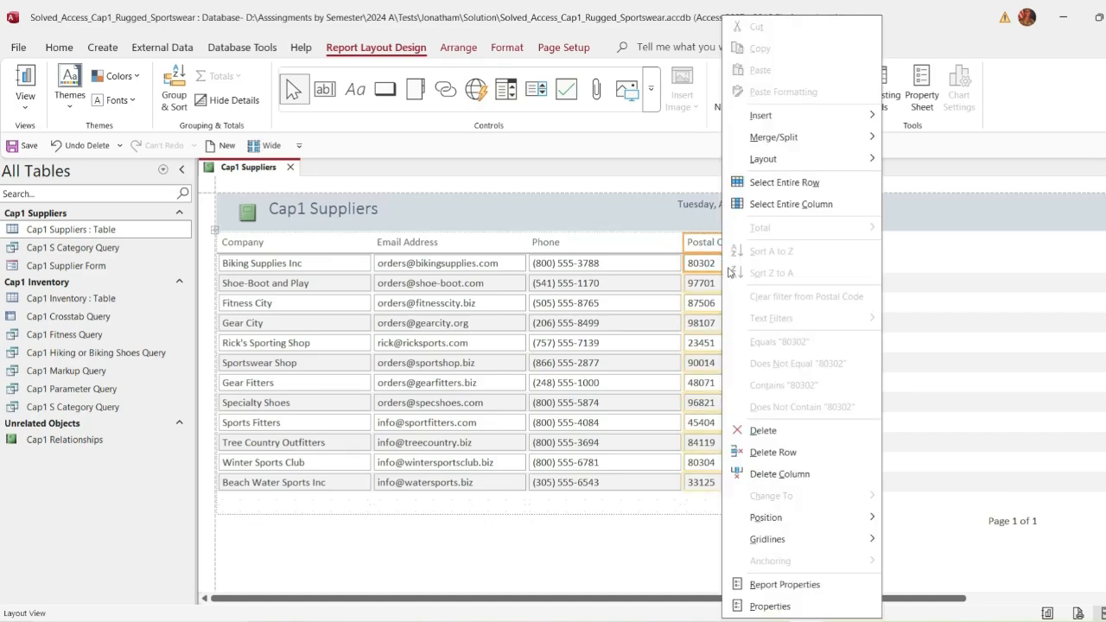
left_click(780, 474)
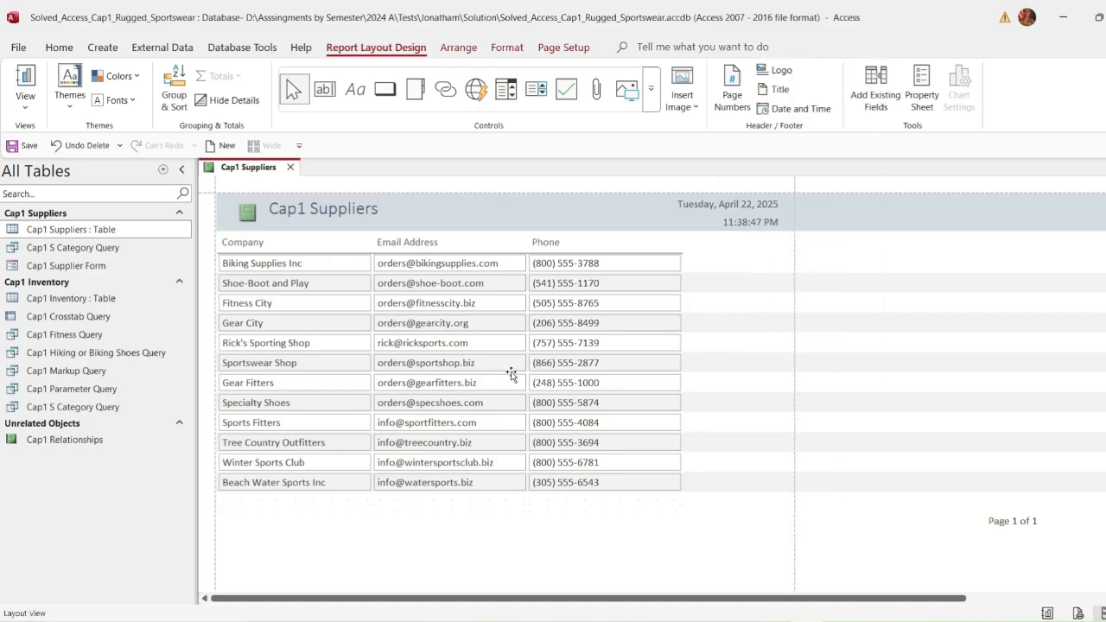
Step: Read step 17's sentence about deleting the Page Number control in the Word instructions, and return to the Access report without saving it
left_click(23, 145)
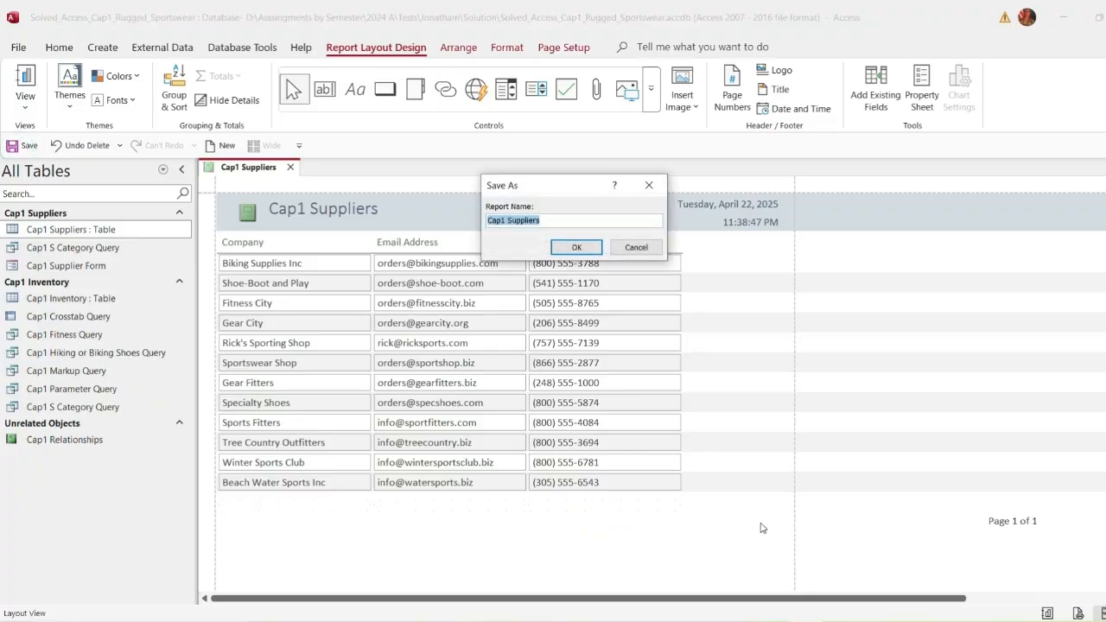
key("alt+Tab")
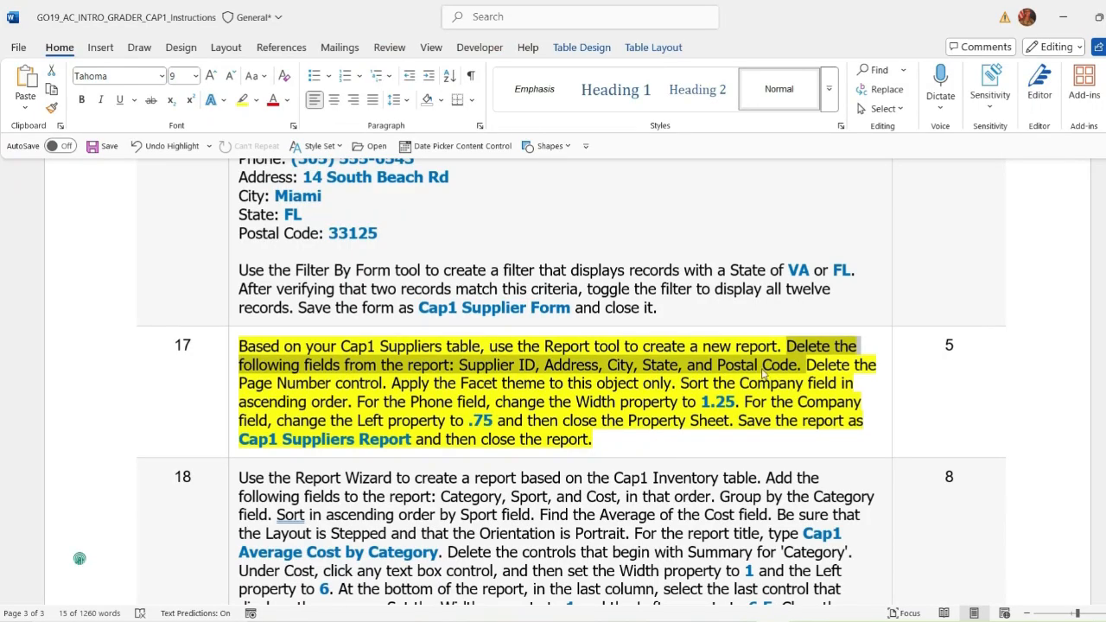
left_click(812, 365)
left_click_drag(808, 365, 392, 383)
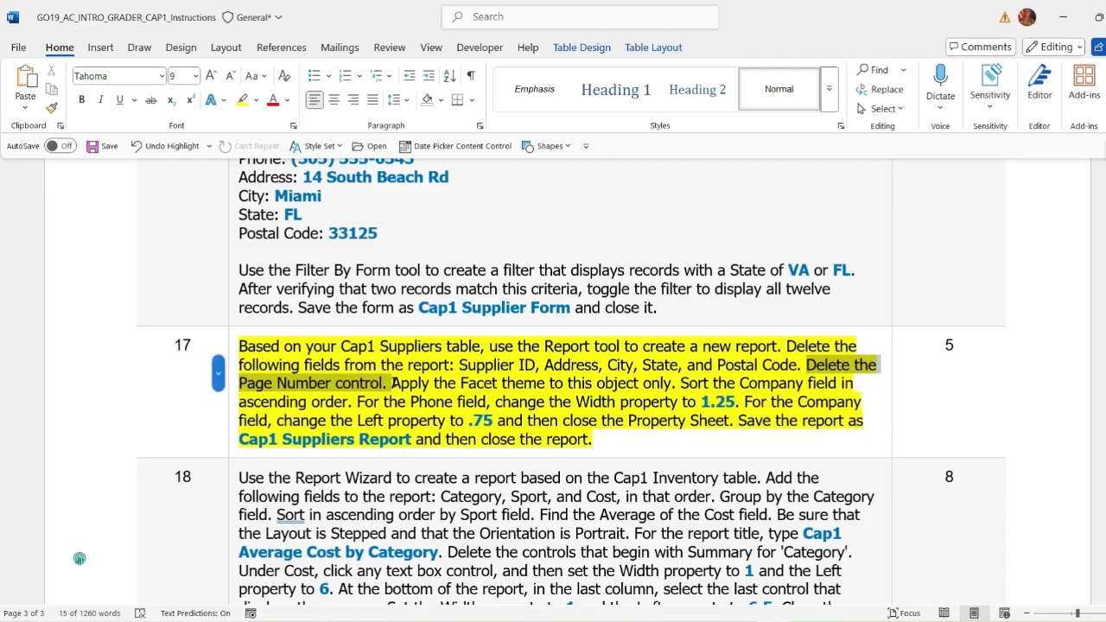
scroll(883, 400, "down", 1)
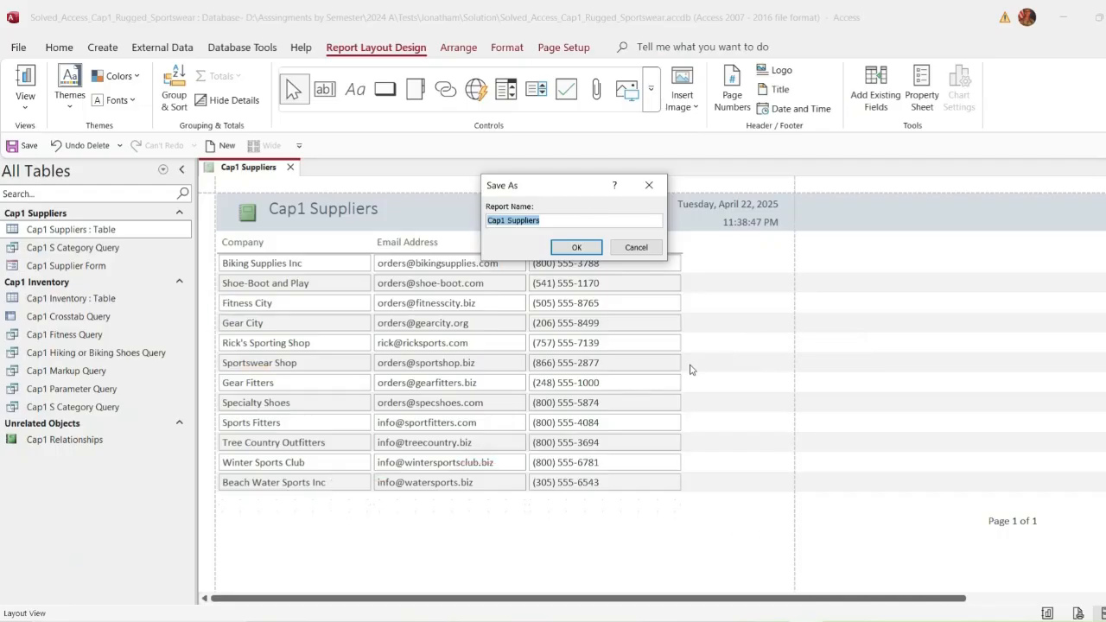
left_click(637, 248)
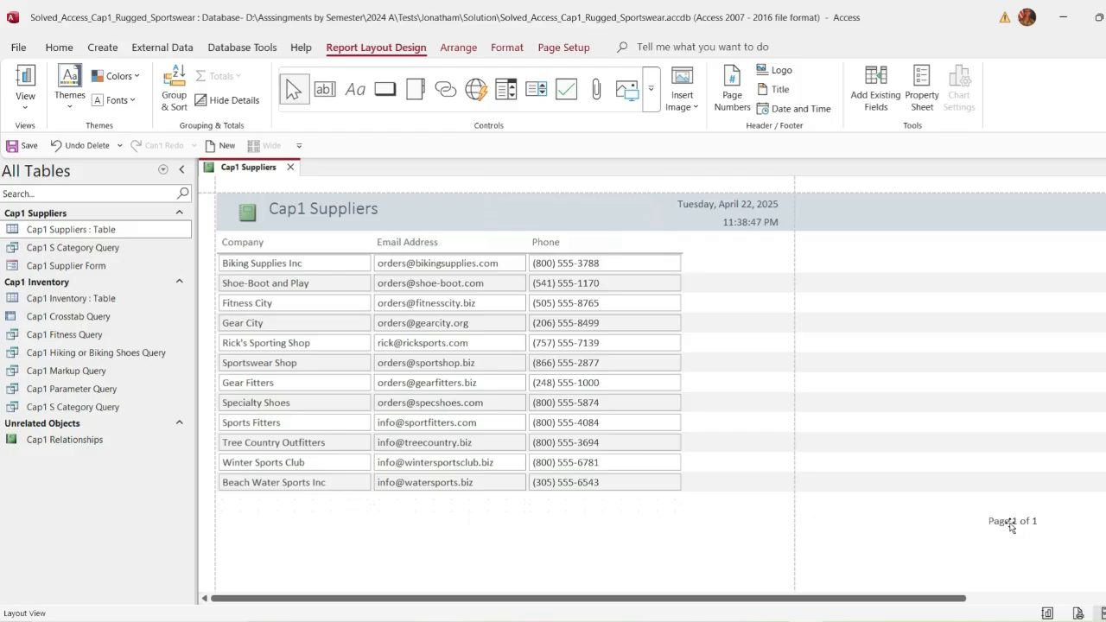
Step: Delete the Page Number control from the Cap1 Suppliers report and check step 17's theme instruction in Word
left_click(1008, 523)
key("Delete")
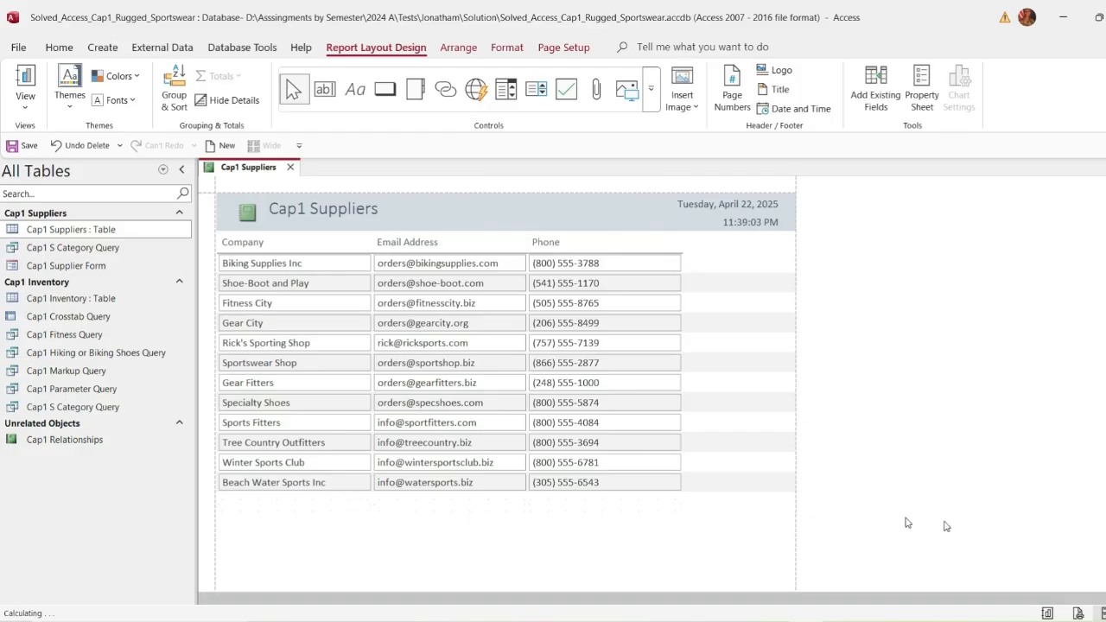
key("alt+Tab")
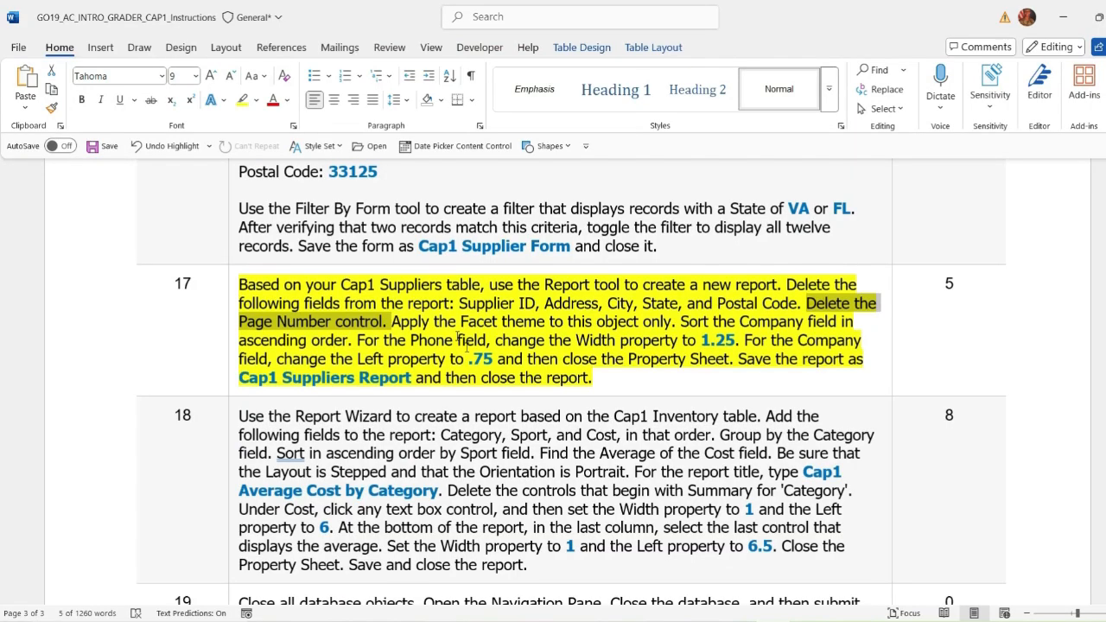
left_click(393, 321)
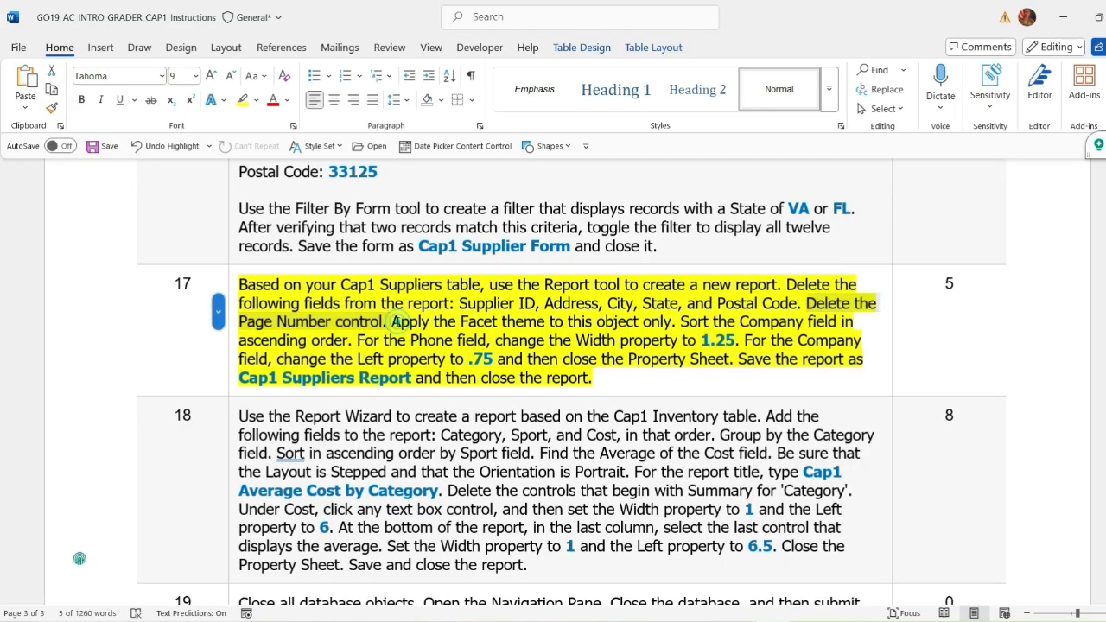
left_click_drag(393, 320, 672, 321)
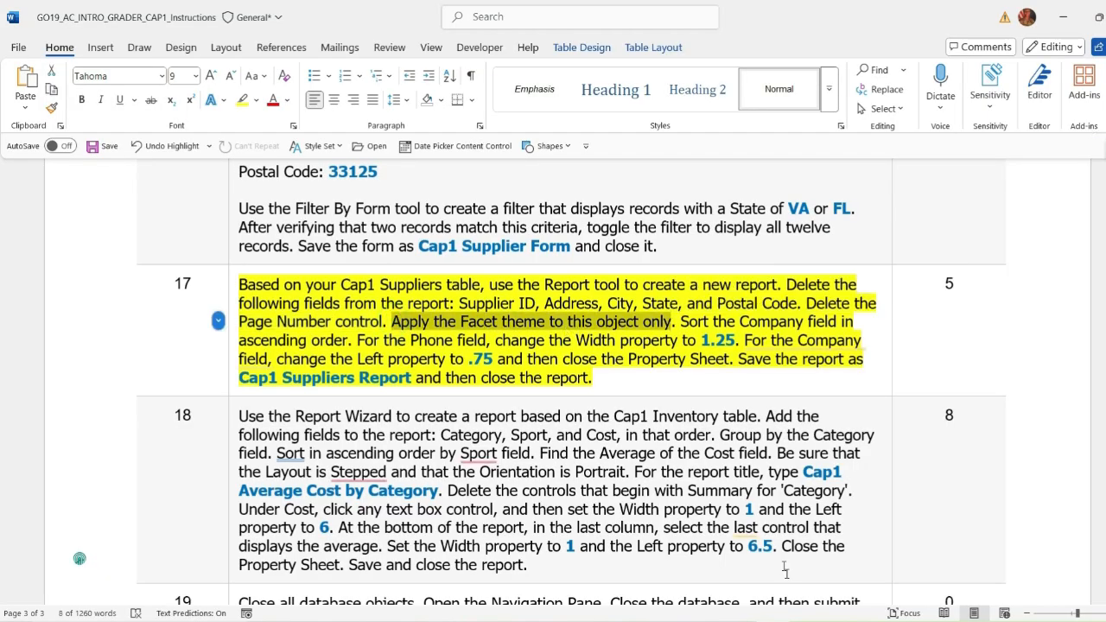
Step: Return to Access and apply the Facet theme to the Cap1 Suppliers report object only
key("alt+Tab")
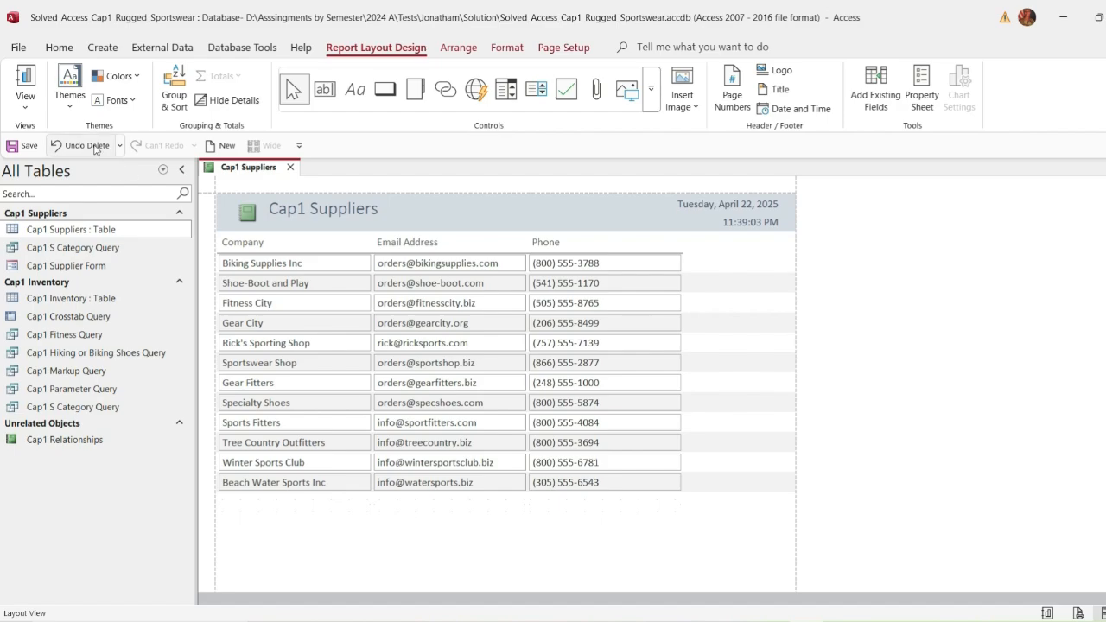
left_click(68, 115)
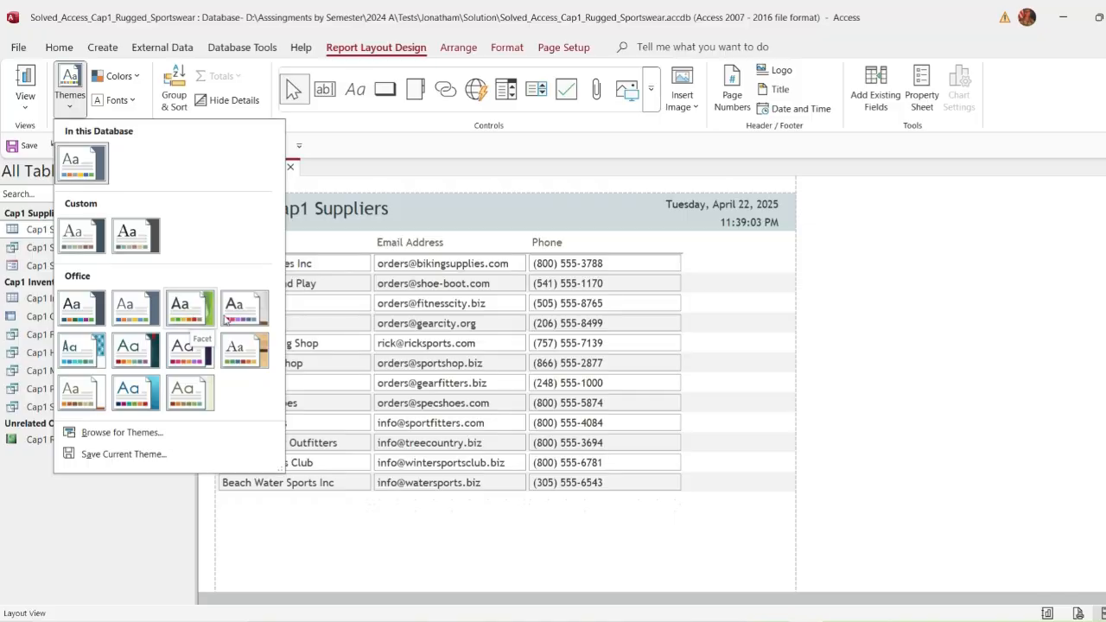
right_click(182, 314)
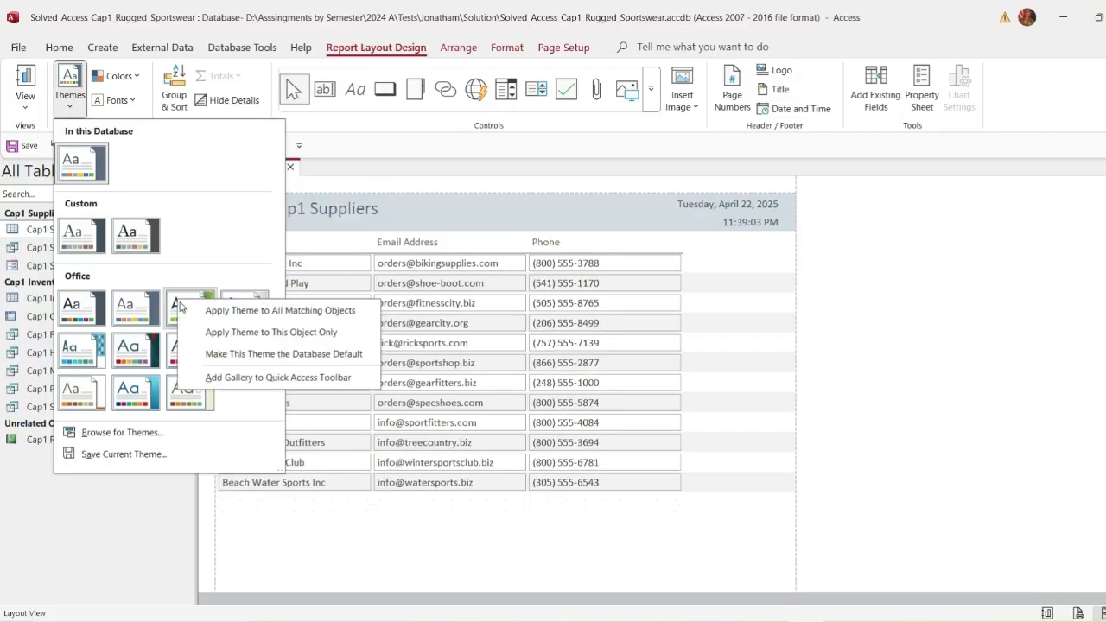
left_click(303, 333)
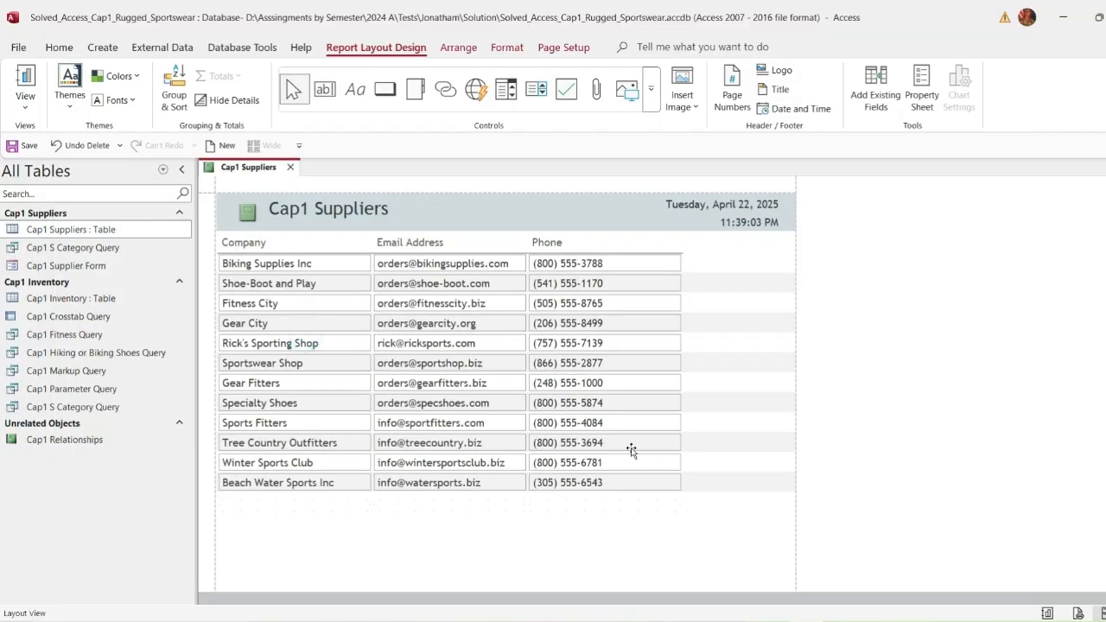
Step: Read step 17's sorting instruction in Word and sort the Access report by Company in ascending order
key("alt+Tab")
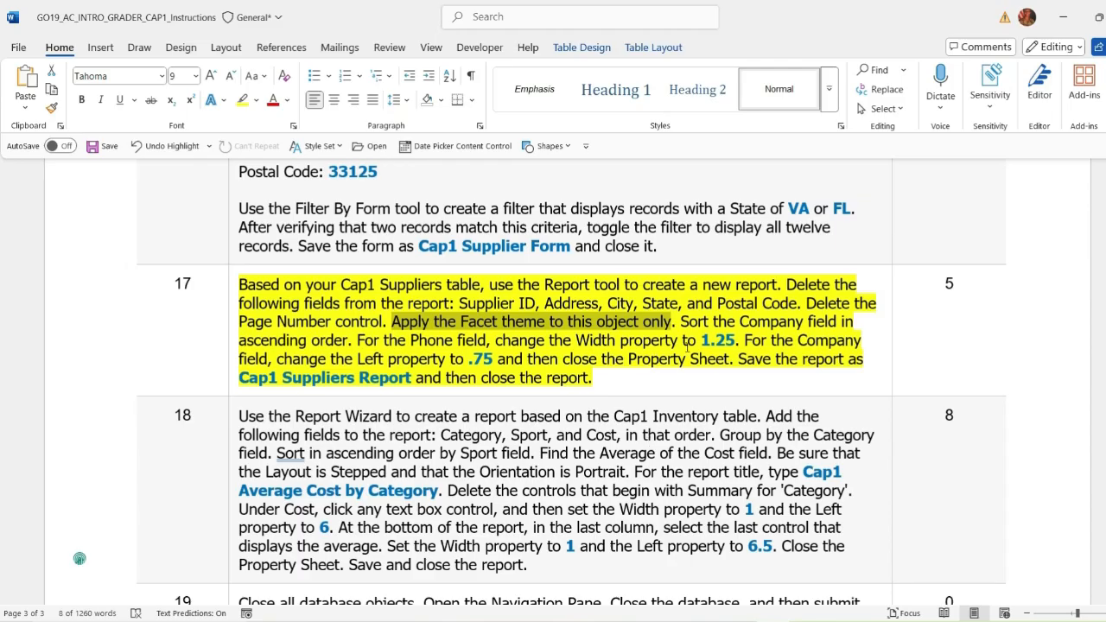
left_click_drag(680, 322, 355, 340)
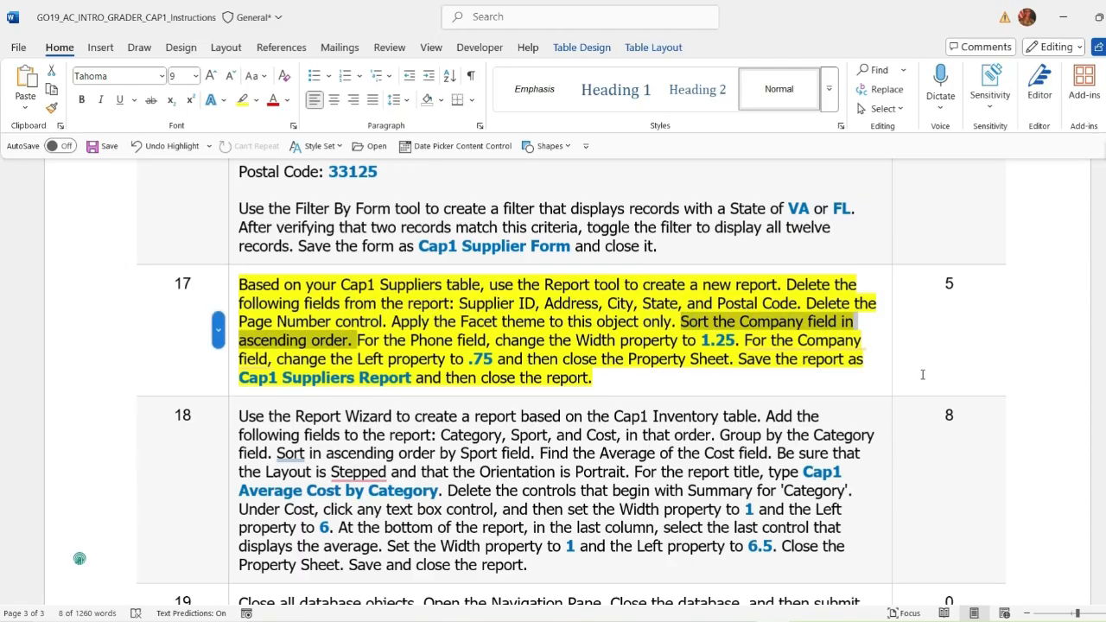
scroll(794, 265, "down", 3)
scroll(794, 266, "up", 2)
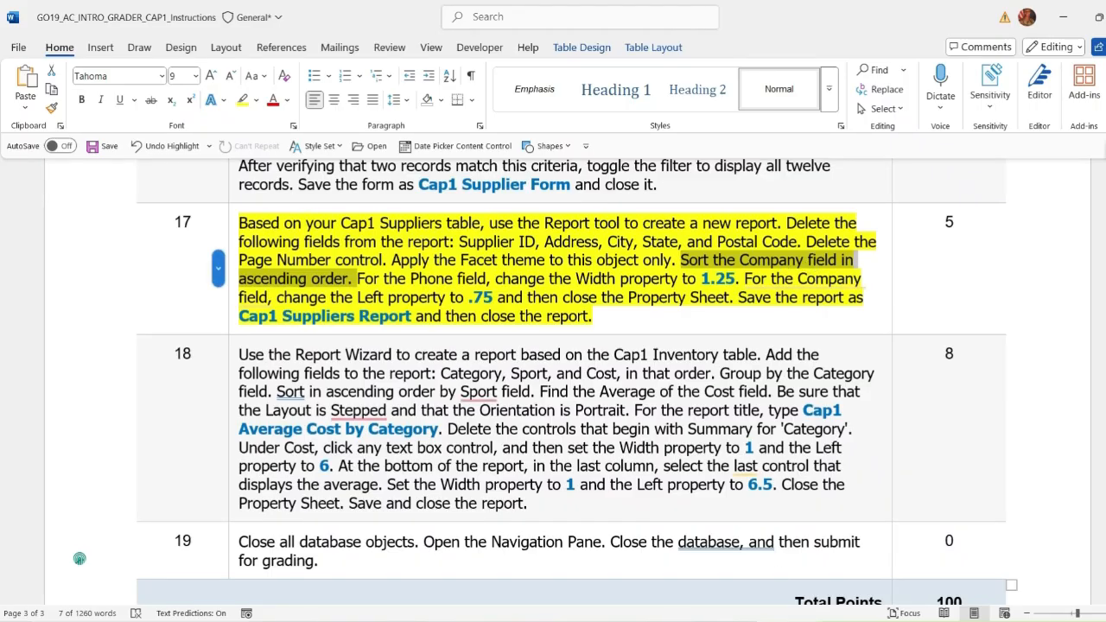
key("alt+Tab")
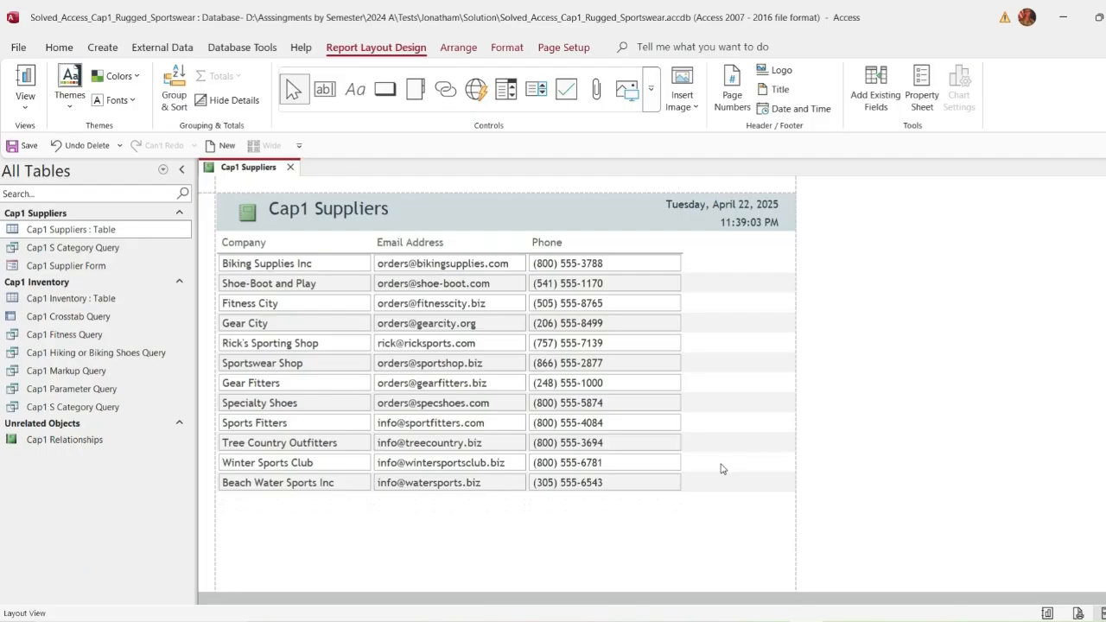
left_click(294, 250)
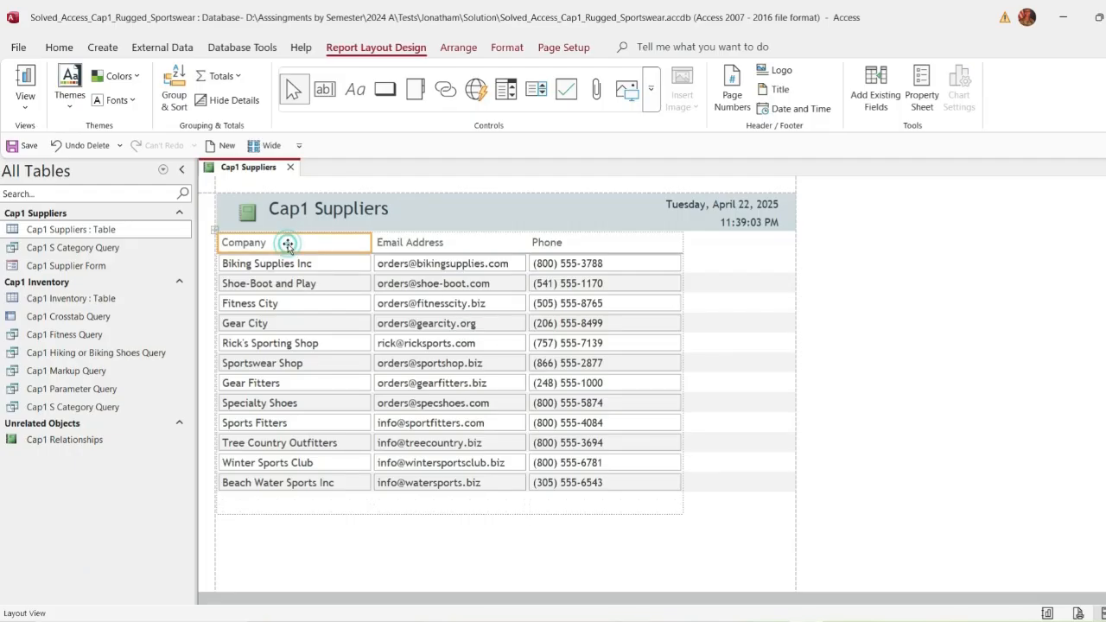
left_click(174, 108)
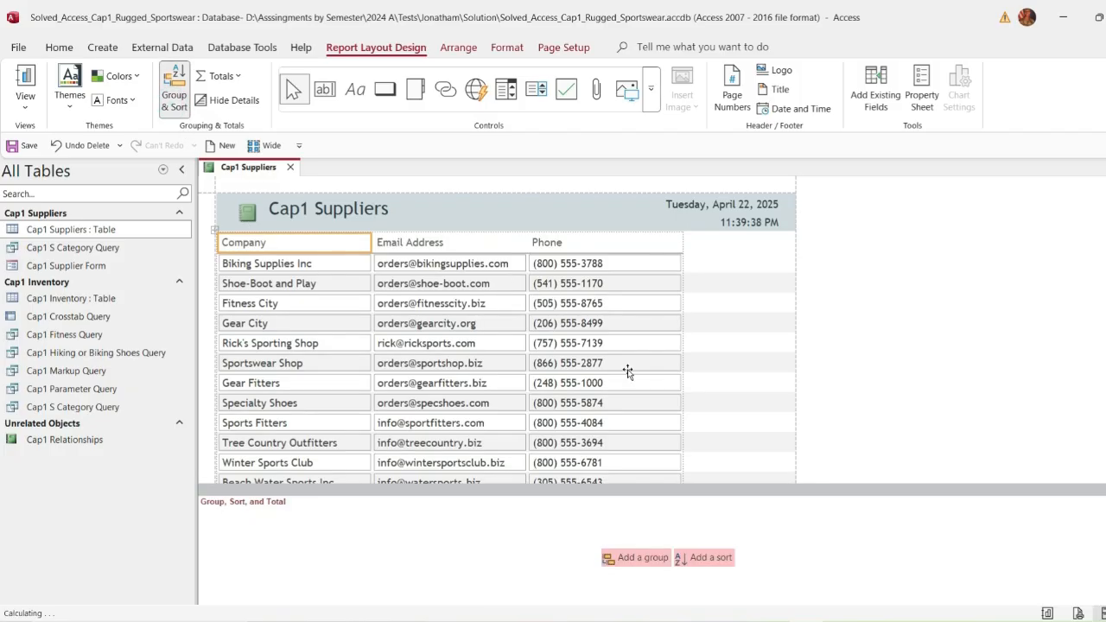
left_click(709, 559)
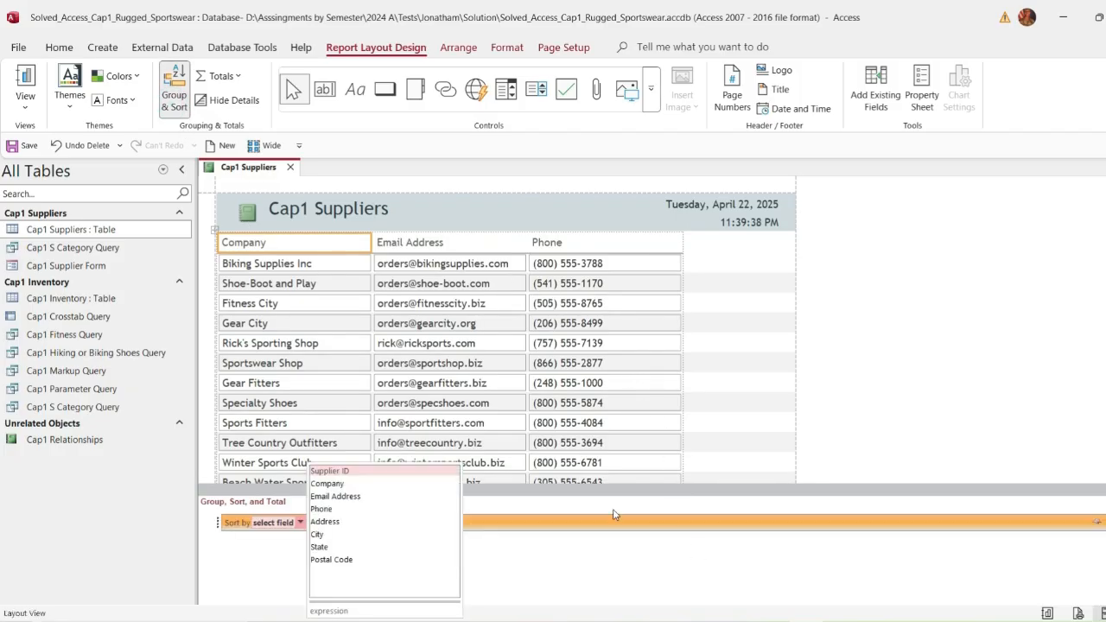
left_click(352, 489)
Step: Check the Phone field instruction in Word and set the Phone field's Width property to 1.25 in the Access report
left_click(773, 621)
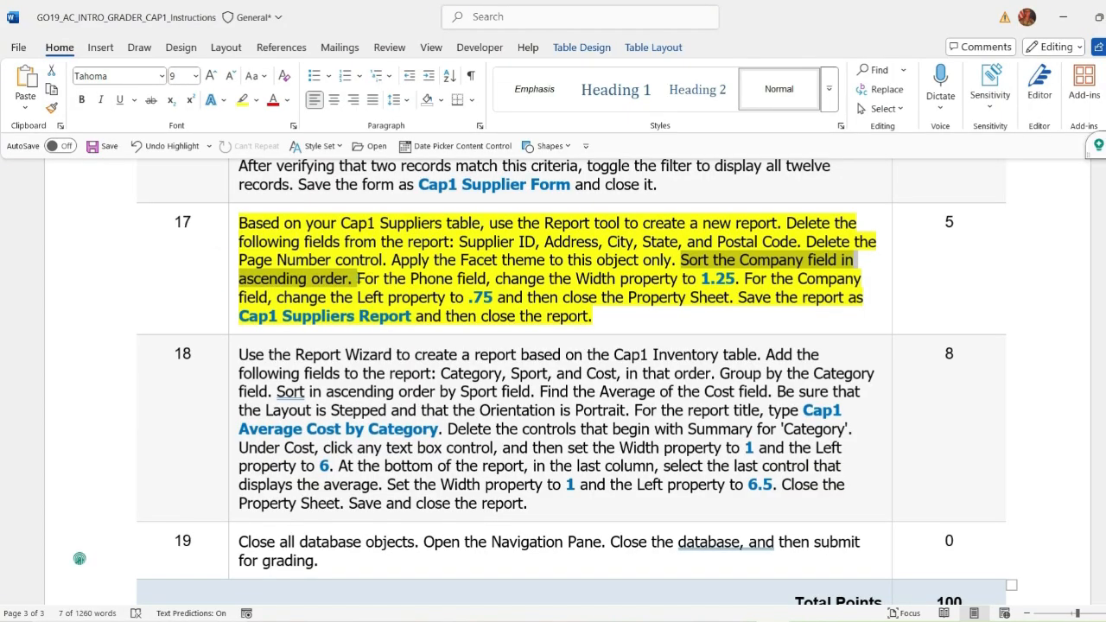
left_click_drag(357, 279, 737, 279)
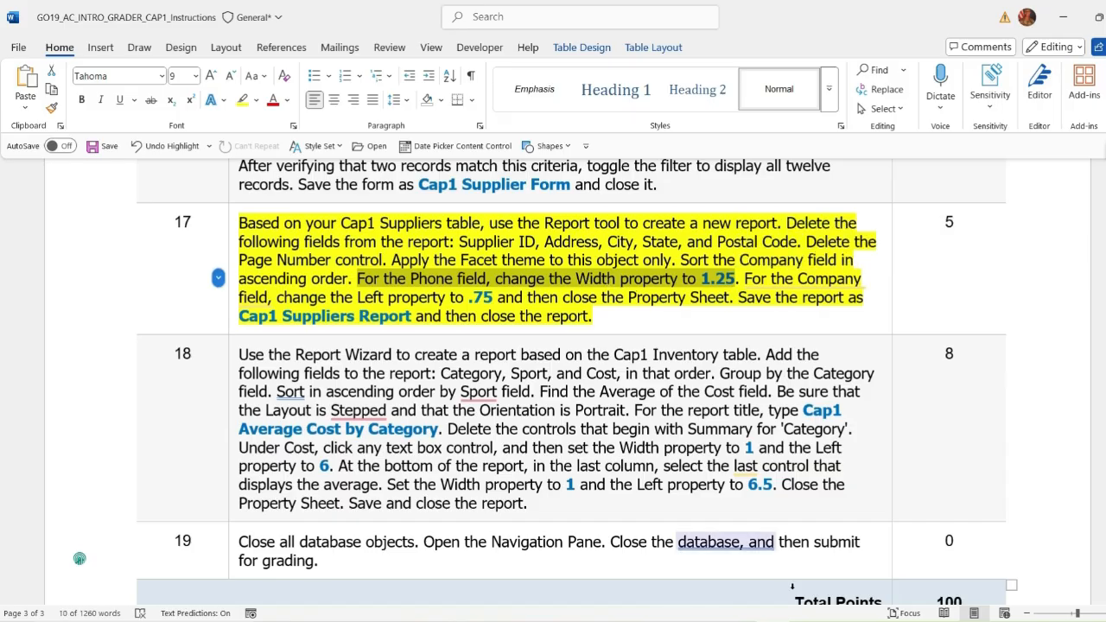
key("alt+Tab")
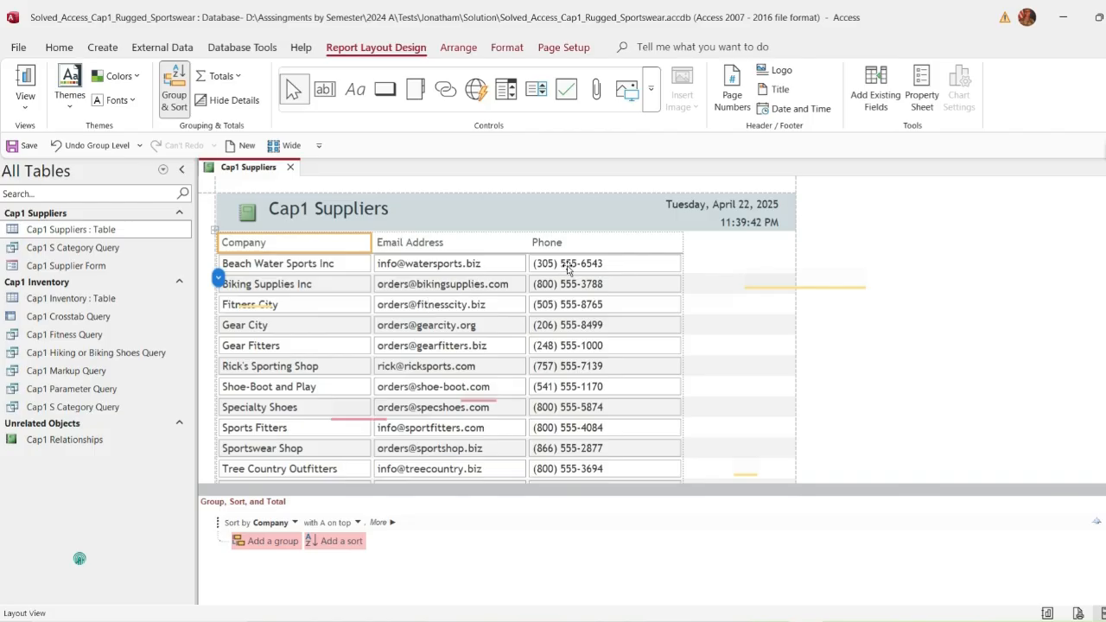
left_click(570, 263)
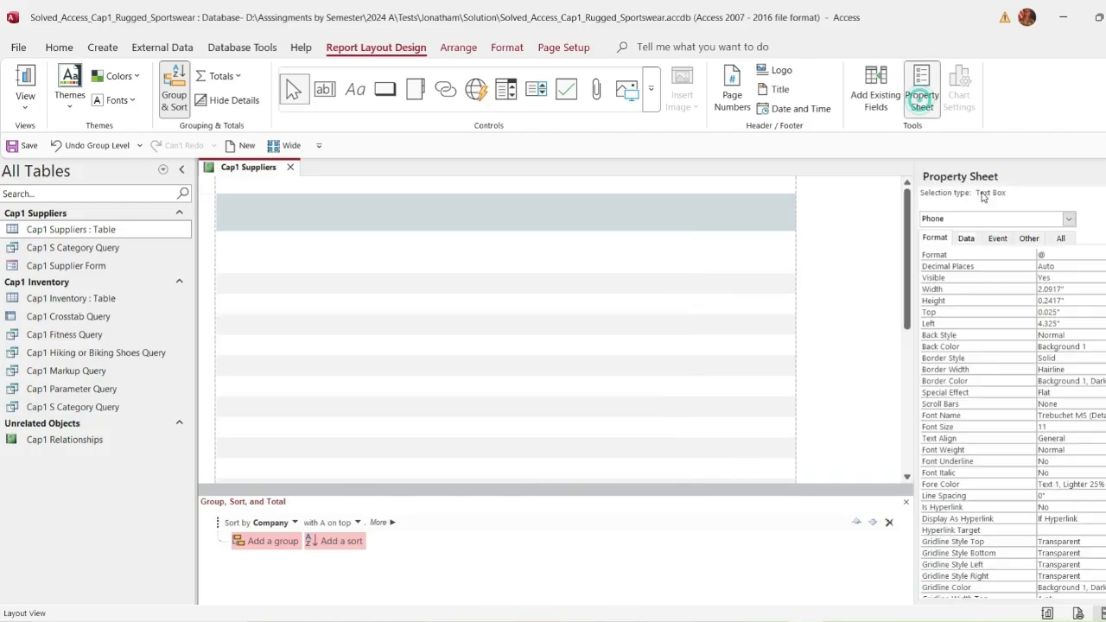
left_click(923, 91)
left_click(989, 291)
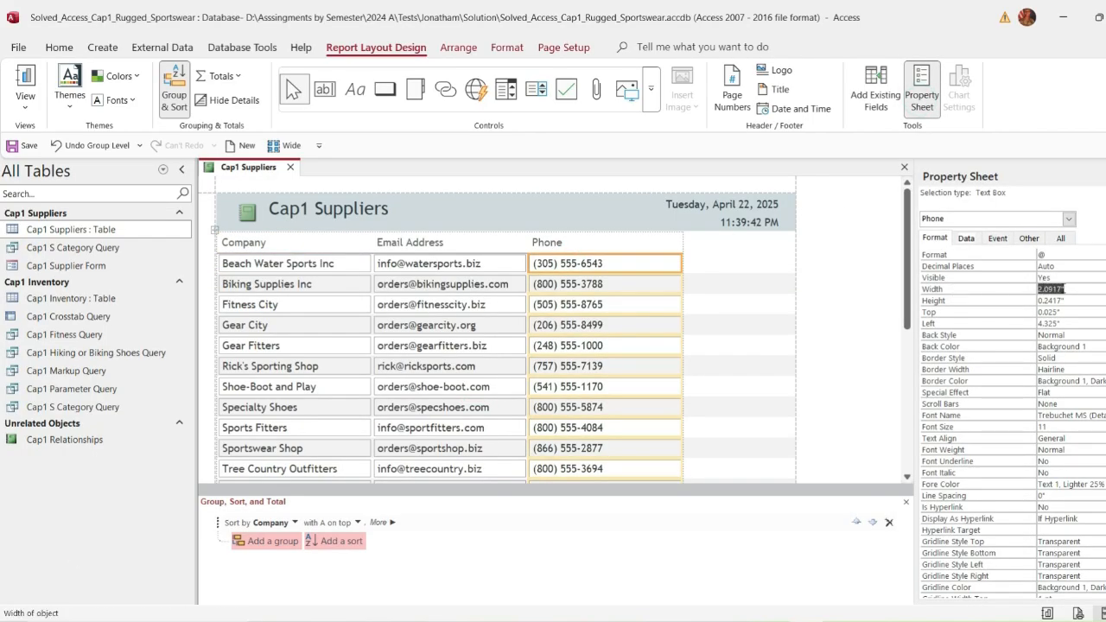
key("Delete")
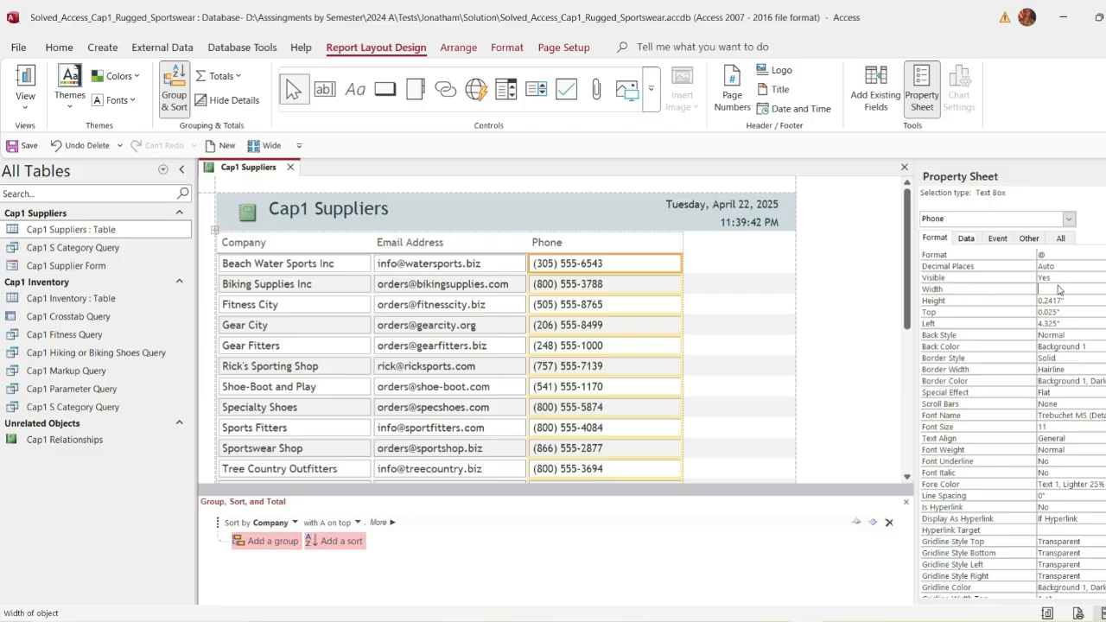
key("Num_Lock")
type("1")
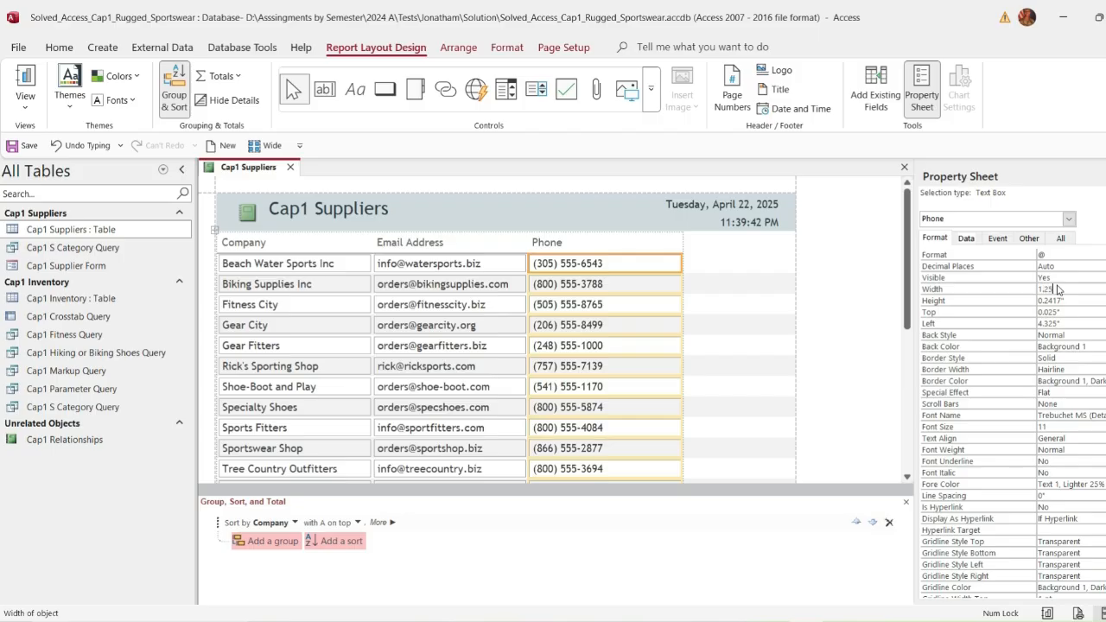
type(".25")
key("Return")
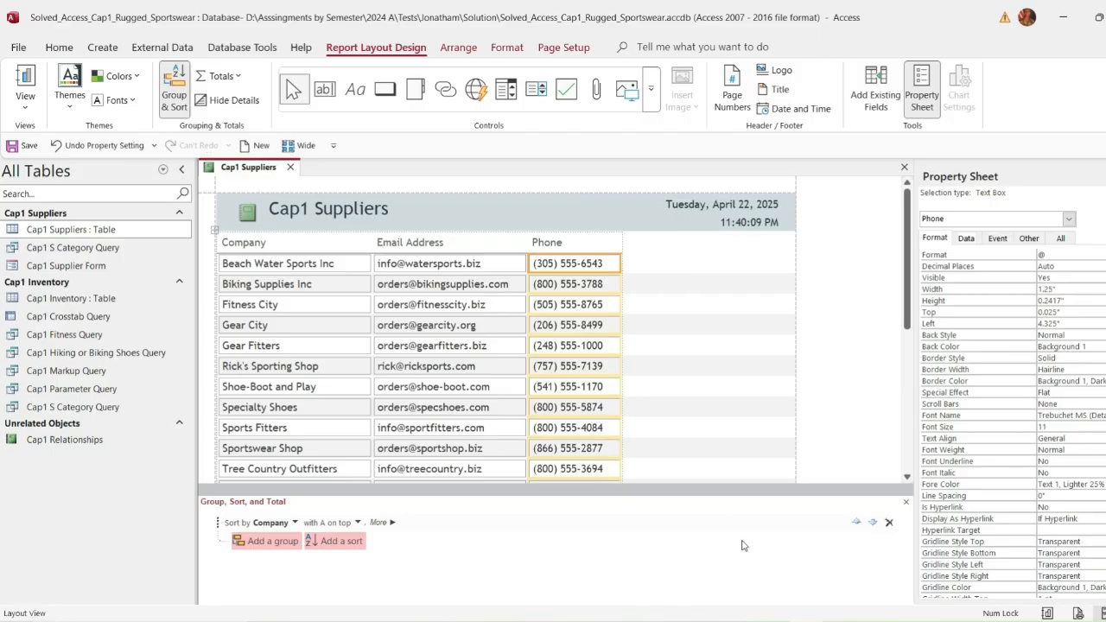
Step: Check the Company field instruction in Word and set the Company heading's Left property to 0.75 in the Access report
key("alt+Tab")
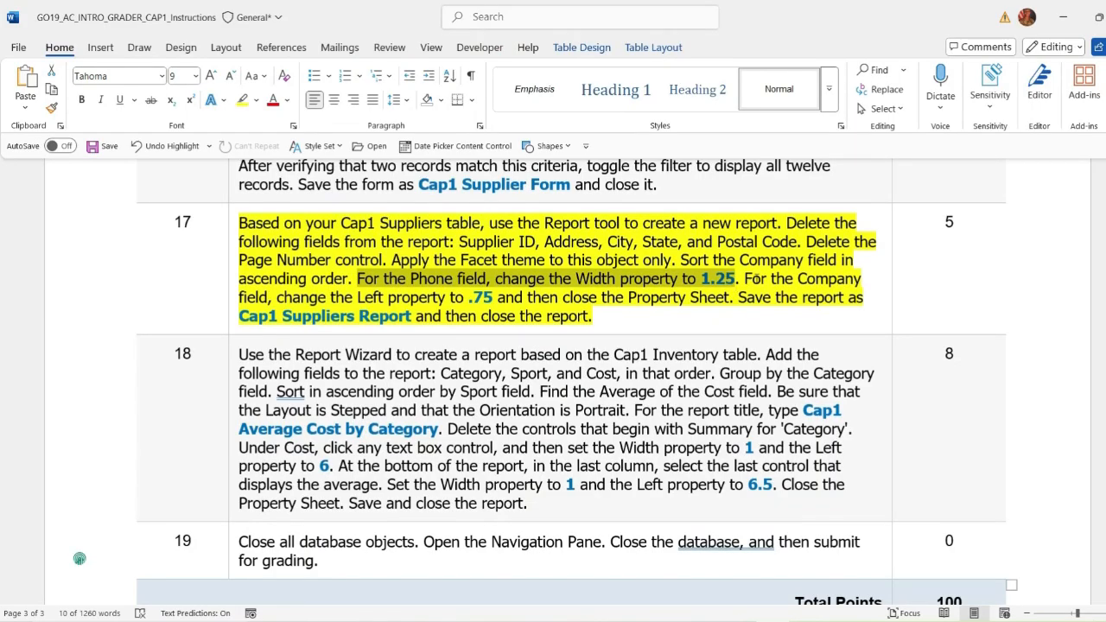
left_click_drag(746, 278, 486, 296)
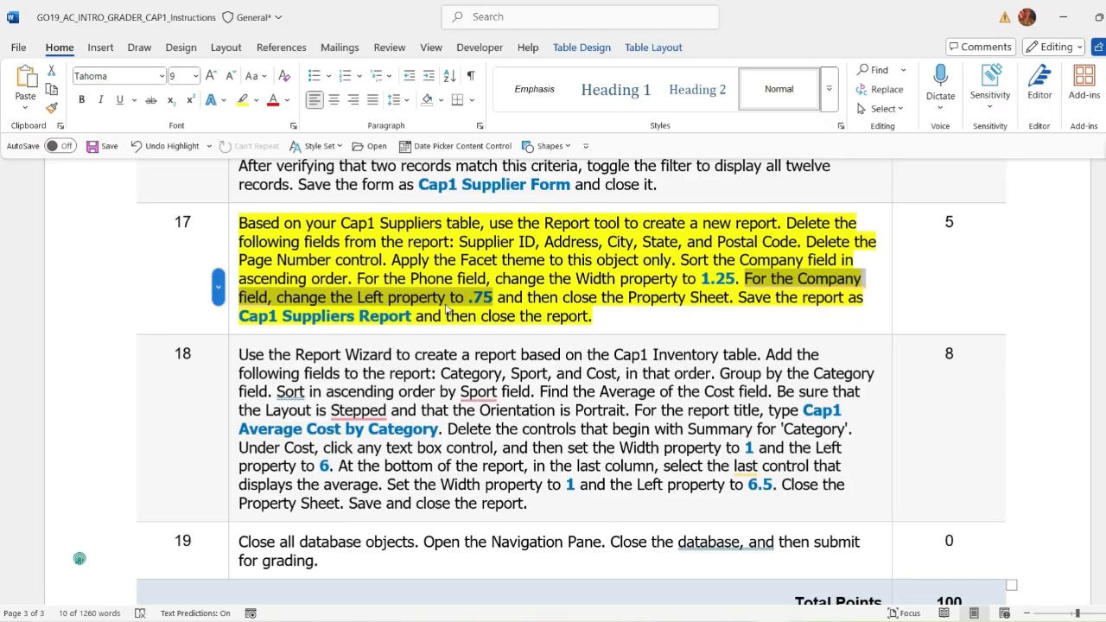
key("alt+Tab")
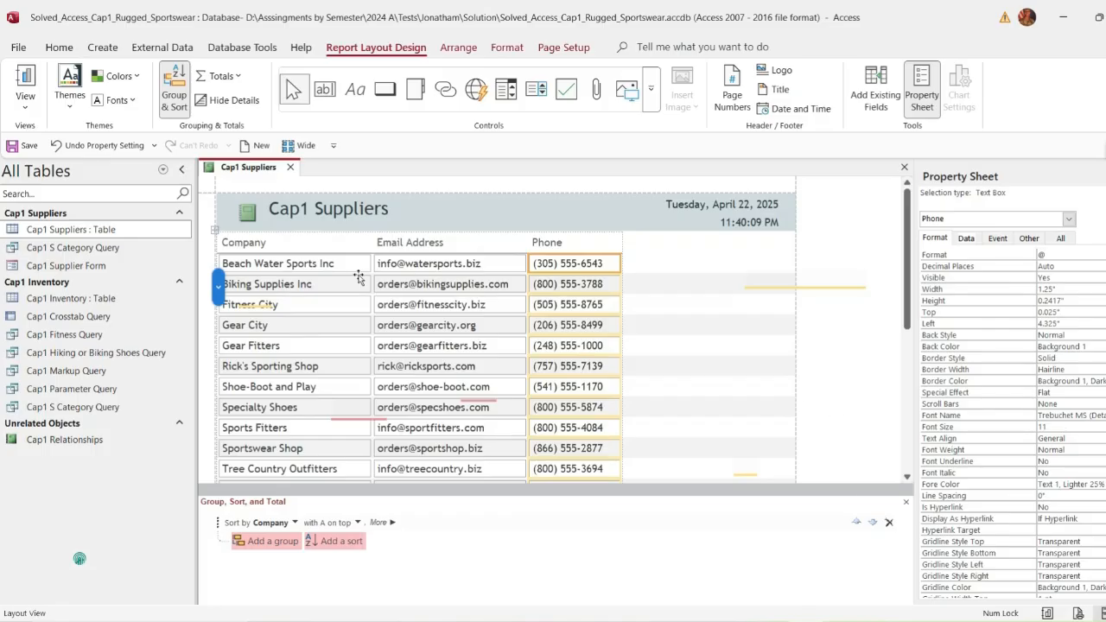
left_click(249, 245)
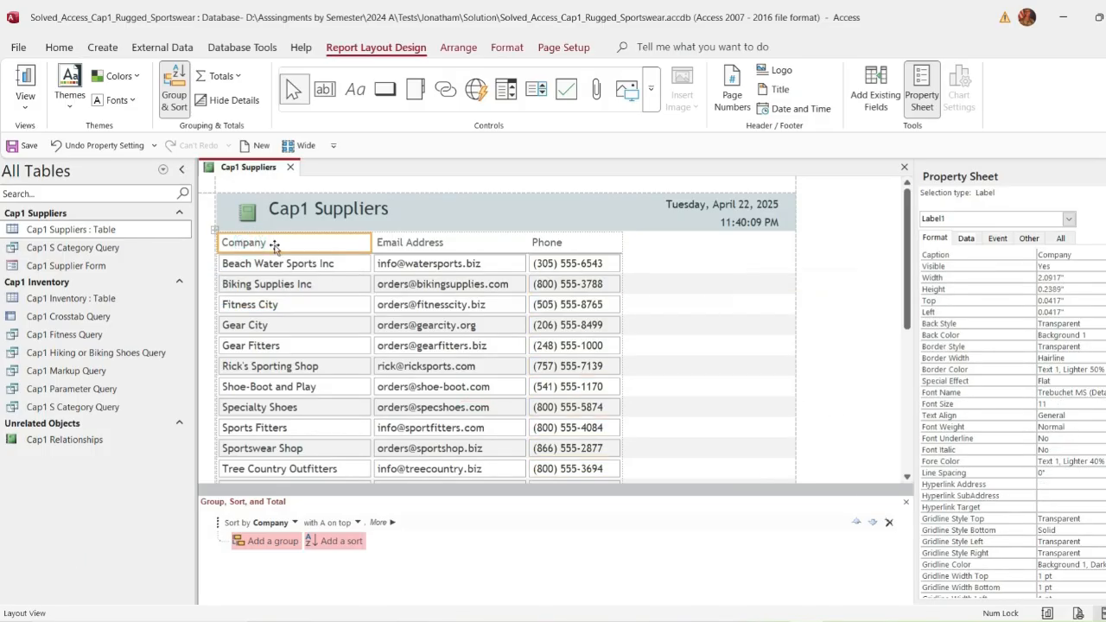
left_click(945, 317)
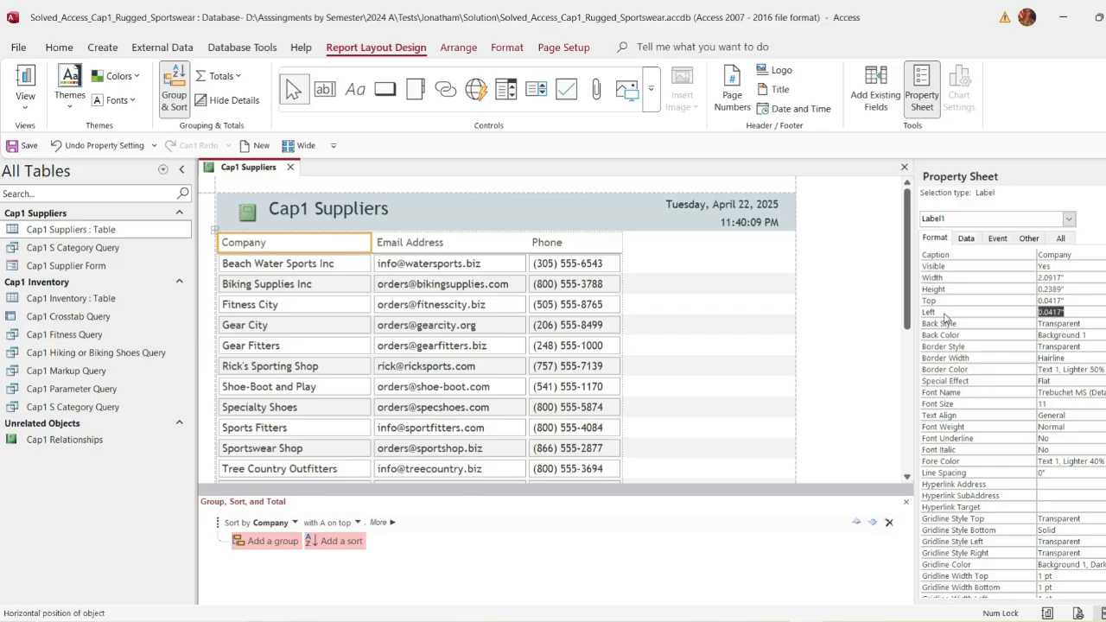
type("0.75")
key("Return")
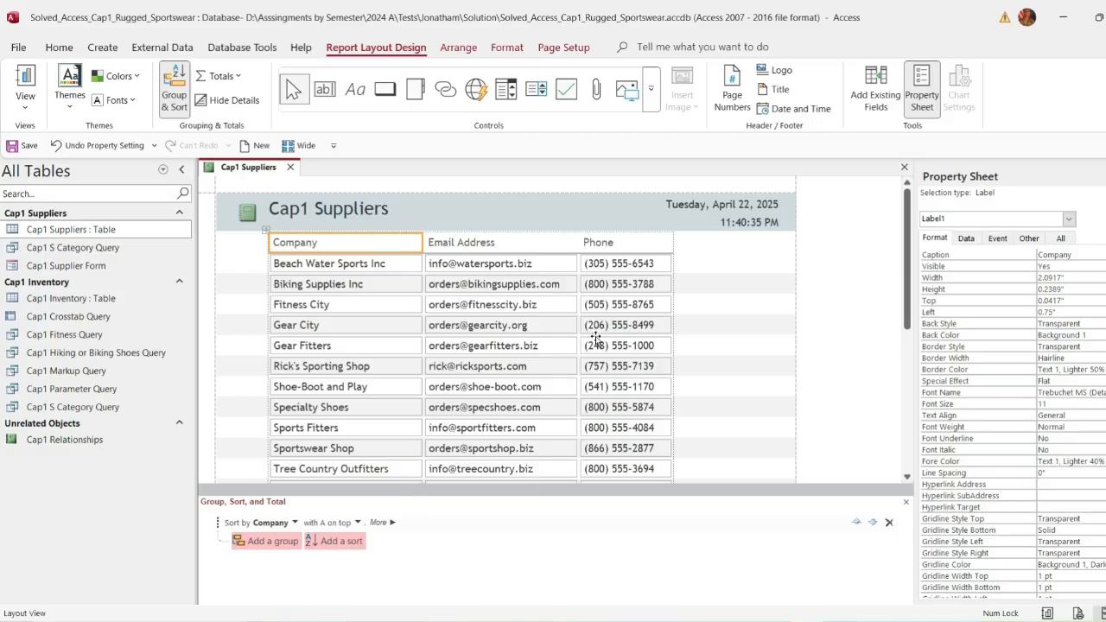
Step: Read step 17's Property Sheet closing instruction in Word and check the Company data field's properties in Access
left_click(763, 615)
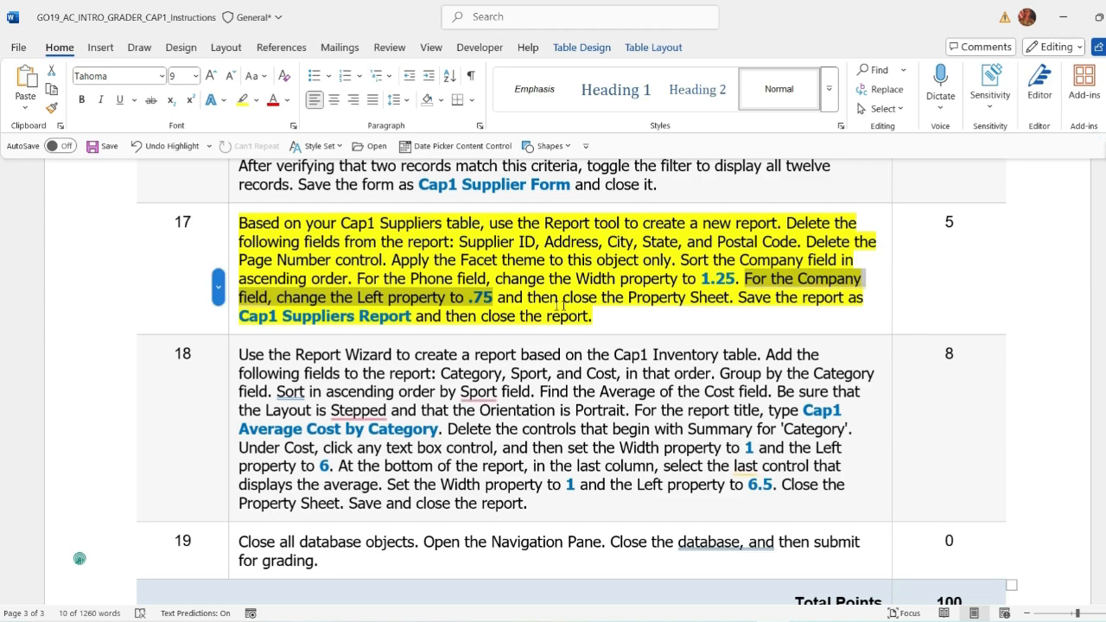
left_click_drag(499, 297, 739, 297)
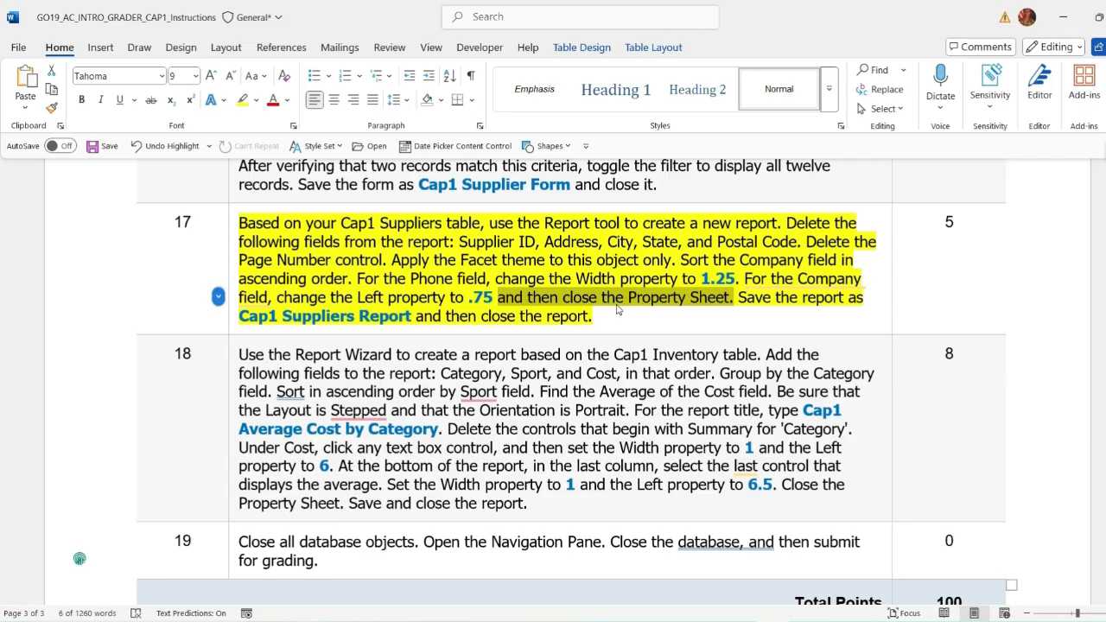
left_click(806, 621)
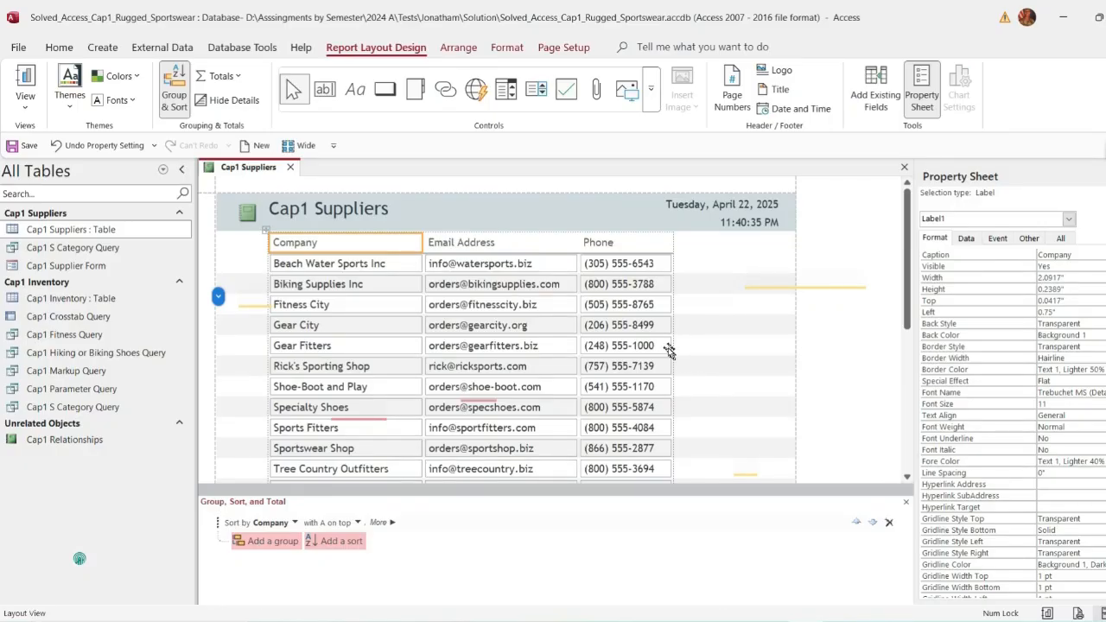
left_click(359, 265)
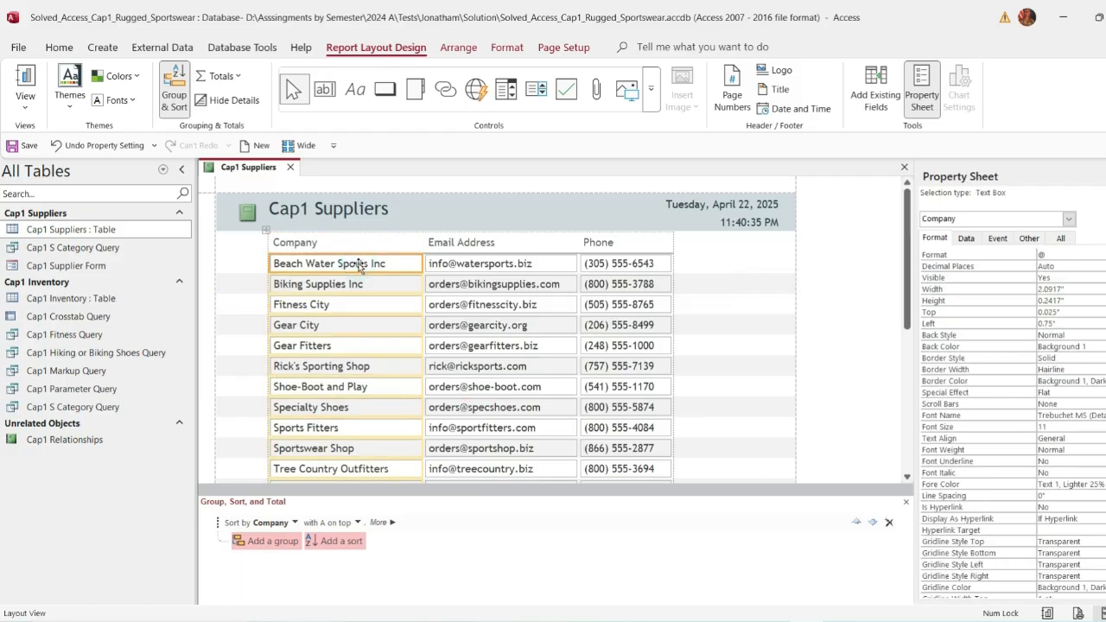
left_click(772, 620)
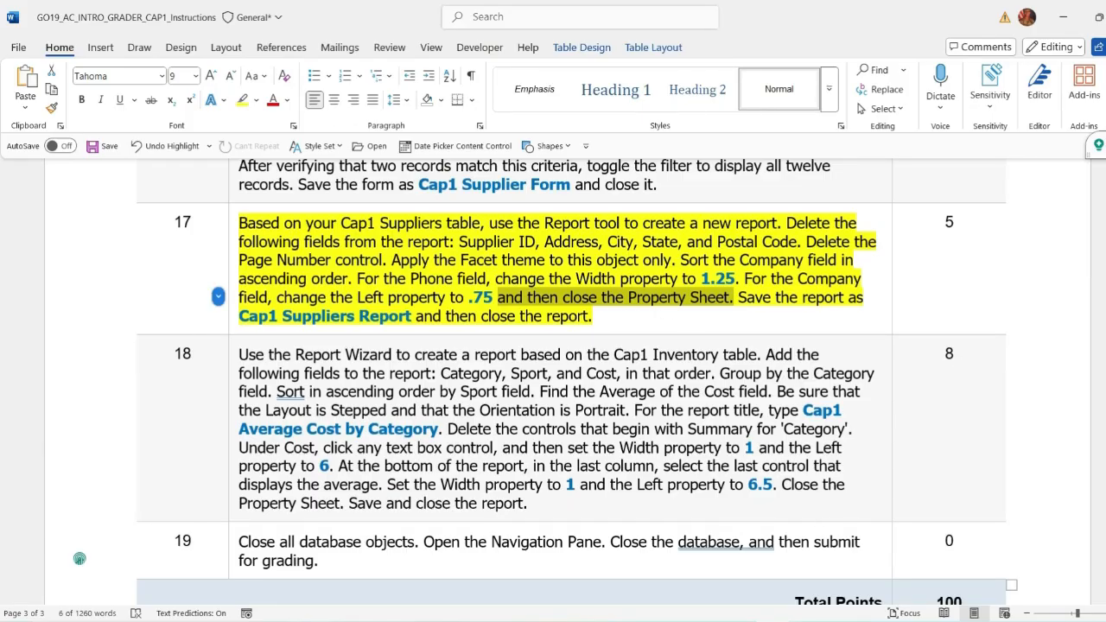
key("alt+Tab")
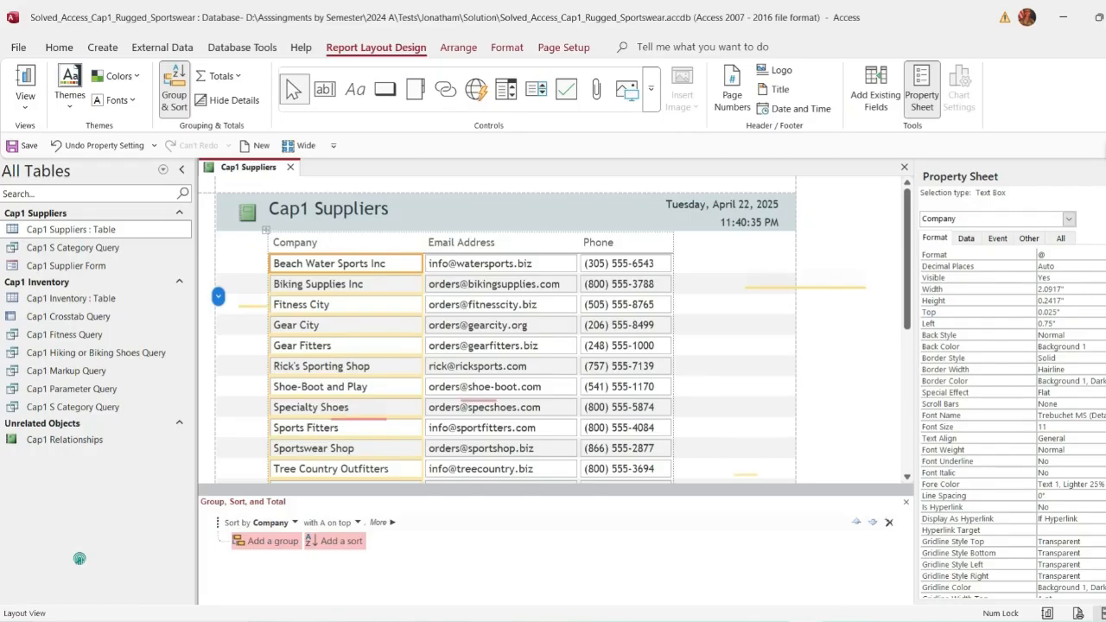
Step: Read step 17's save instruction in Word and copy the report name Cap1 Suppliers Report
key("alt+Tab")
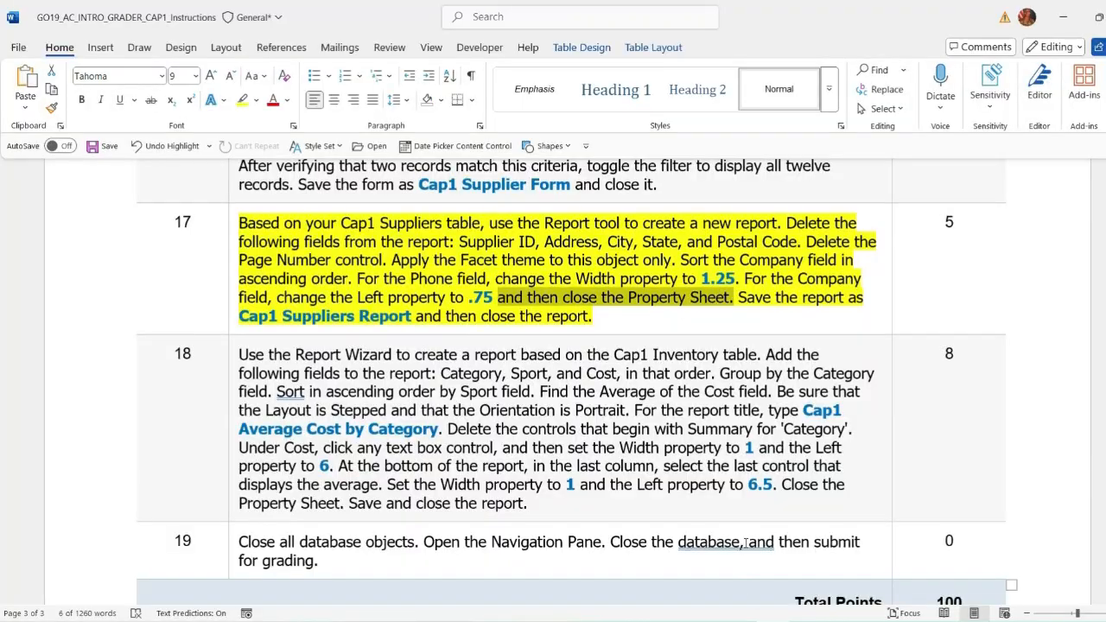
left_click_drag(740, 297, 786, 318)
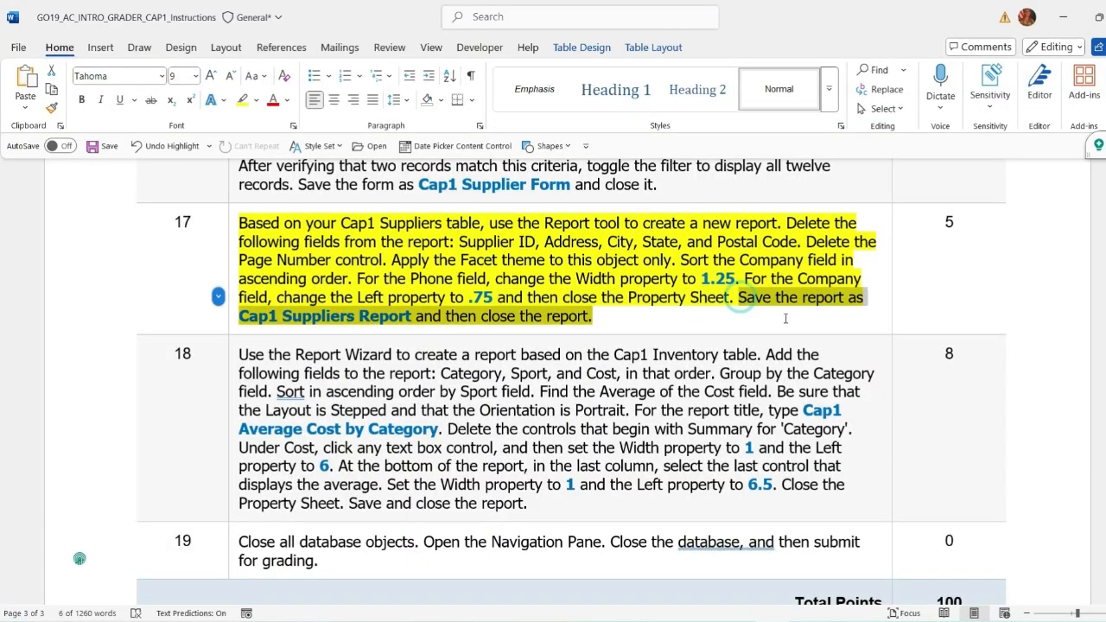
left_click(279, 317)
left_click_drag(239, 316, 413, 316)
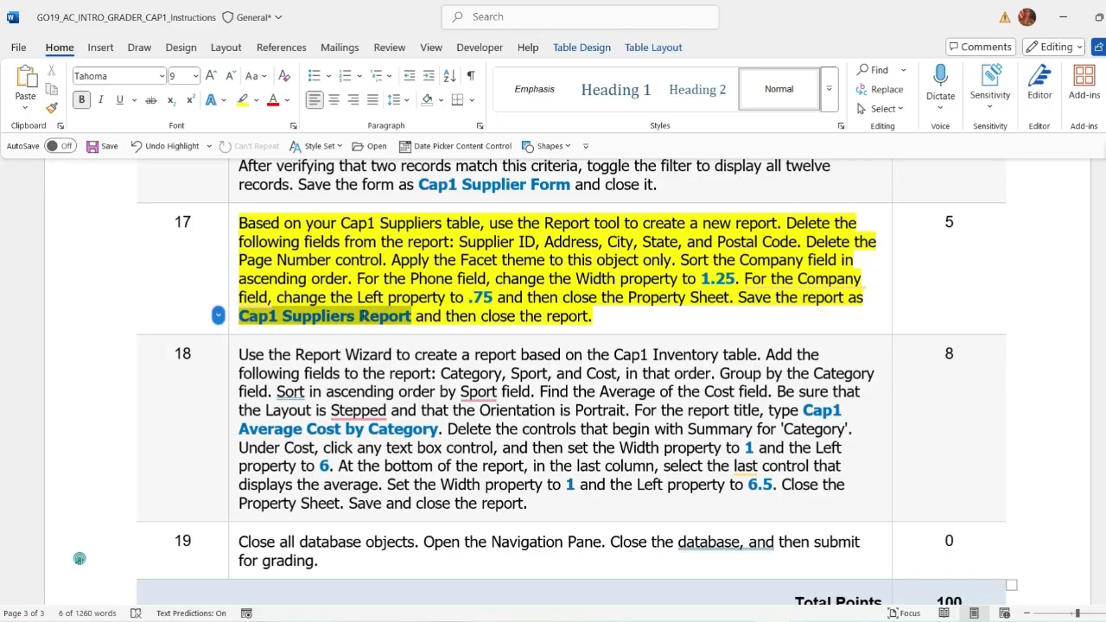
right_click(365, 317)
left_click(402, 290)
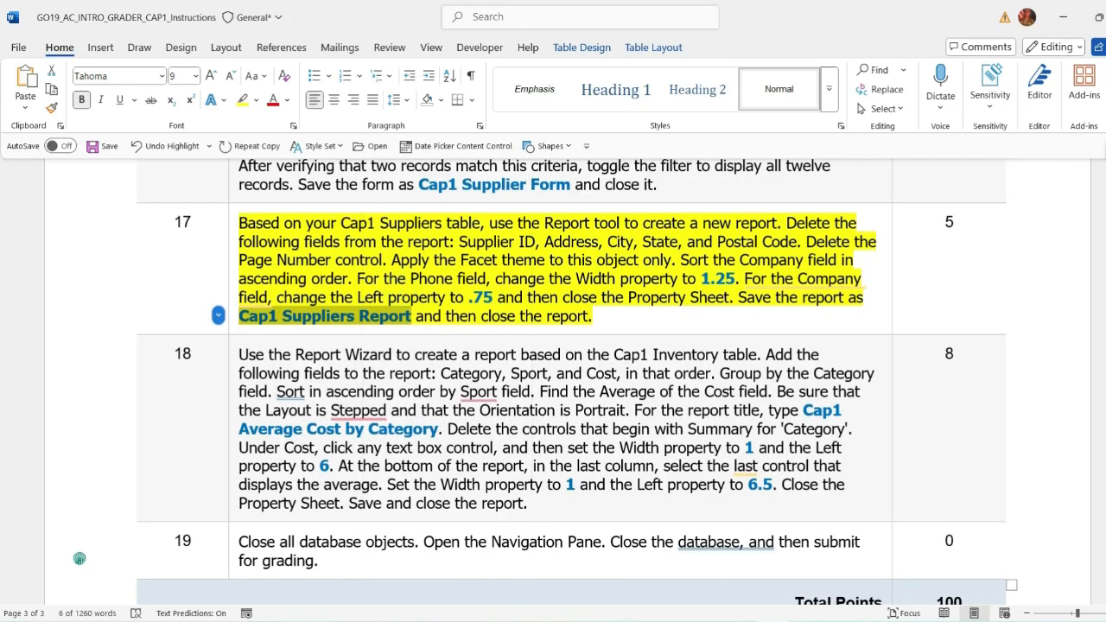
Step: Save the report in Access under the copied name, Cap1 Suppliers Report
key("alt+Tab")
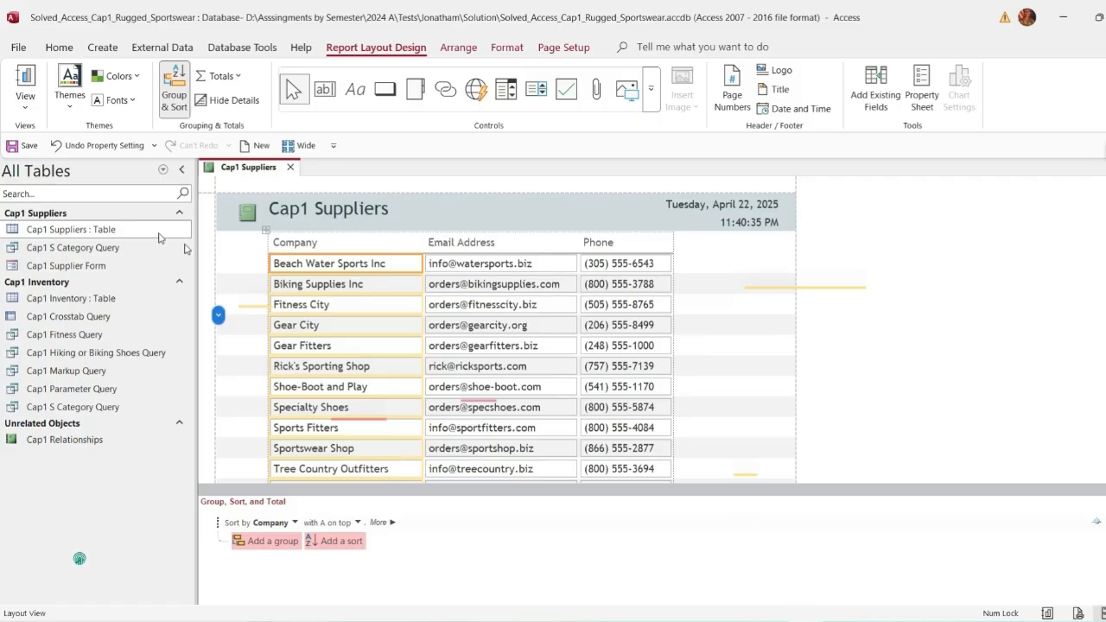
left_click(19, 145)
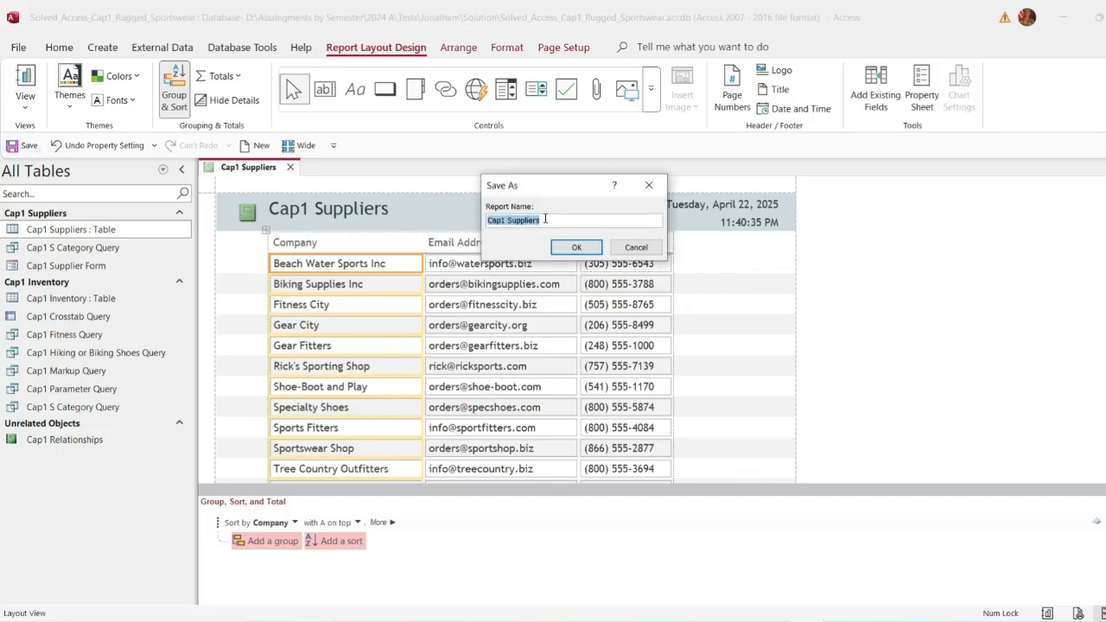
key("ctrl+v")
left_click(576, 247)
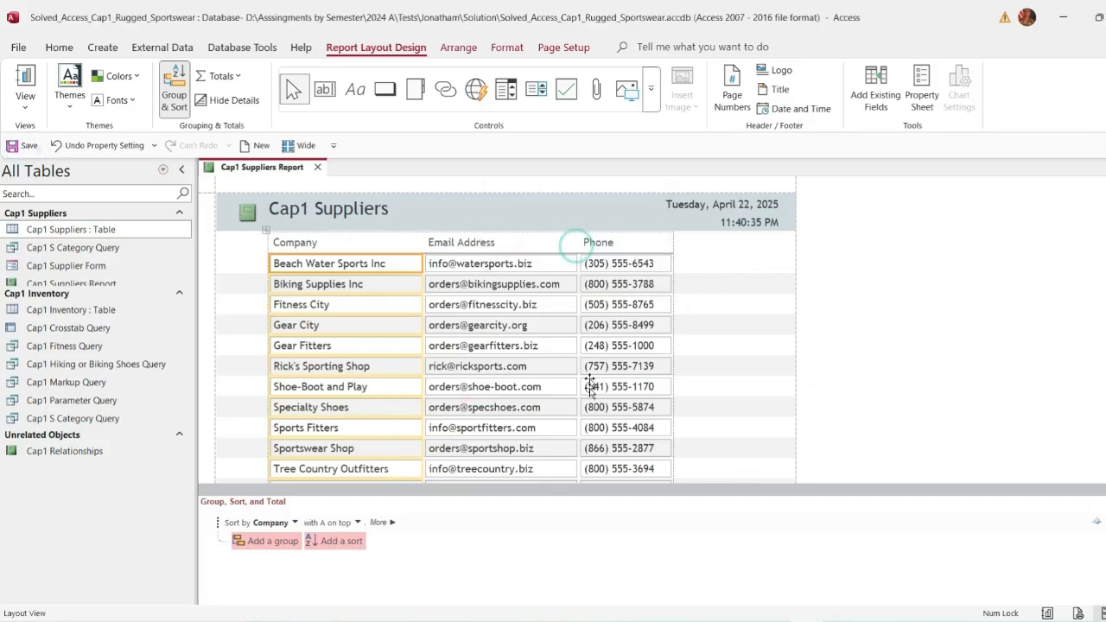
Step: Display the Cap1 Suppliers Report in Report View, then save and close it
right_click(265, 170)
left_click(327, 246)
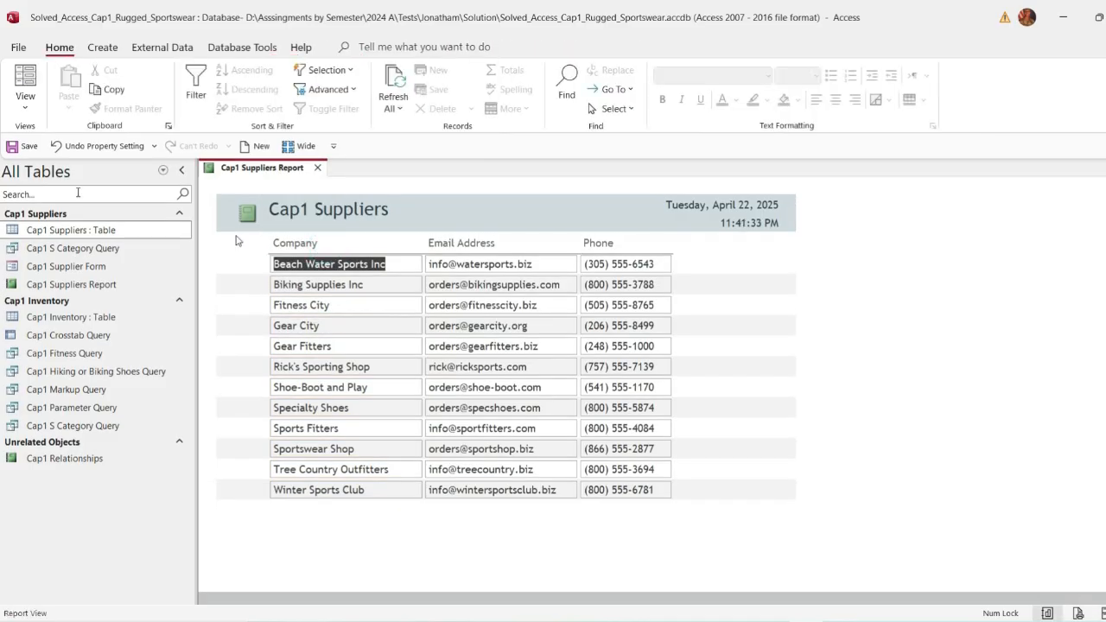
left_click(25, 147)
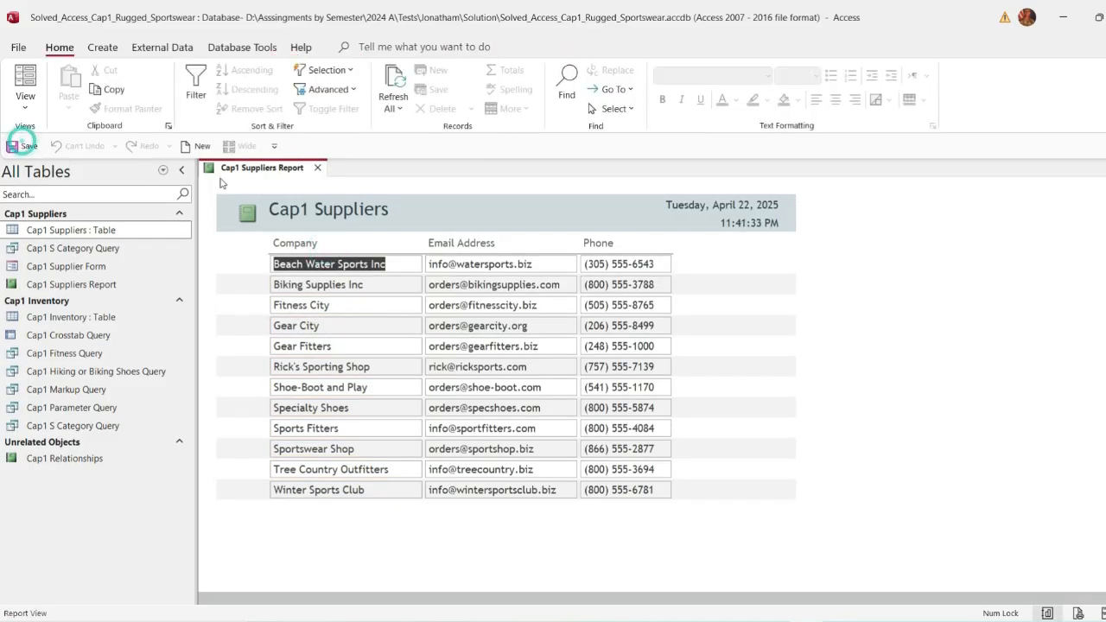
left_click(317, 169)
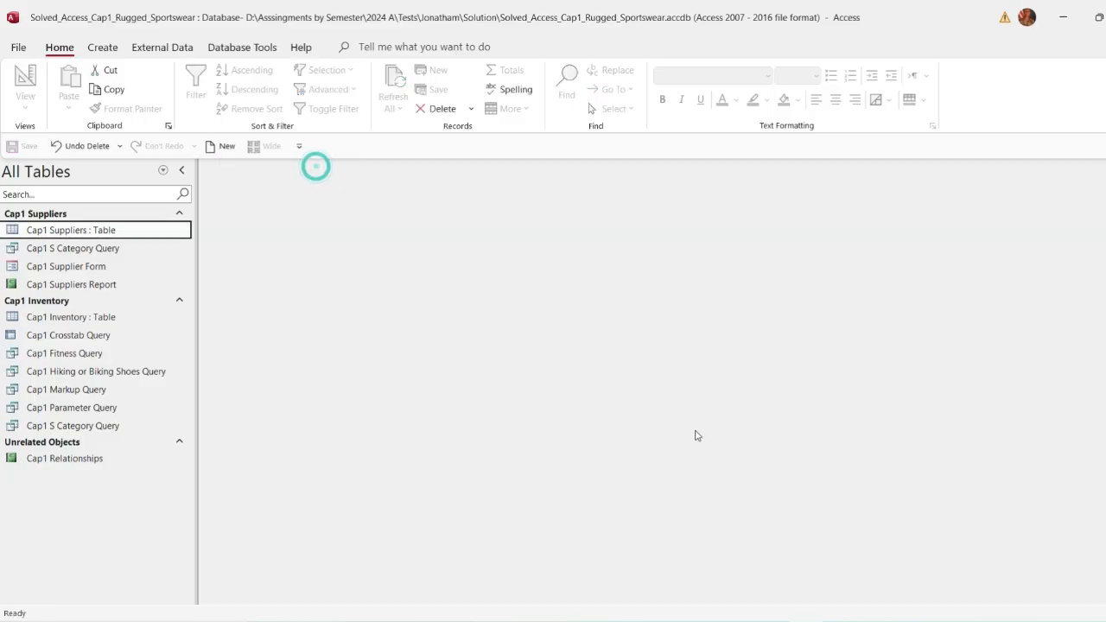
Step: Check step 17's closing instruction in Word and remove the yellow highlight from the step 17 text
key("alt+Tab")
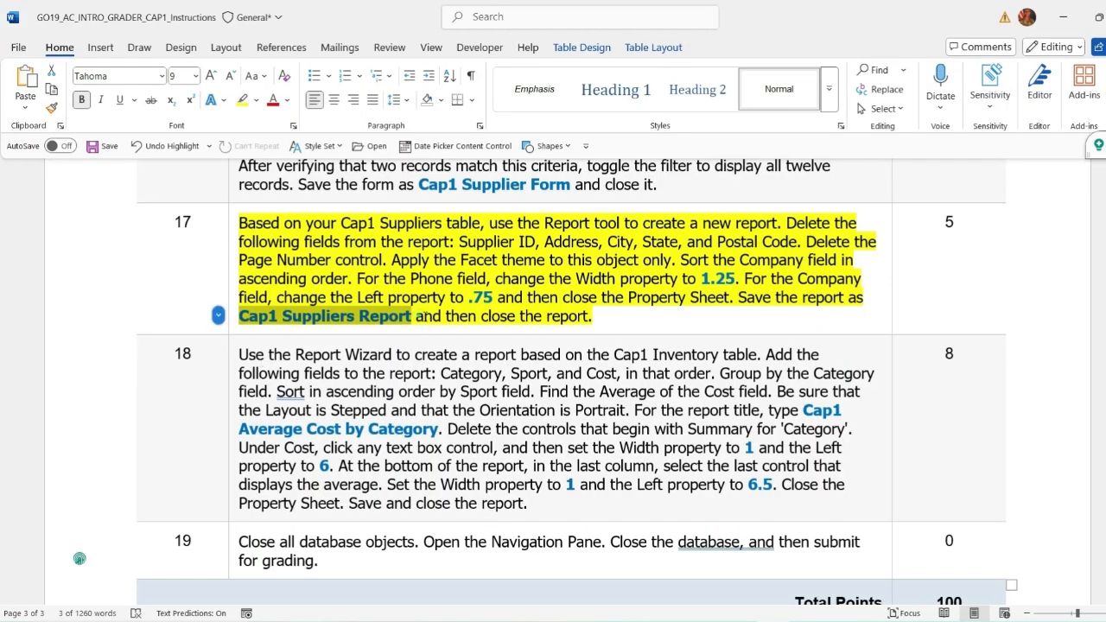
left_click_drag(416, 316, 593, 317)
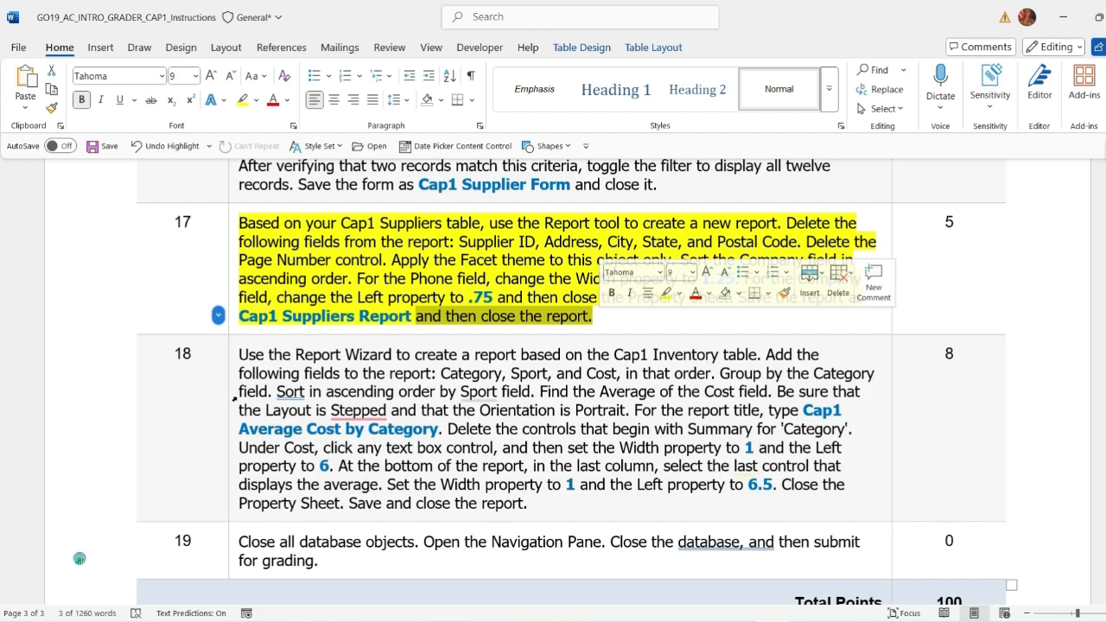
left_click(232, 329)
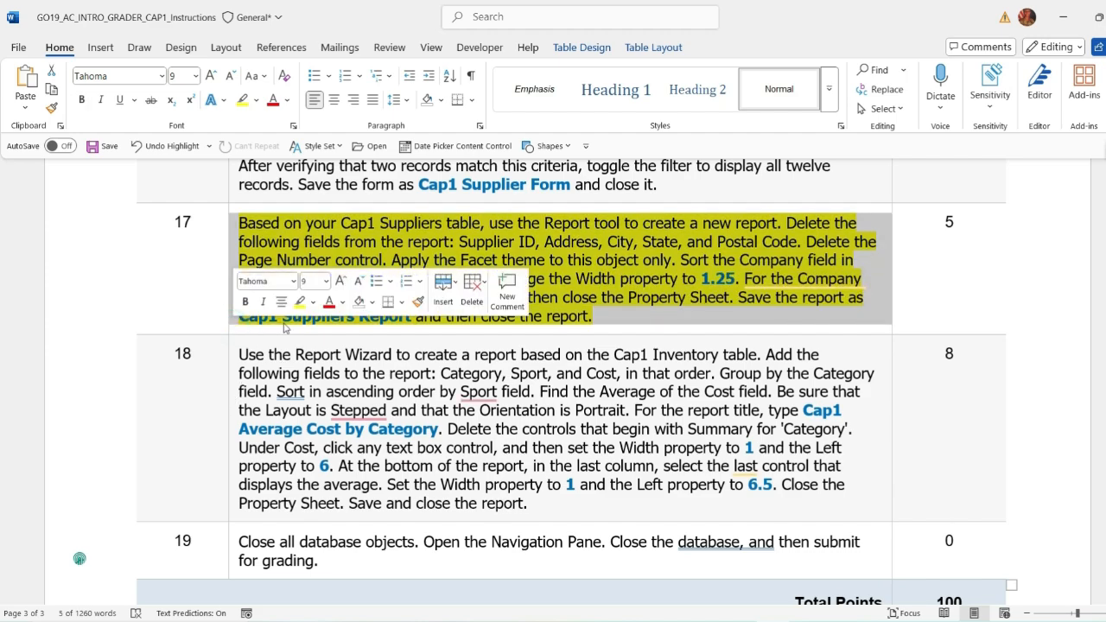
left_click(313, 302)
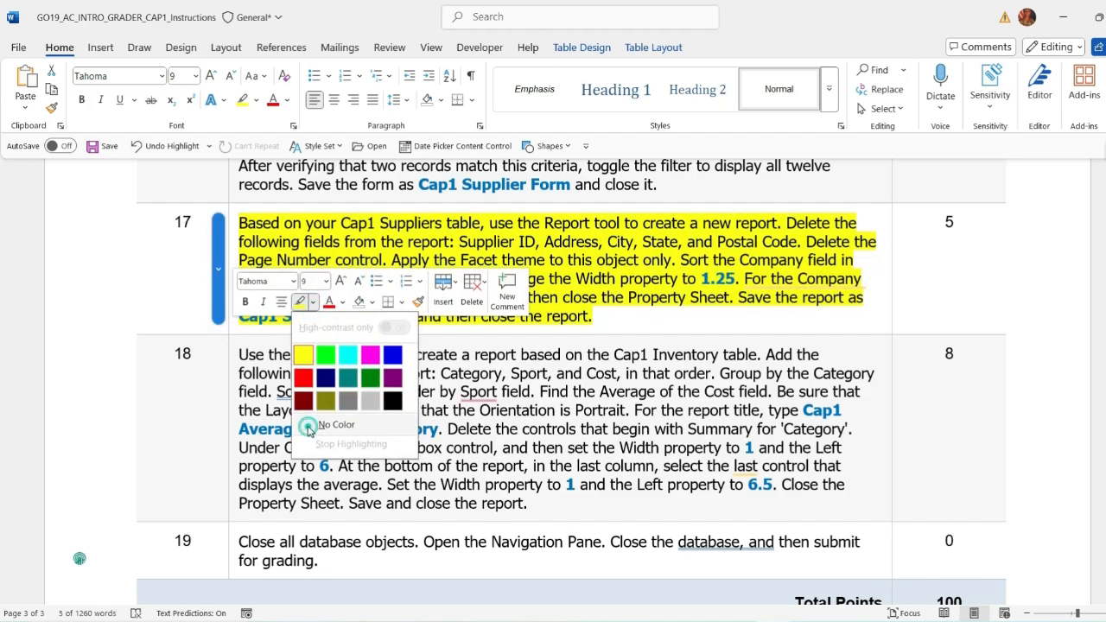
left_click(324, 424)
Step: Highlight the step 18 instructions in yellow and read the sentence about the Report Wizard and Cap1 Inventory table
left_click(229, 398)
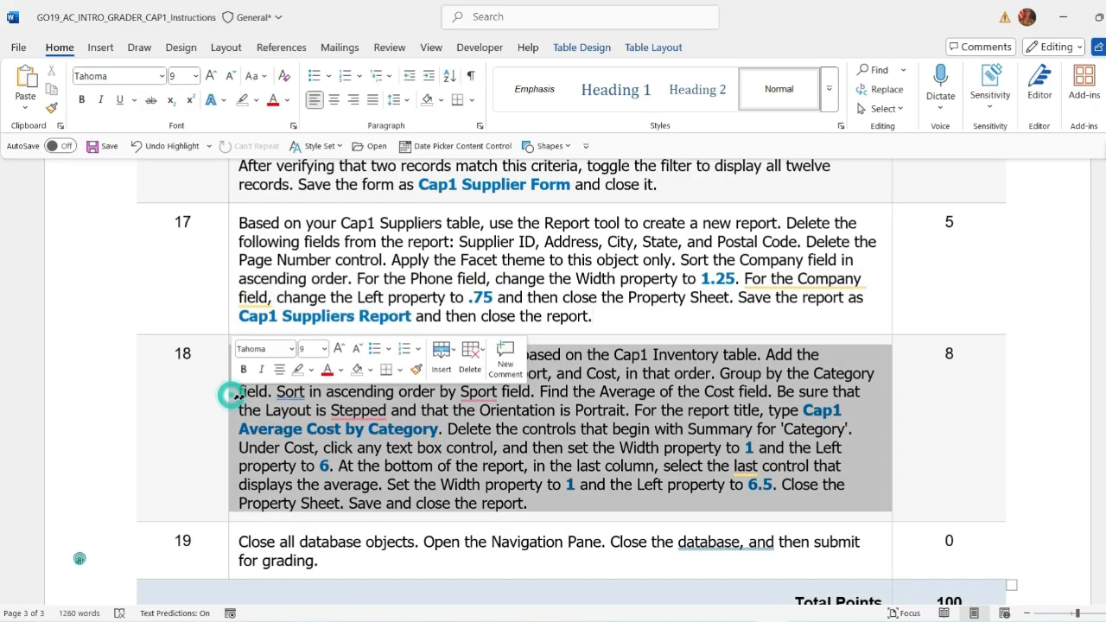
left_click(312, 370)
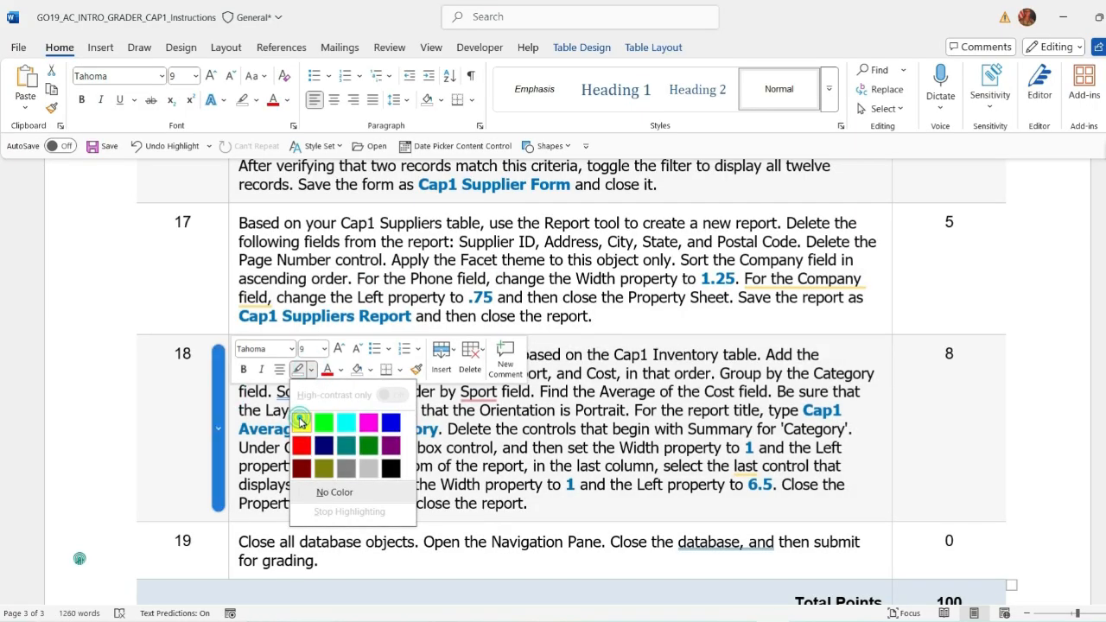
left_click(301, 423)
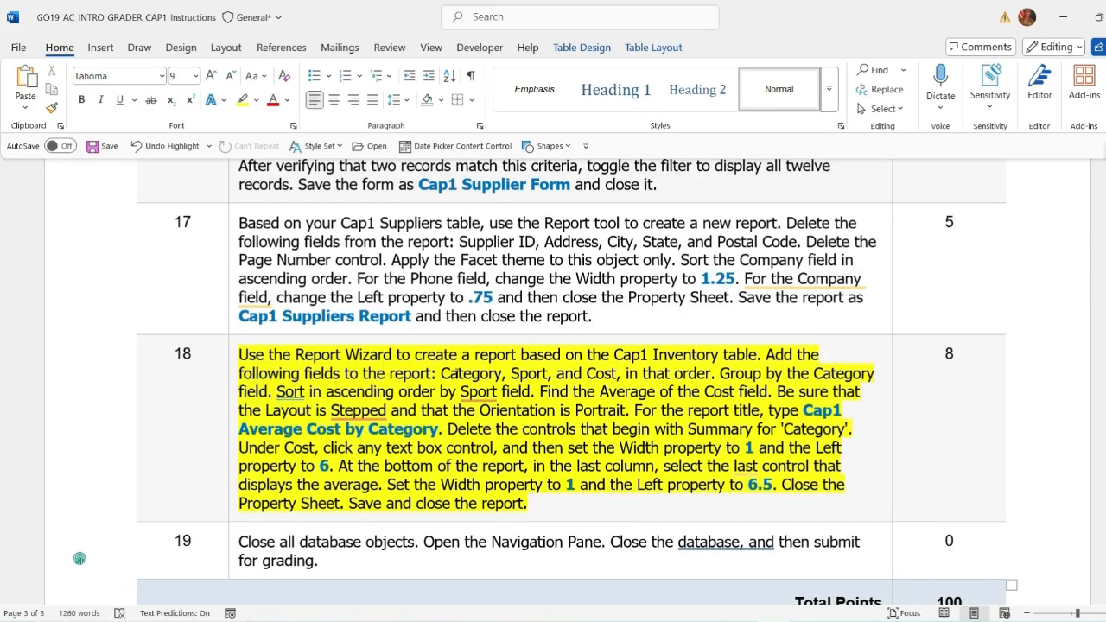
scroll(455, 373, "down", 1)
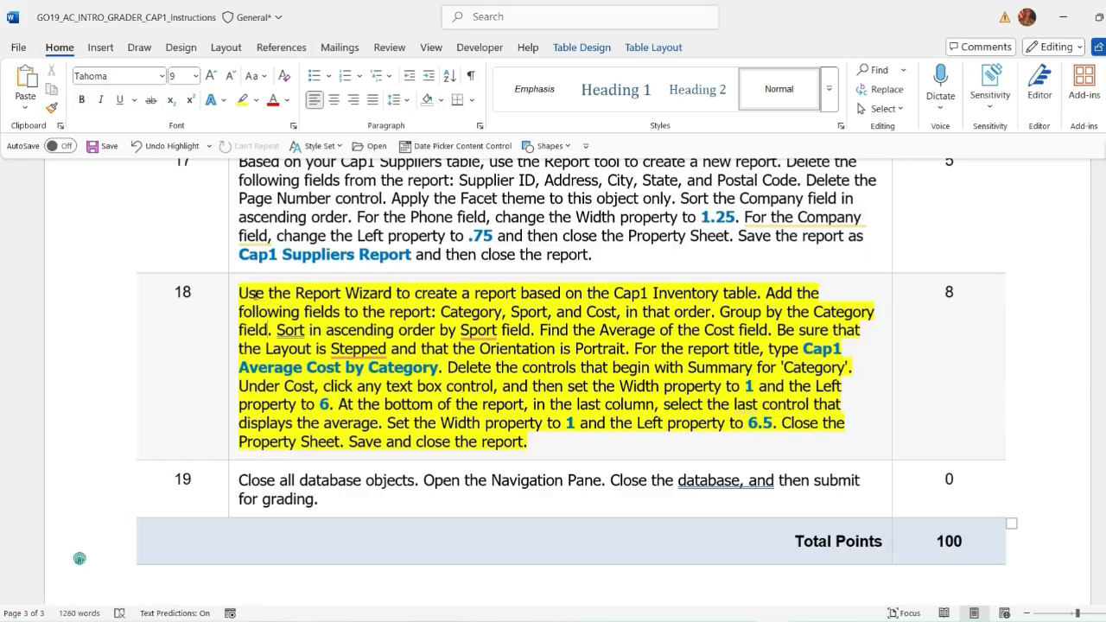
left_click_drag(240, 293, 759, 294)
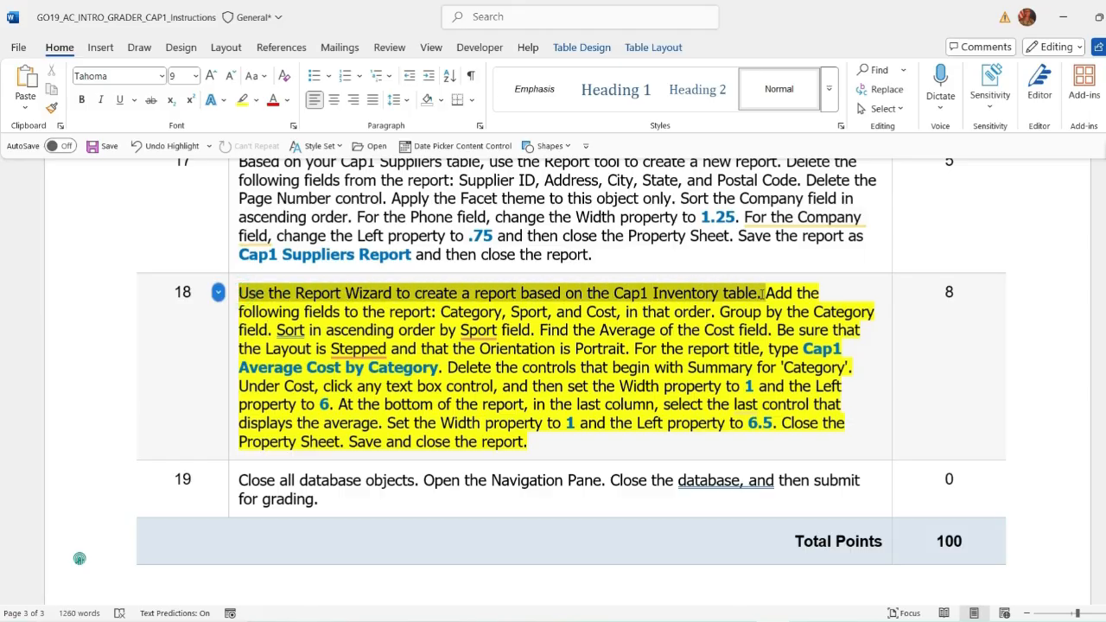
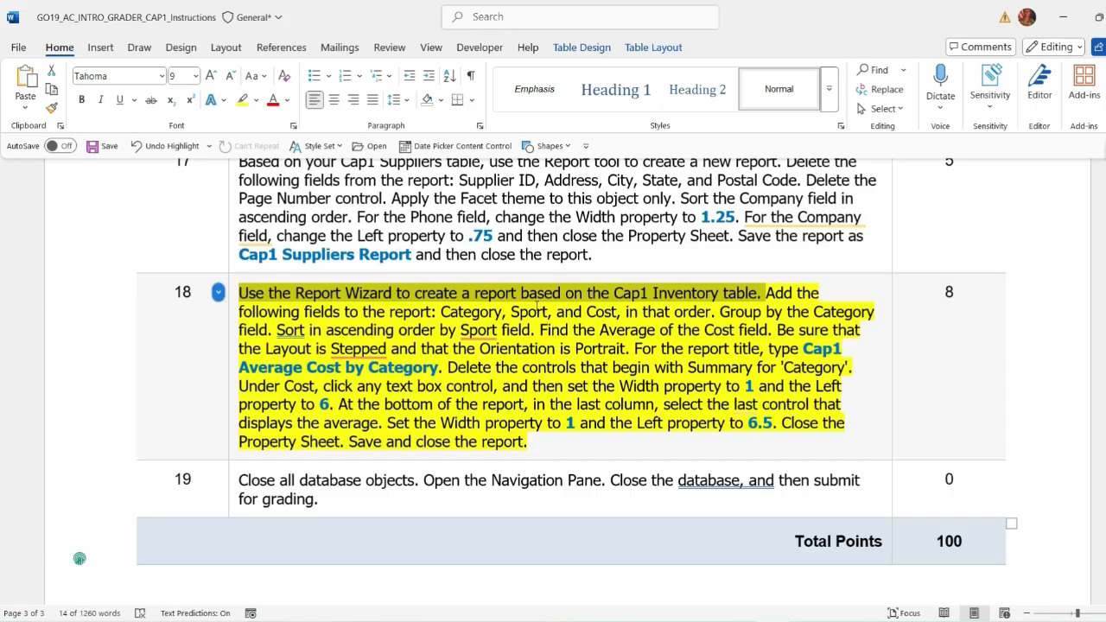
Step: Select the Cap1 Inventory table in Access, recheck step 18 in Word, and start the Form Wizard on that table
key("alt+Tab")
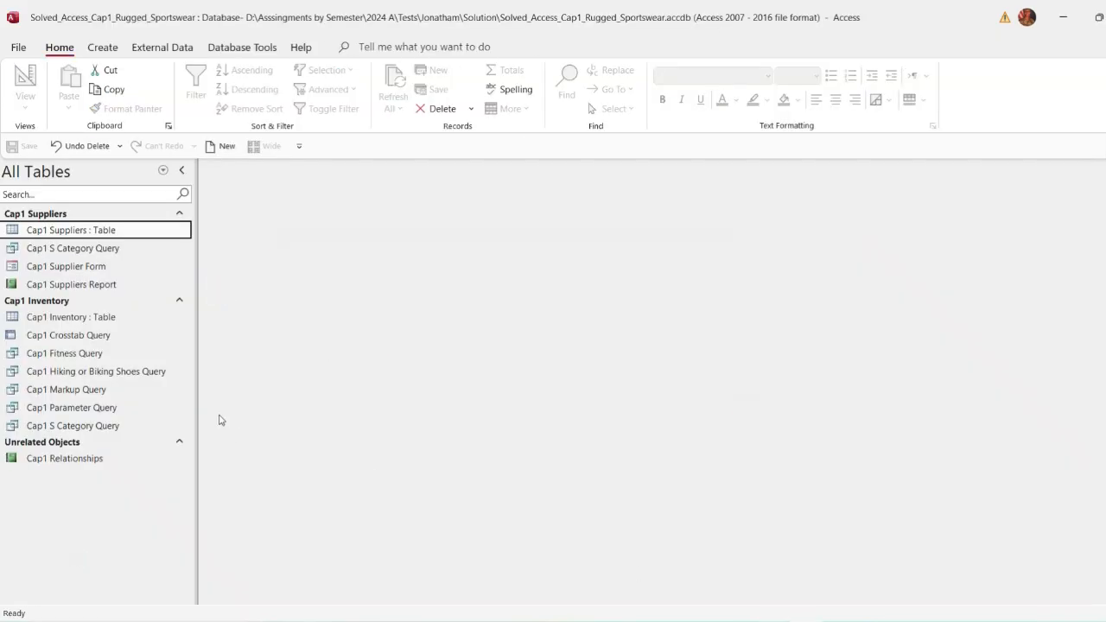
left_click(79, 317)
key("alt+Tab")
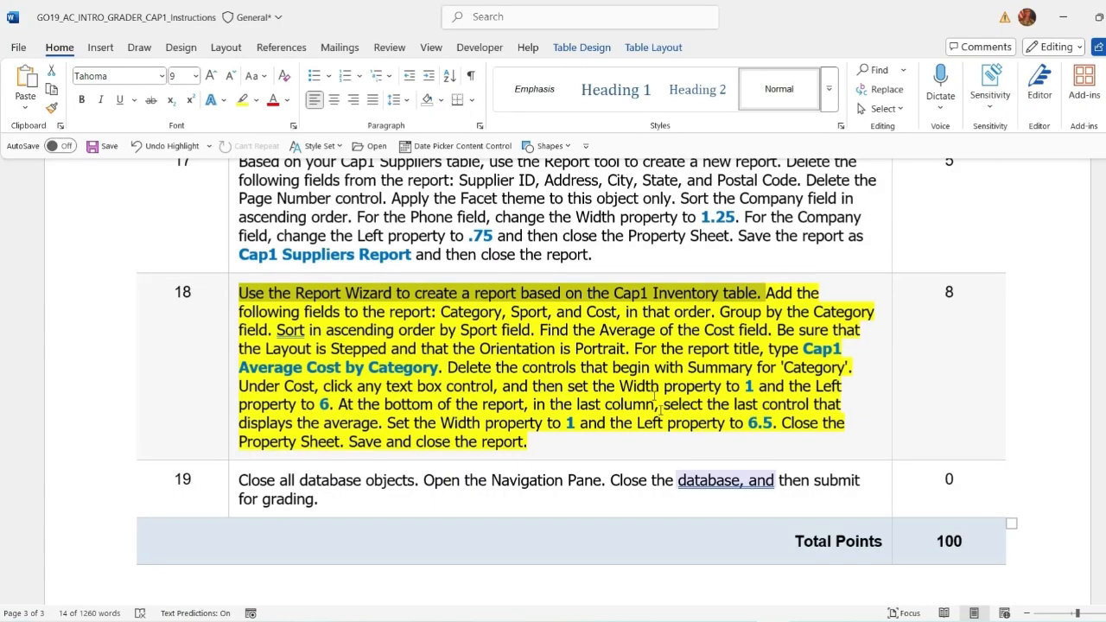
key("alt+Tab")
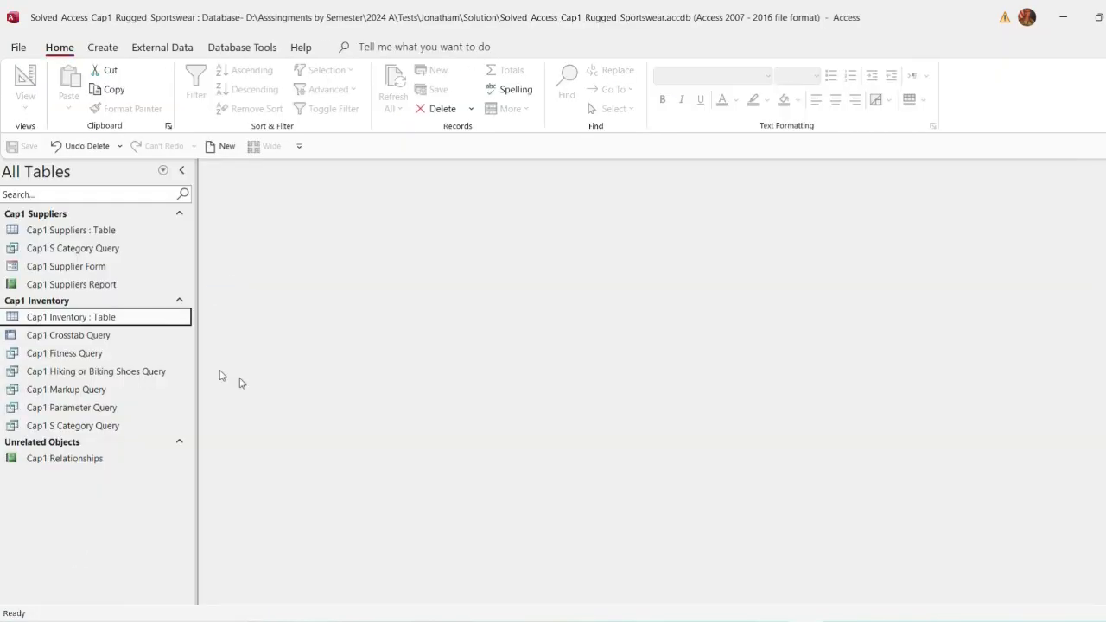
key("alt+Tab")
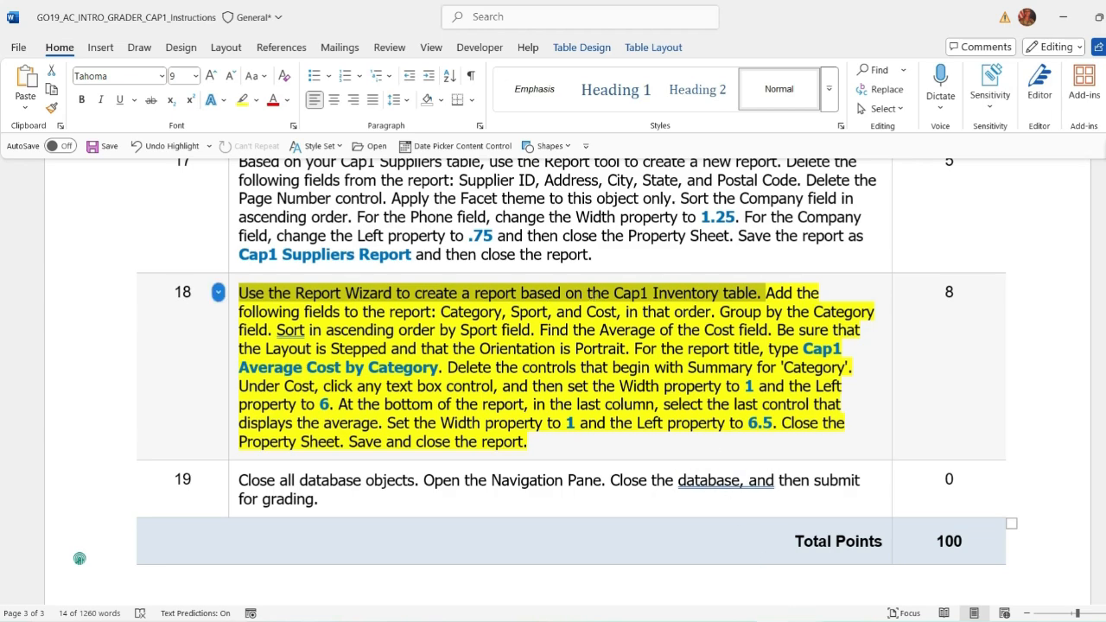
mouse_move(804, 620)
left_click(804, 553)
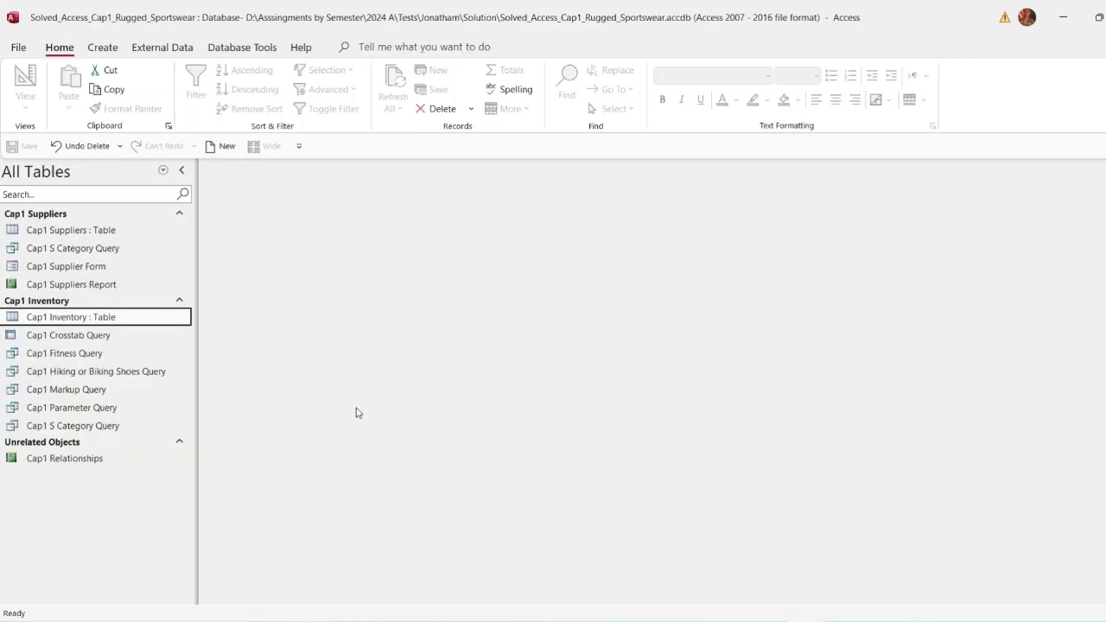
left_click(103, 47)
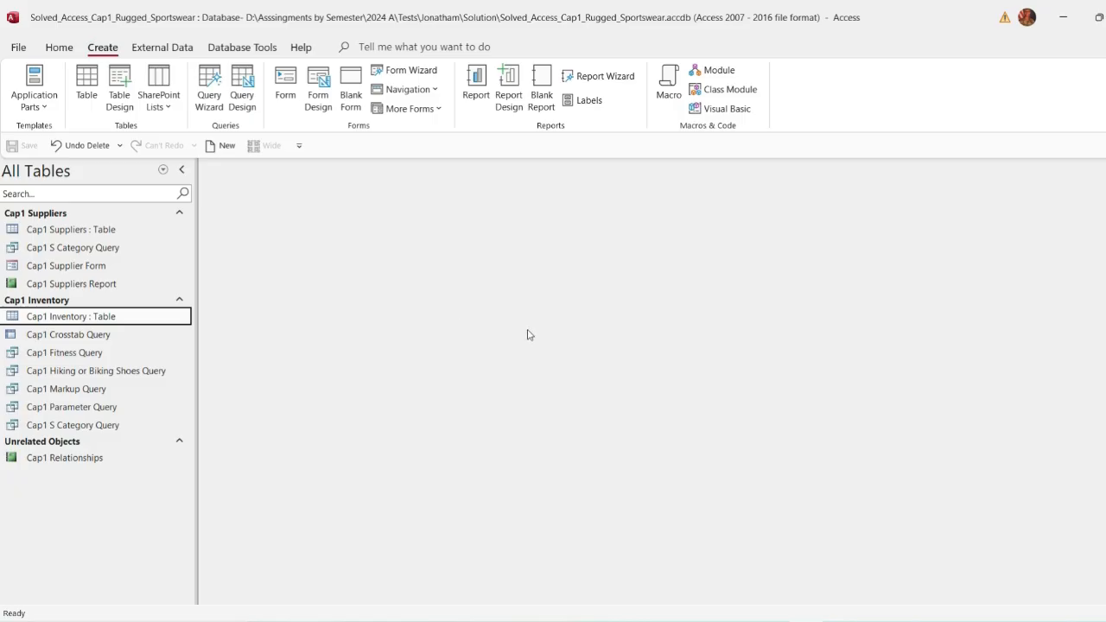
left_click(409, 75)
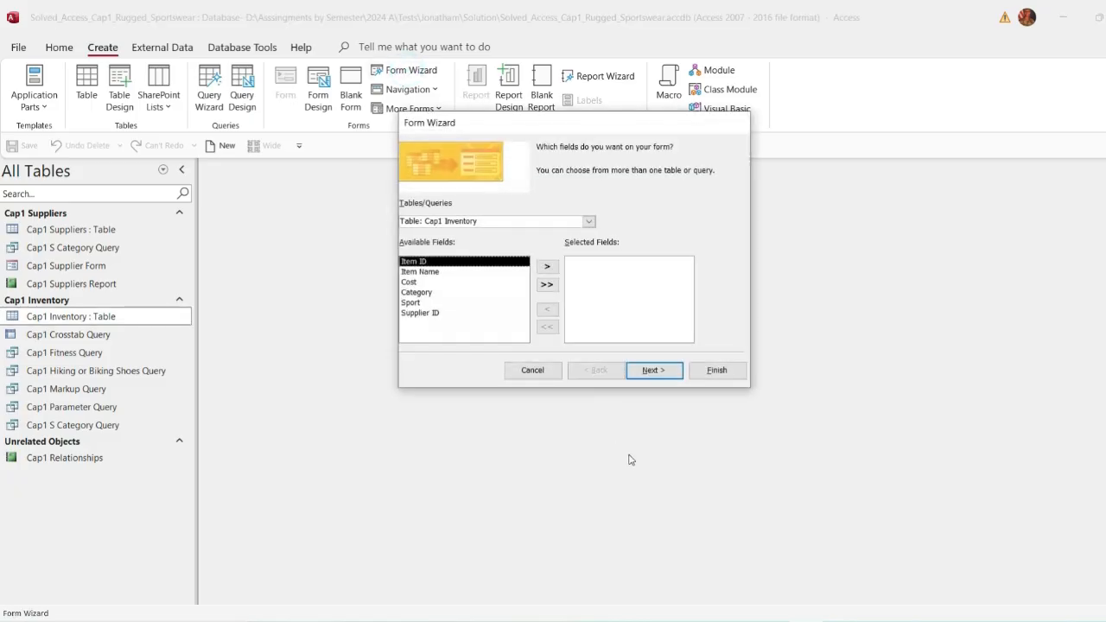
Step: Check step 18's field list in Word and add Category, Sport, and Cost, in that order, to the wizard's selected fields in Access
left_click(768, 621)
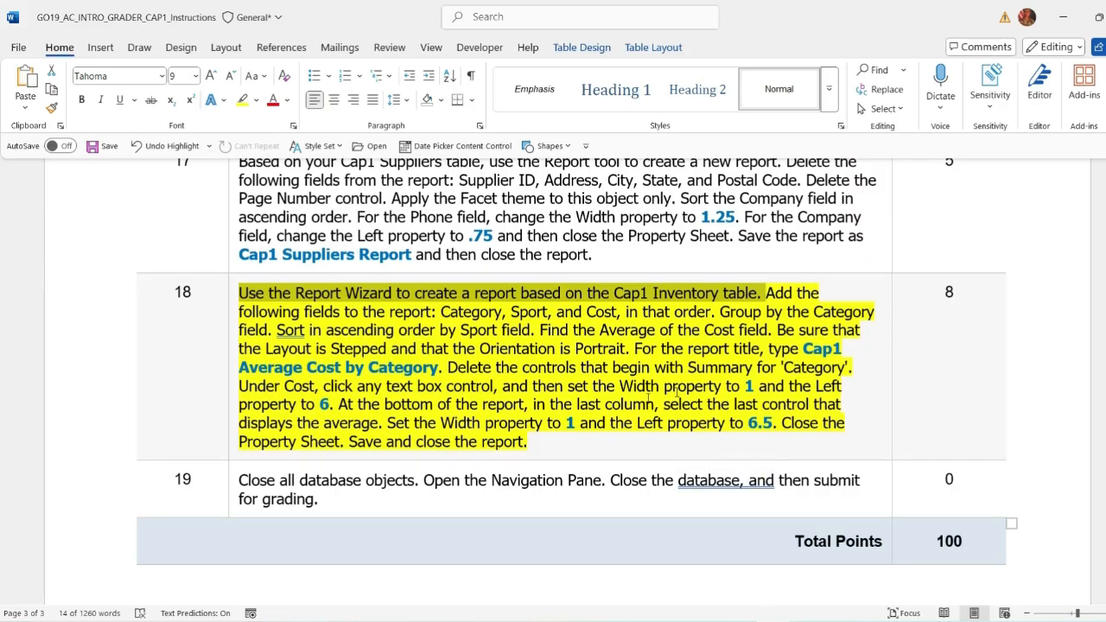
left_click(775, 291)
left_click_drag(765, 292, 717, 312)
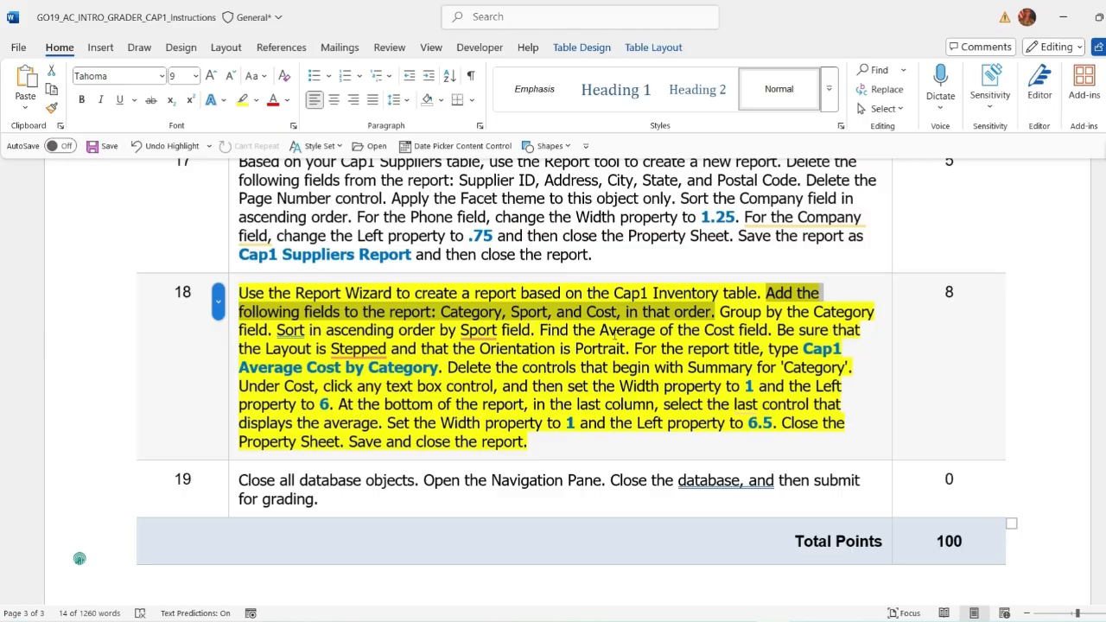
key("alt+Tab")
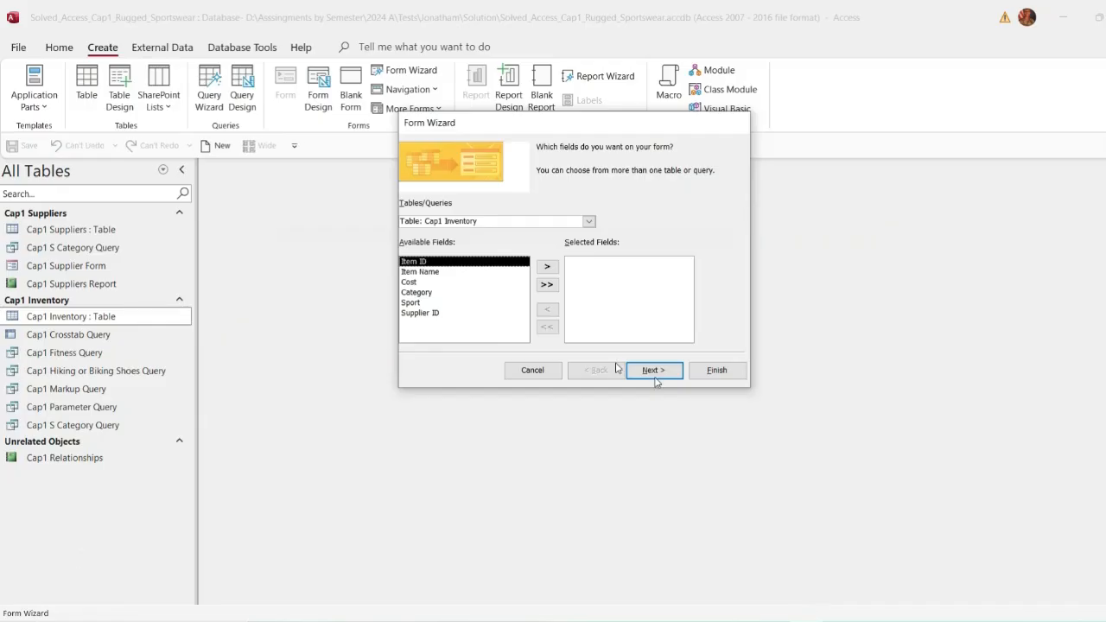
left_click(440, 293)
left_click(547, 266)
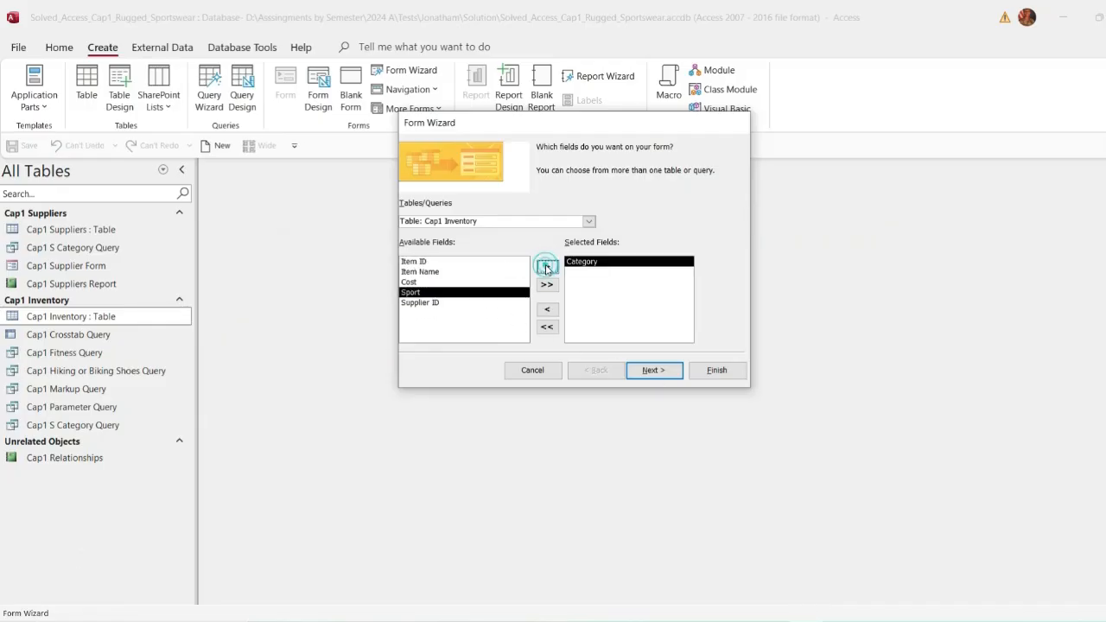
left_click(547, 266)
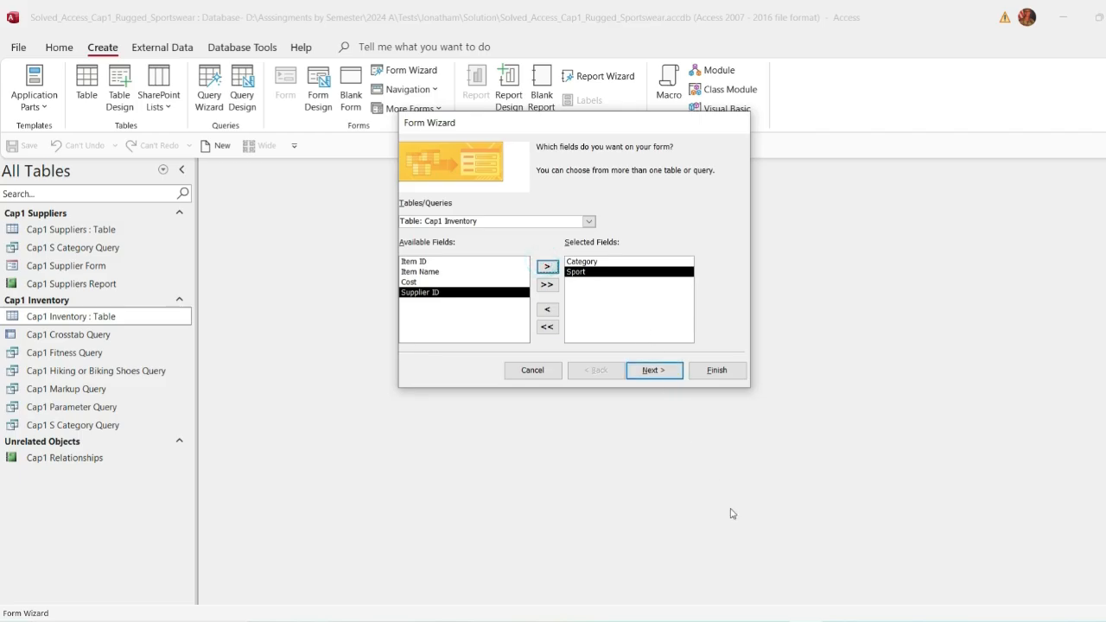
key("alt+Tab")
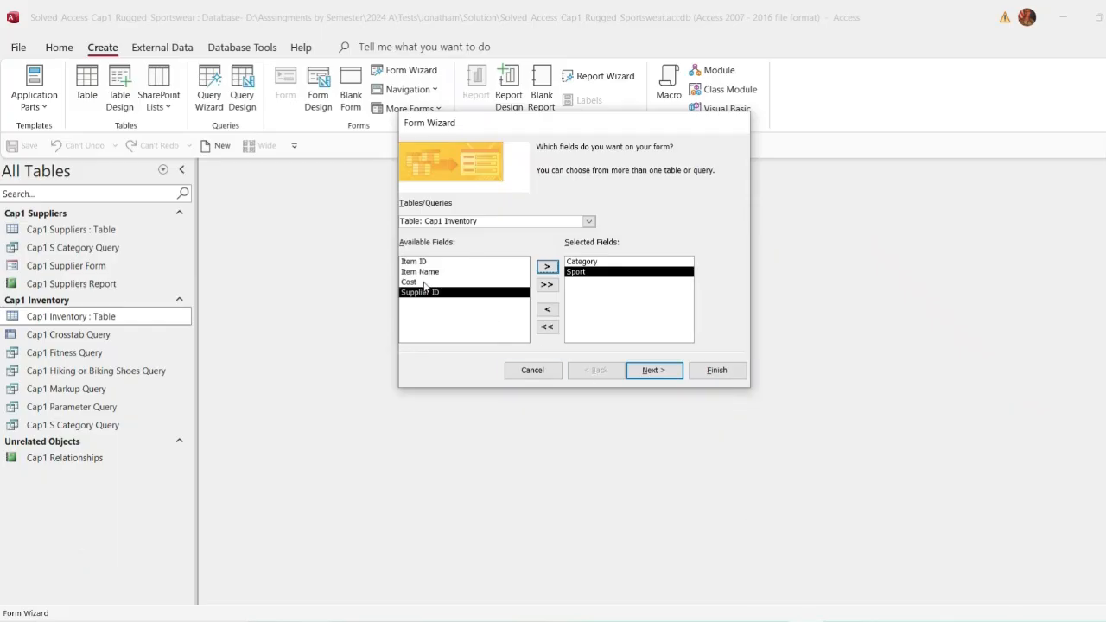
left_click(422, 284)
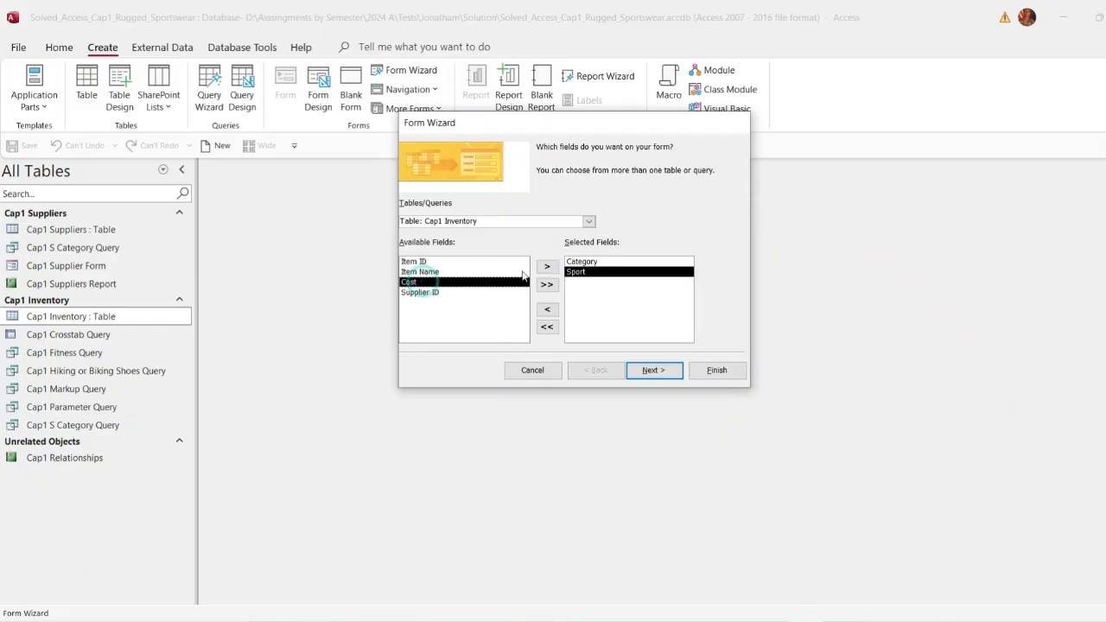
left_click(547, 266)
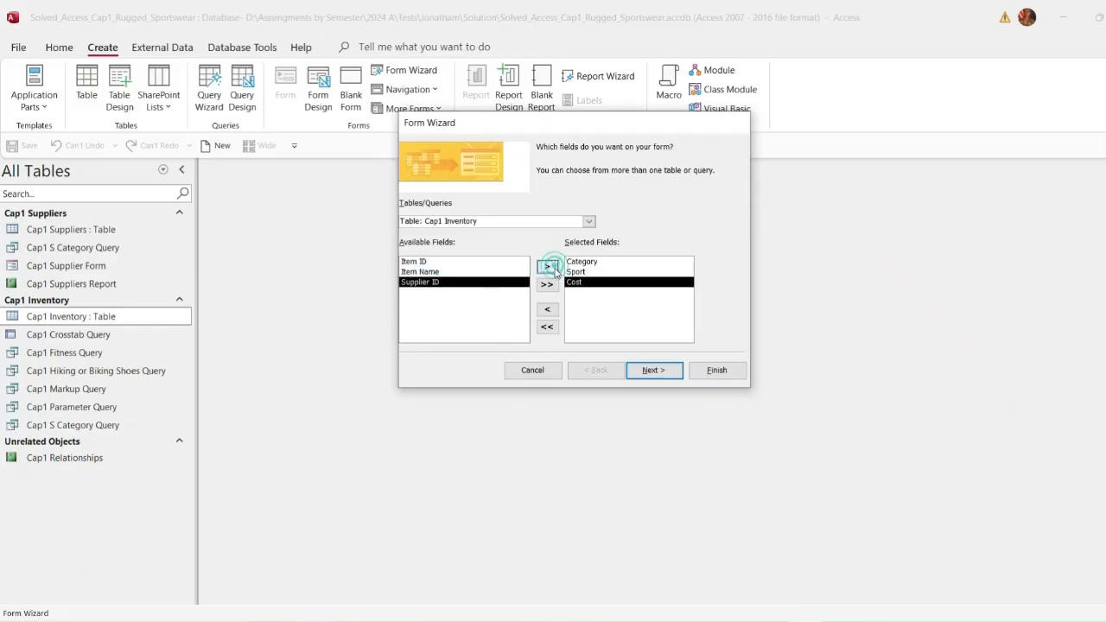
left_click(652, 372)
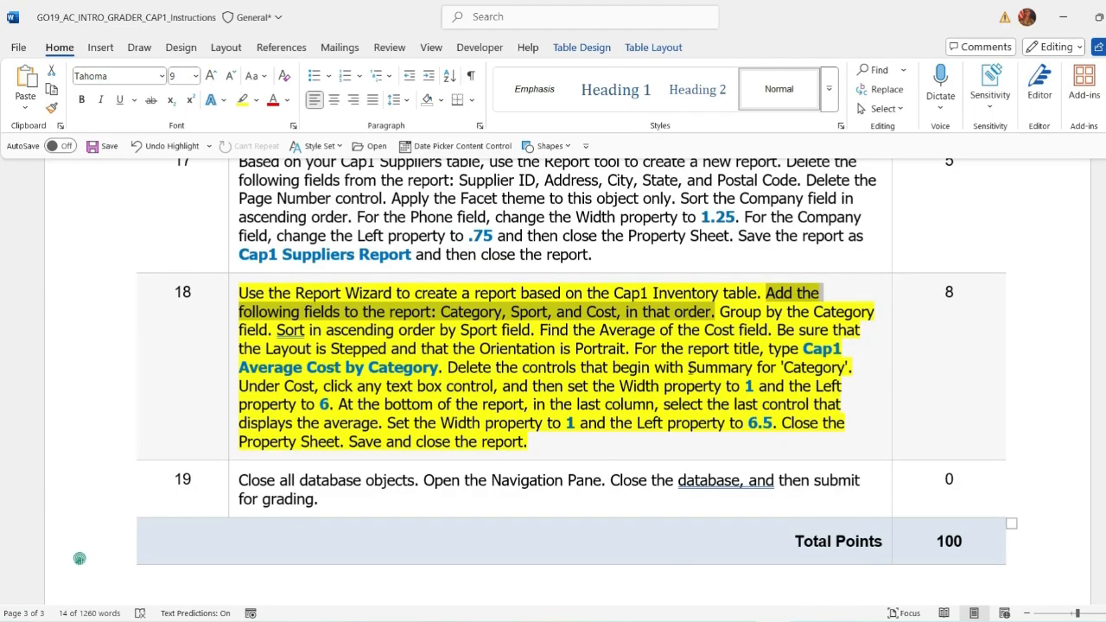
left_click_drag(722, 311, 273, 330)
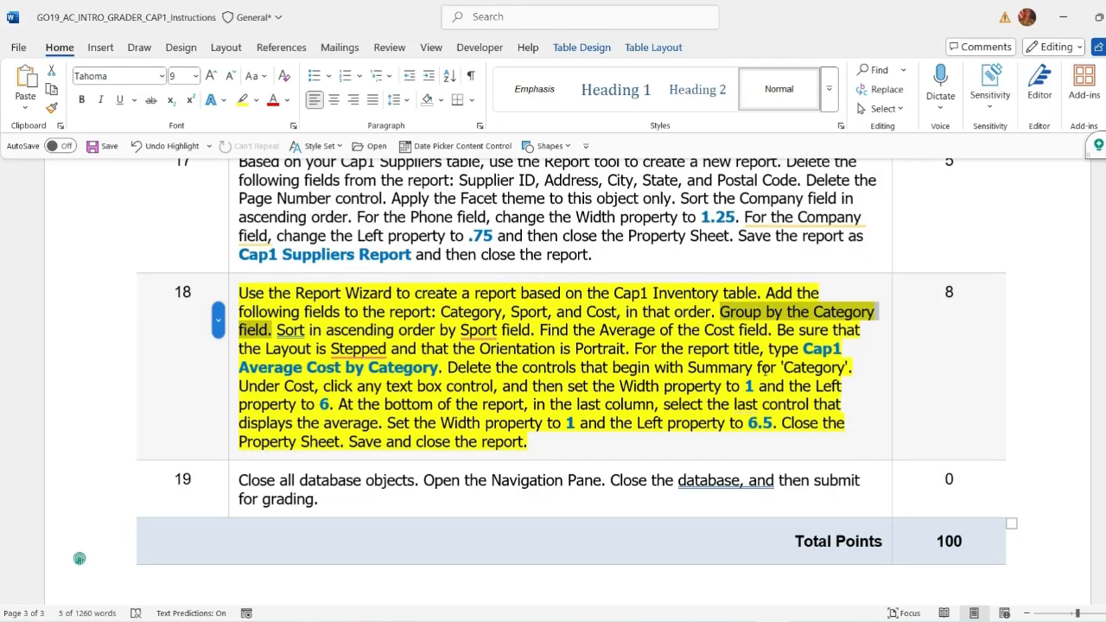
left_click(790, 621)
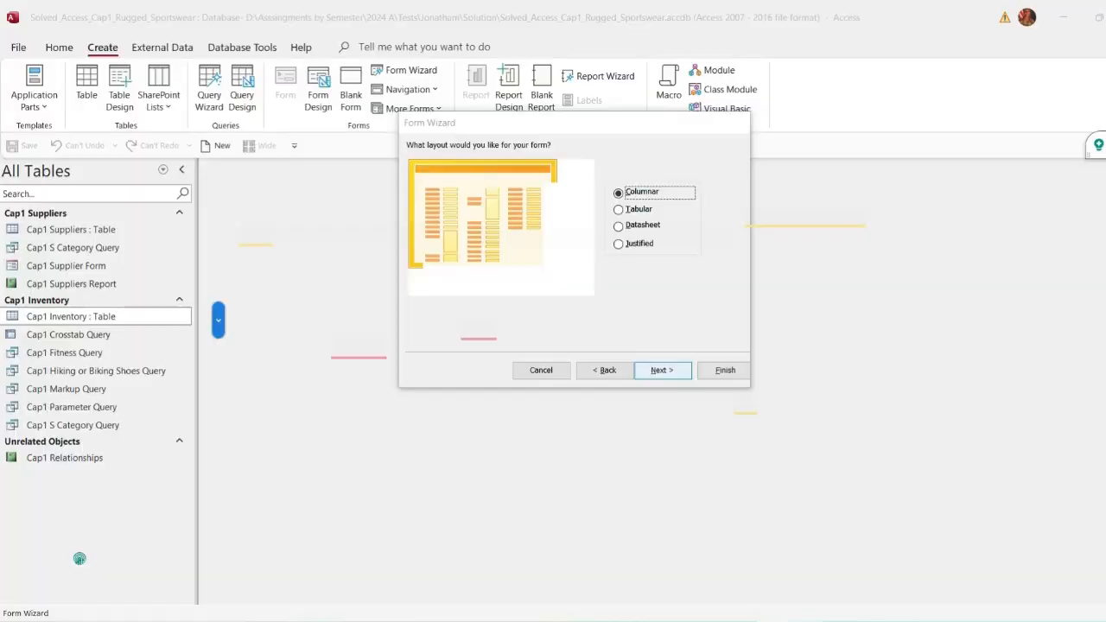
left_click(662, 370)
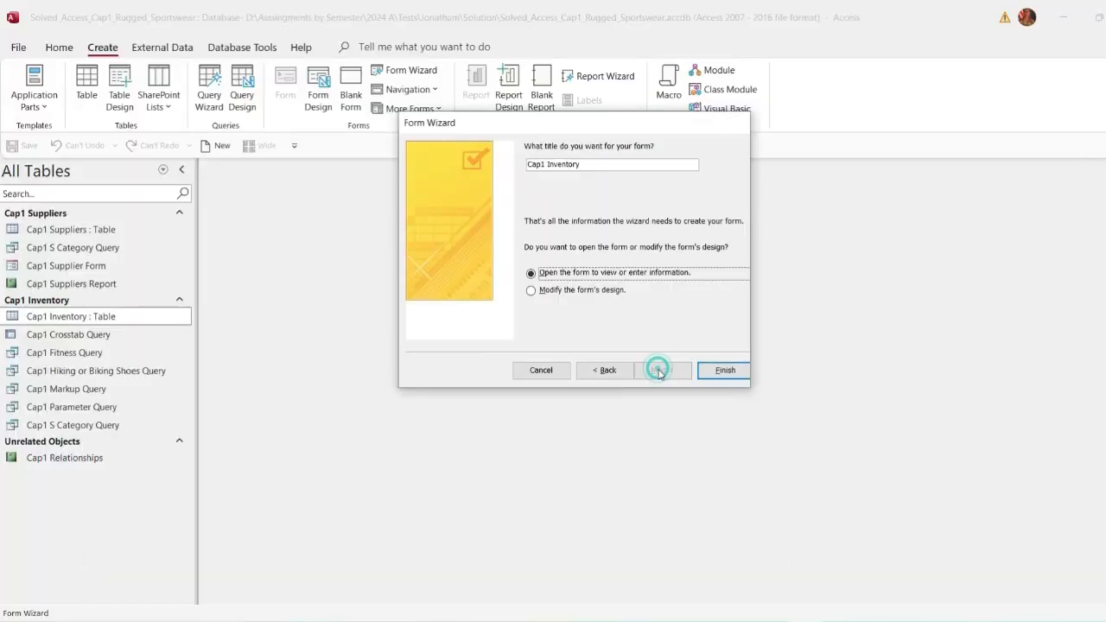
left_click(605, 370)
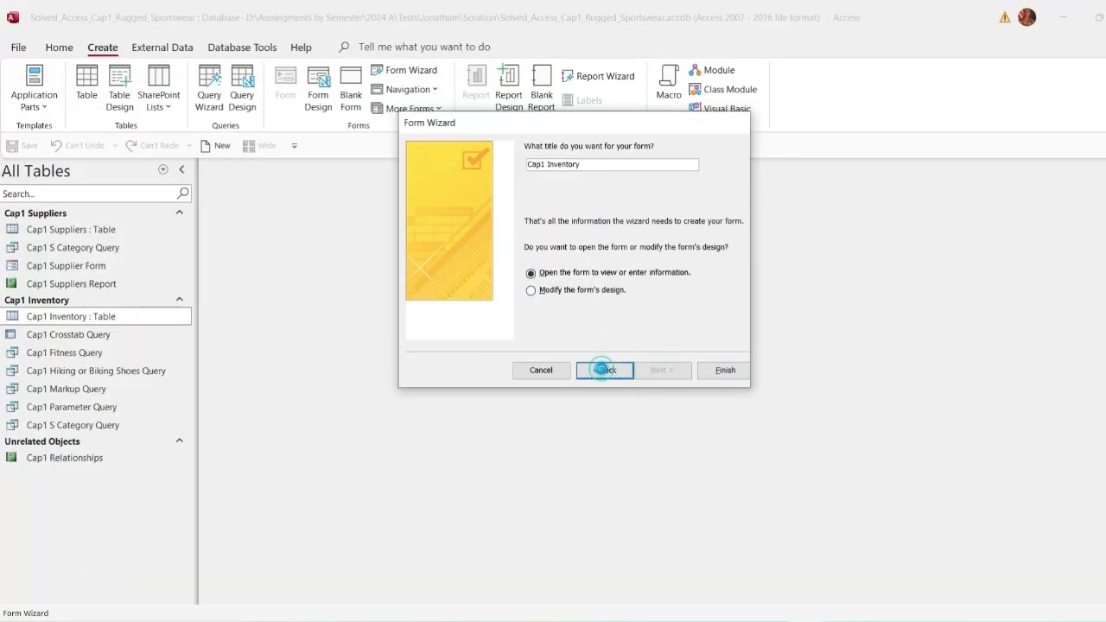
left_click(602, 370)
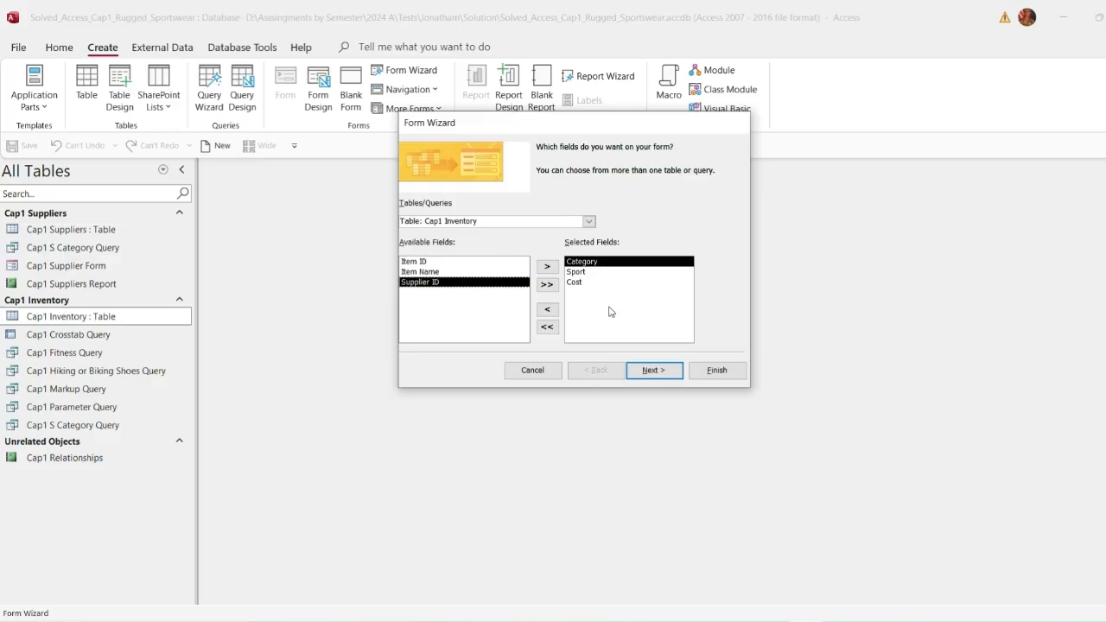
left_click(650, 372)
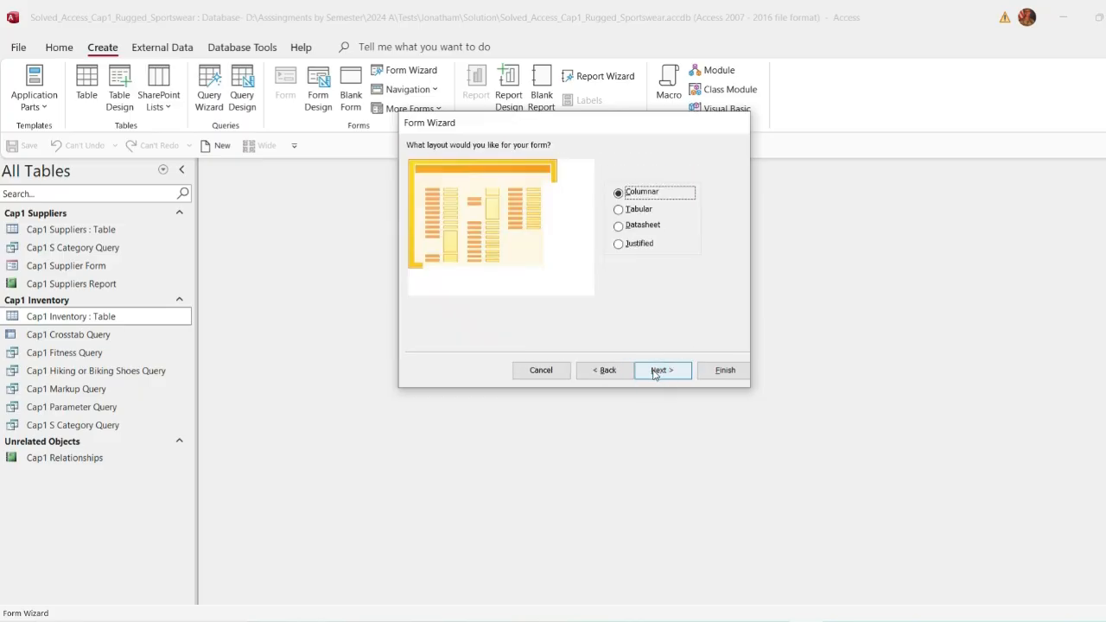
left_click(772, 621)
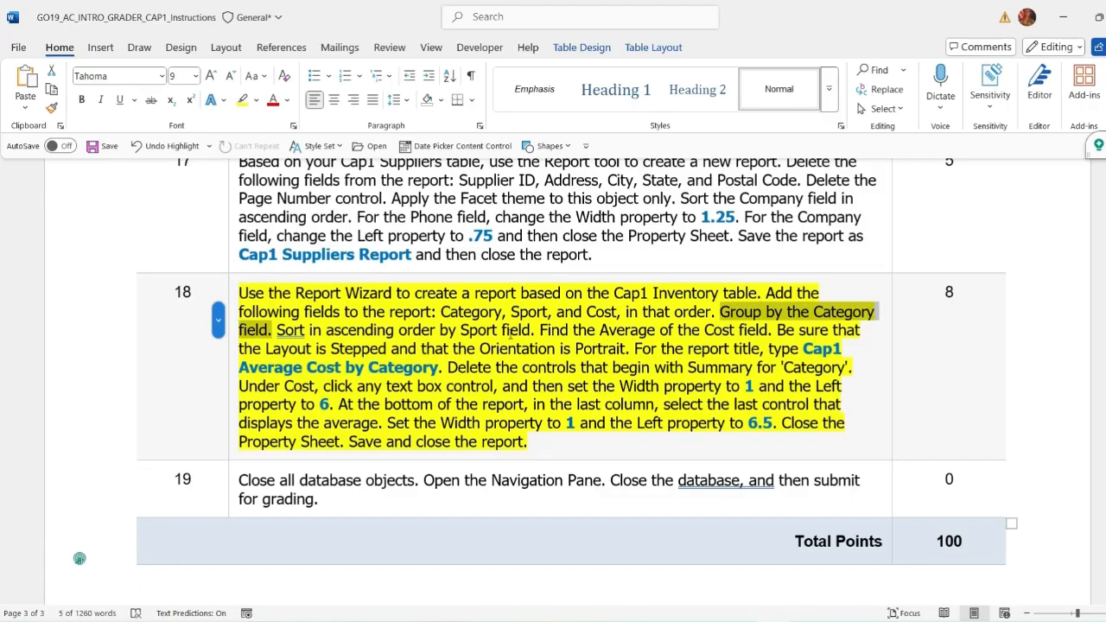
left_click(802, 621)
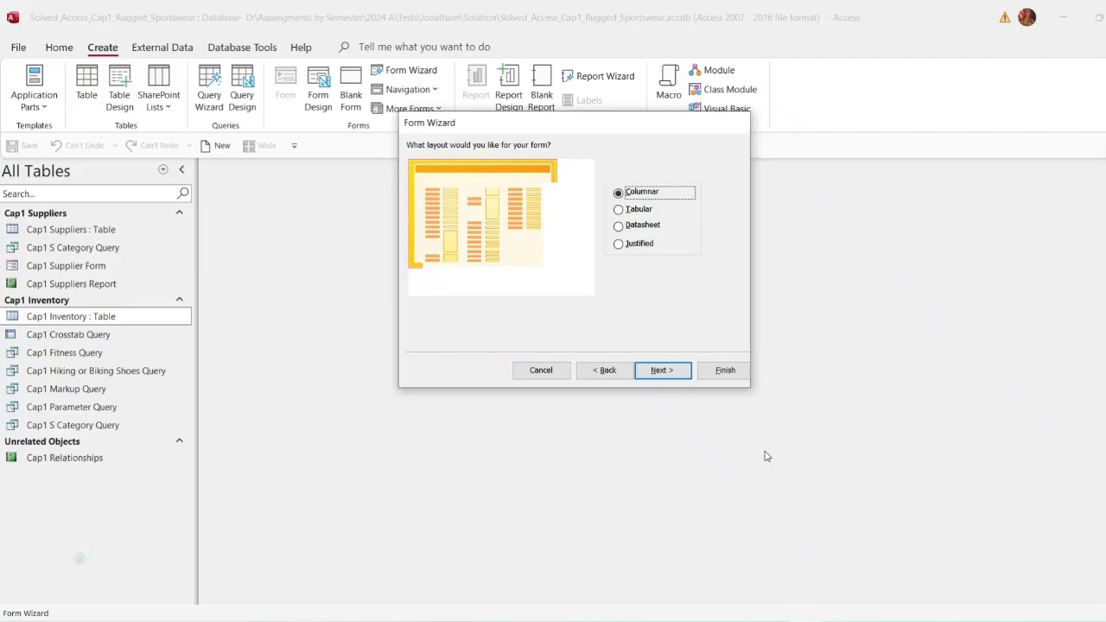
left_click(663, 371)
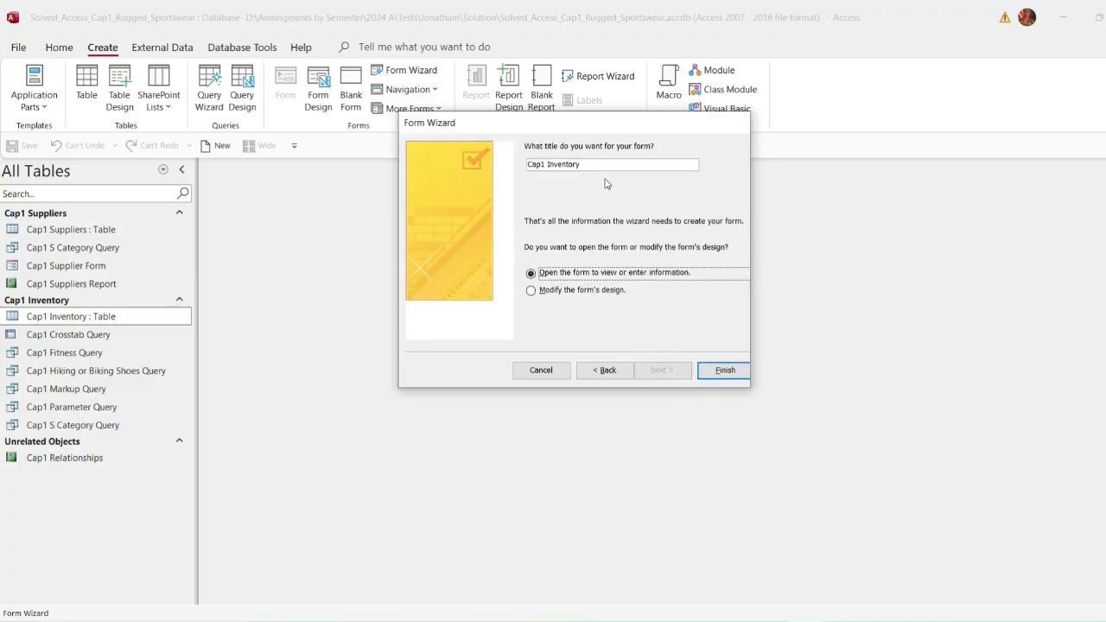
left_click(786, 618)
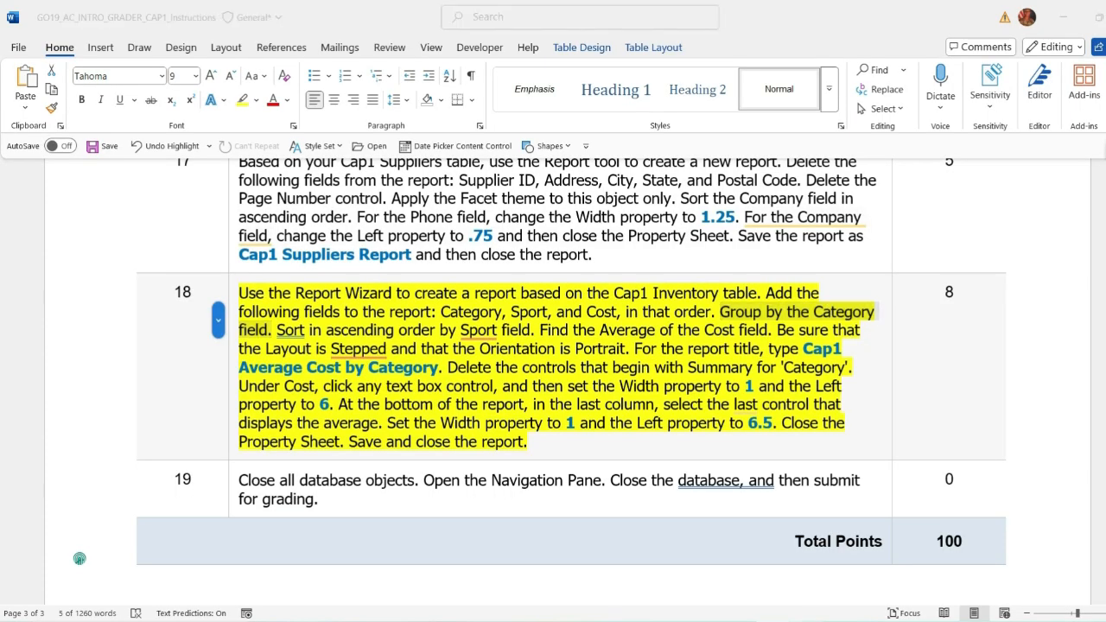
key("alt+Tab")
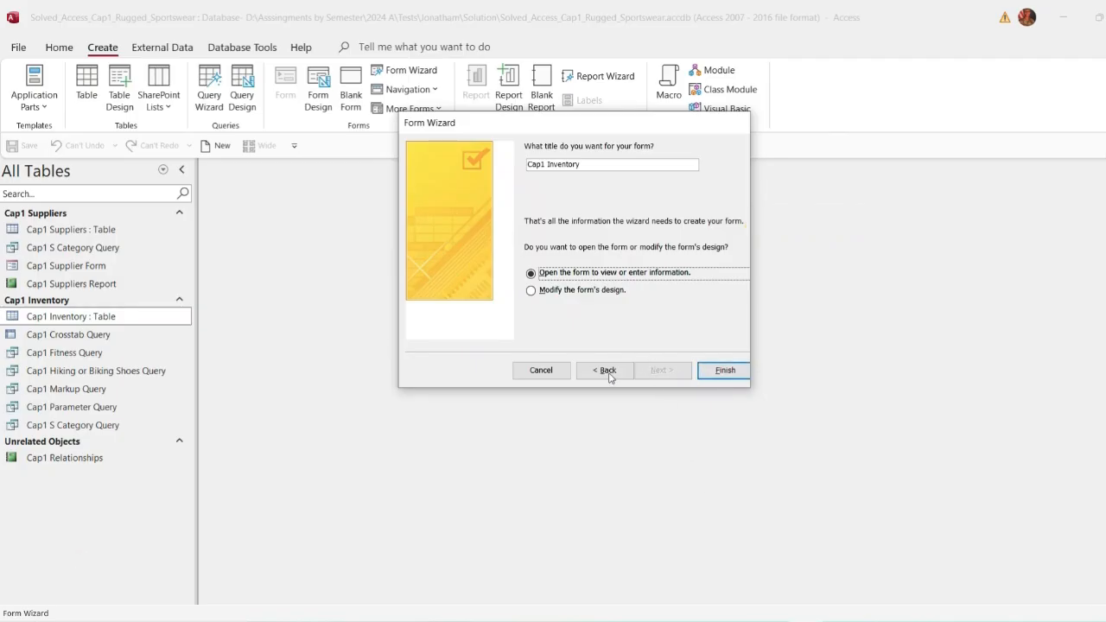
left_click(541, 371)
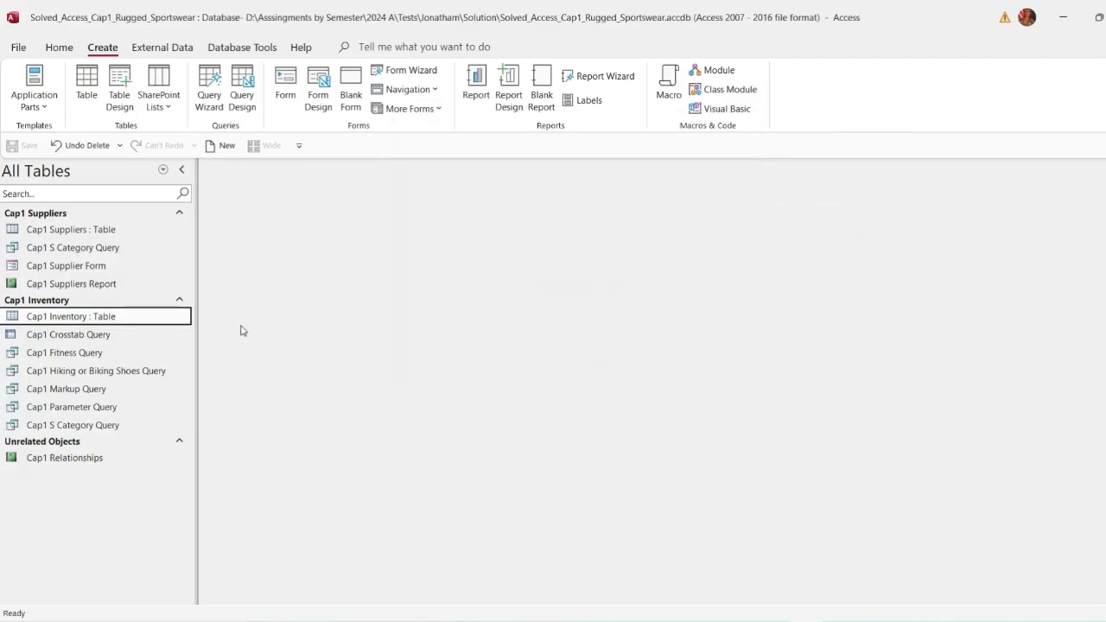
Step: Start the Report Wizard on the Cap1 Inventory table and, checking step 18's field list in Word, add Category, Sport, and Cost in that order
left_click(600, 77)
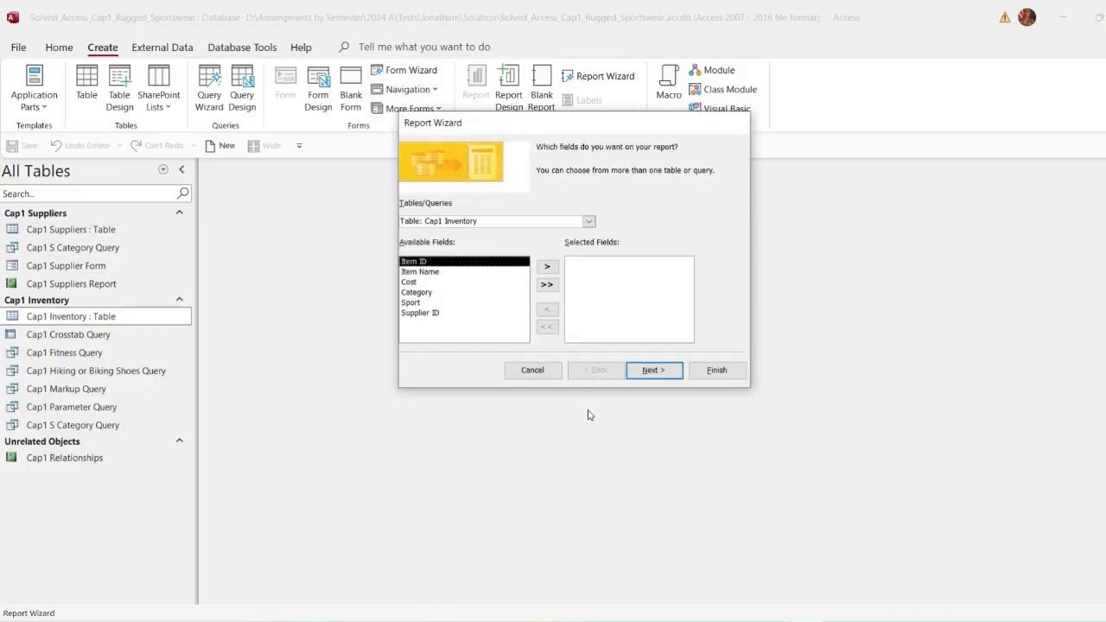
left_click(766, 620)
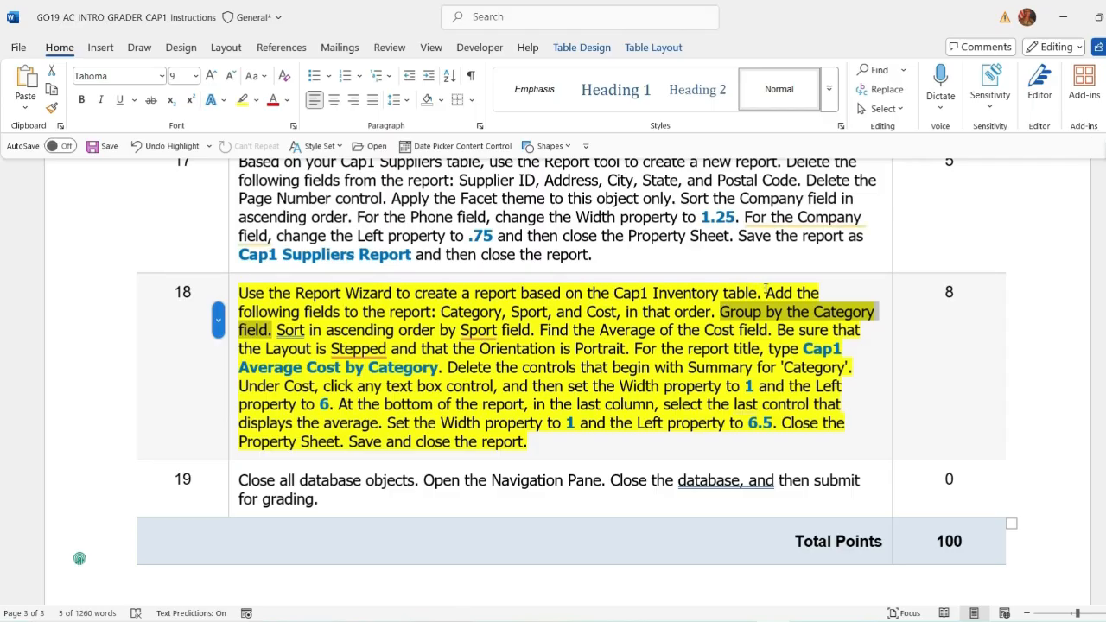
left_click_drag(765, 293, 717, 312)
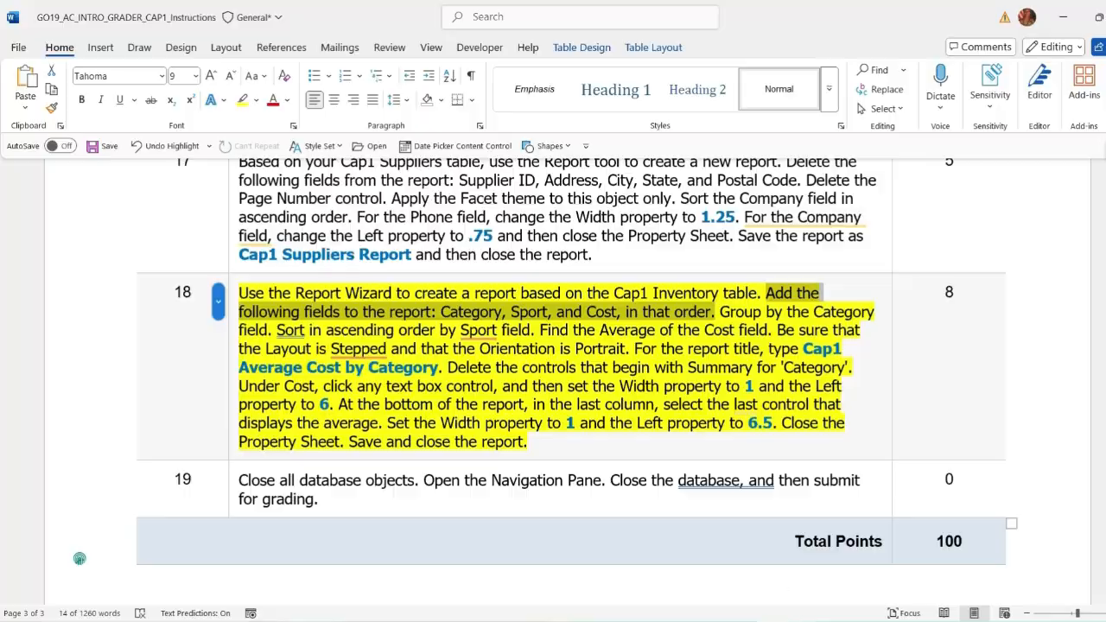
key("alt+Tab")
left_click(424, 292)
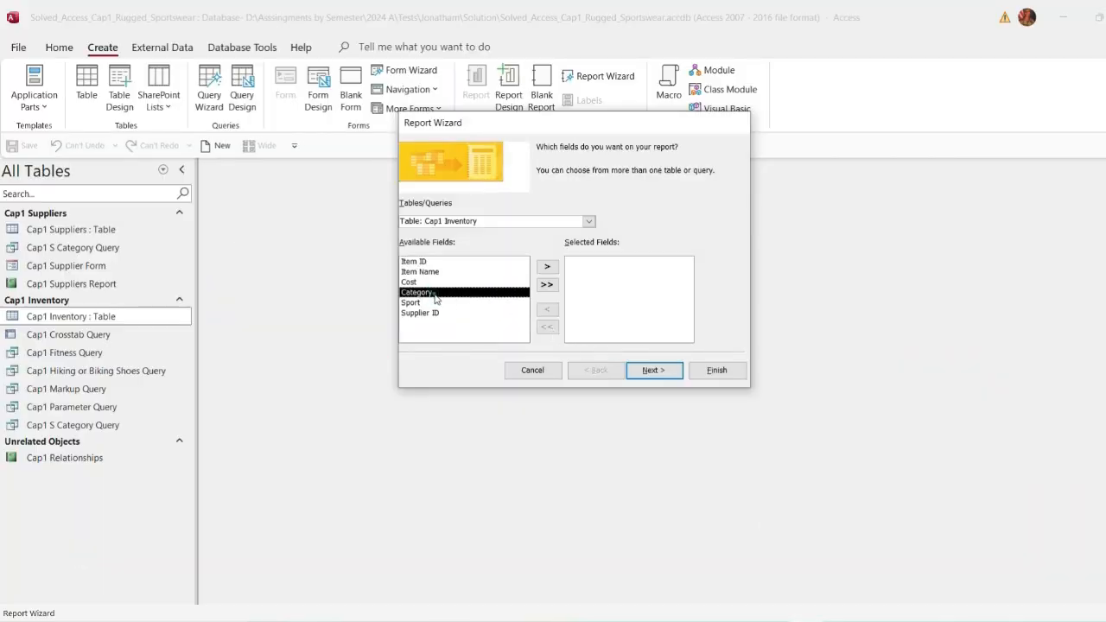
left_click(545, 267)
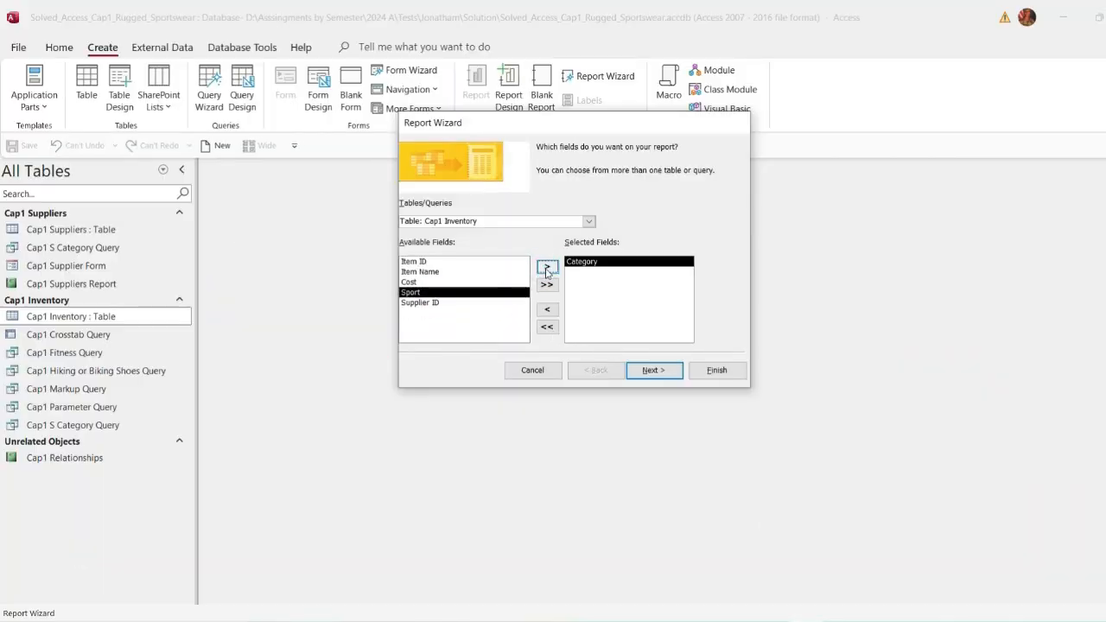
left_click(546, 268)
key("alt+Tab")
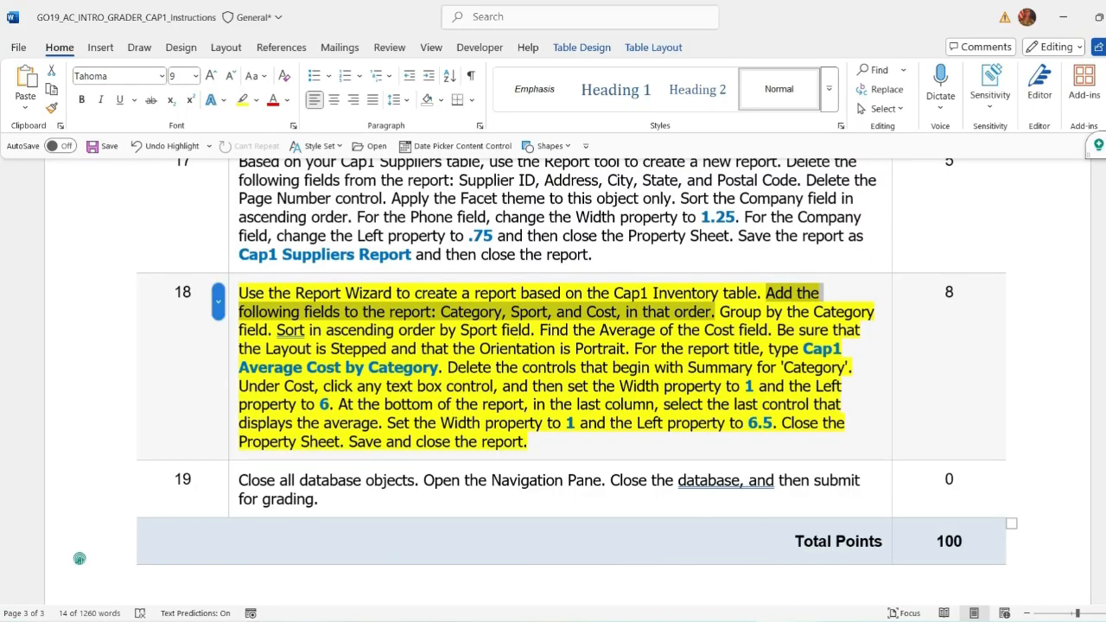
key("alt+Tab")
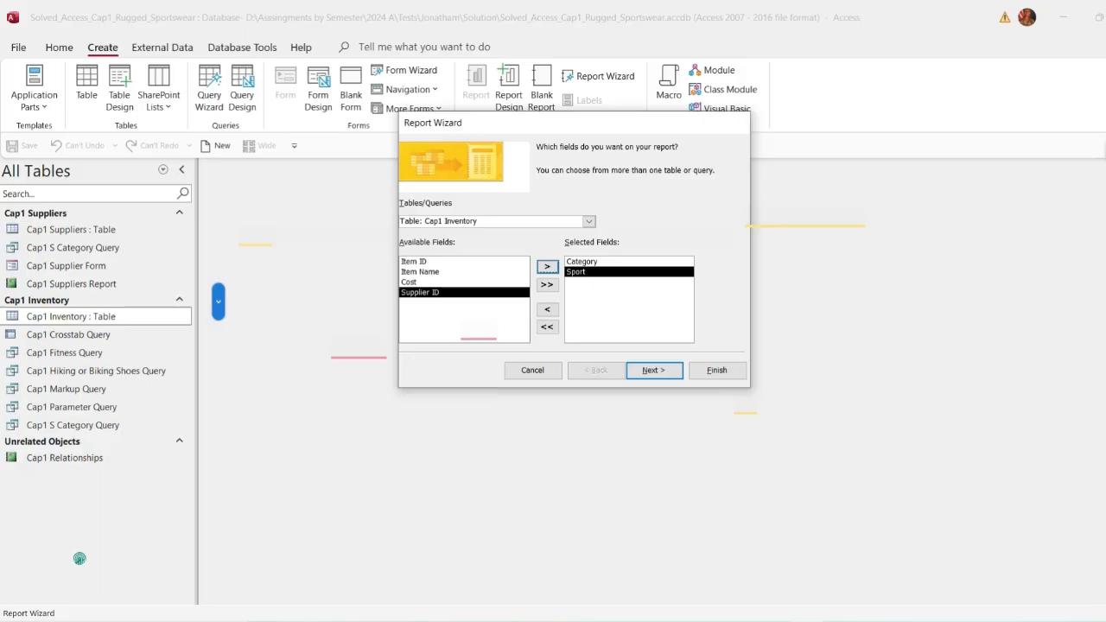
left_click(423, 282)
left_click(547, 266)
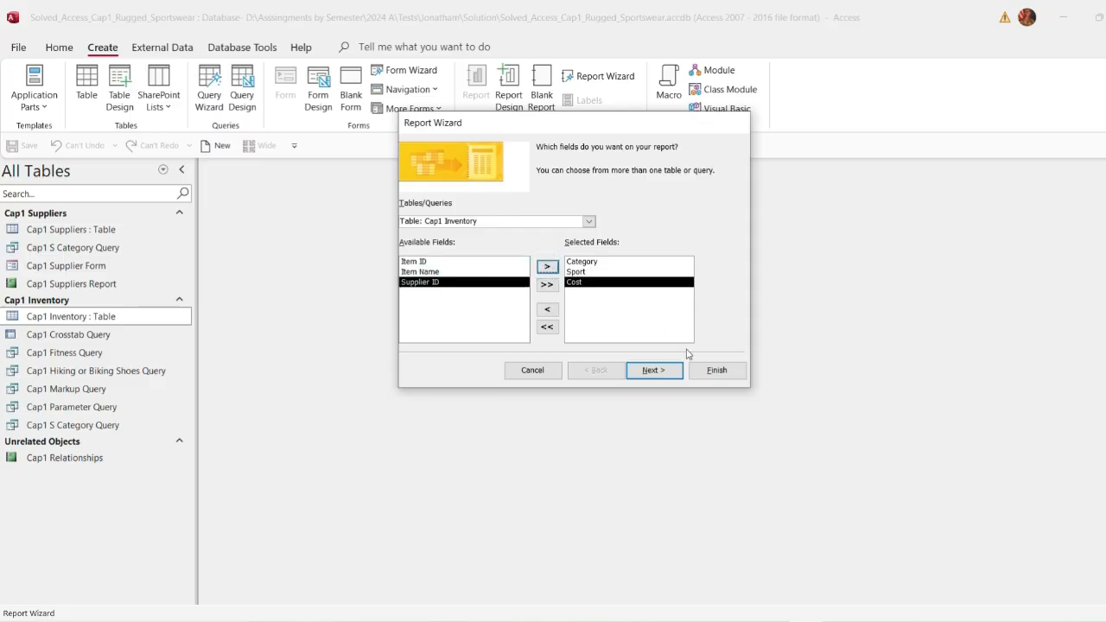
Step: Check step 18's grouping instruction in Word and add Category as the report's grouping level in Access
left_click(663, 374)
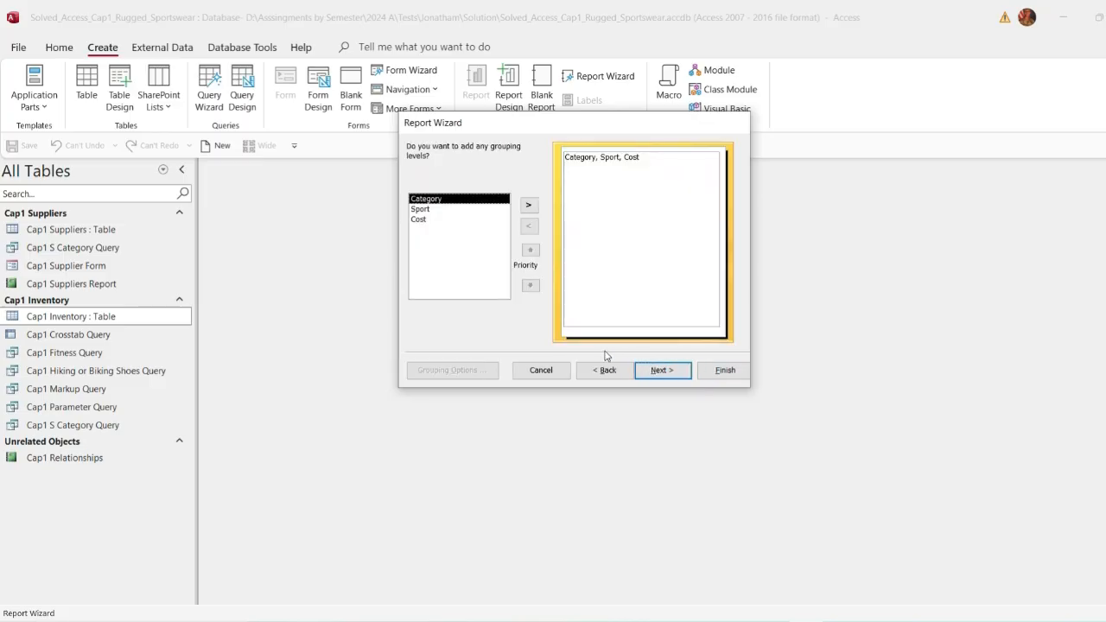
left_click(774, 621)
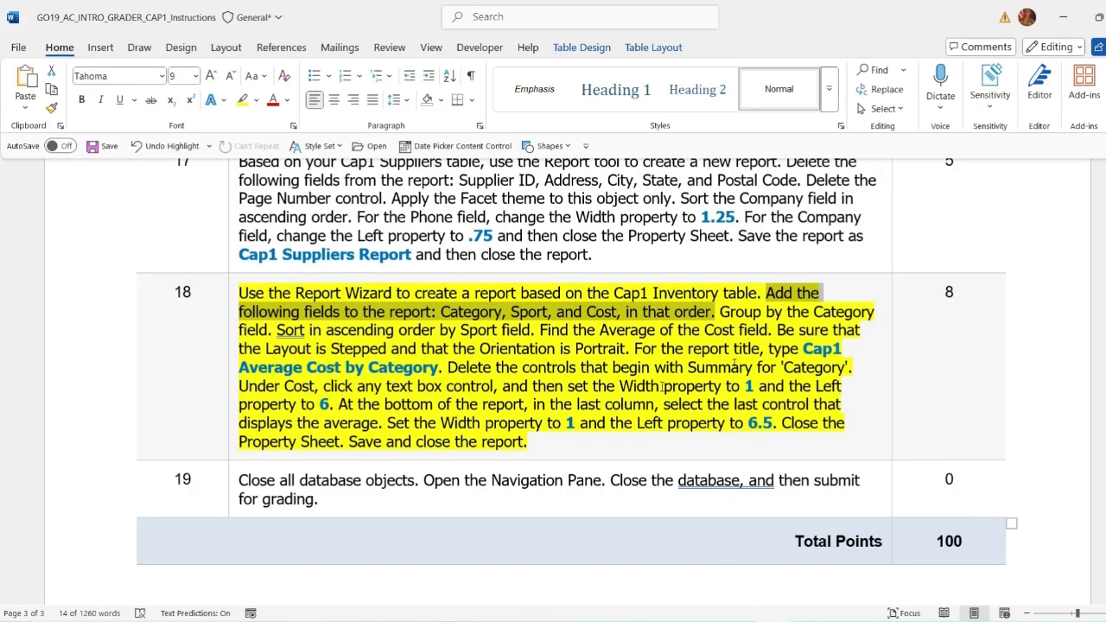
left_click_drag(721, 312, 274, 329)
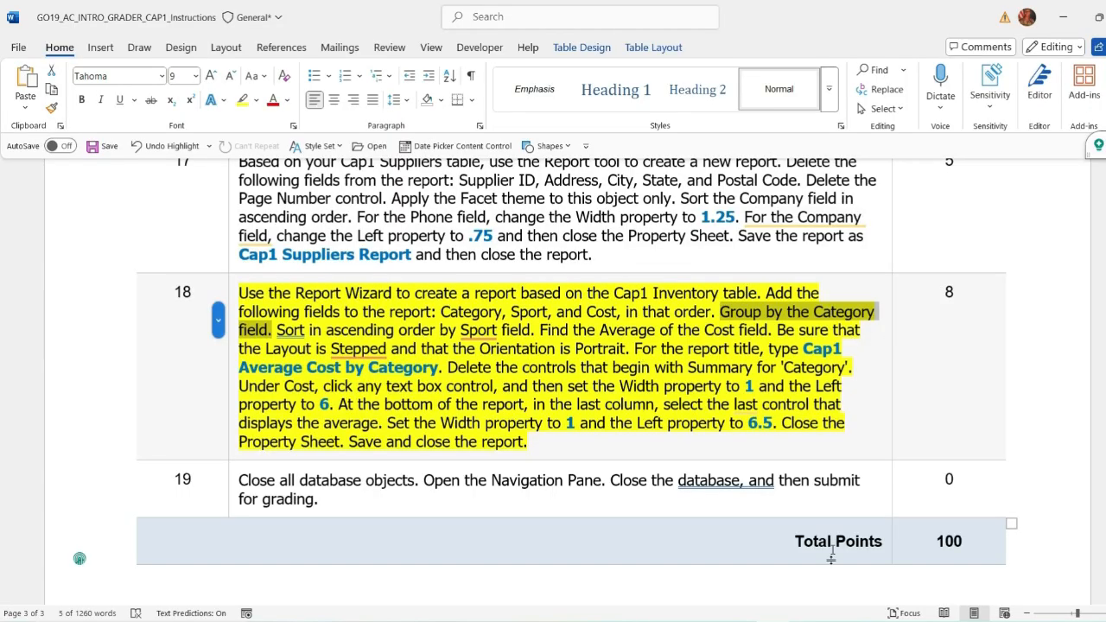
key("alt+Tab")
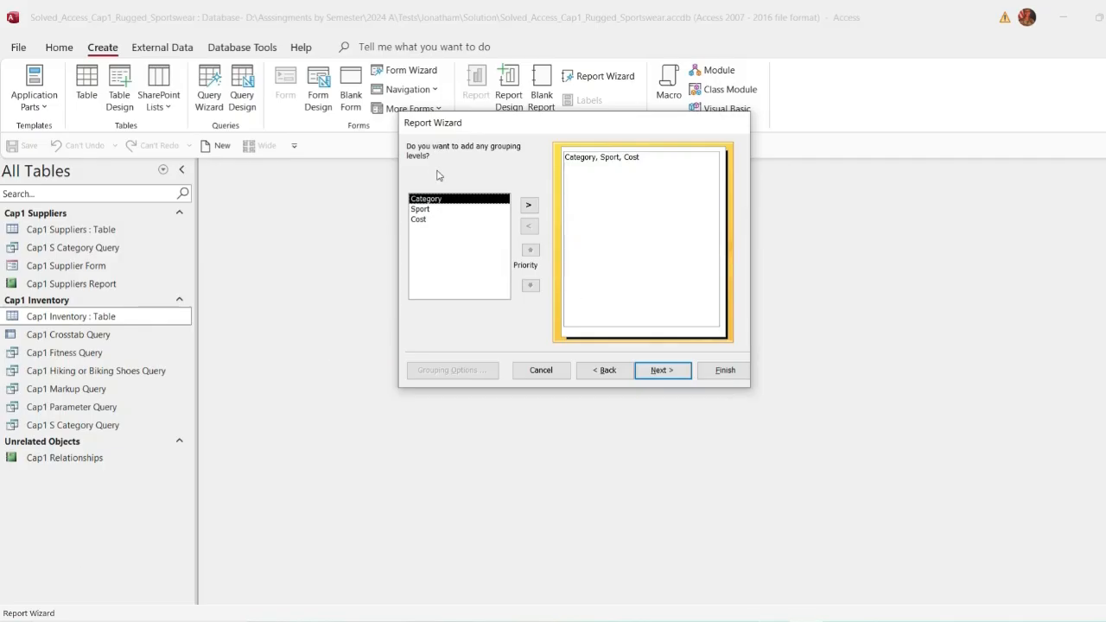
left_click(529, 205)
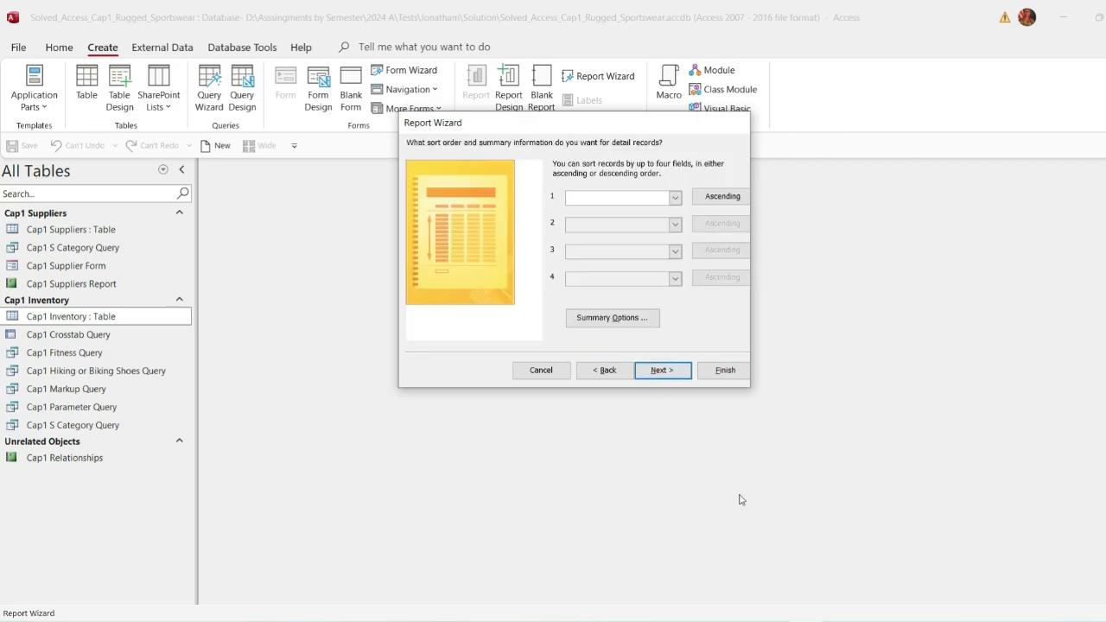
Step: Check step 18's sort instruction in Word and set the report to sort by Sport in ascending order in Access
key("alt+Tab")
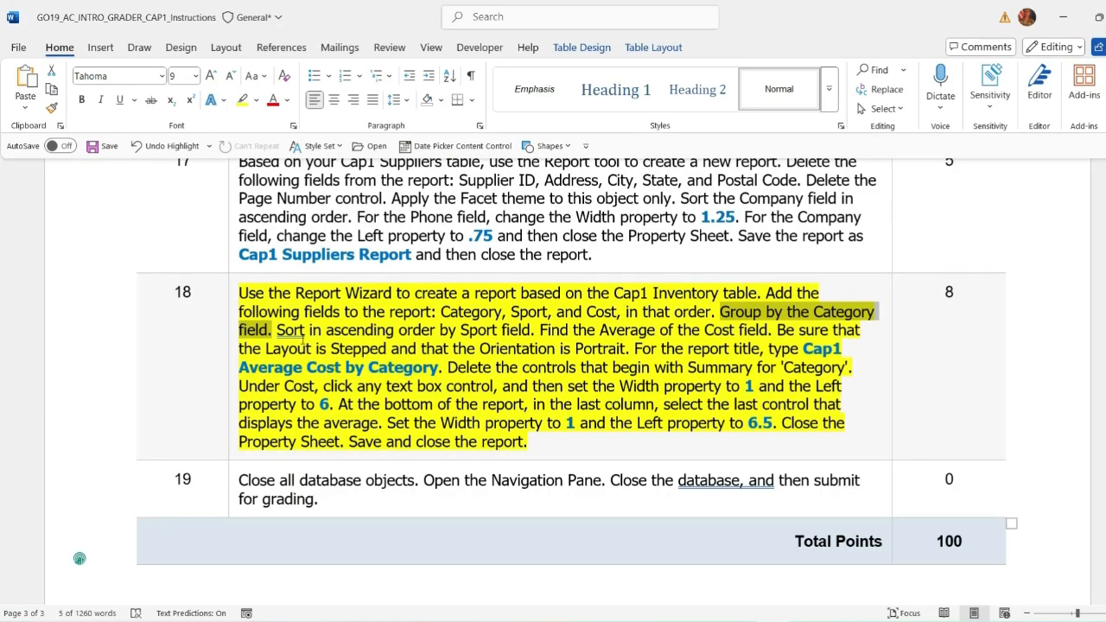
left_click_drag(276, 330, 531, 331)
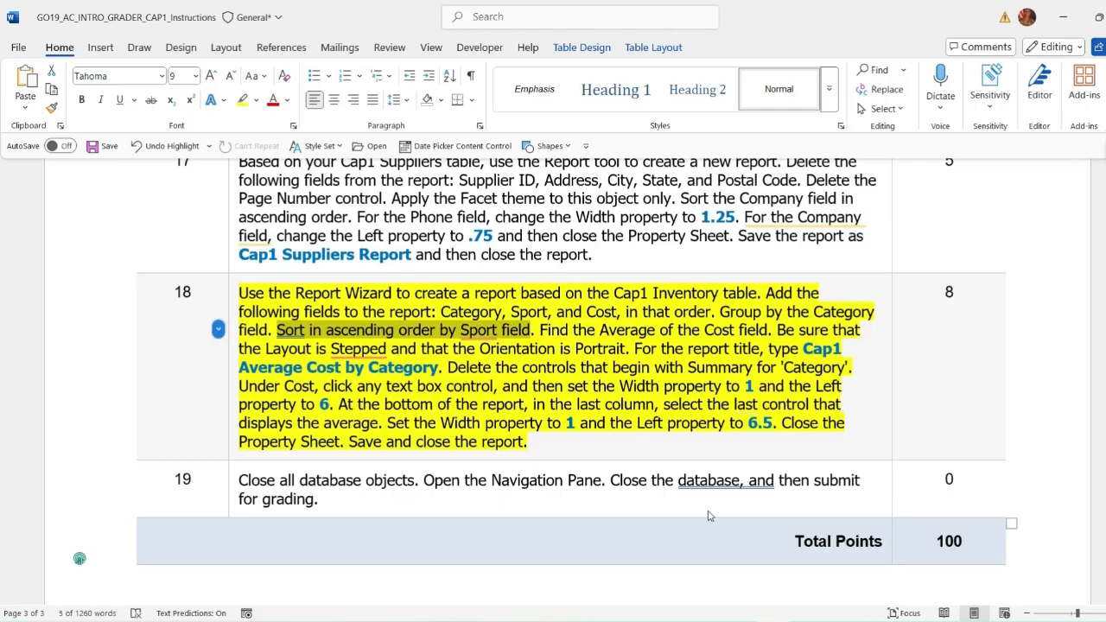
key("alt+Tab")
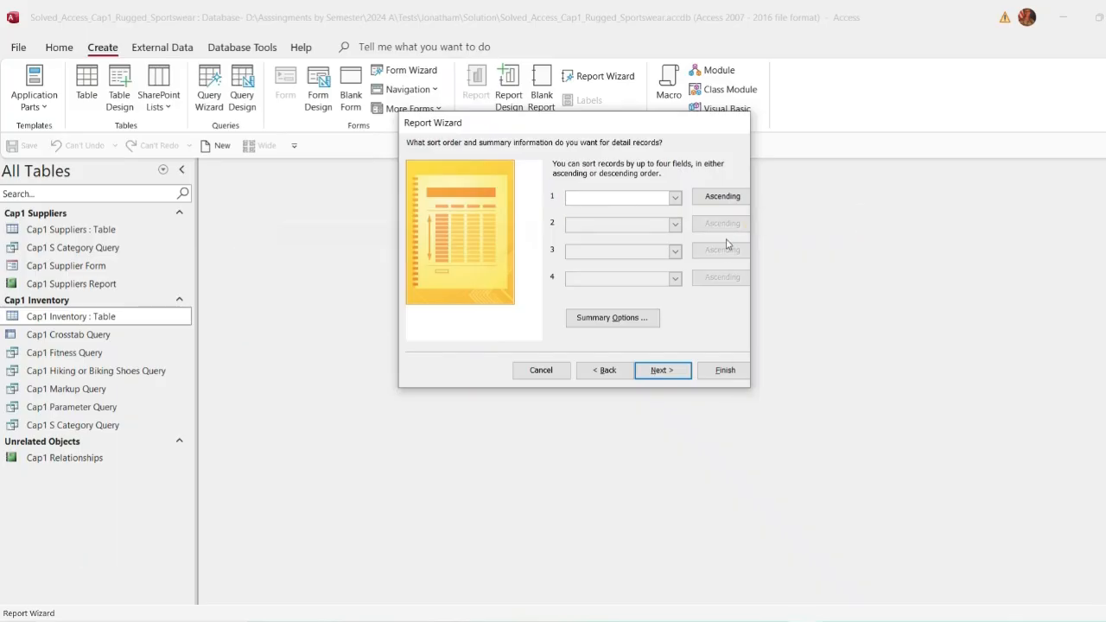
left_click(675, 198)
left_click(591, 222)
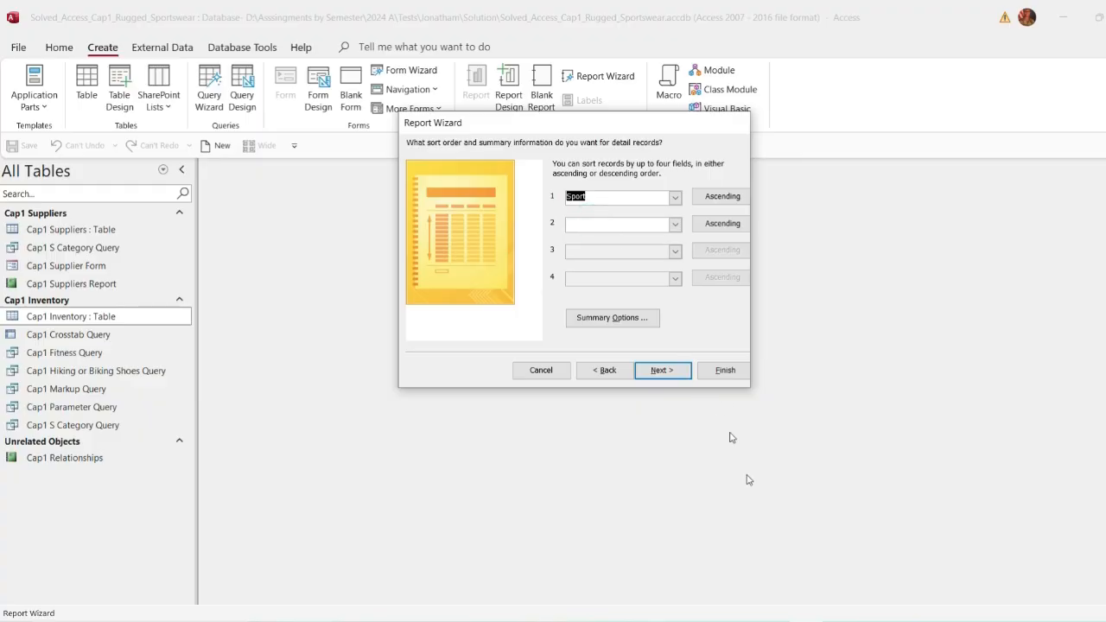
Step: Check the Cost average instruction in Word, enable the Avg summary for Cost in Access, and return to step 18 in Word
key("alt+Tab")
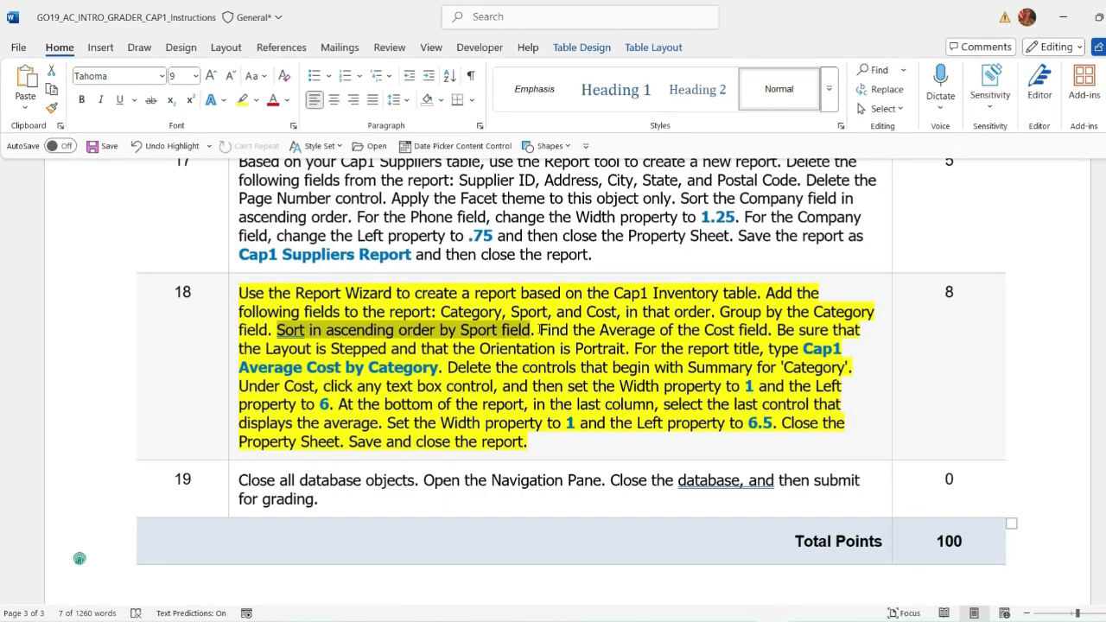
left_click_drag(539, 330, 768, 329)
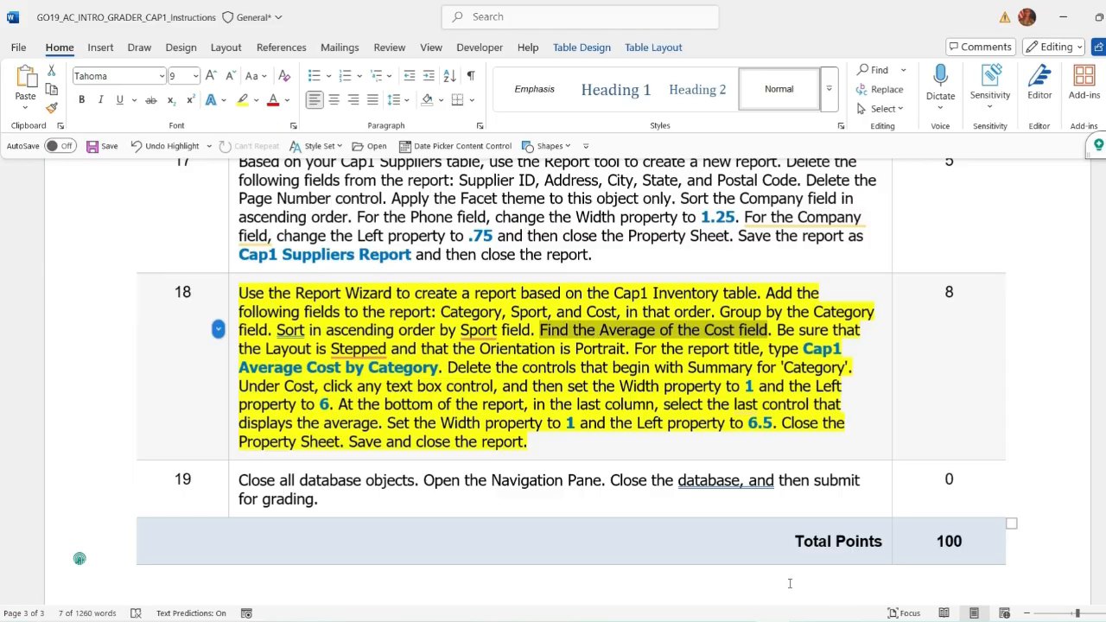
key("alt+Tab")
left_click(629, 320)
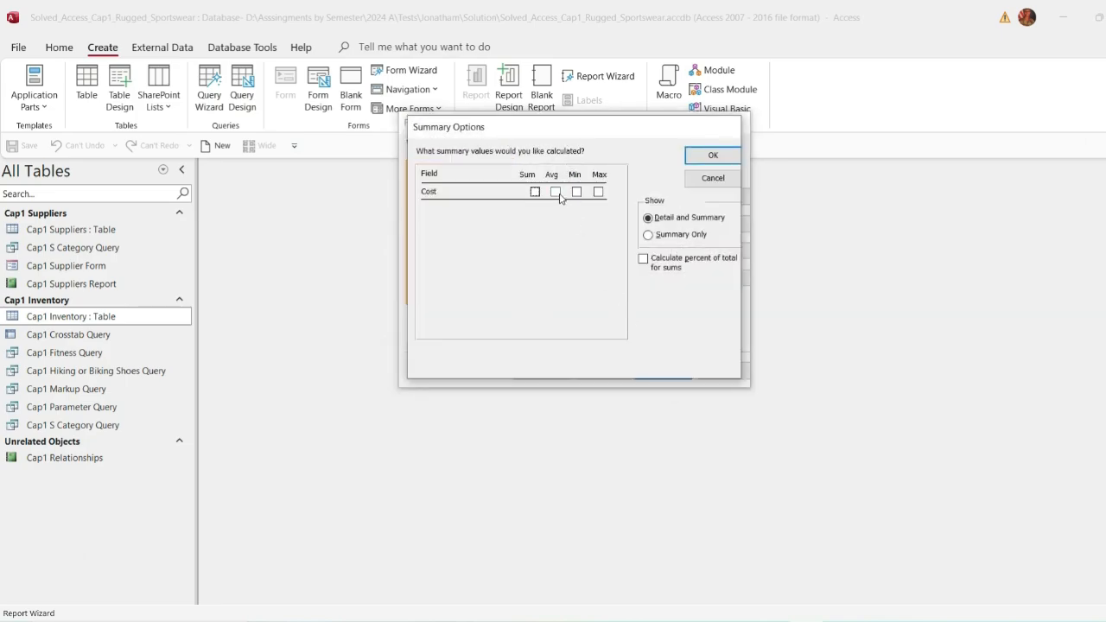
left_click(556, 192)
left_click(714, 156)
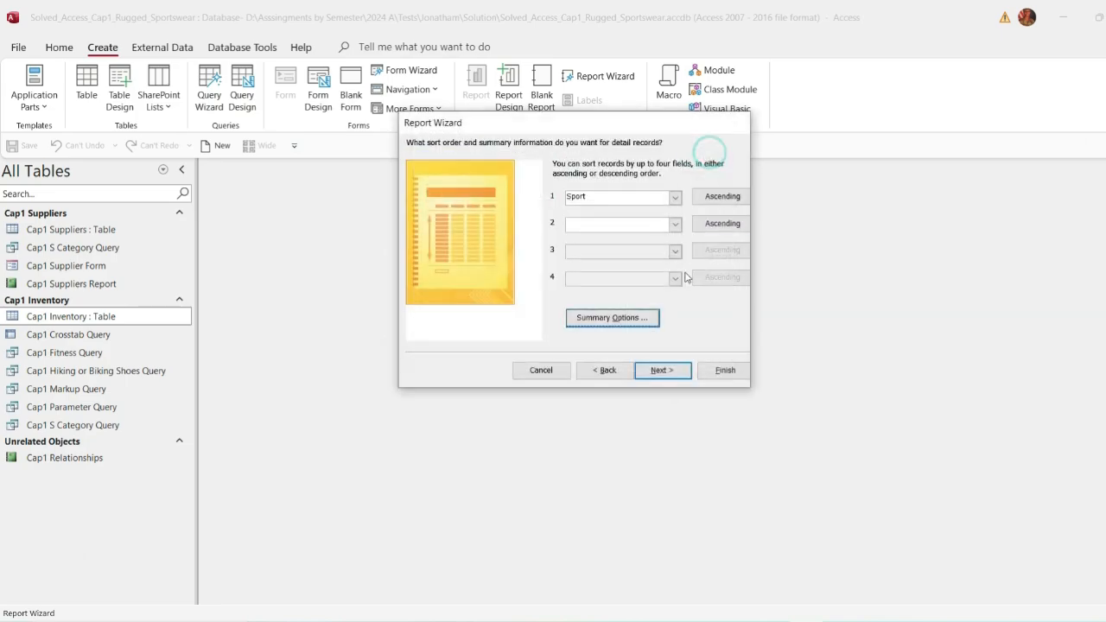
key("alt+Tab")
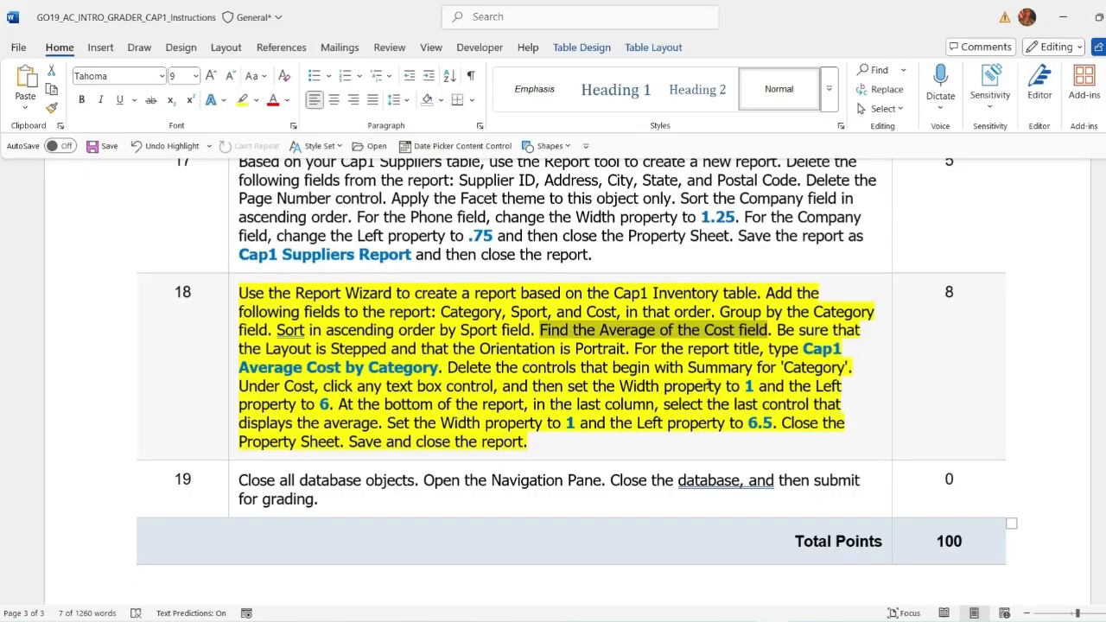
Step: Check step 18's layout instruction in Word and accept the Stepped layout and Portrait orientation in Access's Report Wizard
left_click_drag(778, 330, 625, 349)
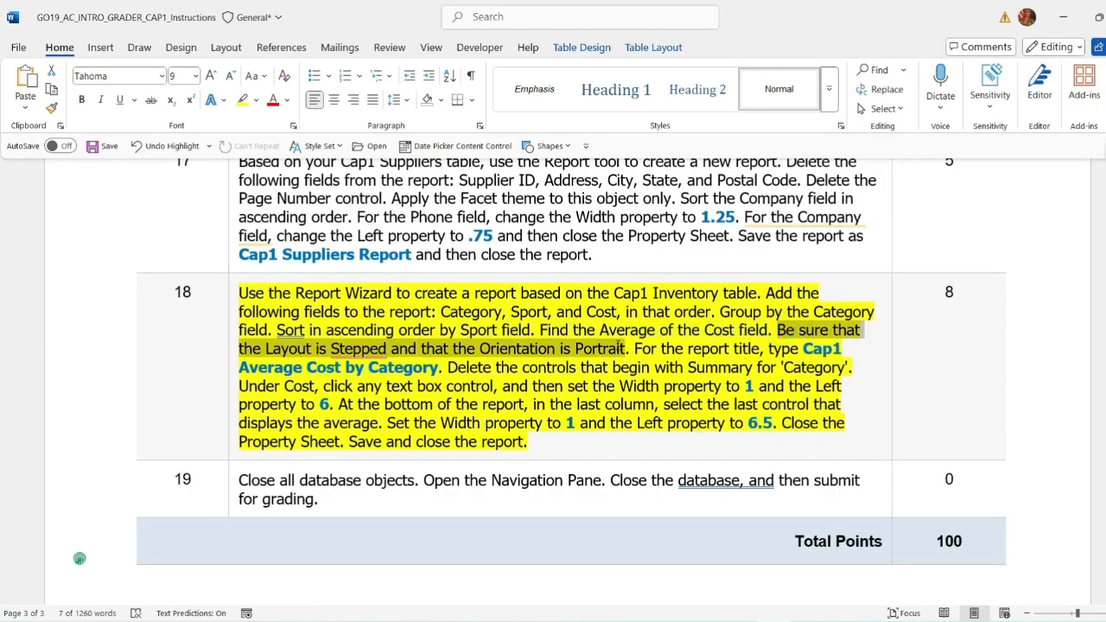
scroll(406, 299, "down", 1)
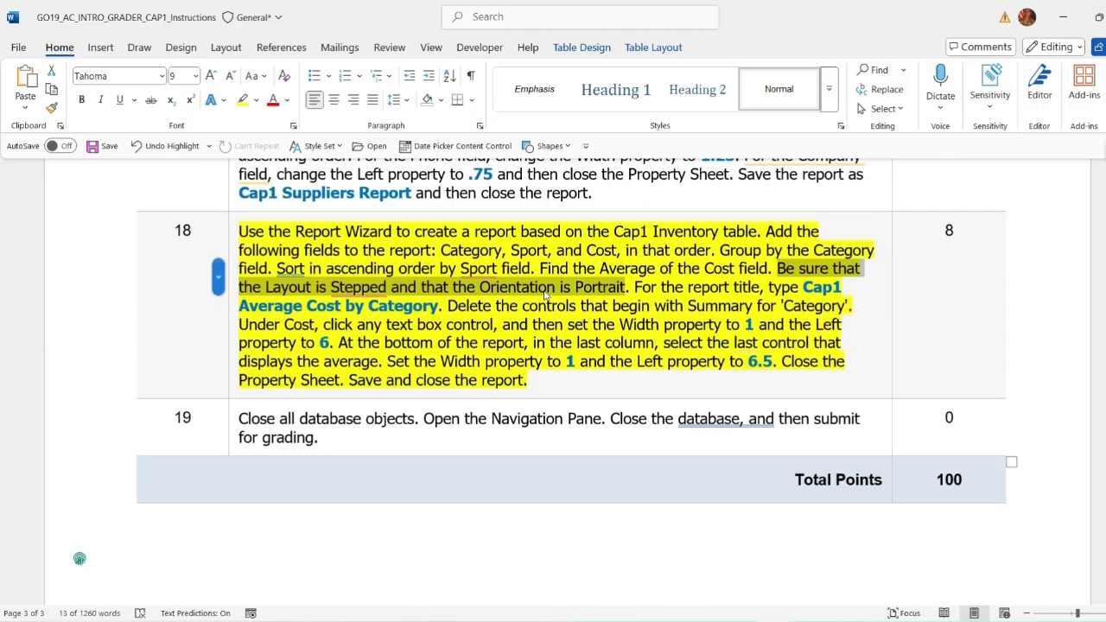
key("alt+Tab")
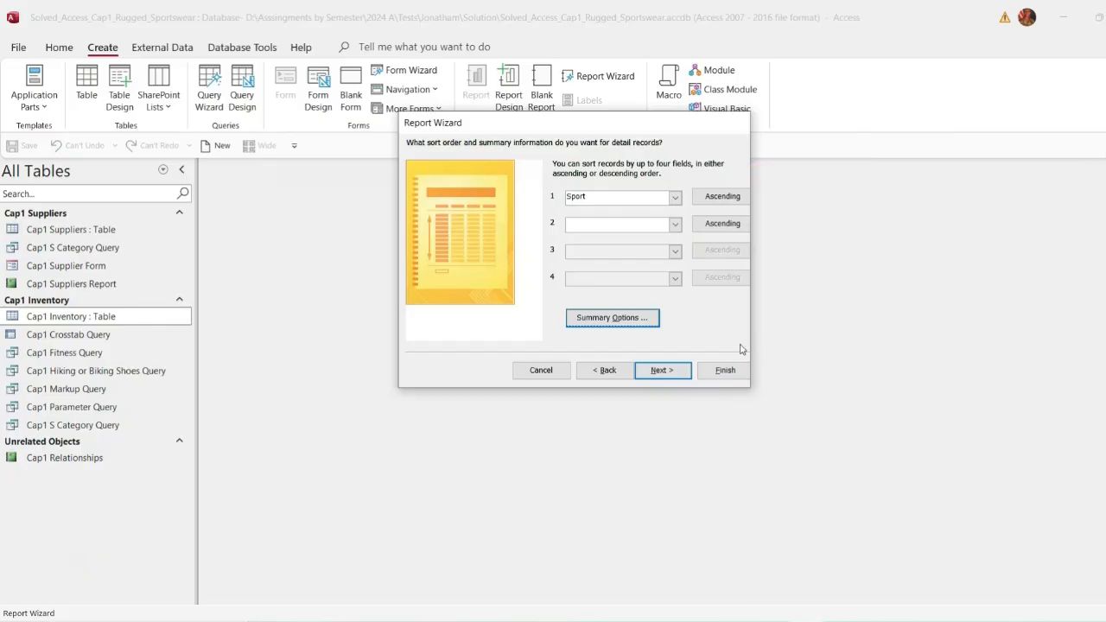
left_click(662, 377)
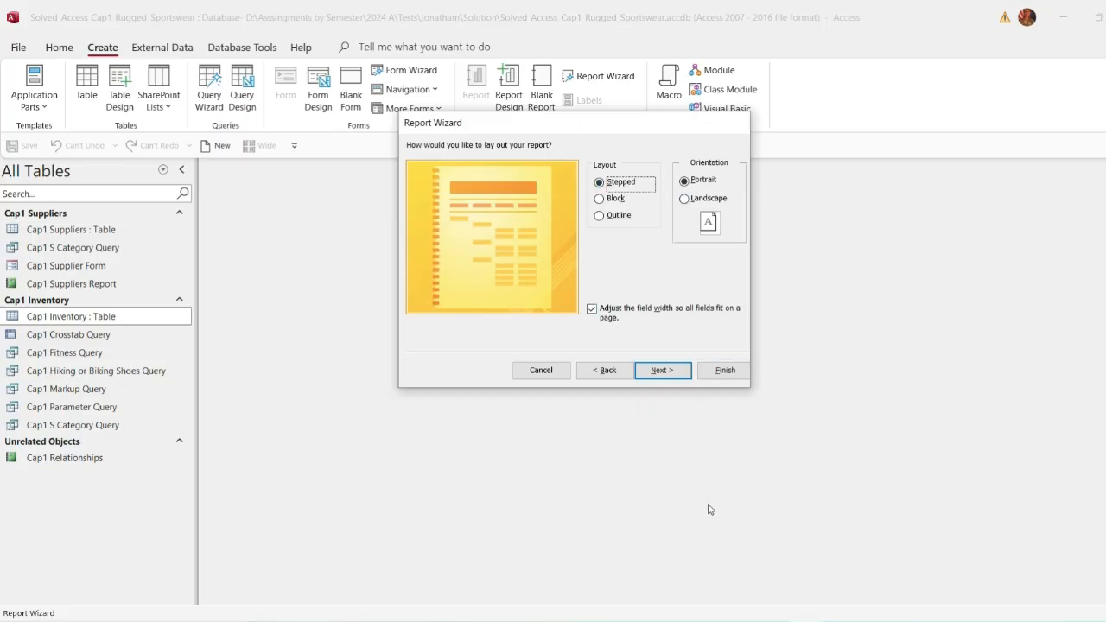
left_click(748, 620)
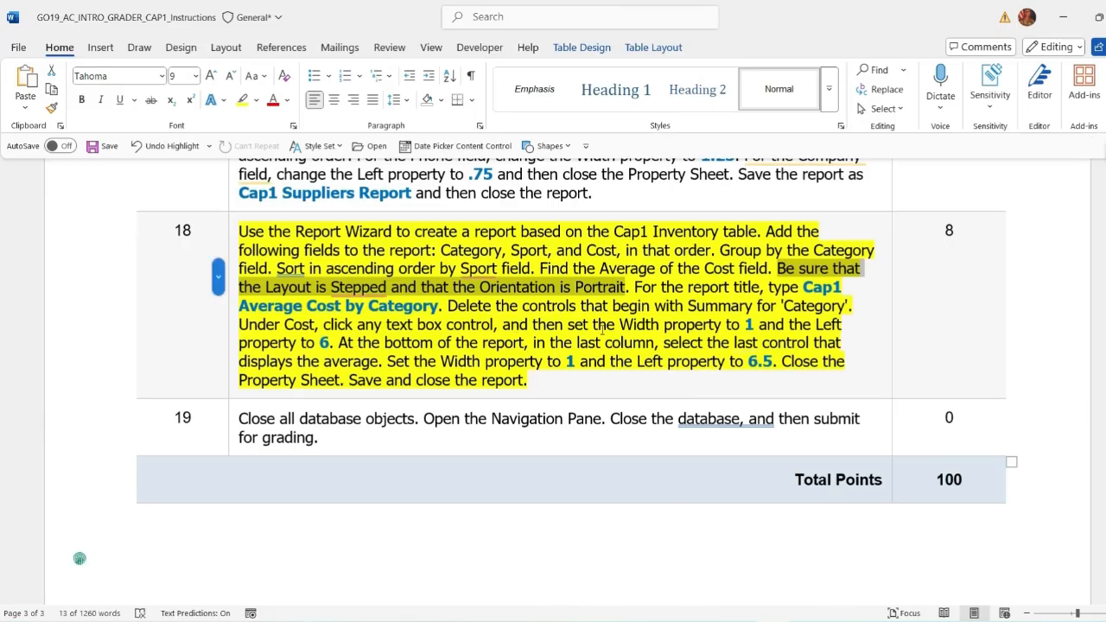
left_click(796, 619)
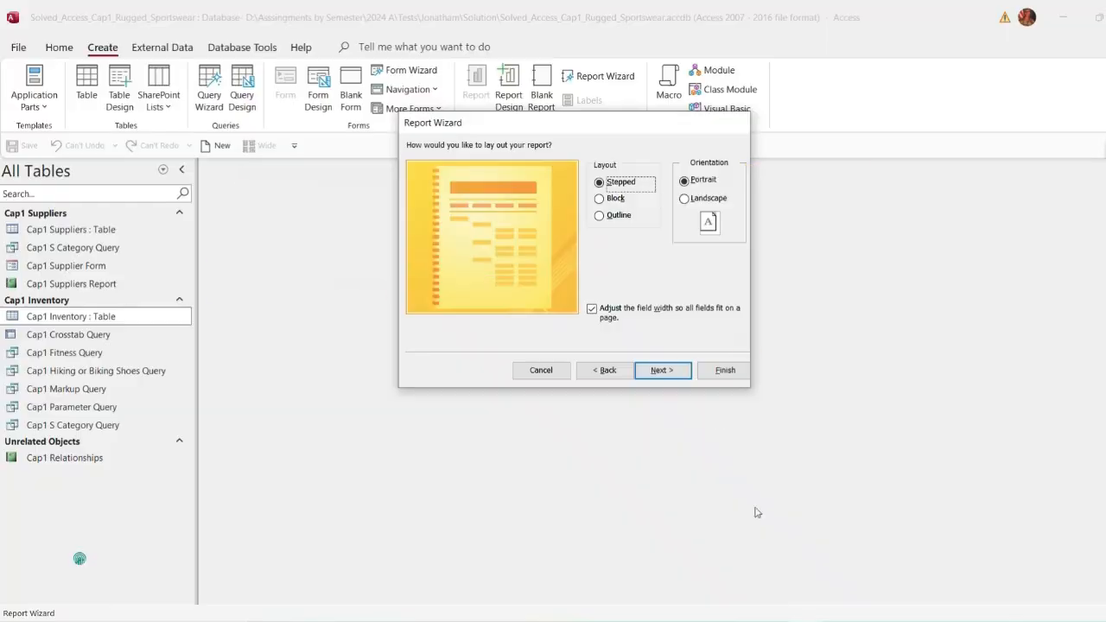
left_click(664, 372)
Step: Locate step 18's report title instruction in Word and copy the title "Cap1 Average Cost by Category"
left_click(772, 619)
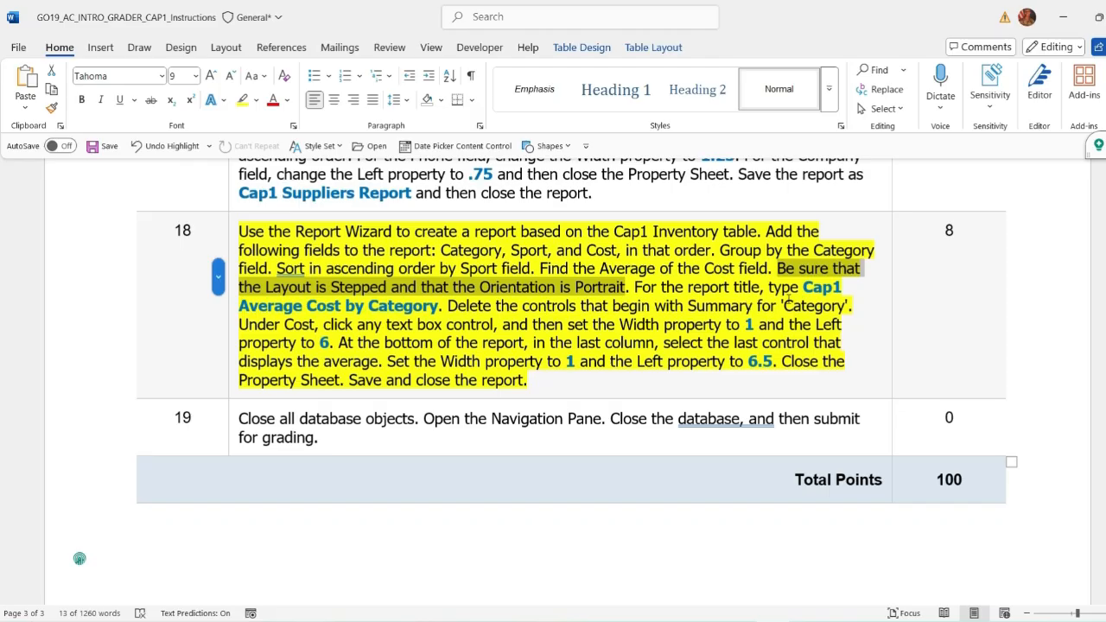
left_click_drag(633, 287, 439, 306)
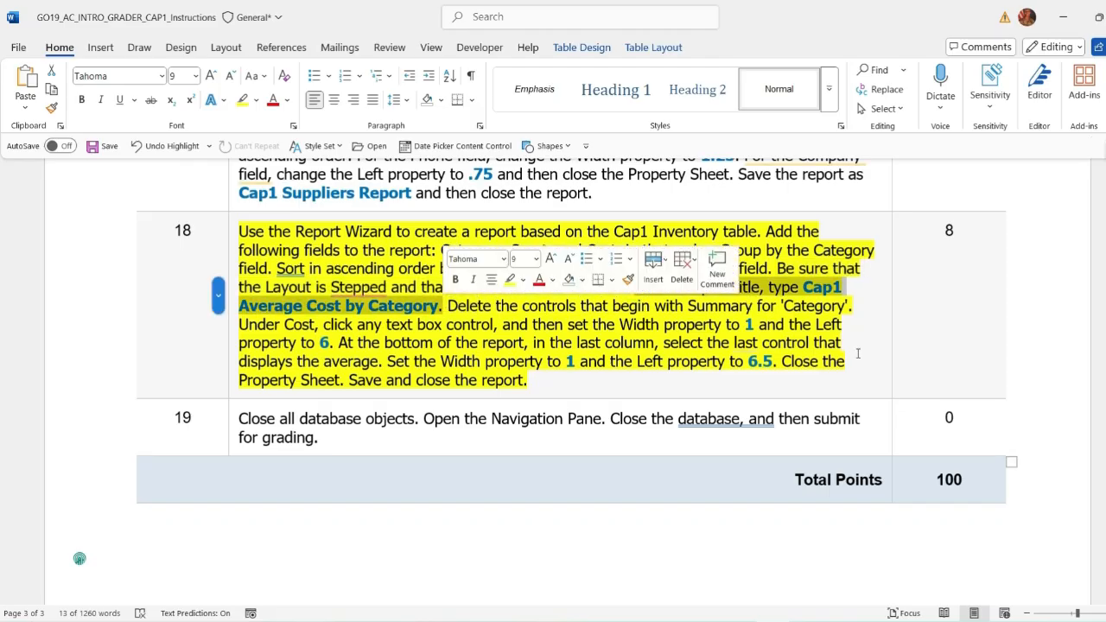
scroll(663, 339, "down", 1)
scroll(663, 299, "up", 1)
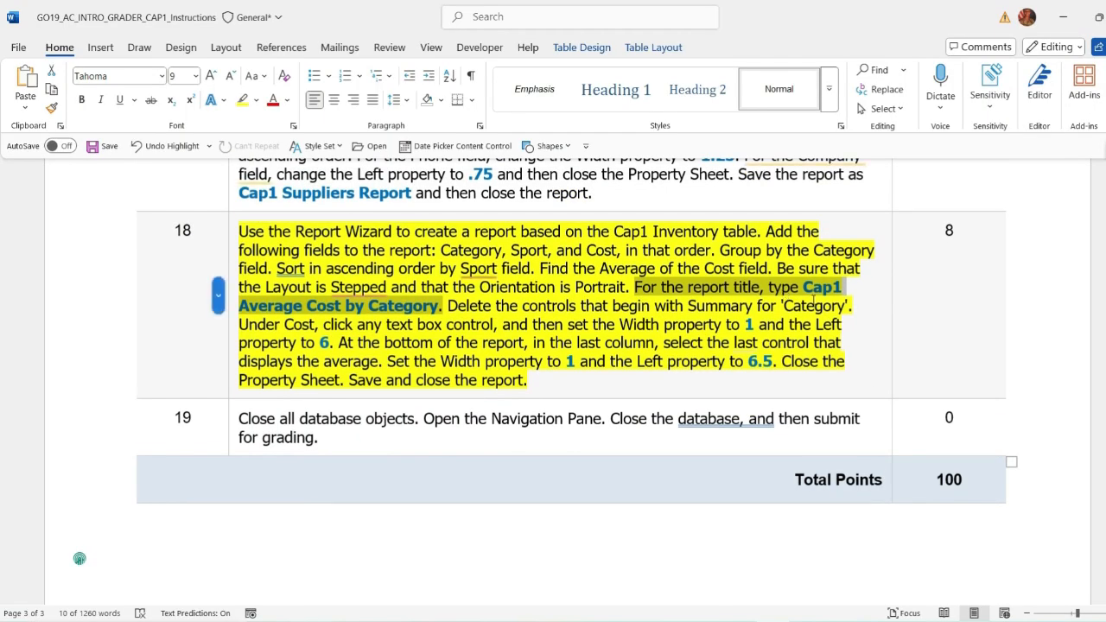
left_click(803, 296)
left_click_drag(802, 291, 447, 306)
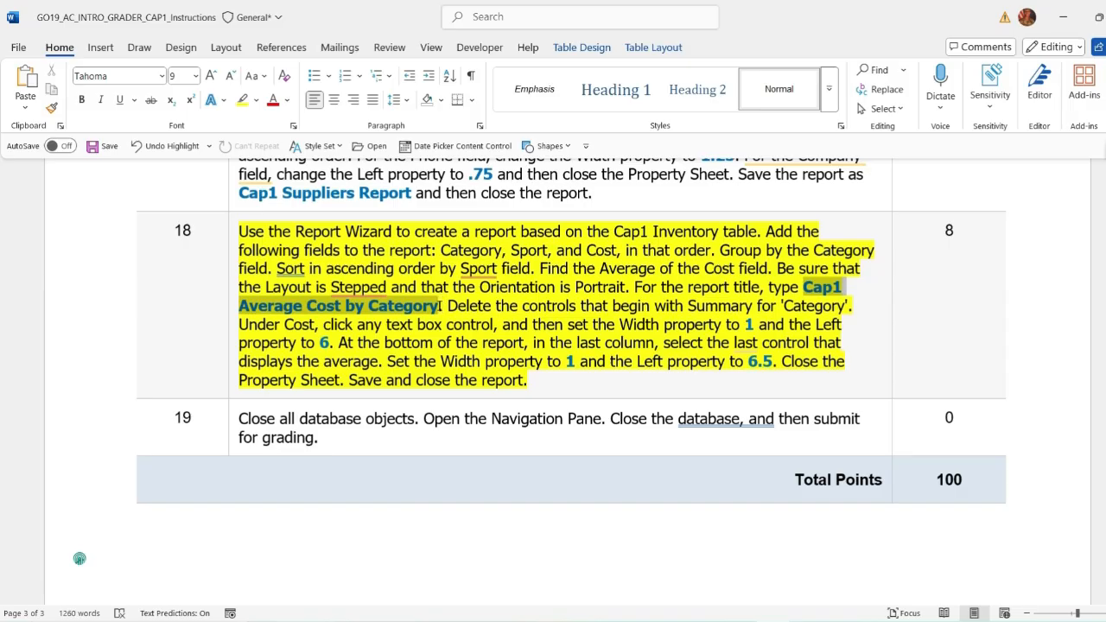
right_click(406, 305)
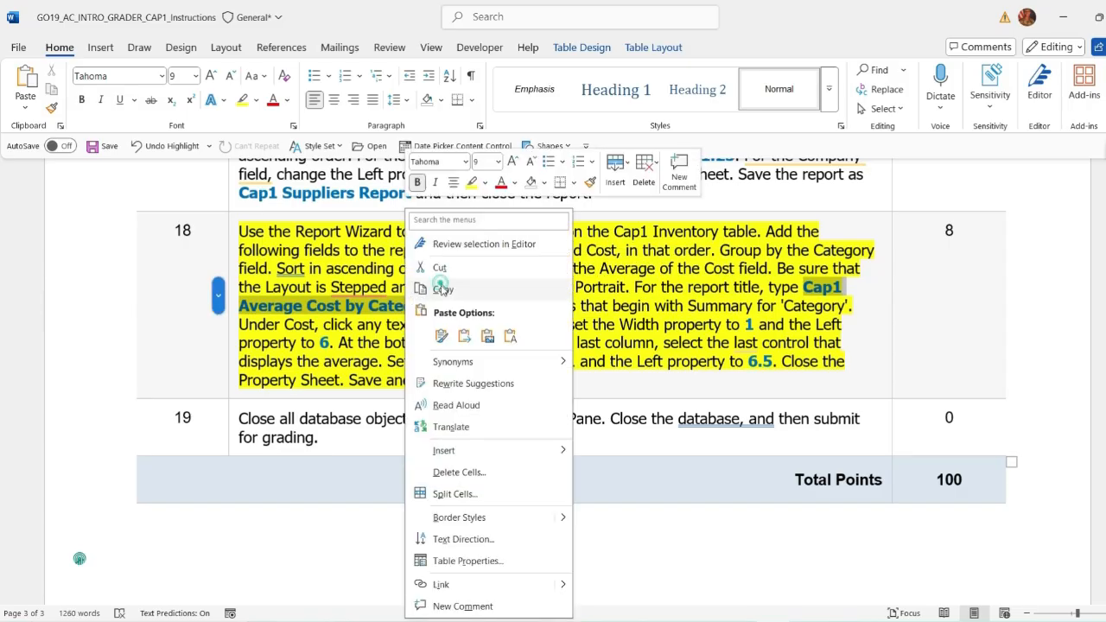
left_click(441, 288)
Step: Switch to Access, title the report "Cap1 Average Cost by Category", and finish the wizard with a preview of the report
key("alt+Tab")
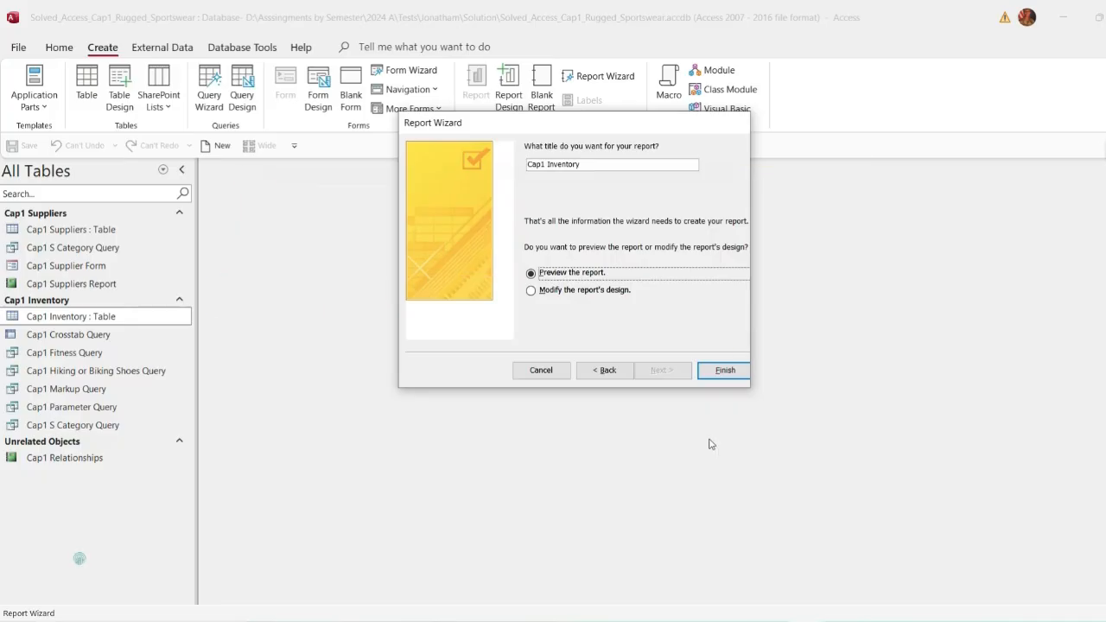
left_click_drag(527, 165, 604, 163)
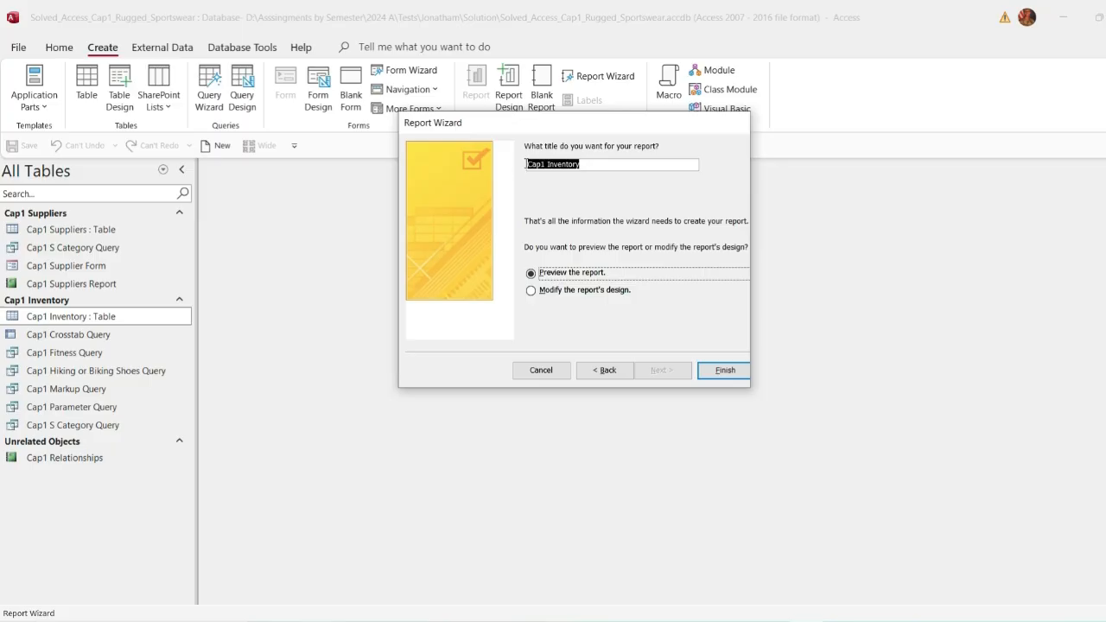
key("ctrl+v")
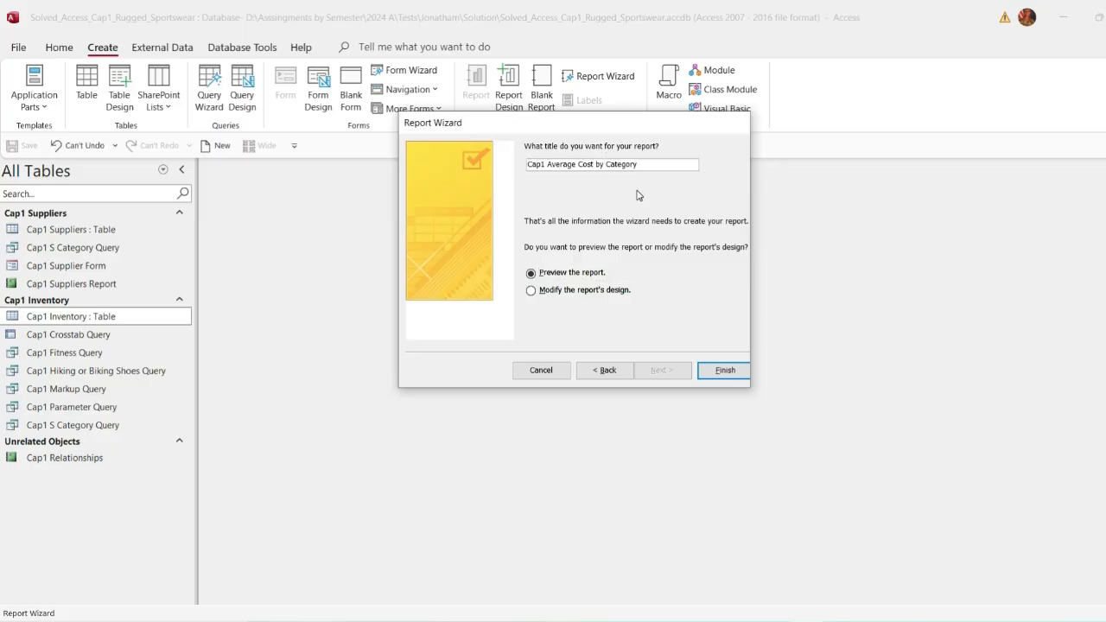
left_click(725, 370)
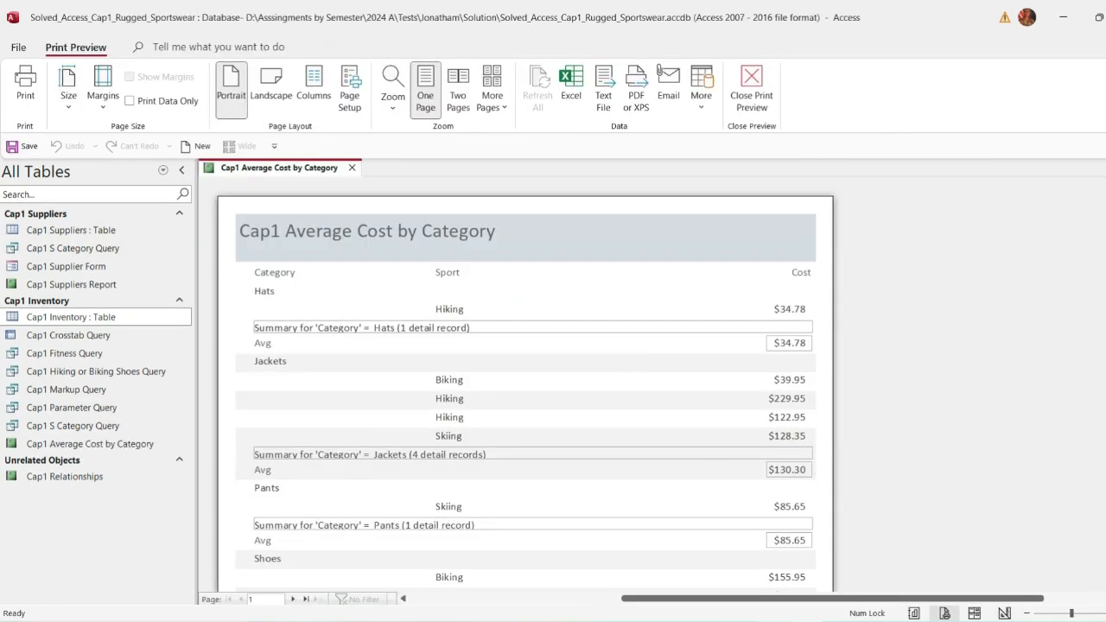
Step: Read step 18's instruction in Word about deleting the Summary for 'Category' controls and return to the Access report
key("alt+Tab")
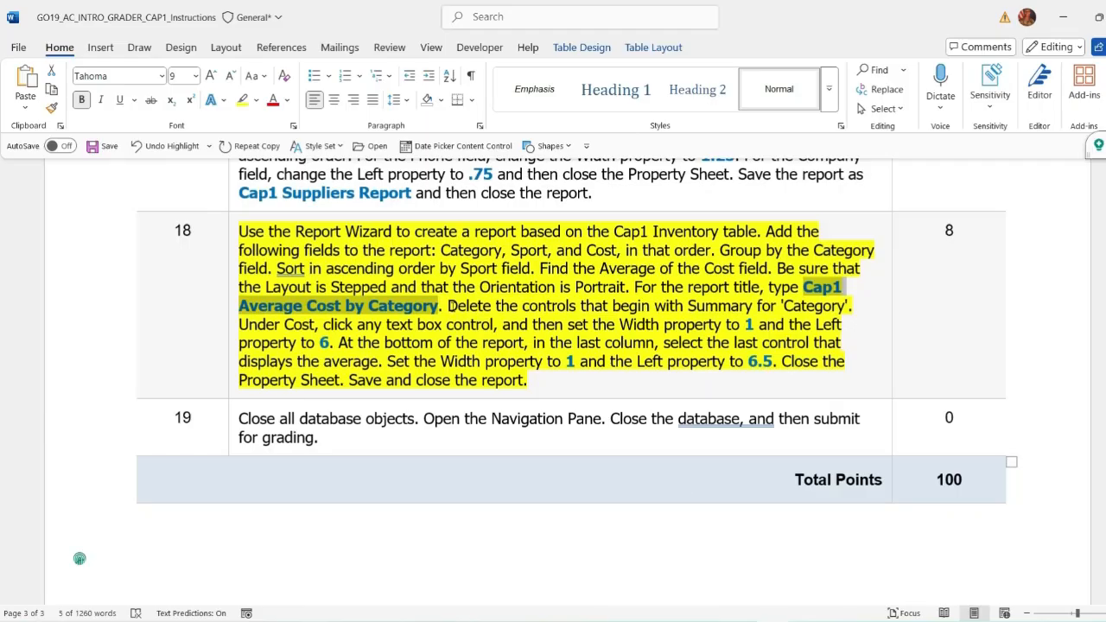
left_click_drag(447, 306, 498, 324)
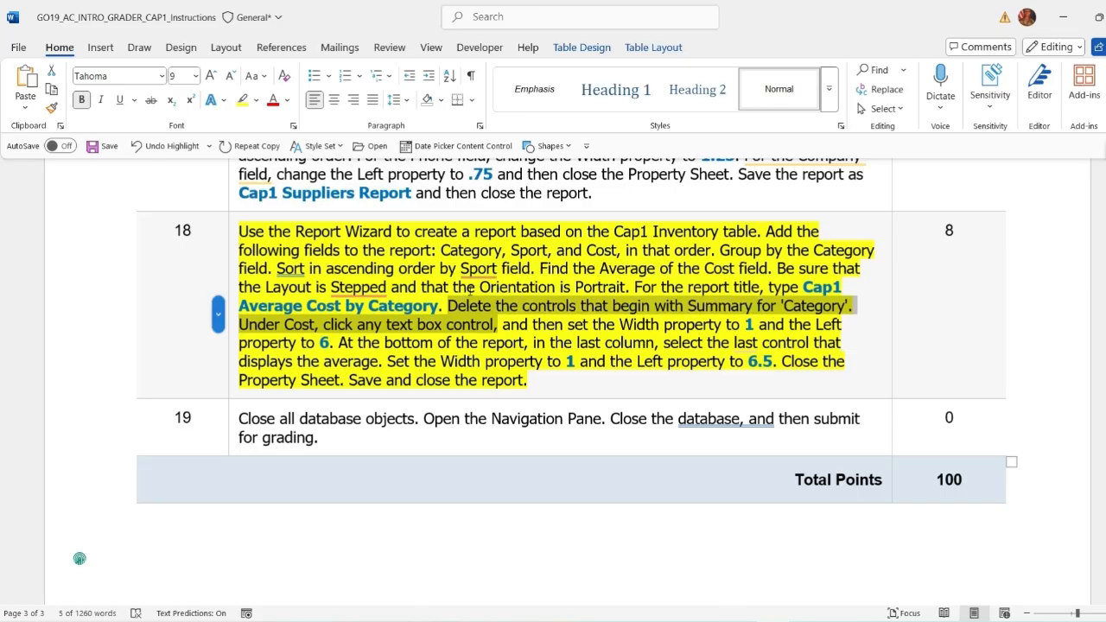
left_click_drag(1102, 518, 1102, 513)
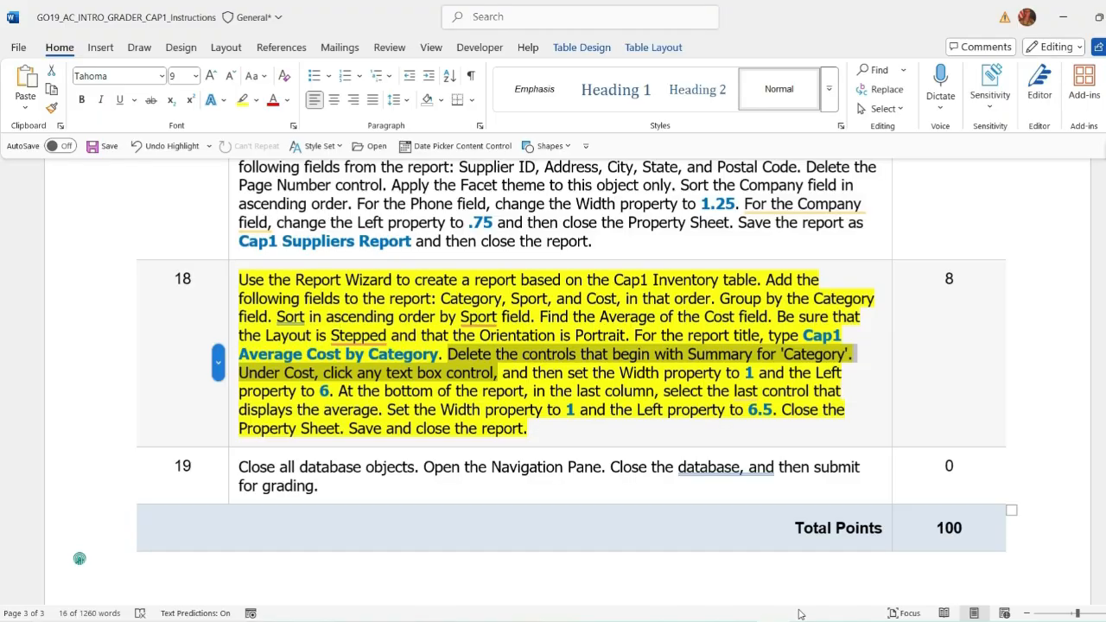
key("alt+Tab")
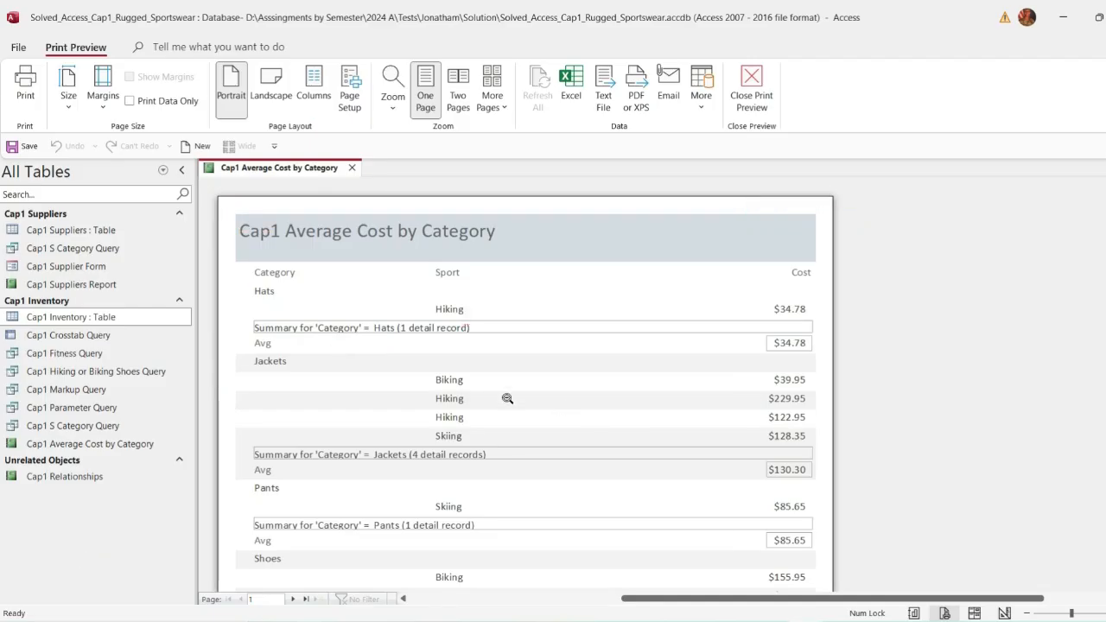
left_click(326, 328)
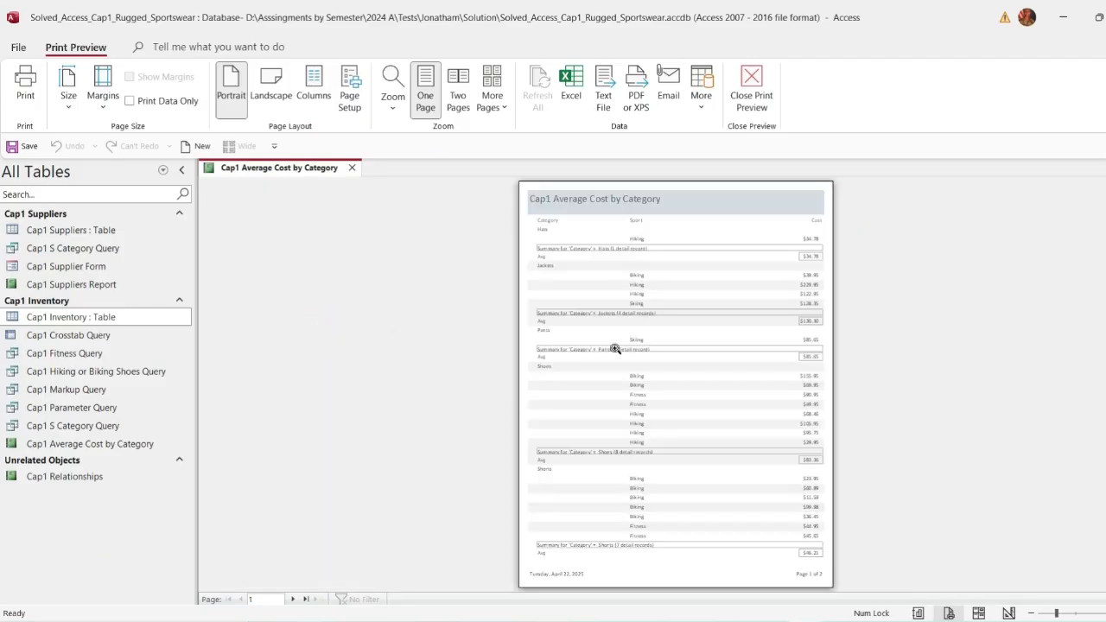
left_click(559, 281)
left_click(560, 317)
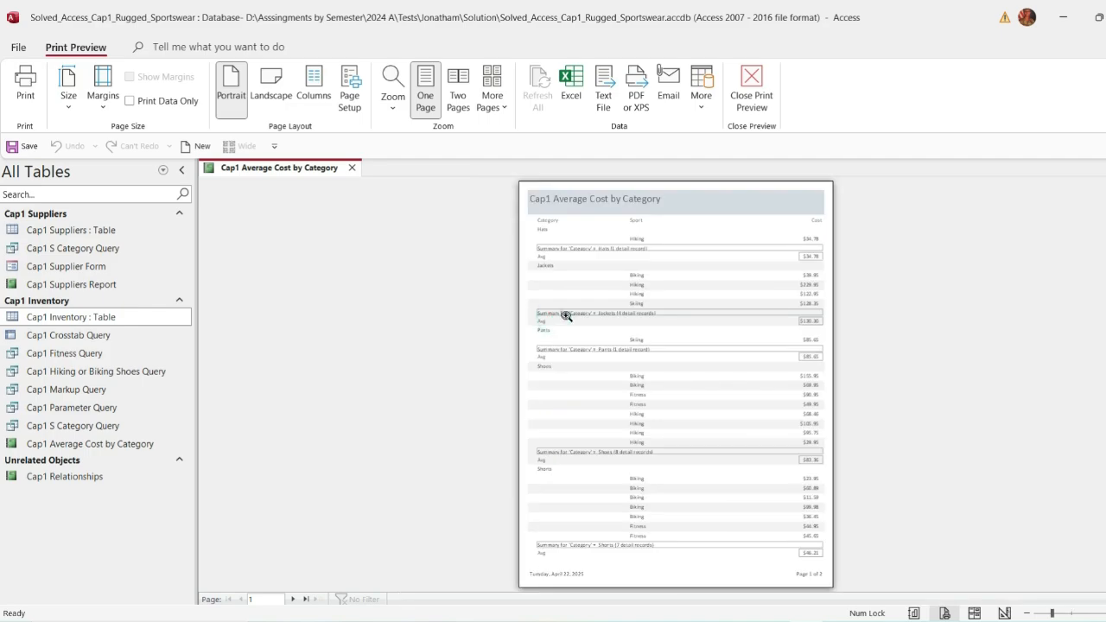
left_click(563, 313)
left_click(391, 322)
left_click(712, 323)
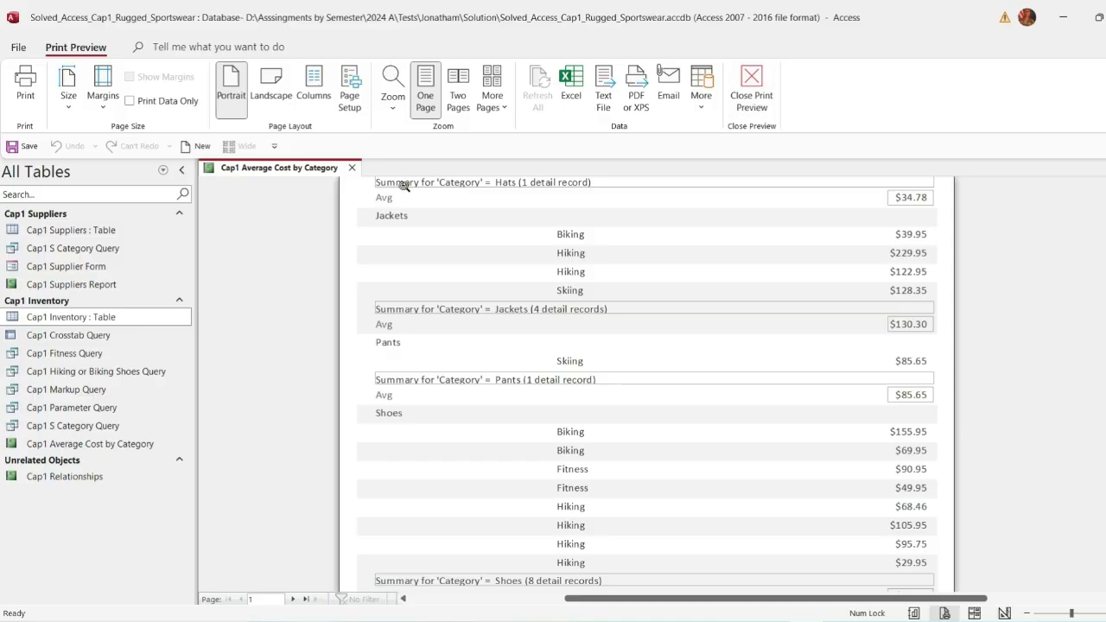
Step: Switch the Cap1 Average Cost by Category report to Layout View and delete the Summary for 'Category' controls
right_click(288, 169)
left_click(317, 178)
right_click(301, 169)
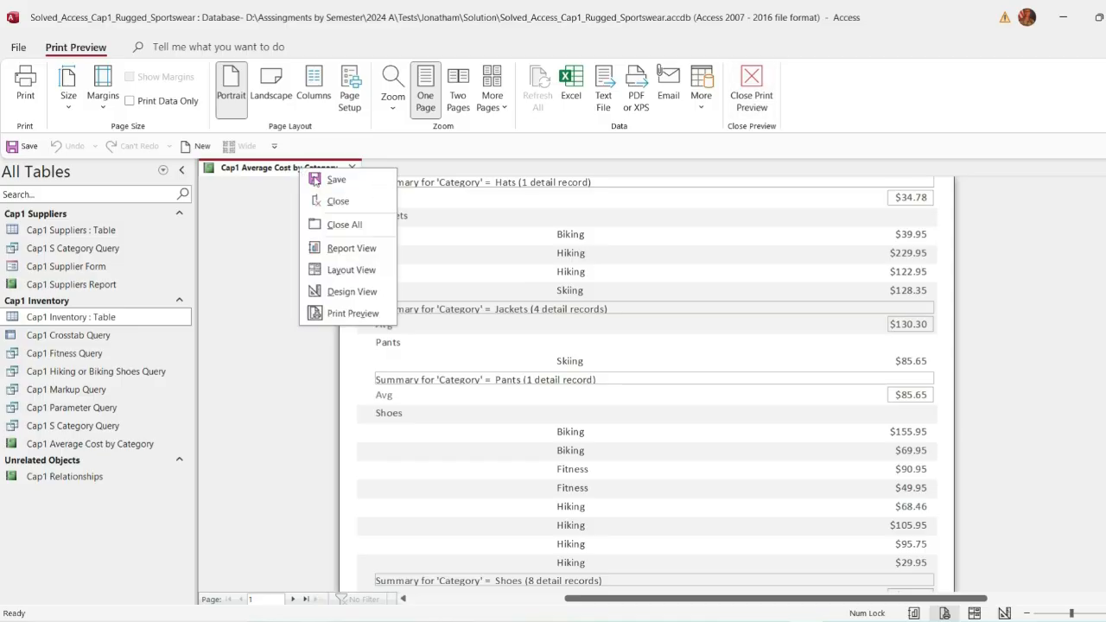
left_click(348, 269)
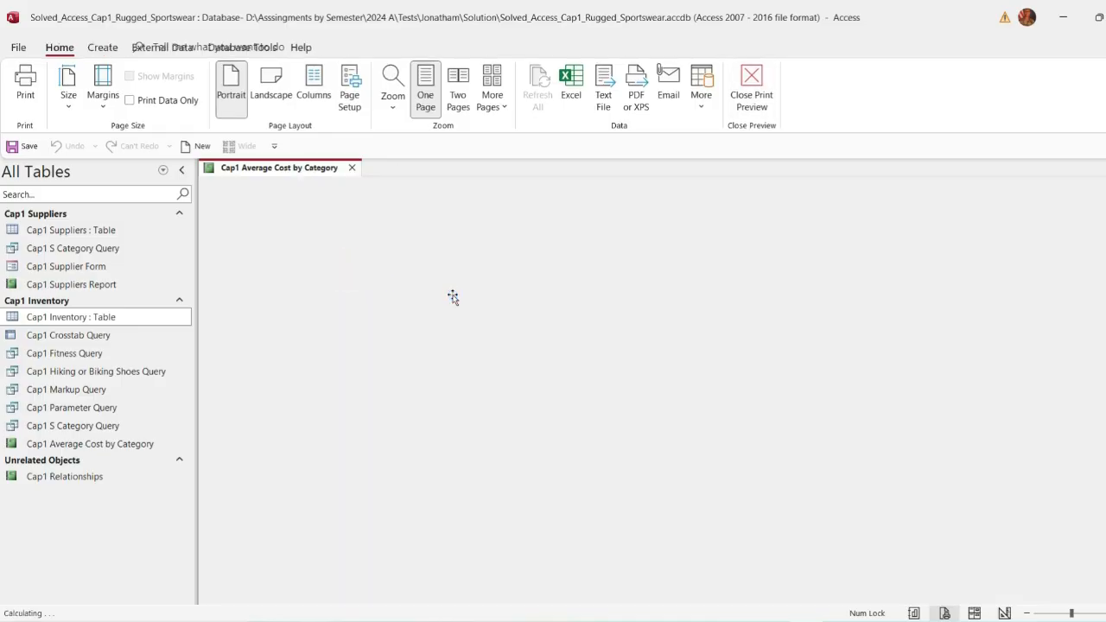
left_click(339, 308)
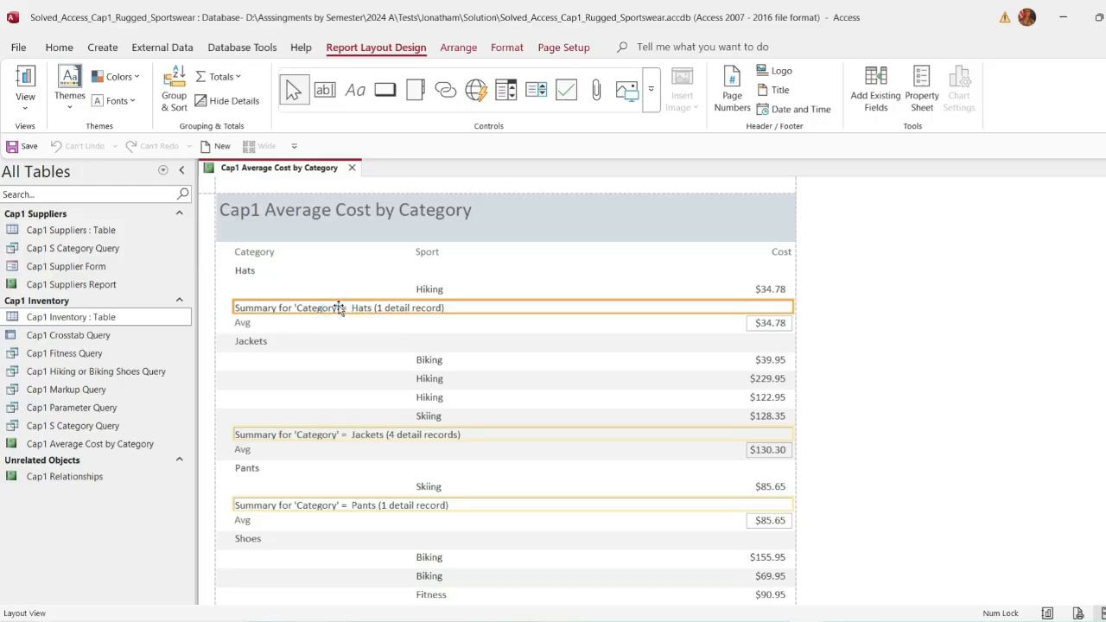
key("Delete")
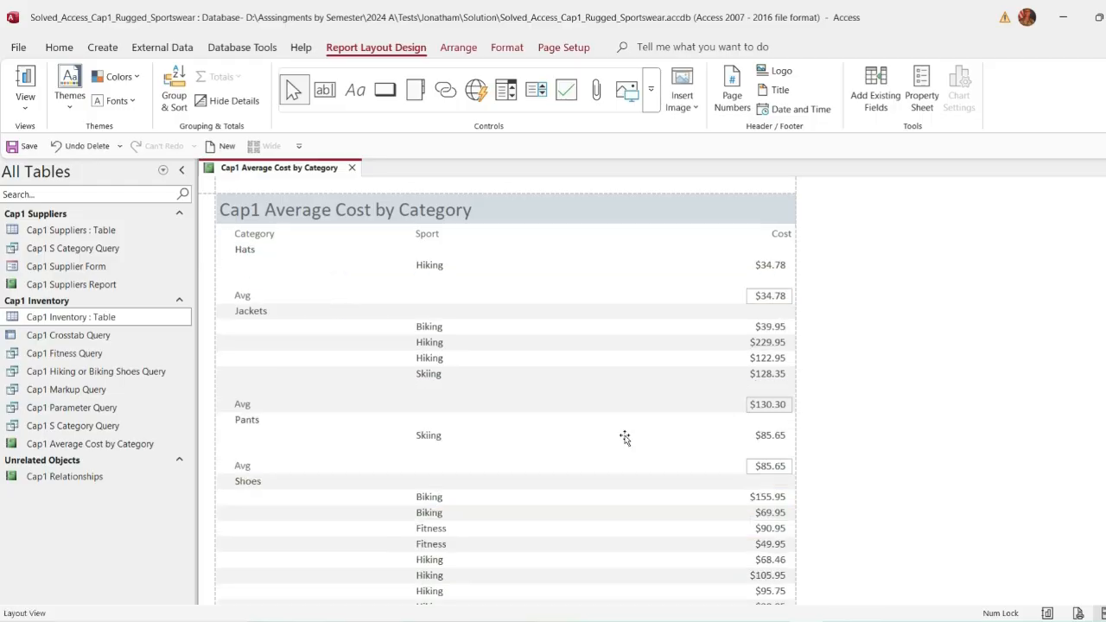
Step: Read step 18's Width and Left property instructions for the Cost text box in Word and return to Access
left_click(772, 621)
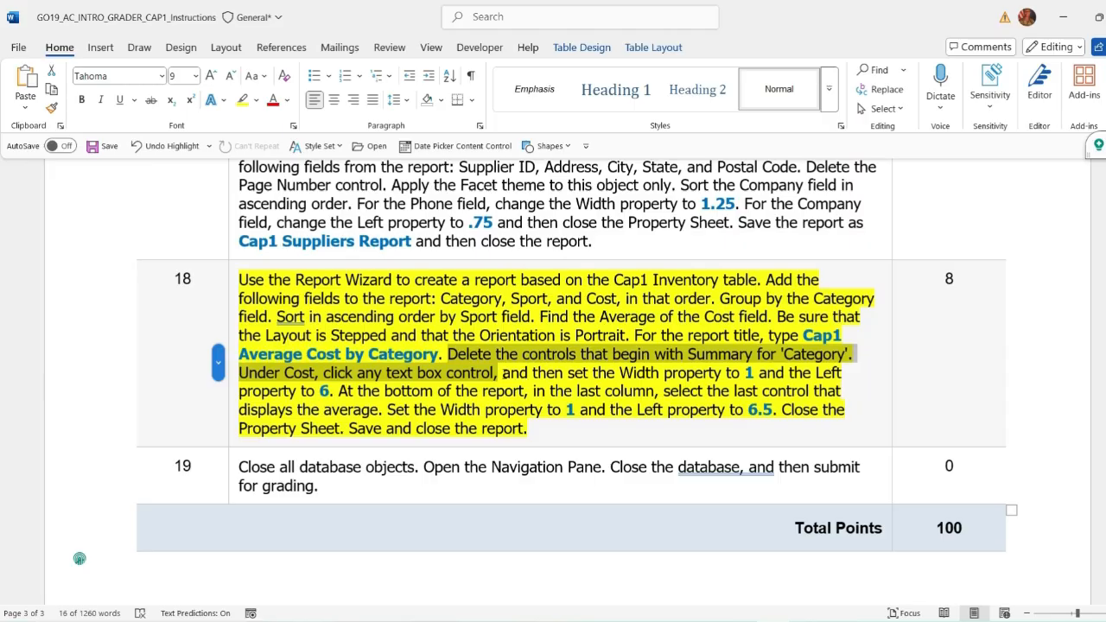
left_click_drag(504, 373, 335, 391)
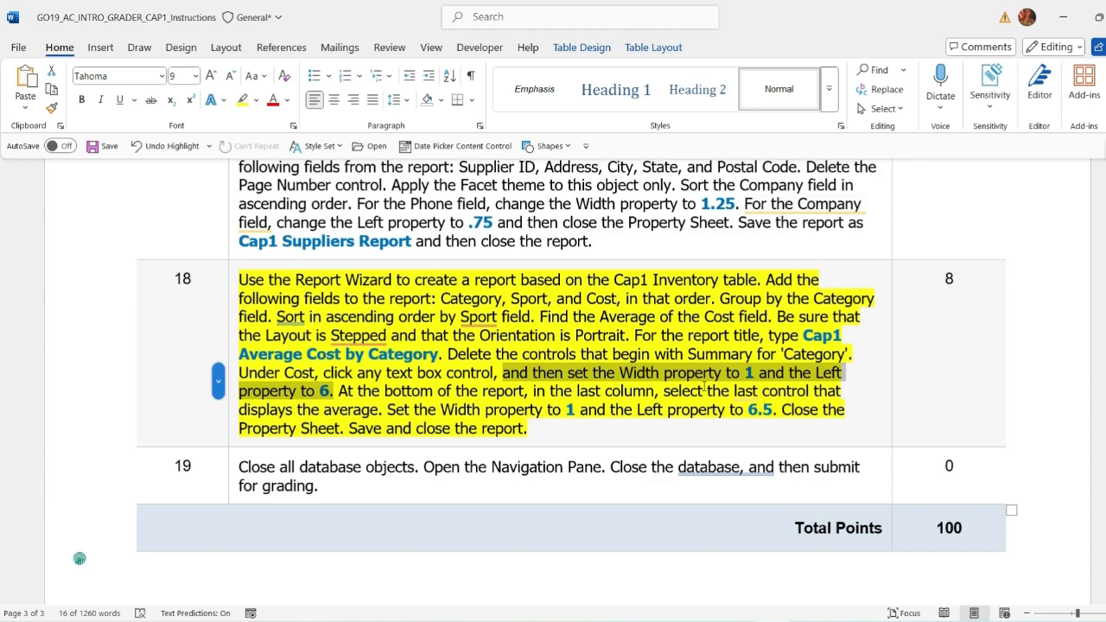
scroll(543, 367, "down", 1)
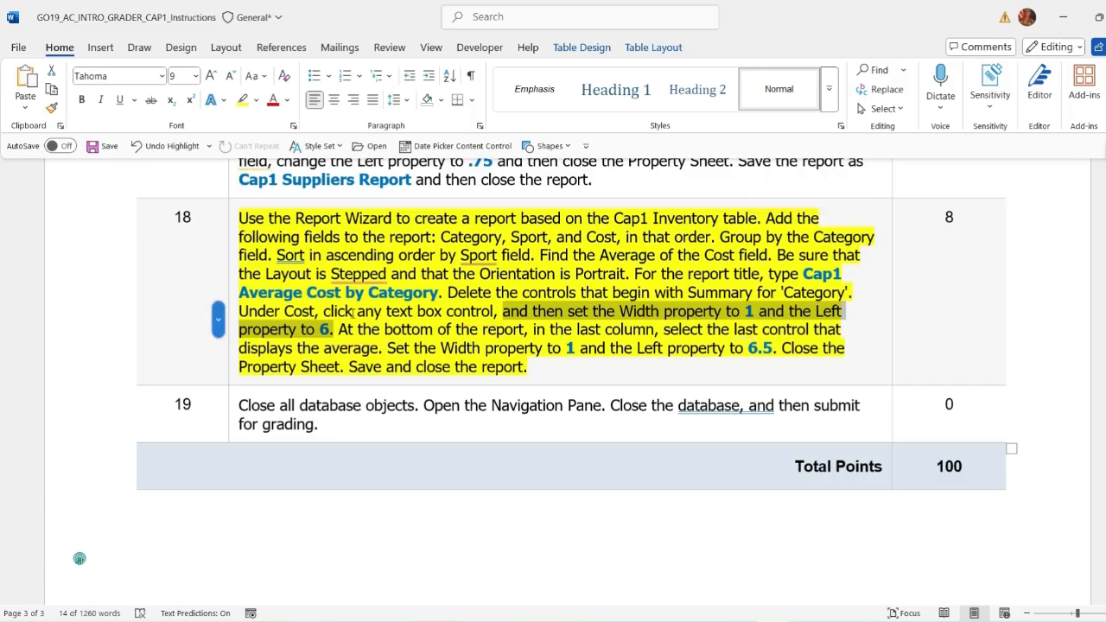
left_click_drag(323, 311, 816, 312)
left_click_drag(709, 314, 337, 329)
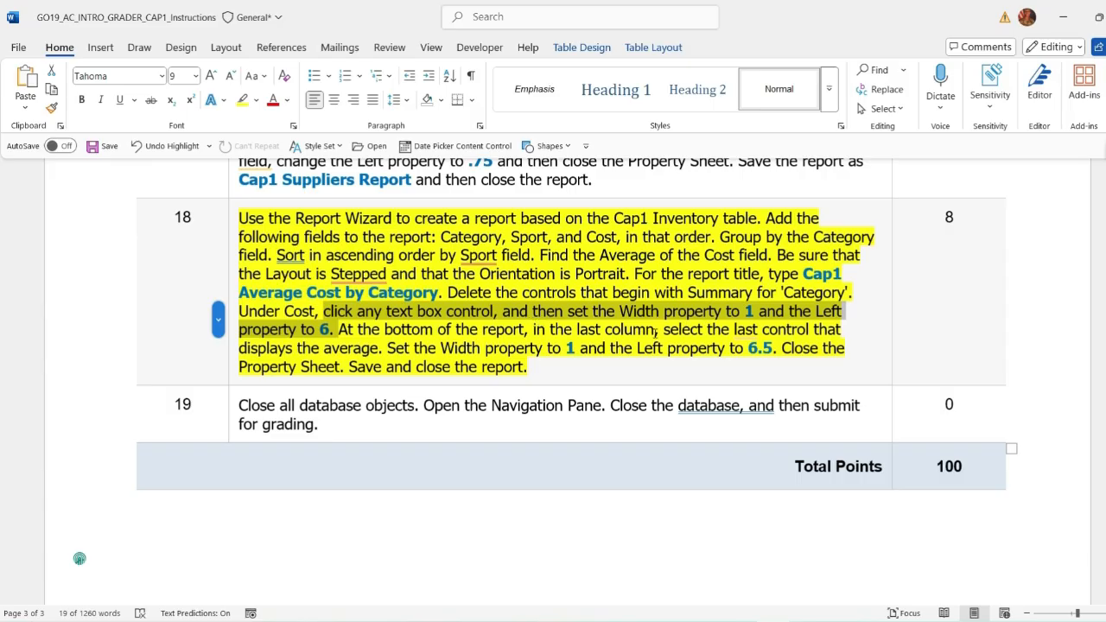
key("alt+Tab")
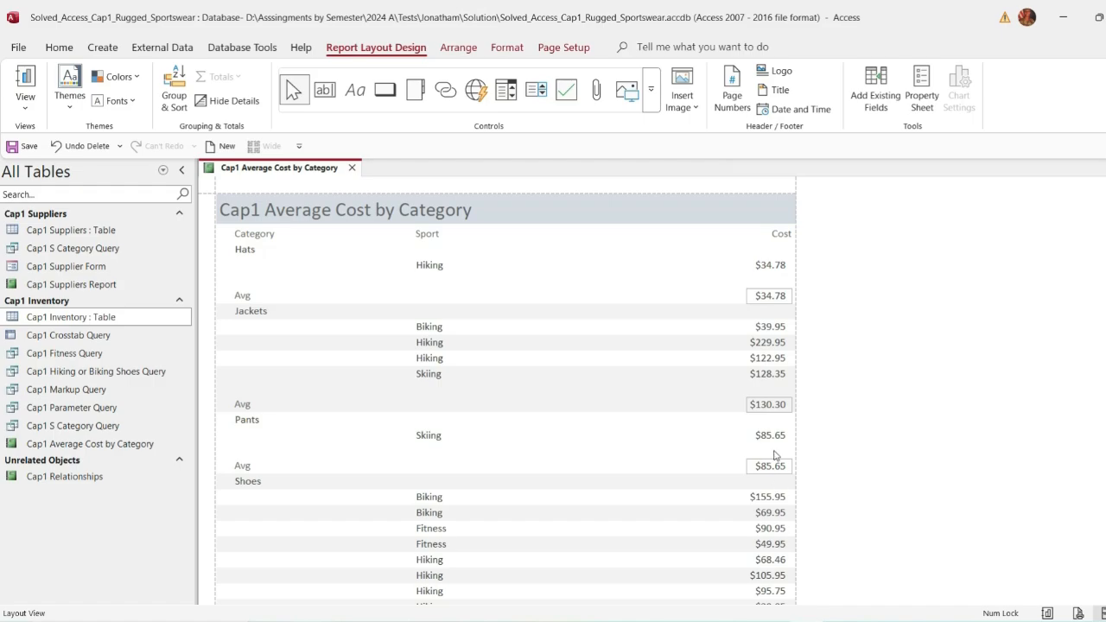
Step: Open the Property Sheet for a text box control under Cost and set its Width property to 1
left_click(772, 274)
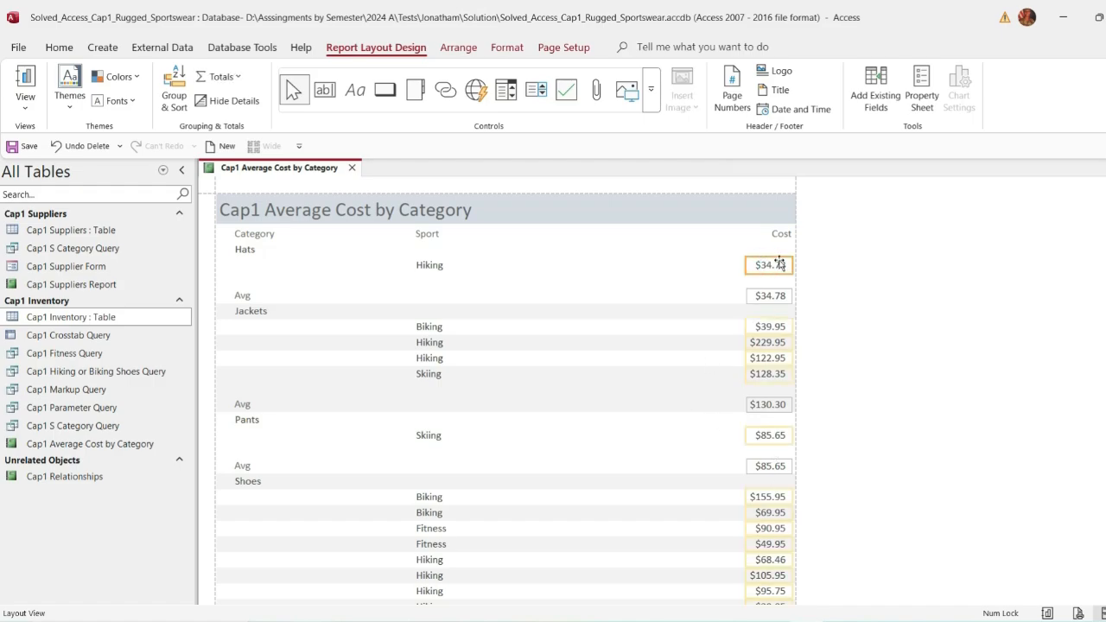
left_click(922, 94)
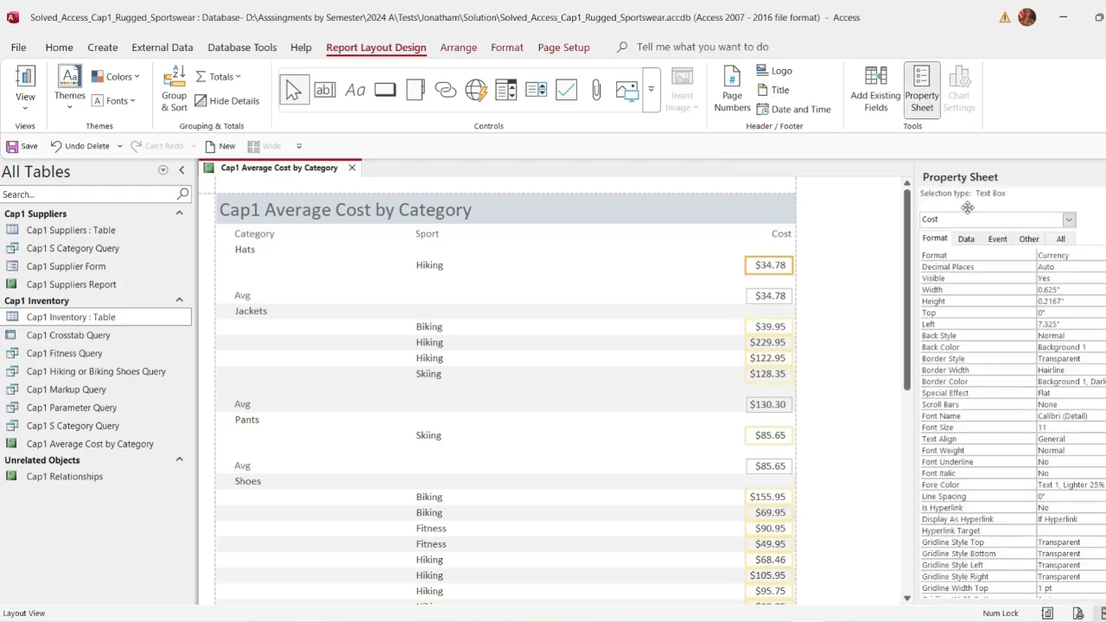
left_click(944, 291)
type("1")
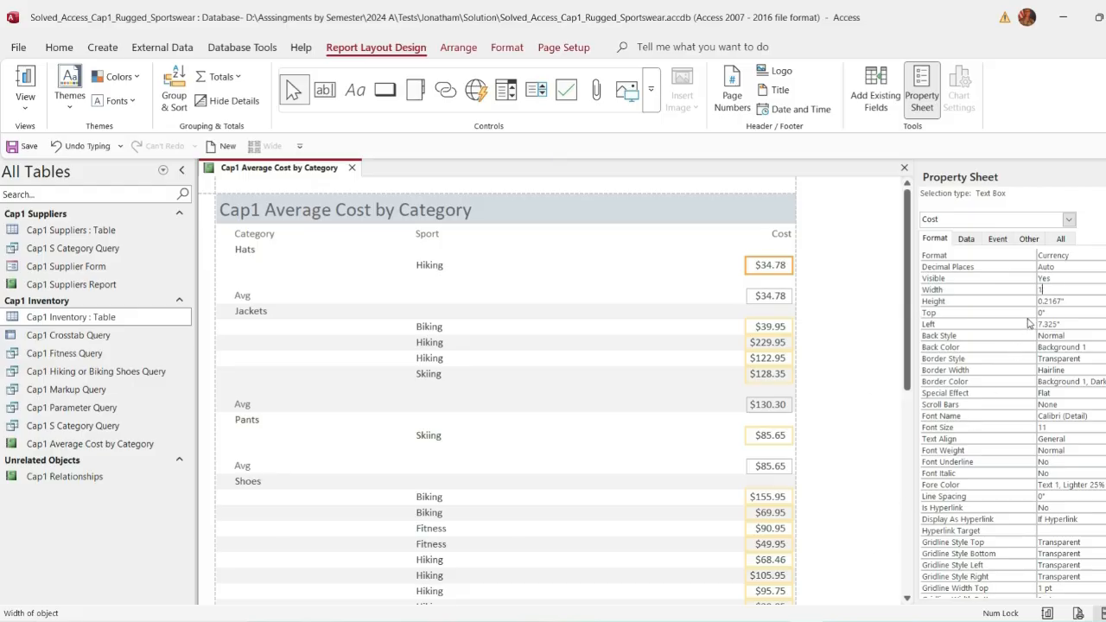
key("Return")
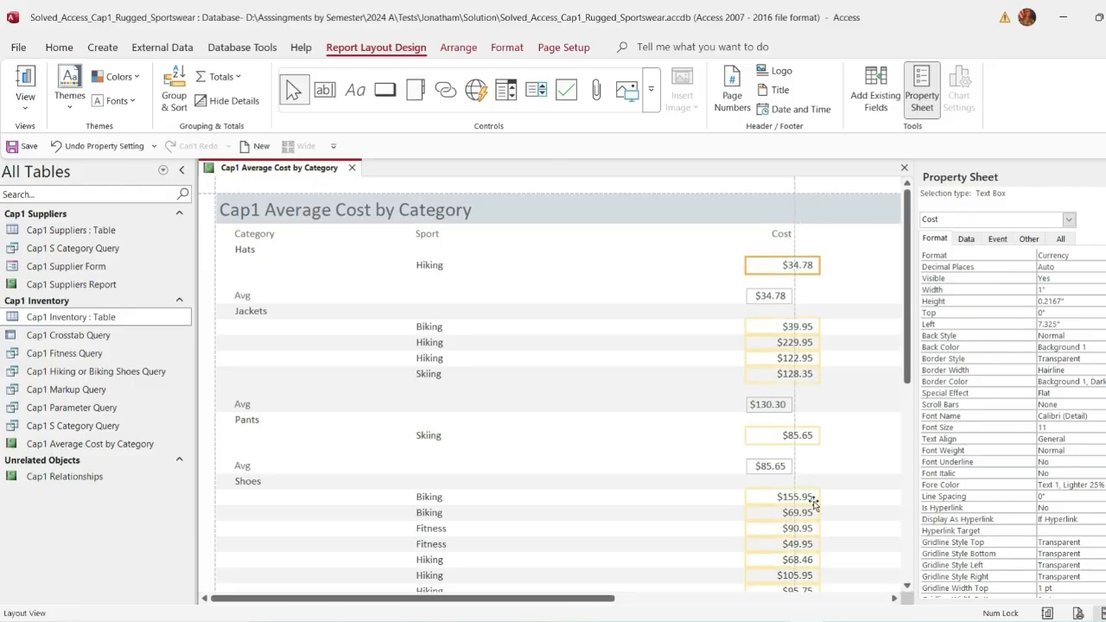
Step: Recheck step 18 in the Word instructions, return to Access and set the Cost text box's Left property to 6
key("alt+Tab")
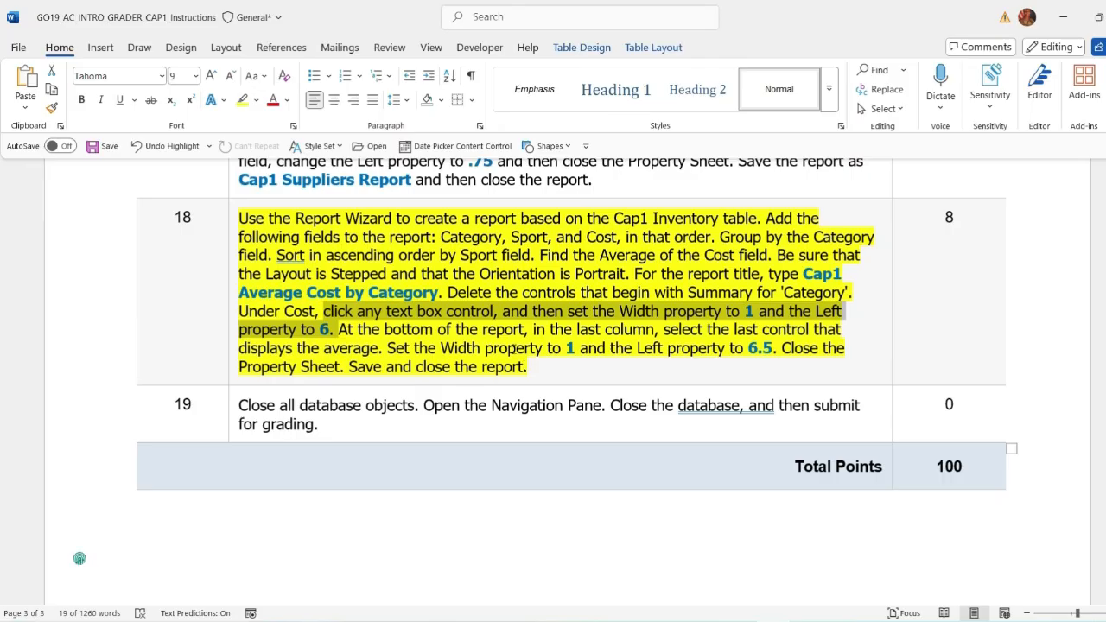
key("alt+Tab")
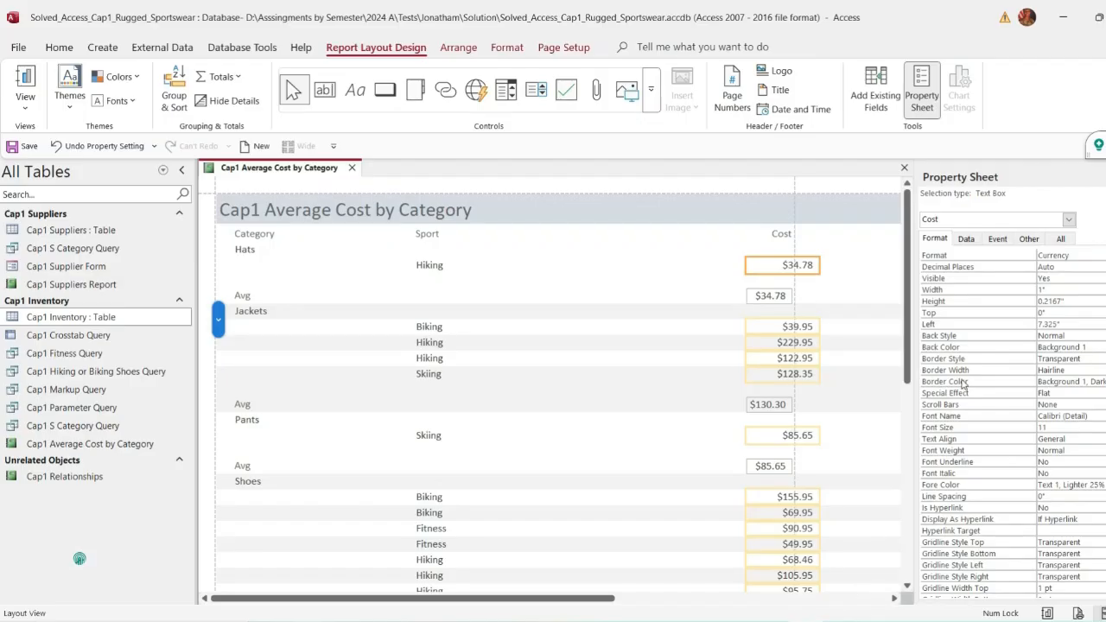
left_click(944, 325)
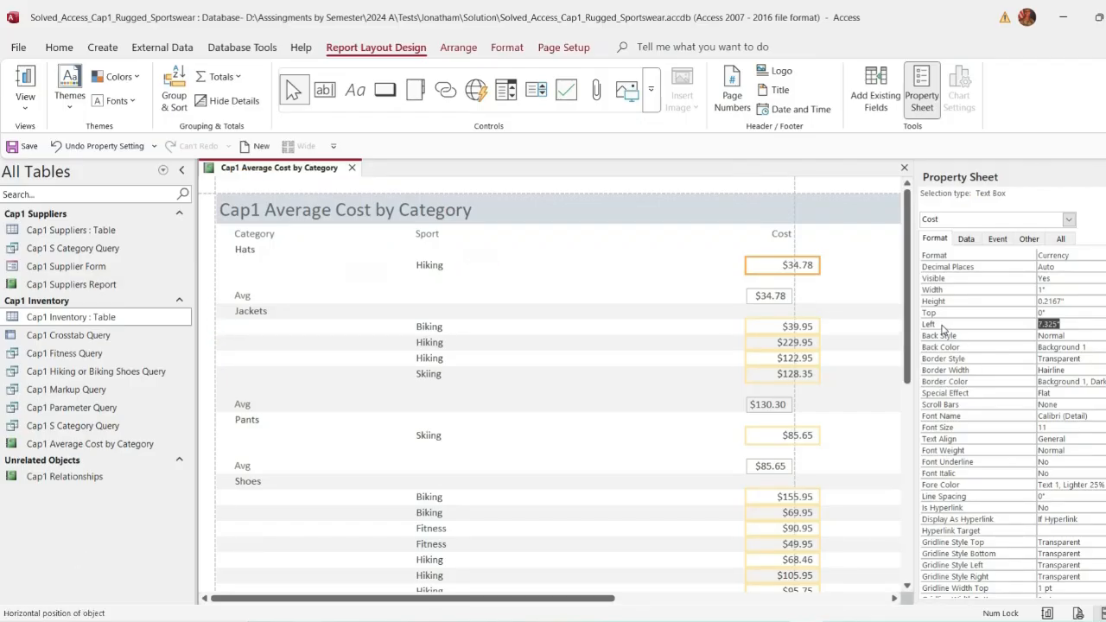
type("6")
key("Return")
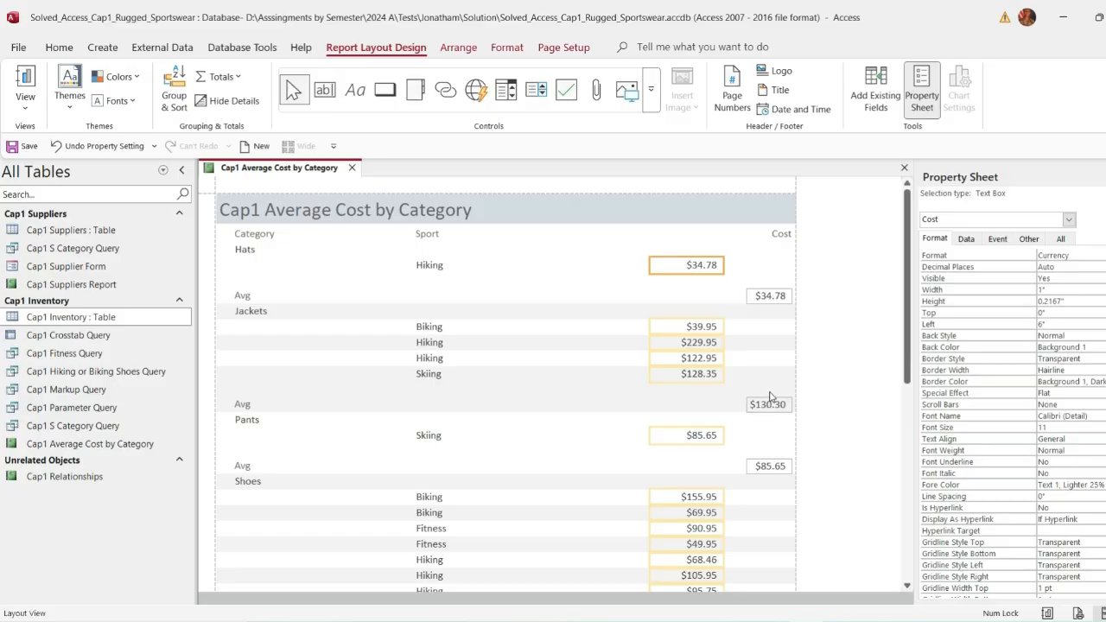
Step: Set the Cost column heading label's Width property to 1 and its Left property to 6
left_click(786, 237)
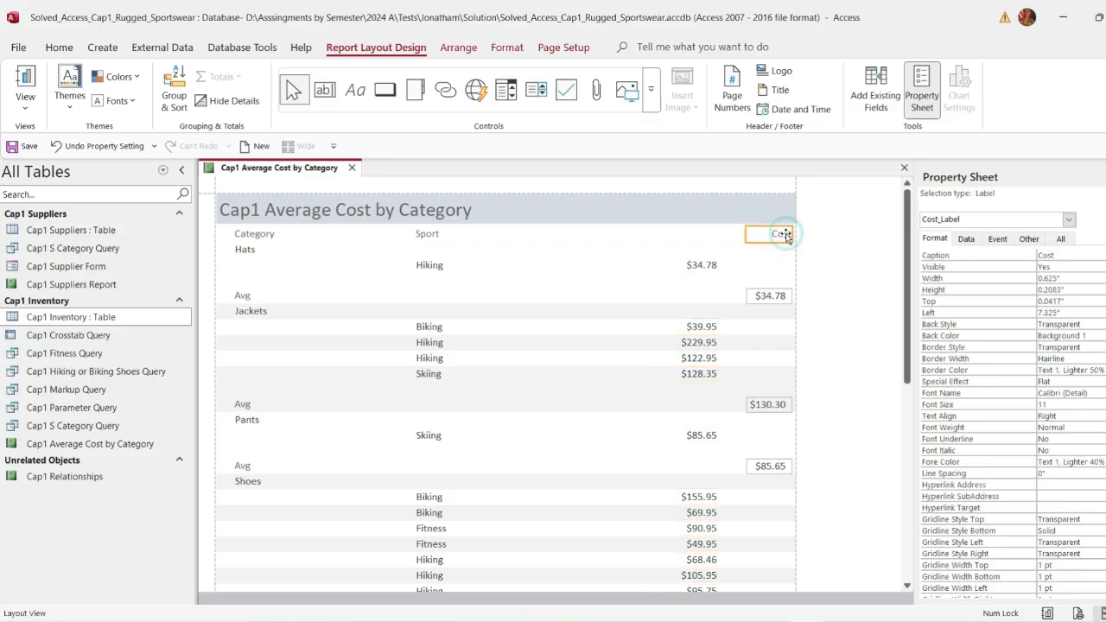
left_click(926, 282)
type("1")
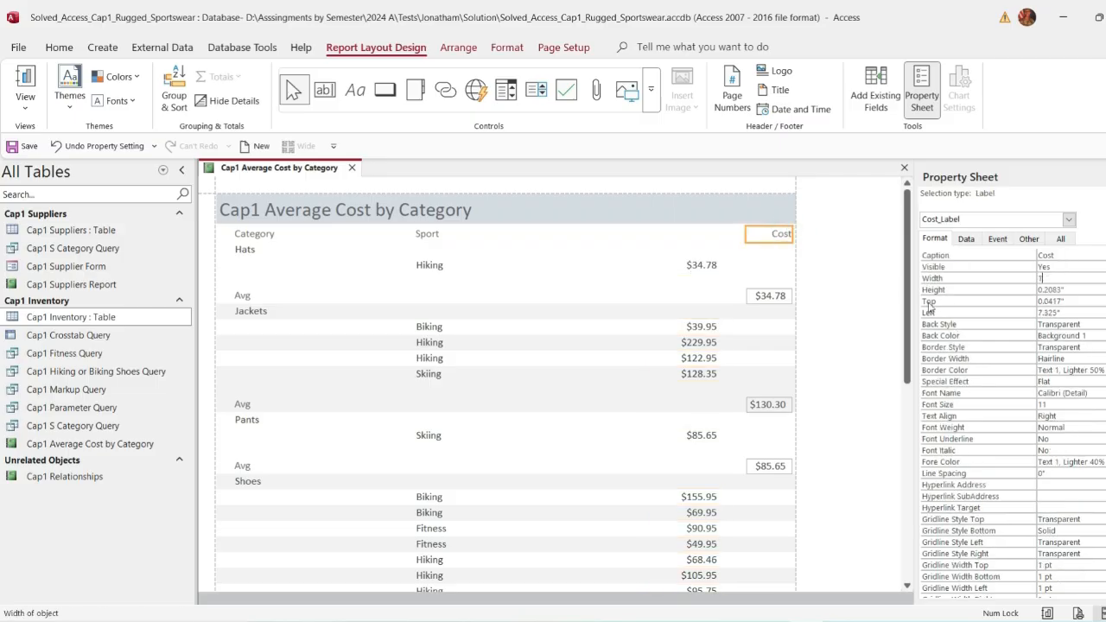
key("Return")
left_click(932, 317)
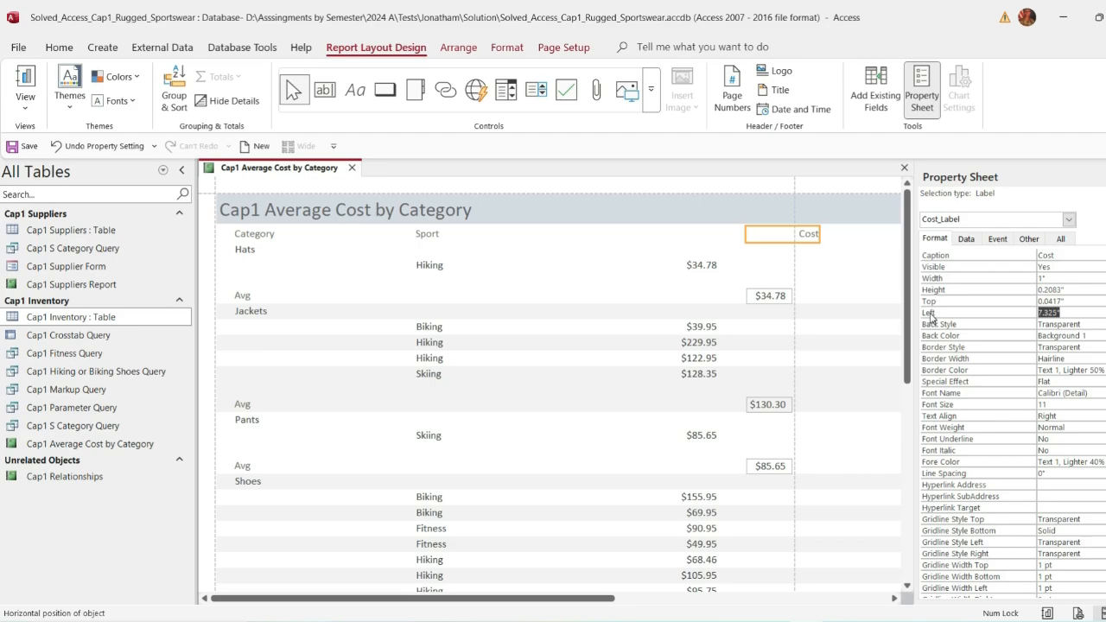
type("6")
key("Return")
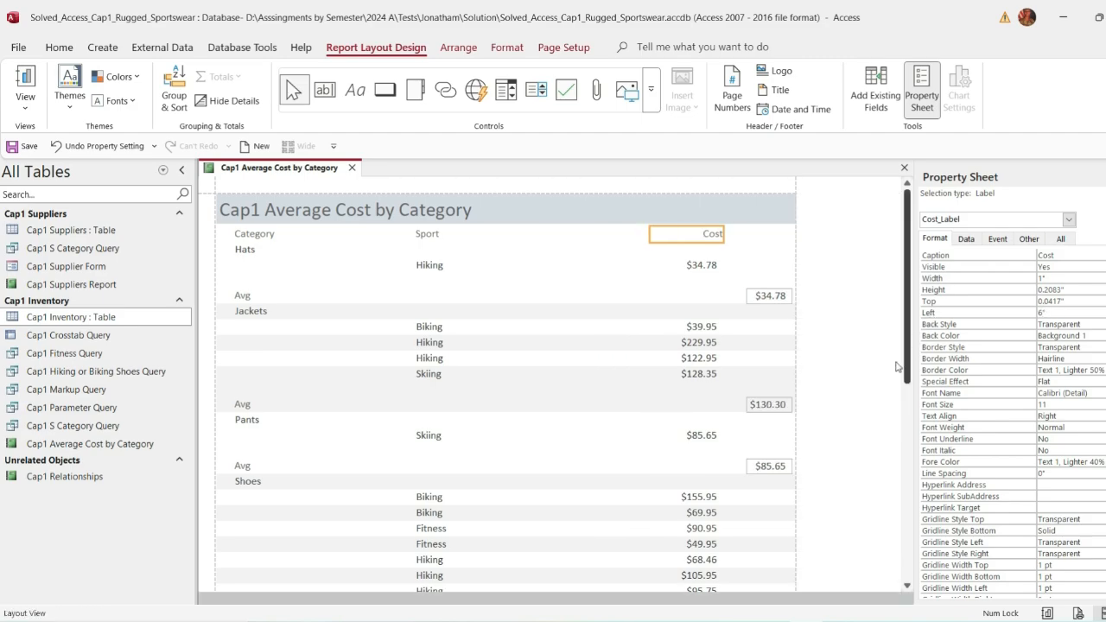
Step: Set the category average text box's Width property to 1 and its Left property to 6
left_click(770, 295)
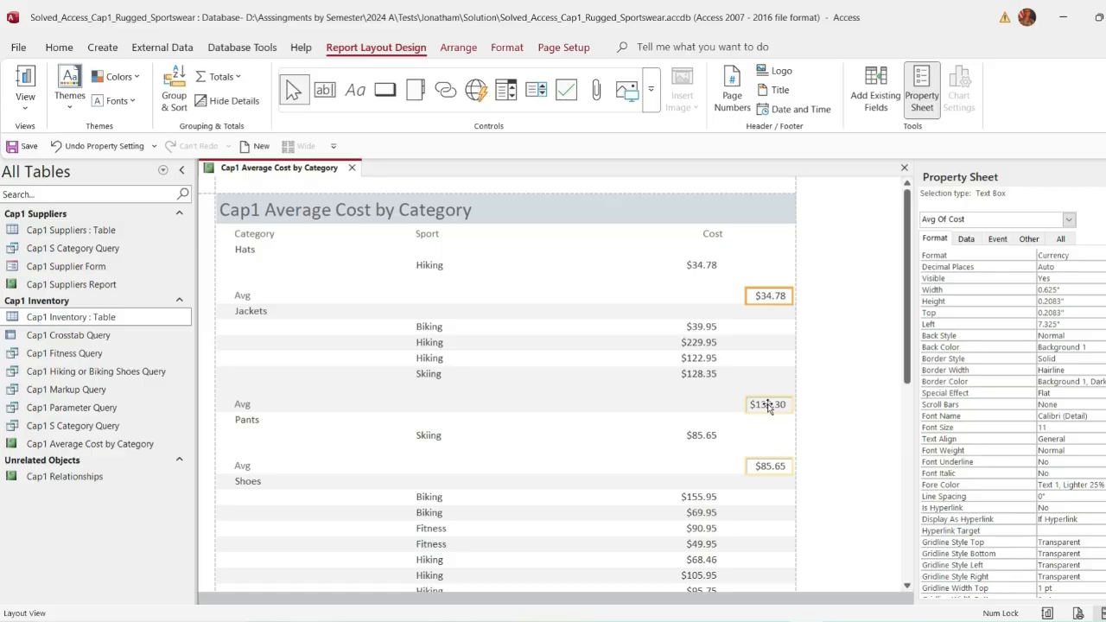
left_click(935, 294)
type("1")
key("Return")
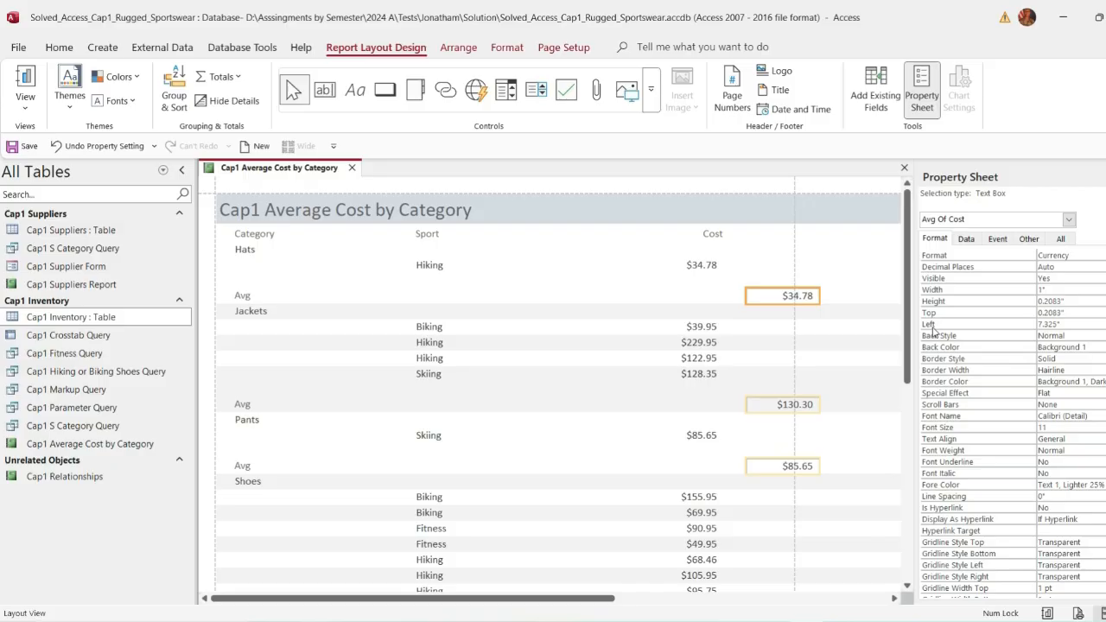
left_click(932, 327)
type("6")
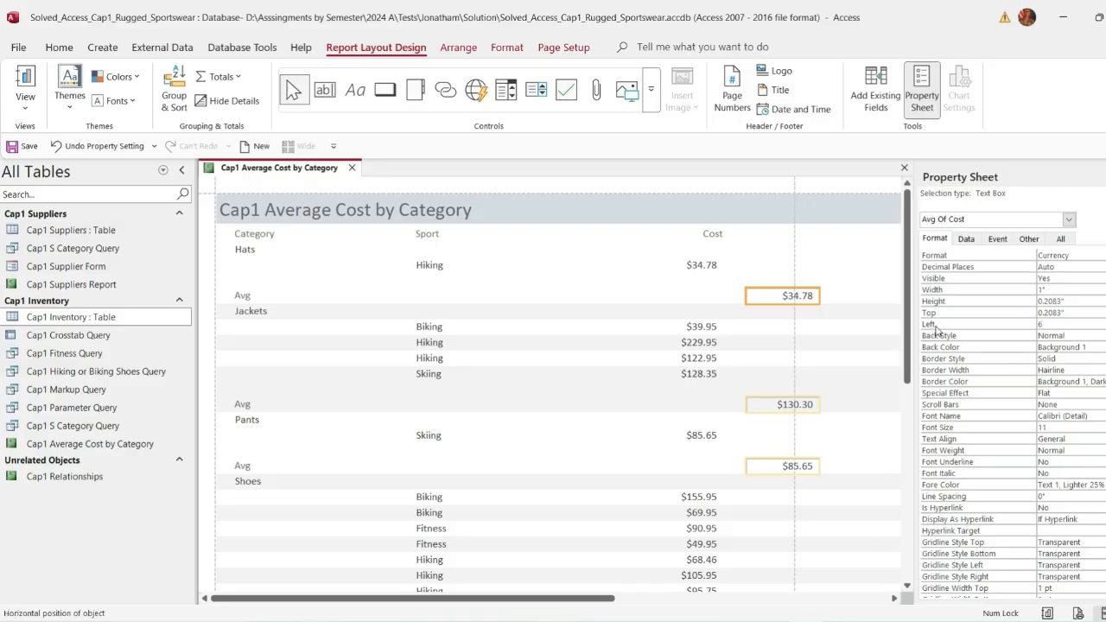
key("Return")
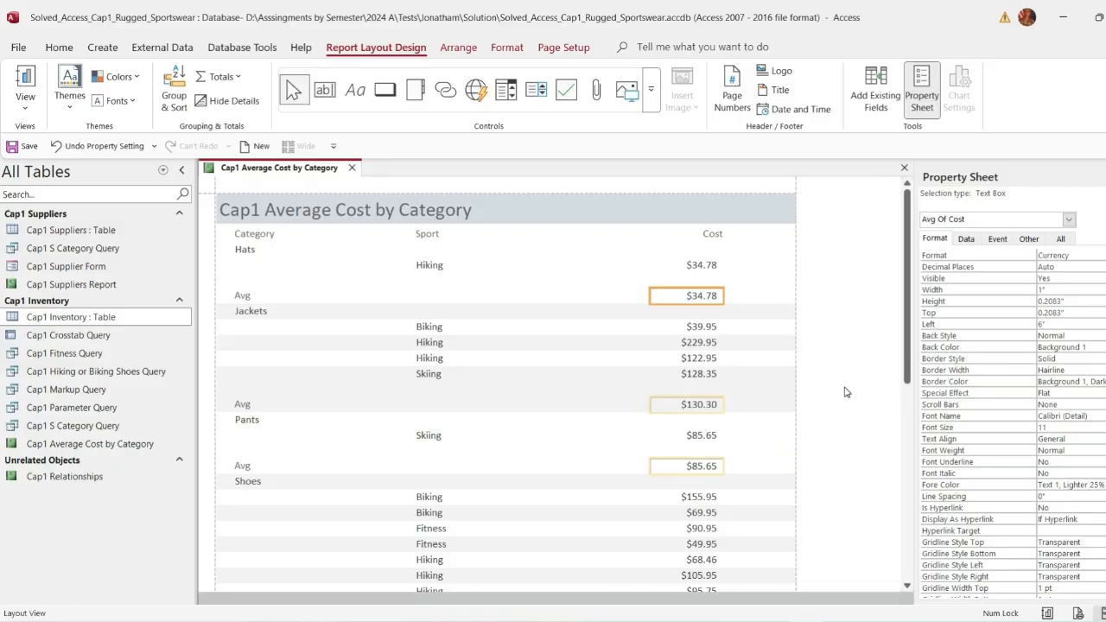
Step: Read step 18's Width and Left instructions for the last average control in Word and return to the Access report
left_click(761, 621)
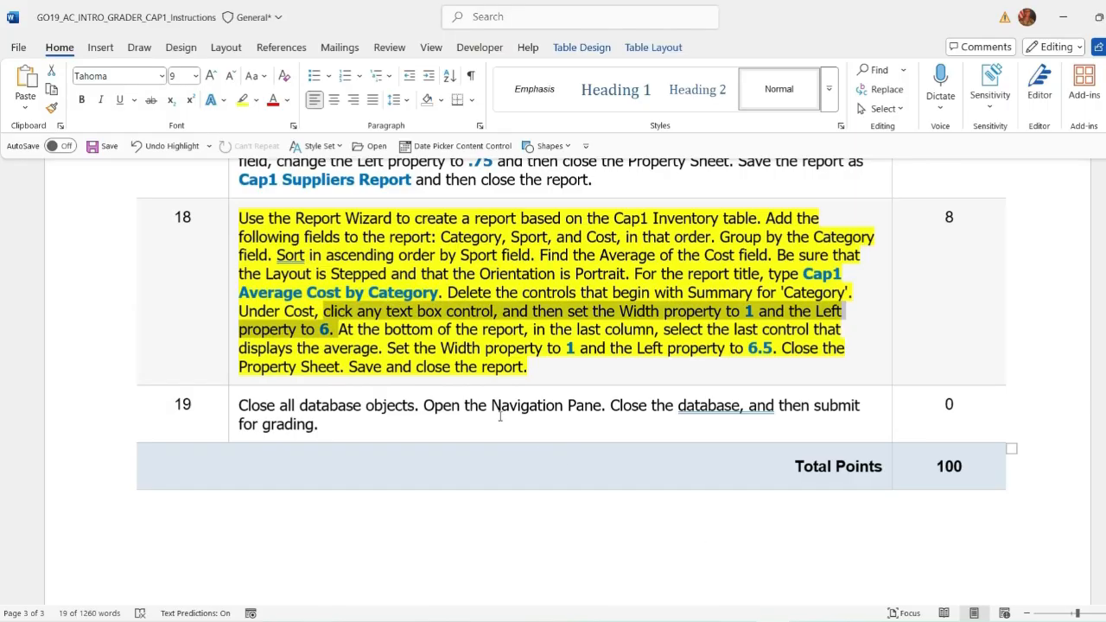
left_click_drag(339, 329, 810, 331)
left_click_drag(600, 319, 776, 347)
scroll(573, 348, "down", 1)
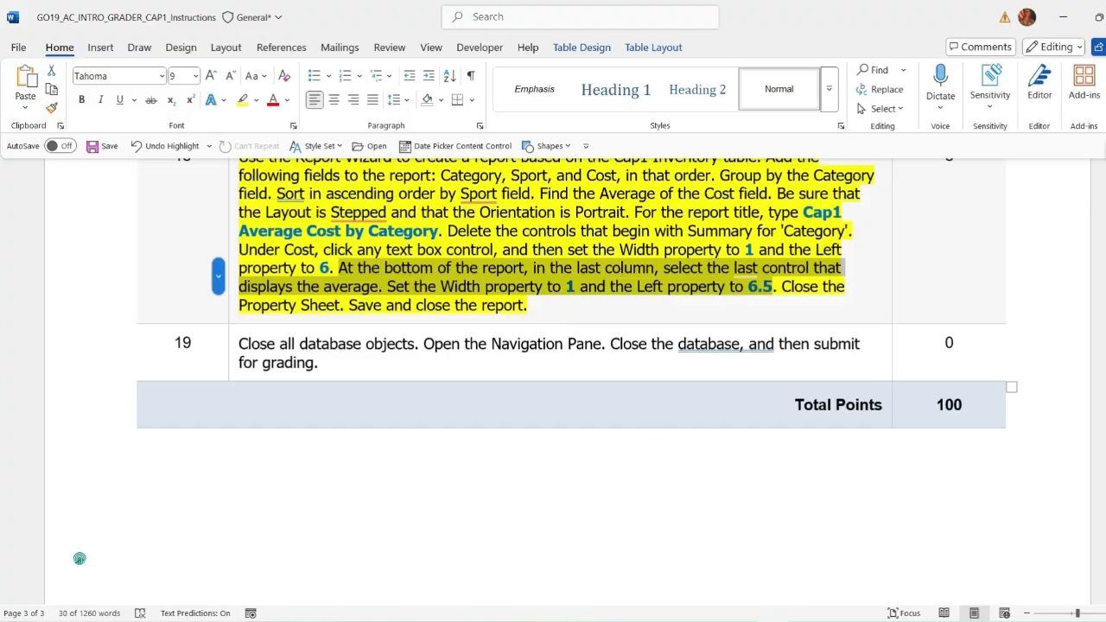
key("alt+Tab")
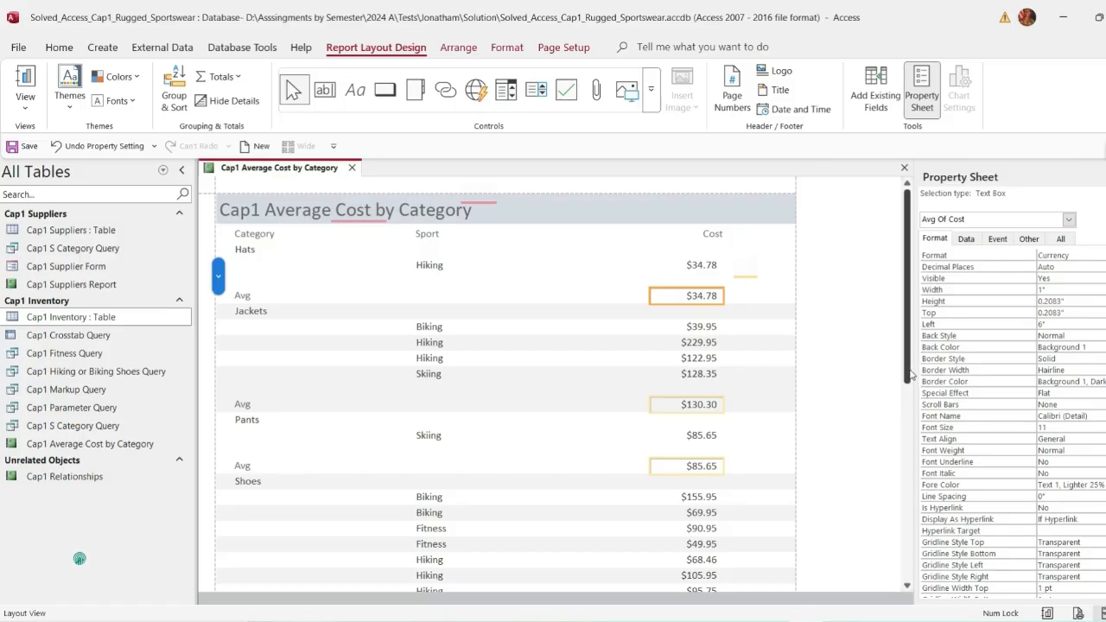
Step: Set the Left property of the last average control at the report's end to 6.5 and deselect it
left_click_drag(910, 374, 903, 560)
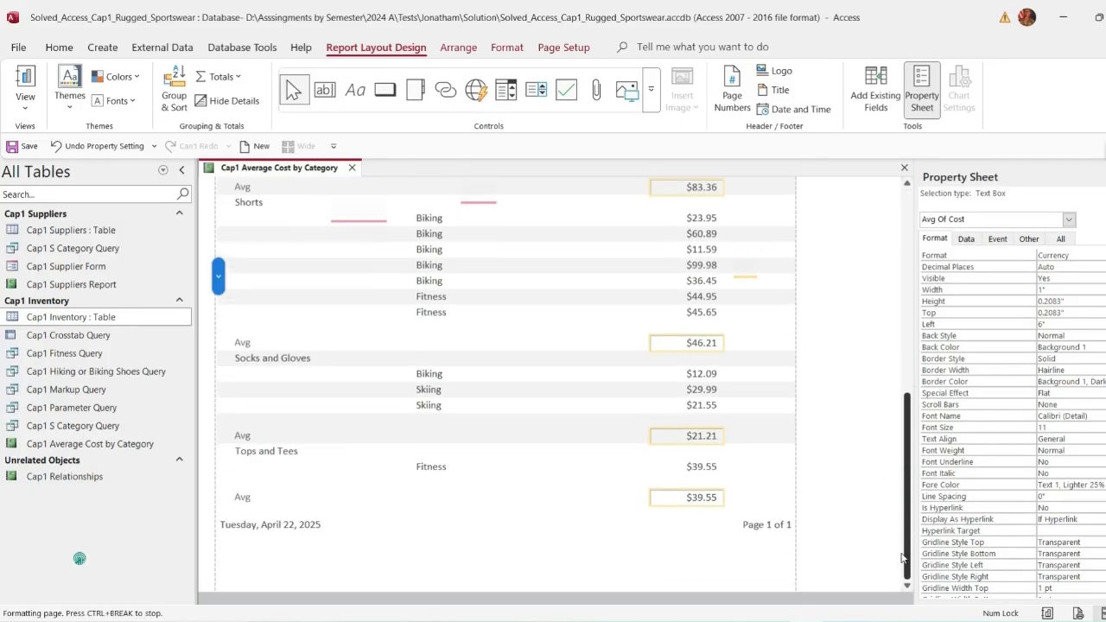
left_click(689, 499)
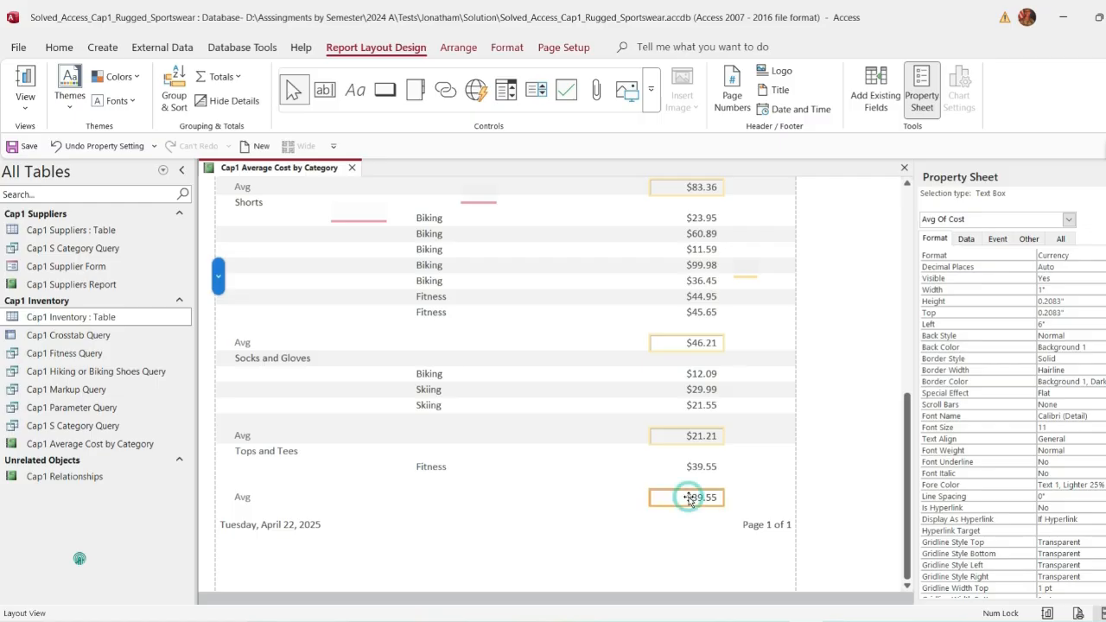
left_click(941, 325)
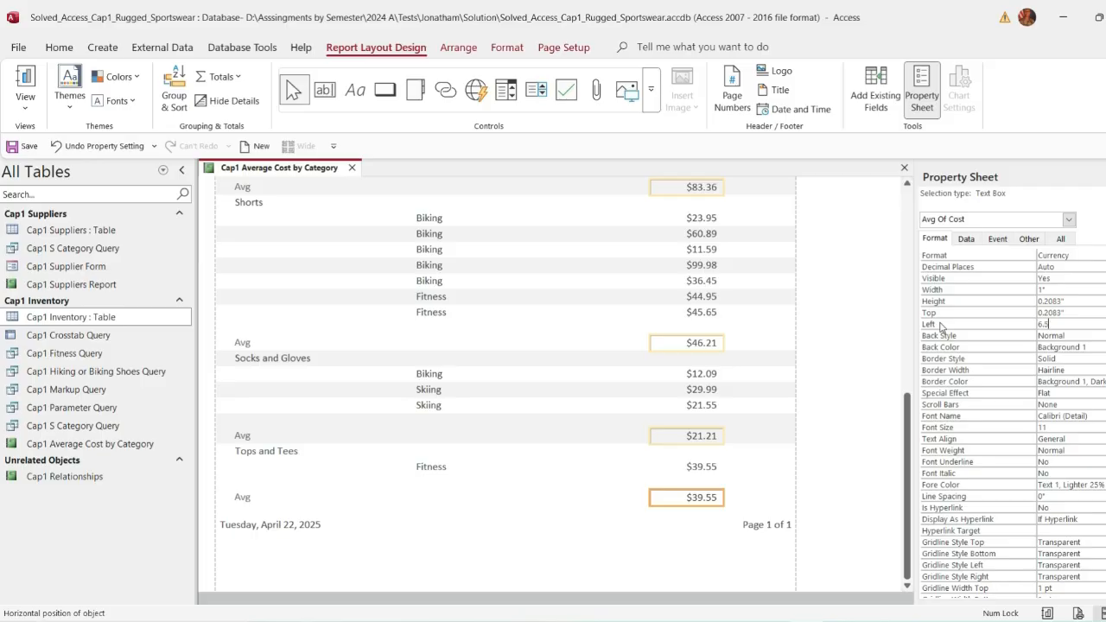
type("6.5")
key("Return")
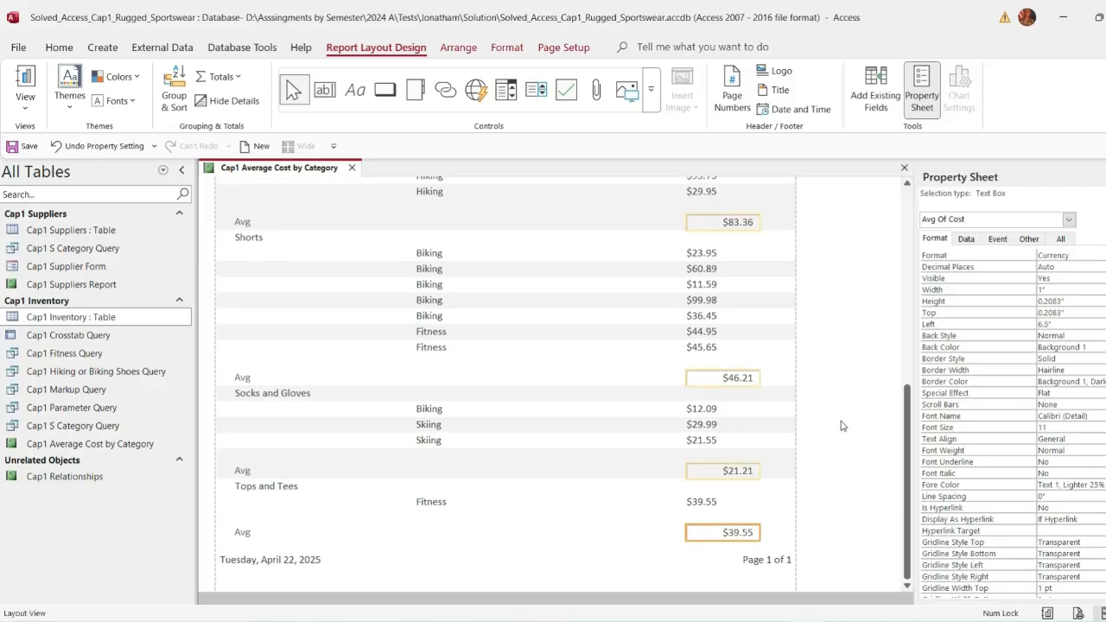
left_click(843, 425)
left_click(842, 424)
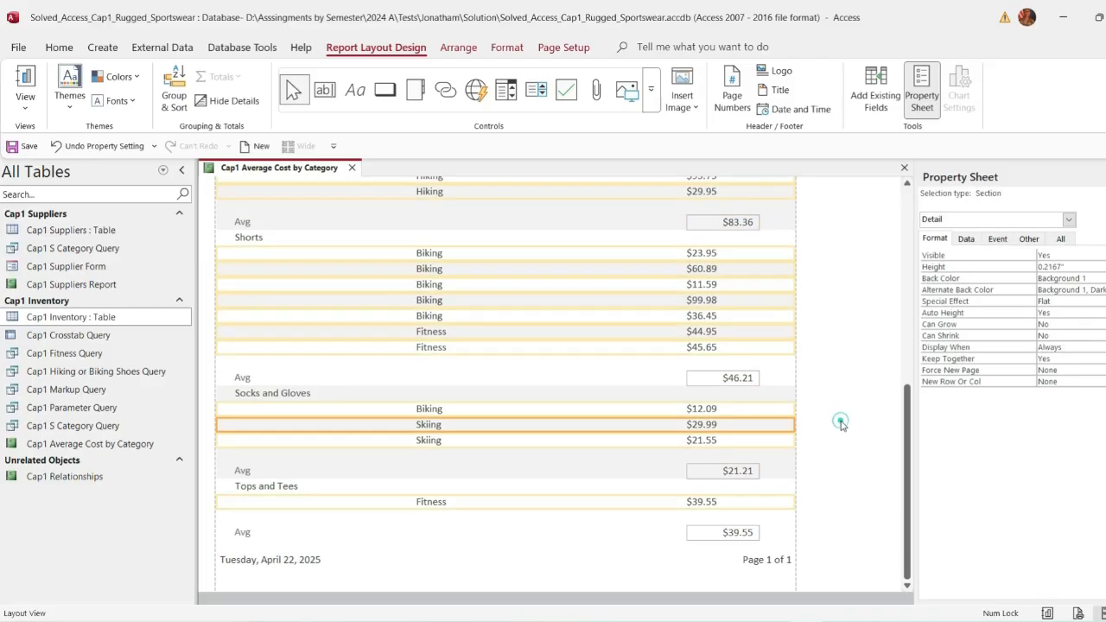
Step: Read step 18's closing instruction in Word about the Property Sheet and saving the report, and return to Access
left_click(762, 621)
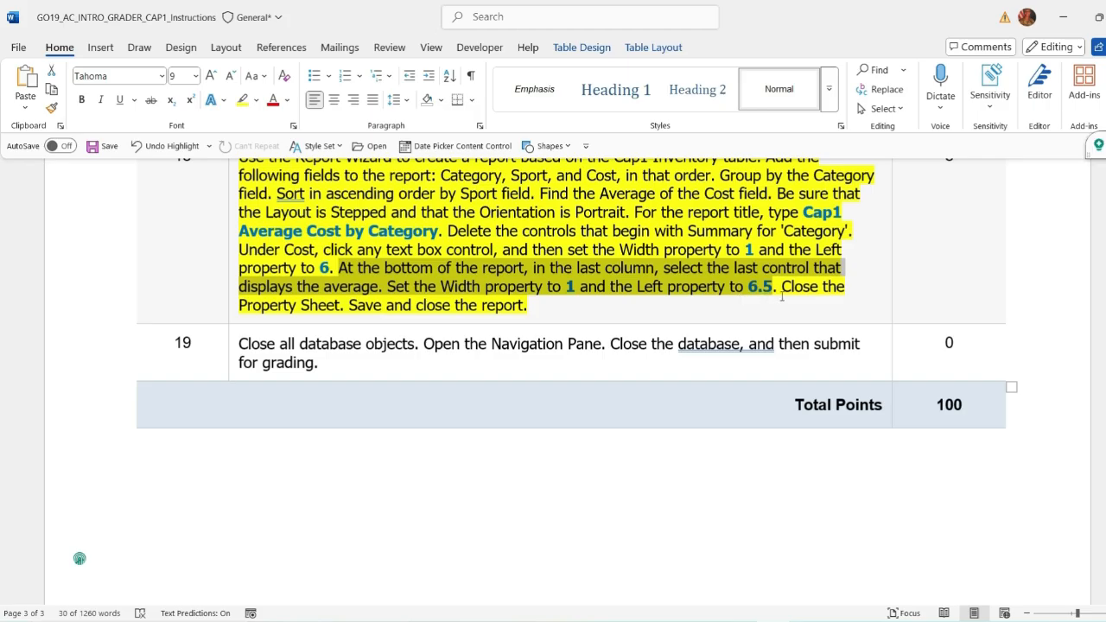
left_click_drag(783, 286, 528, 306)
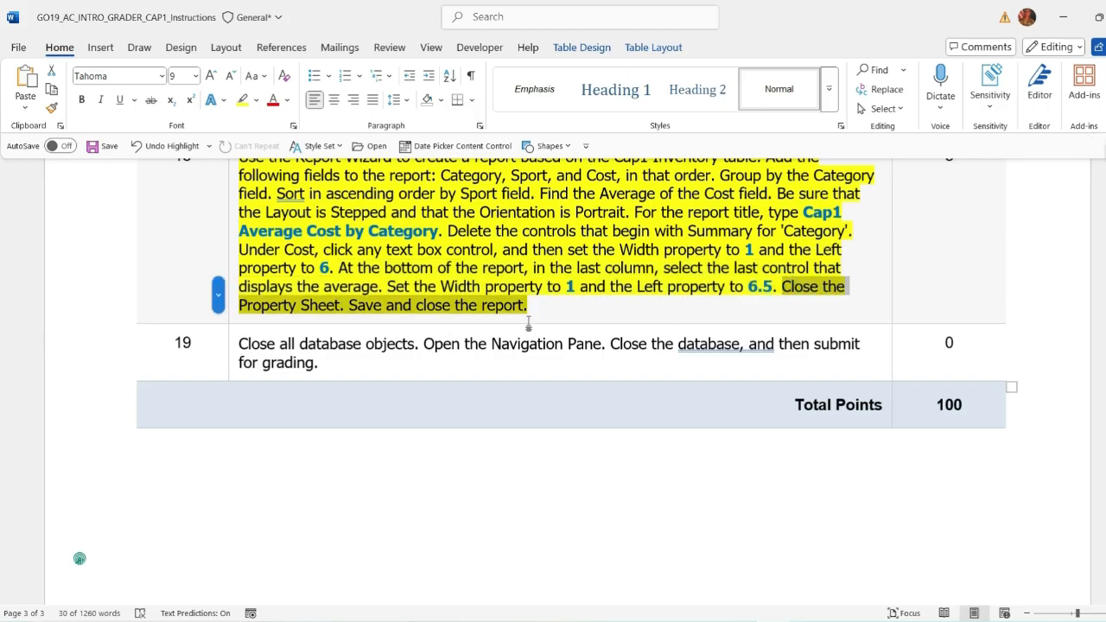
left_click(762, 620)
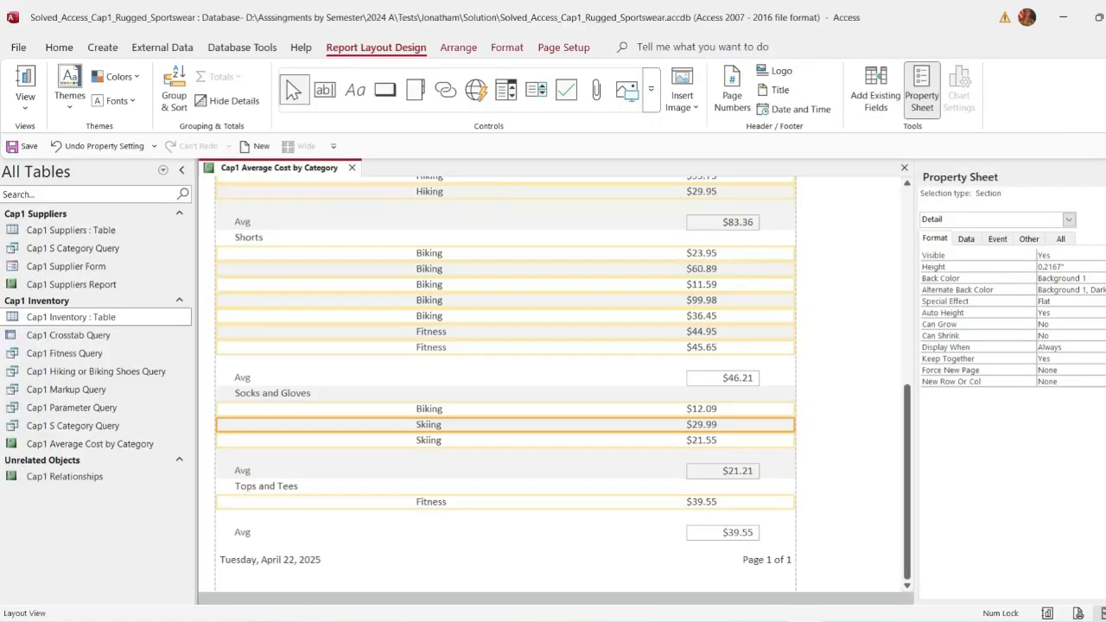
Step: Close the Property Sheet and save the Cap1 Average Cost by Category report, switching it to Report View
key("F4")
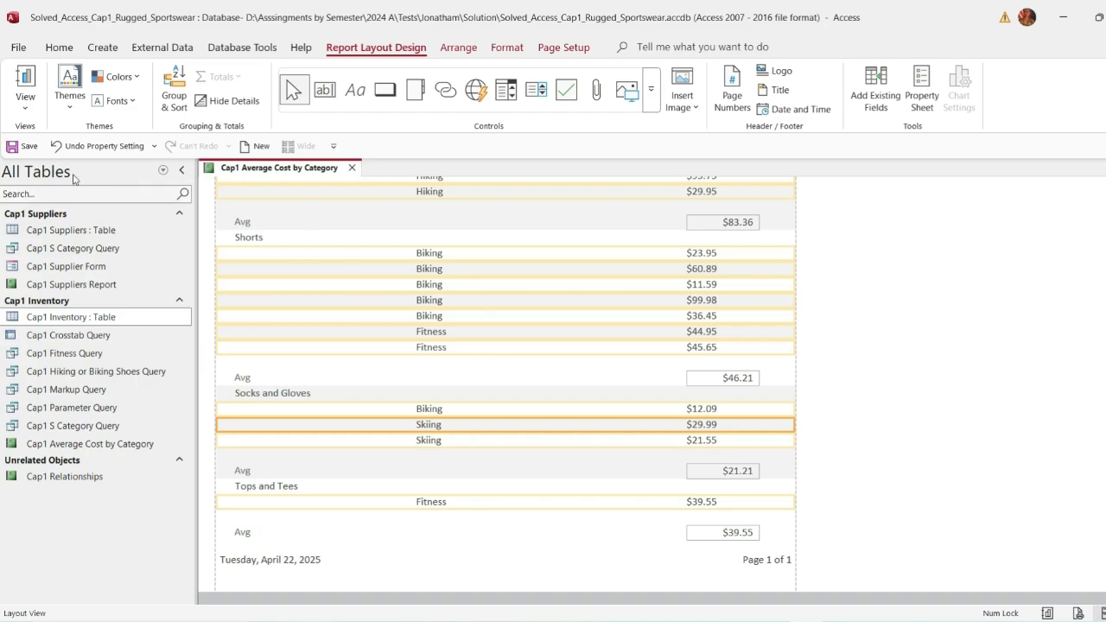
left_click(19, 152)
right_click(248, 168)
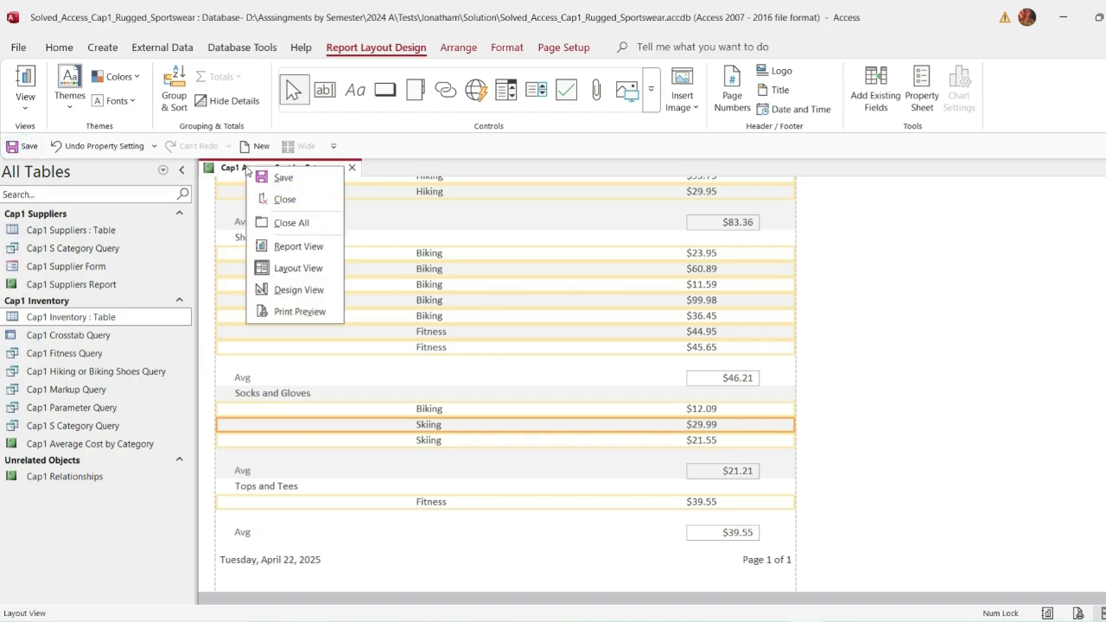
left_click(298, 246)
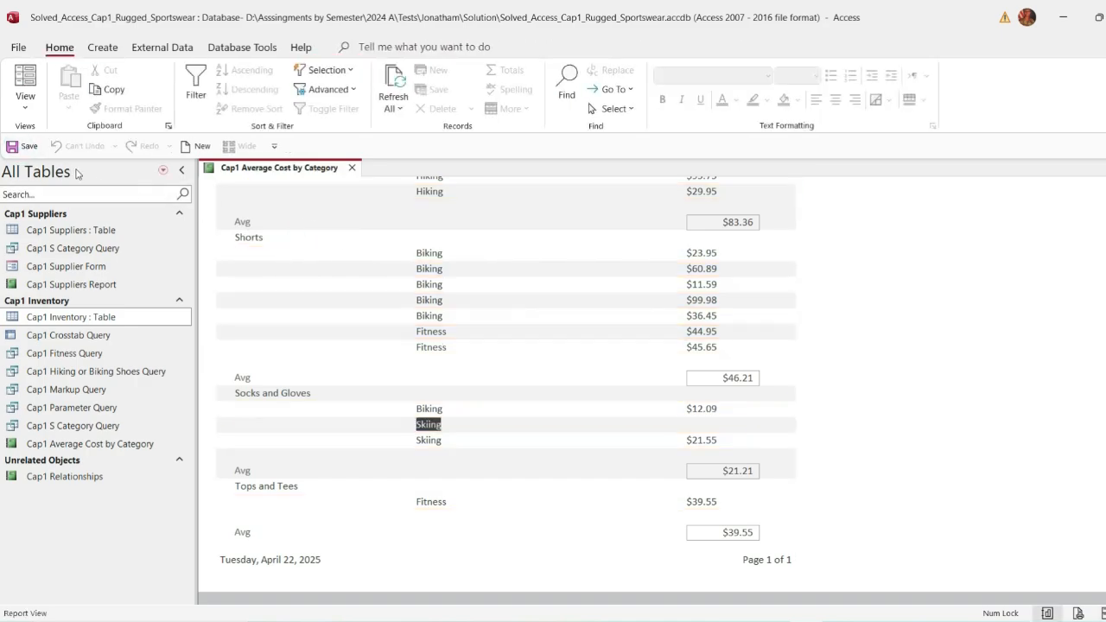
left_click(19, 148)
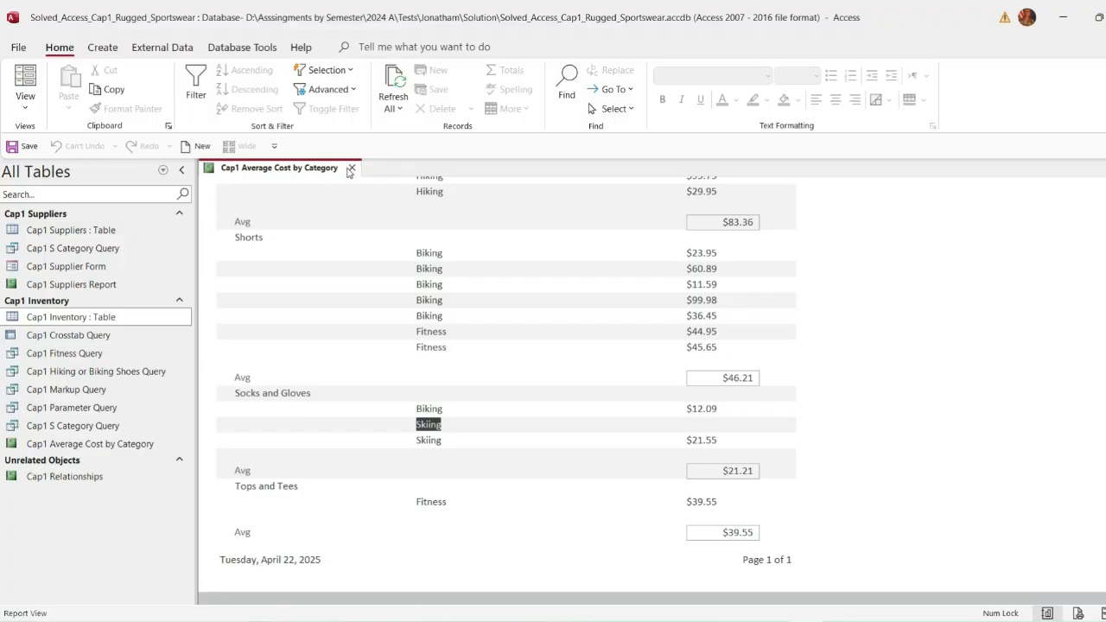